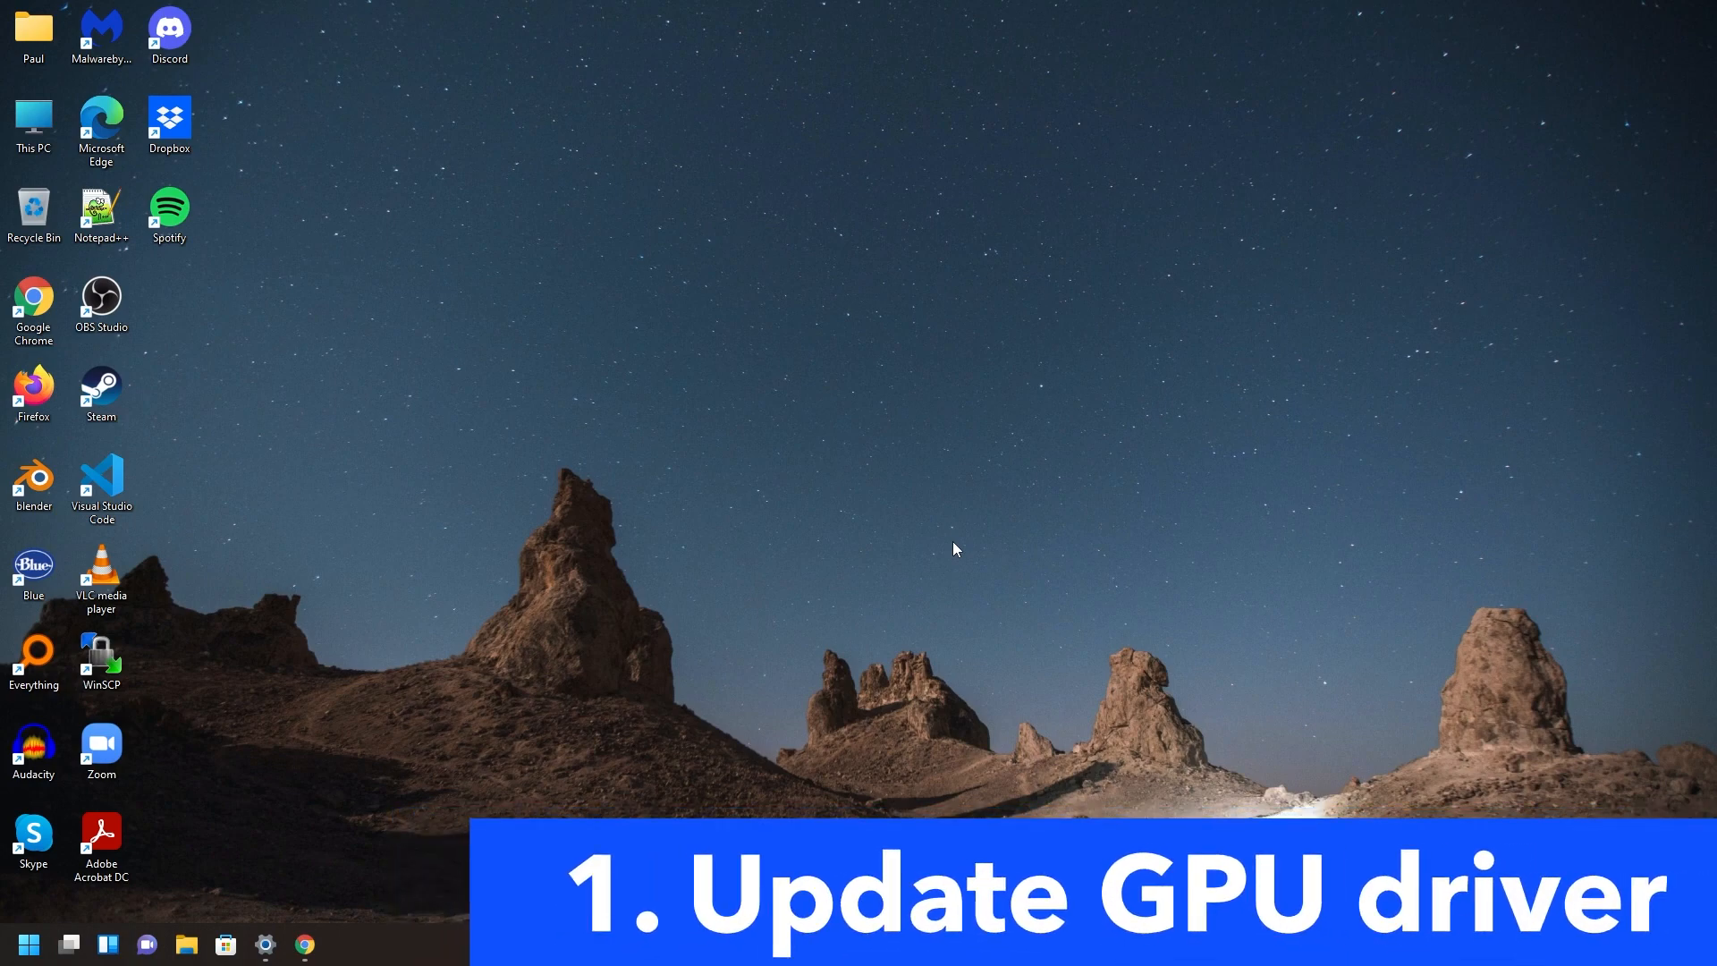
Search Windows for dxdiag and run it to check which graphics card is installed
left_click(29, 944)
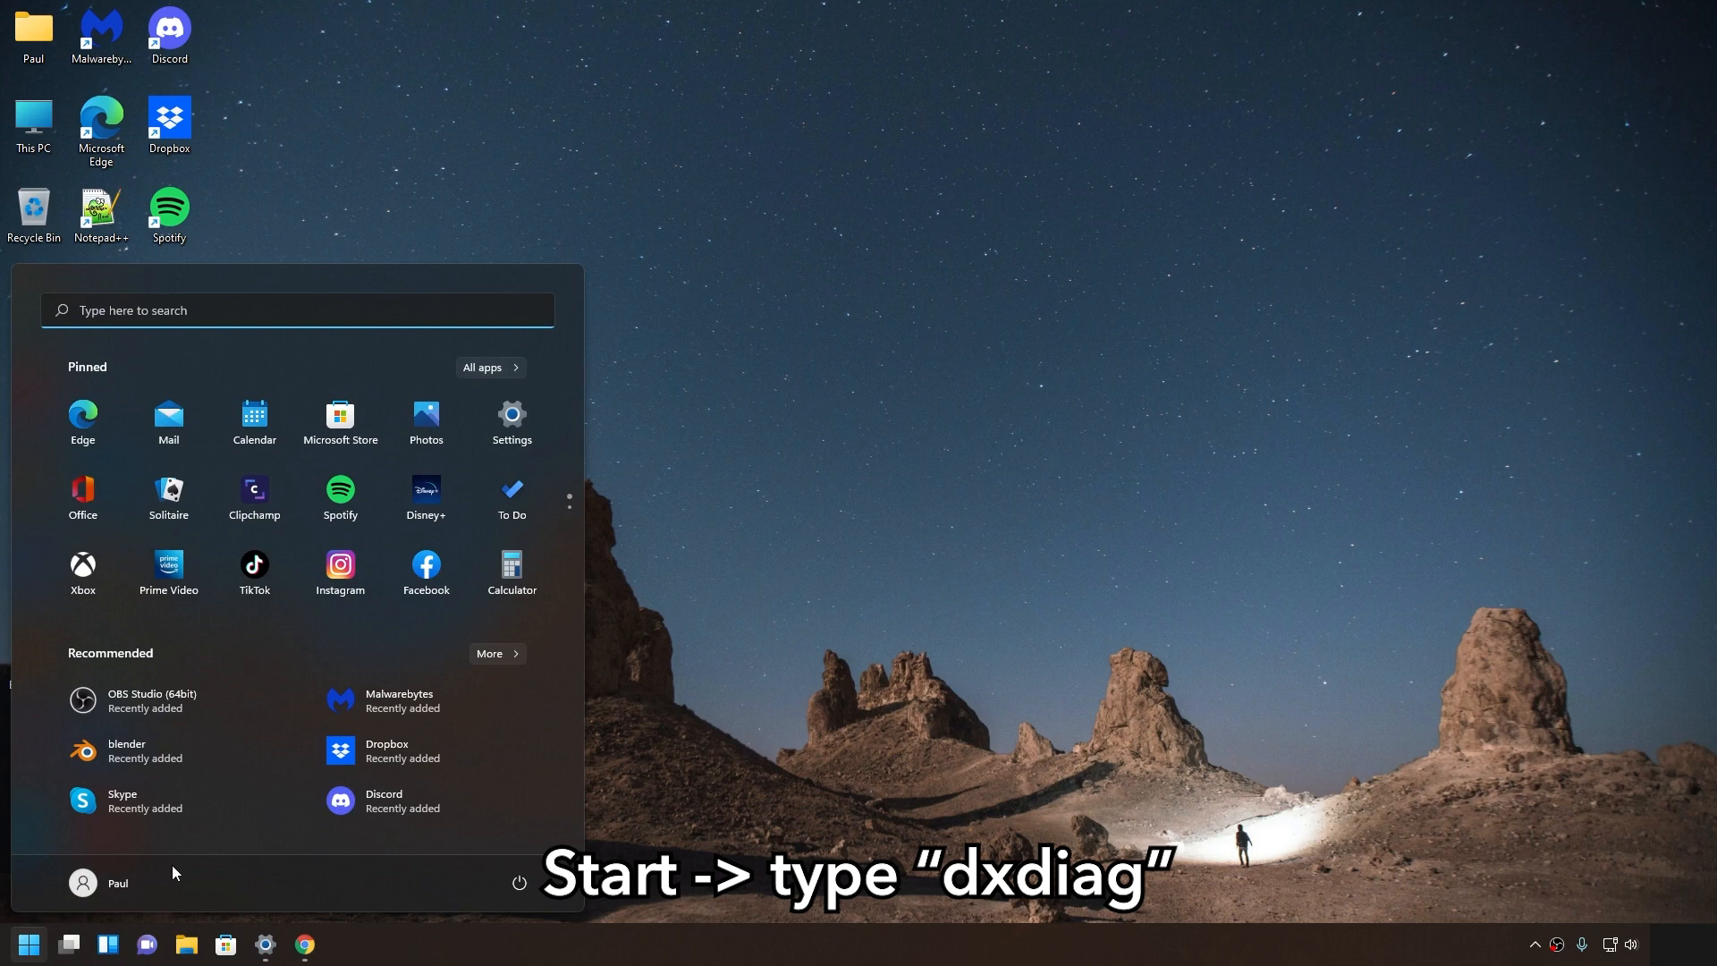
type("dxdi")
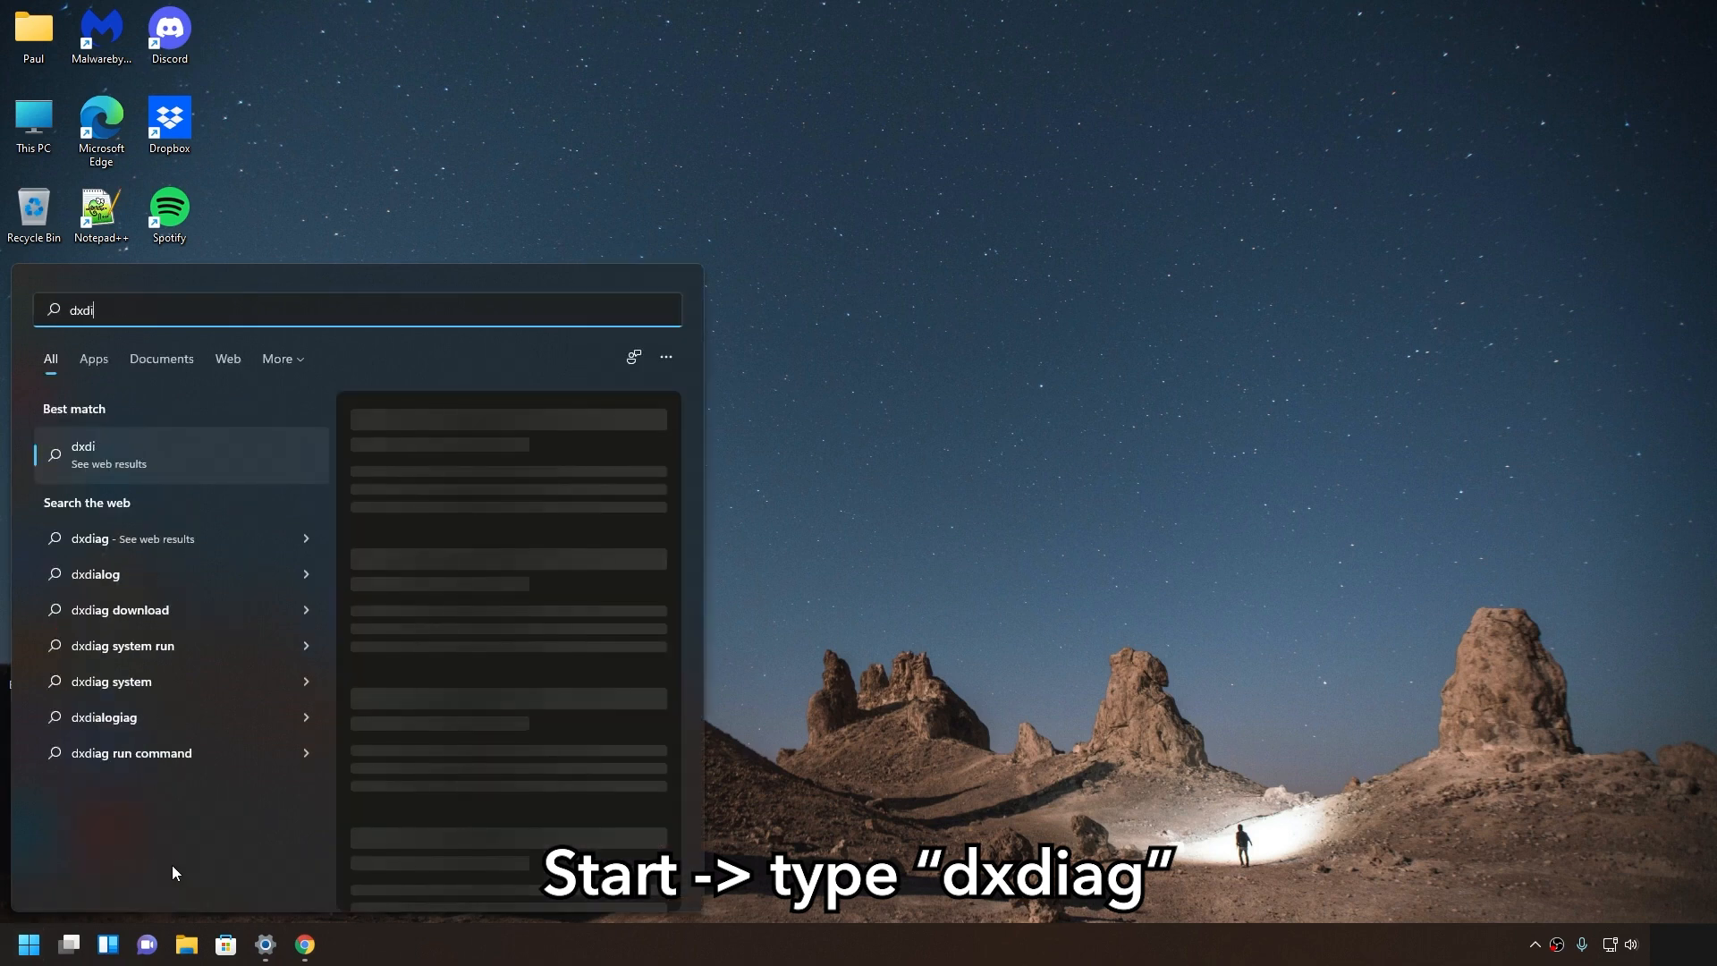
type("ag")
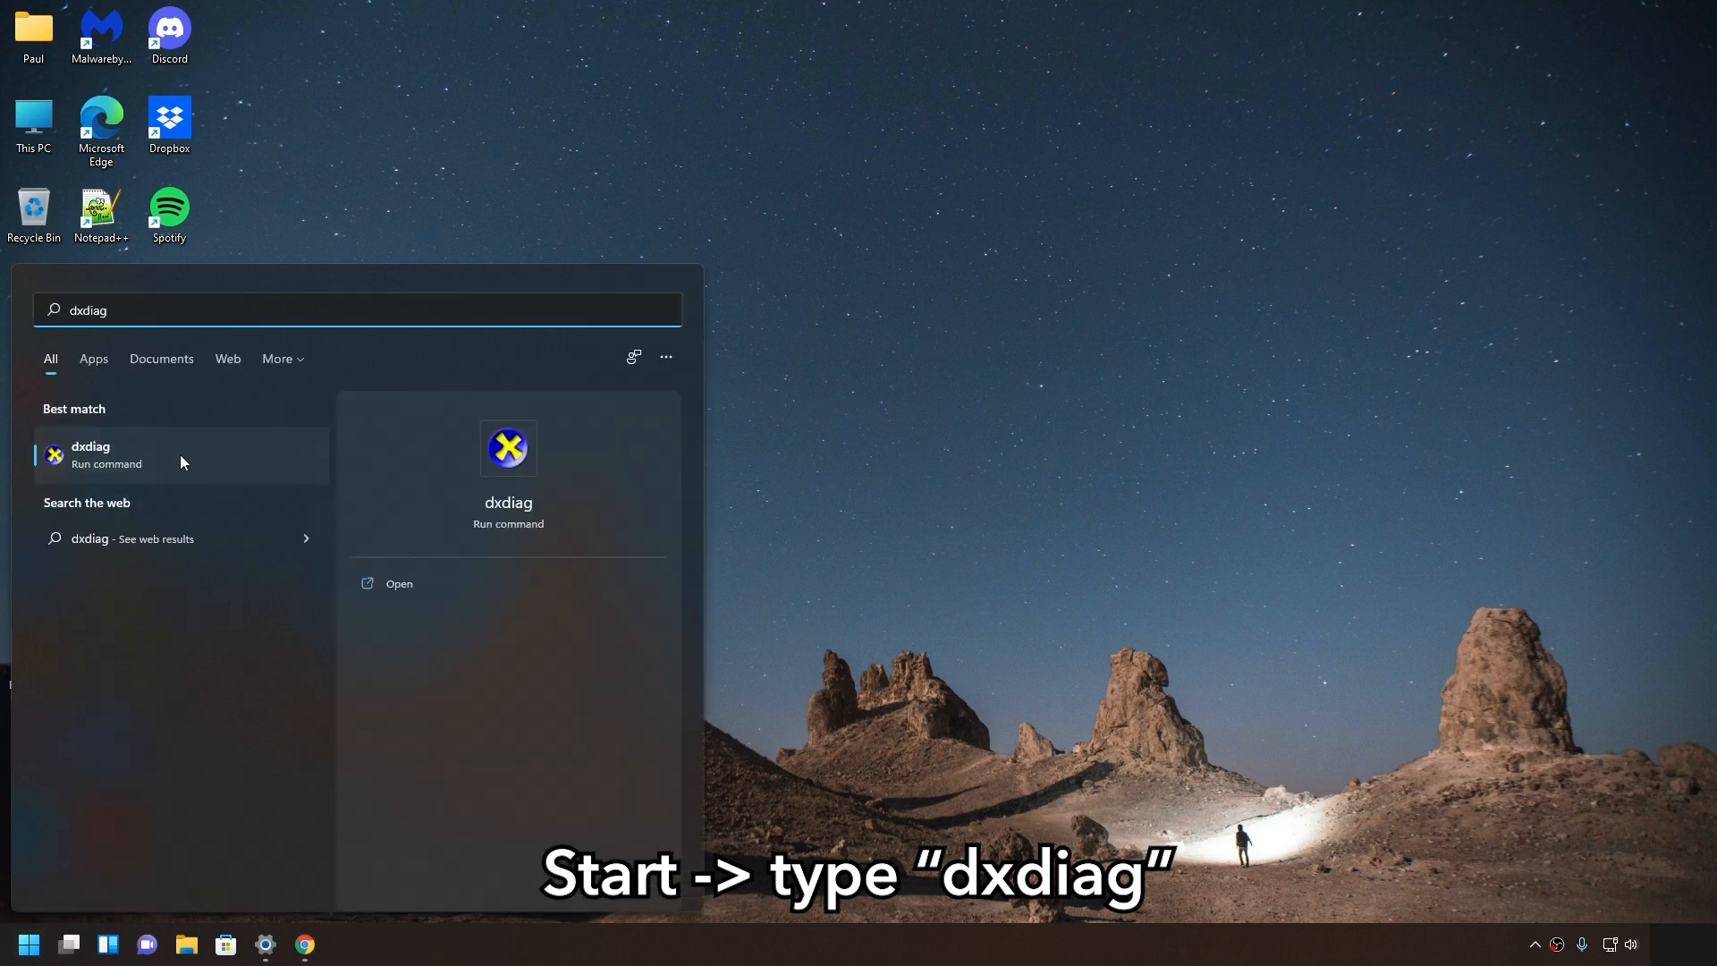
left_click(179, 454)
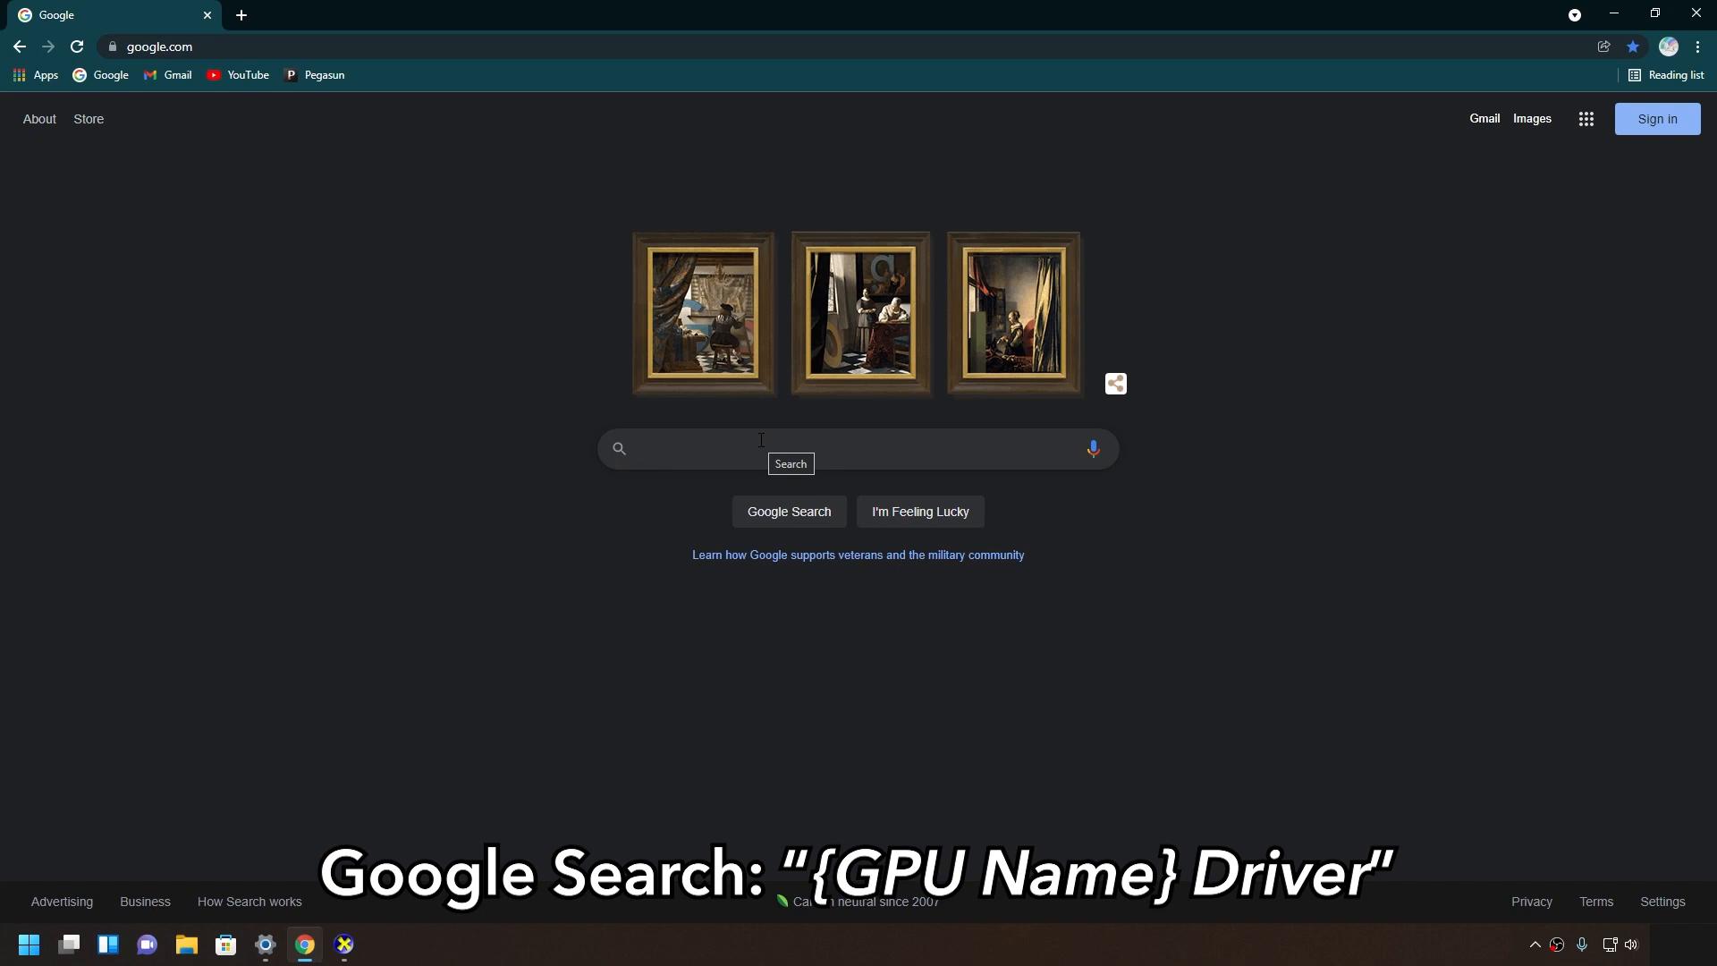
Search Google for "nvidia gtx 1060 driver" and open NVIDIA's Download Drivers page
type("nvidia gtx 1060 driver")
key("Return")
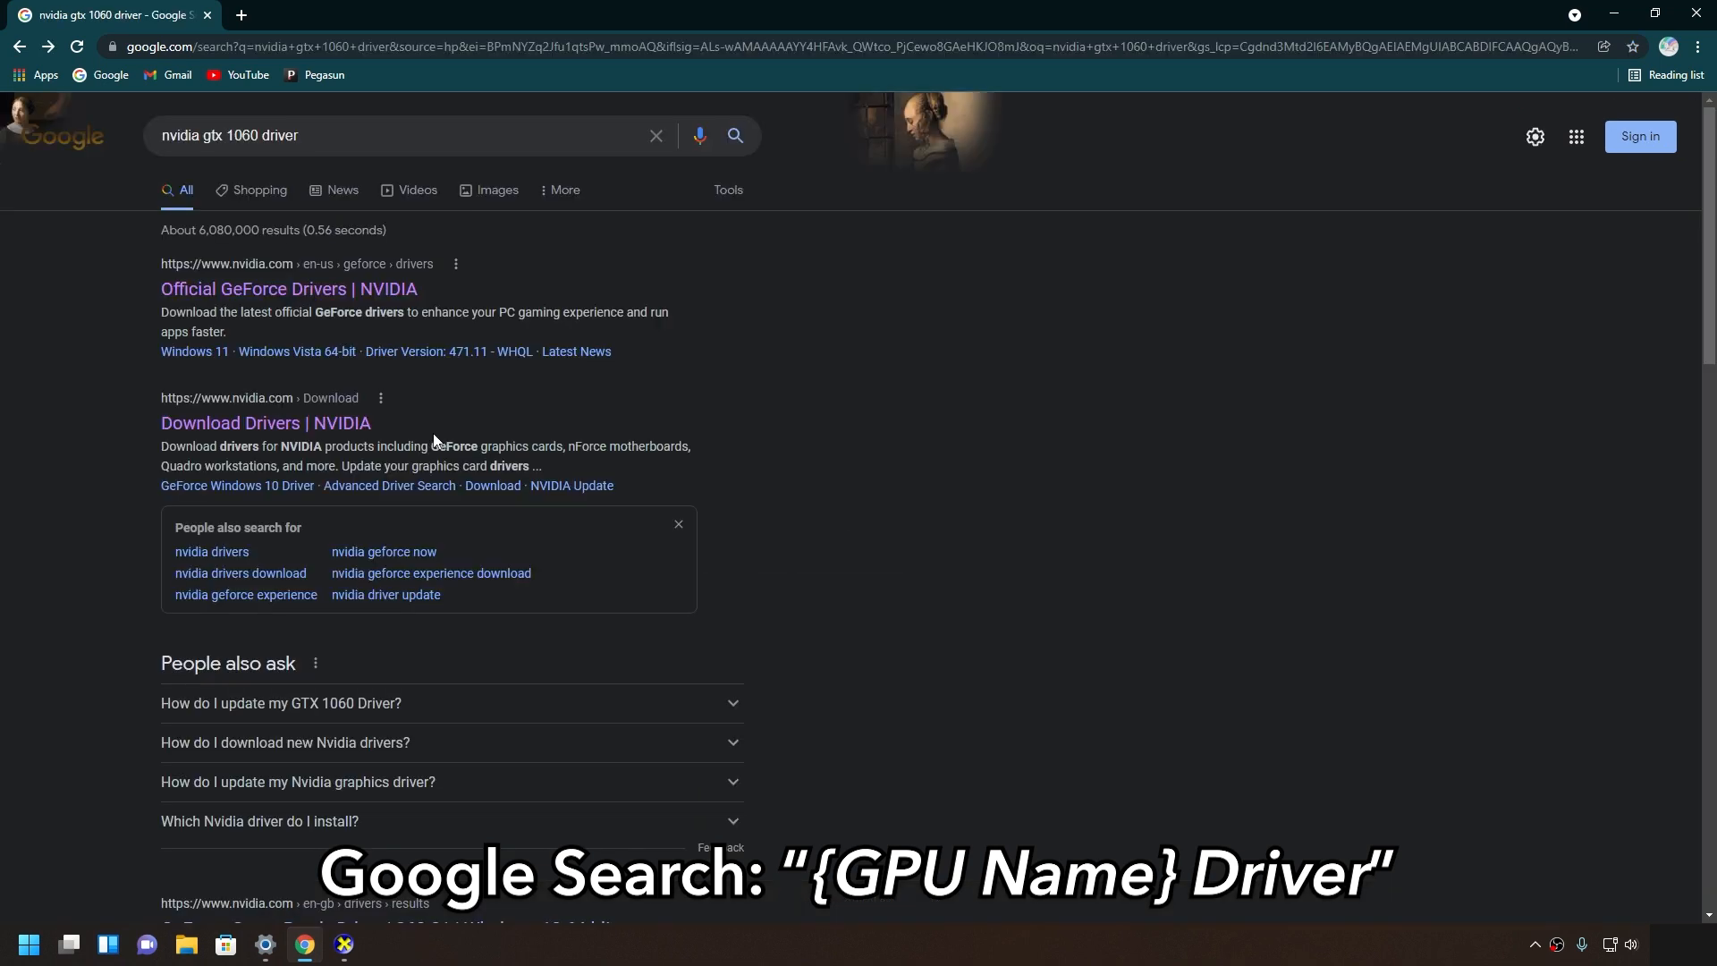
left_click(354, 424)
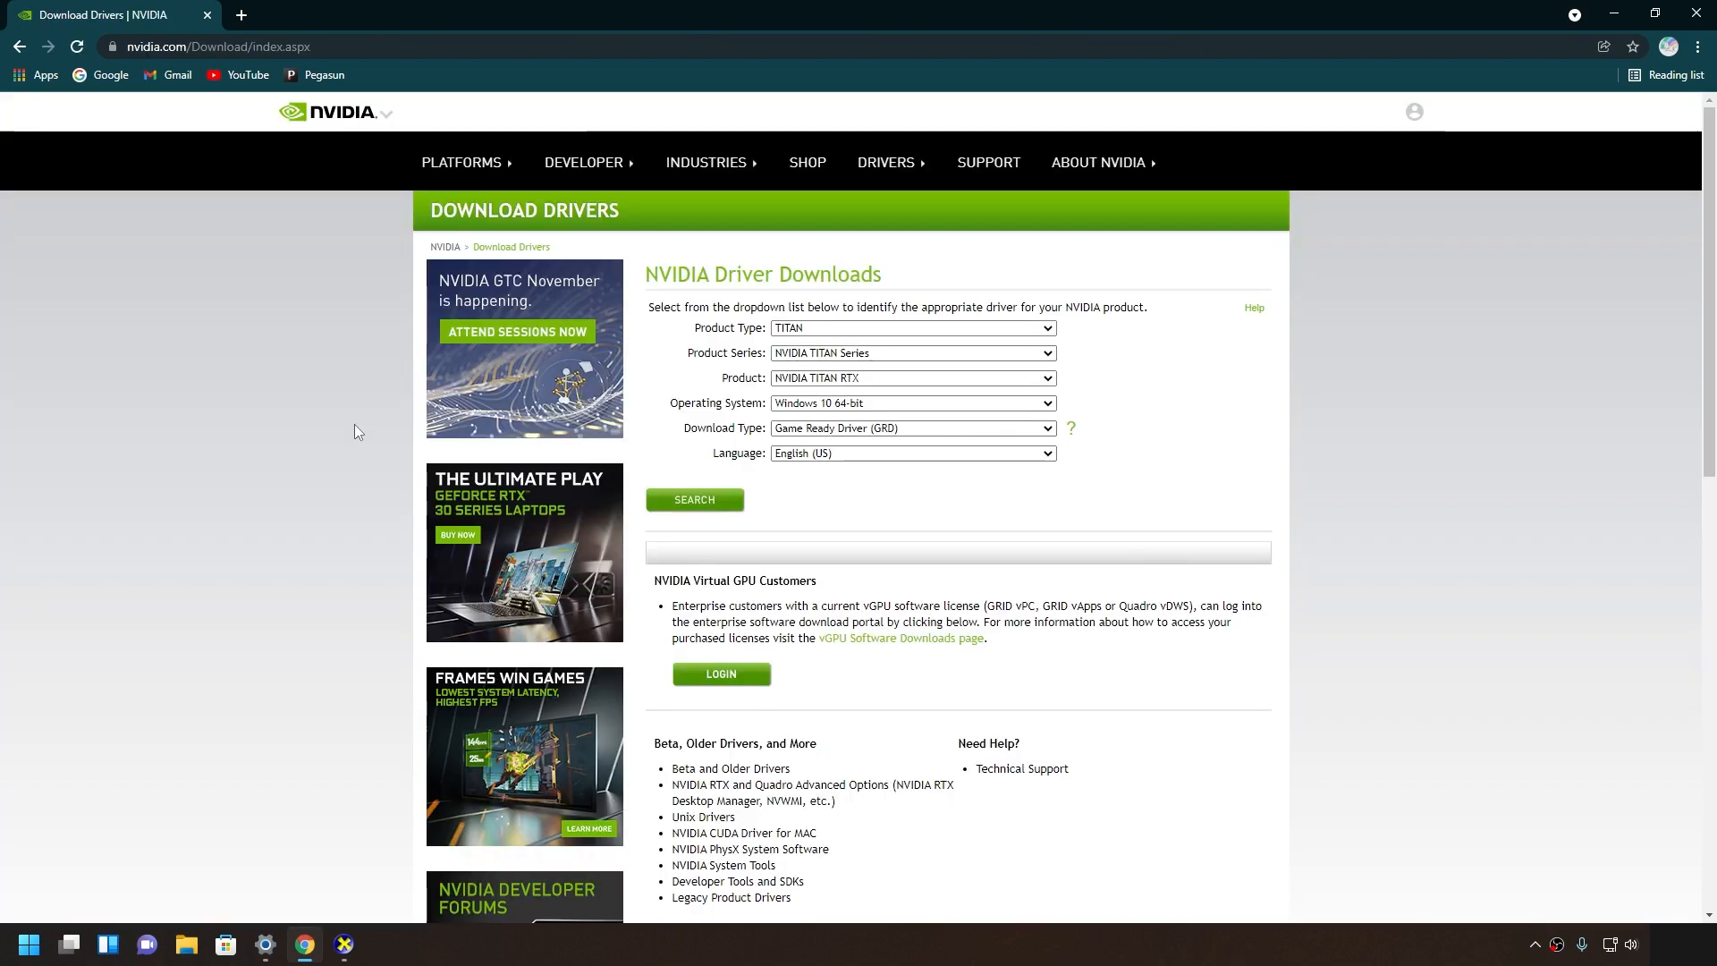
Set the driver search to product type GeForce, series GeForce 10 Series and product GeForce GTX 1060
left_click(985, 332)
left_click(982, 359)
left_click(981, 354)
left_click(934, 539)
left_click(934, 379)
left_click(928, 458)
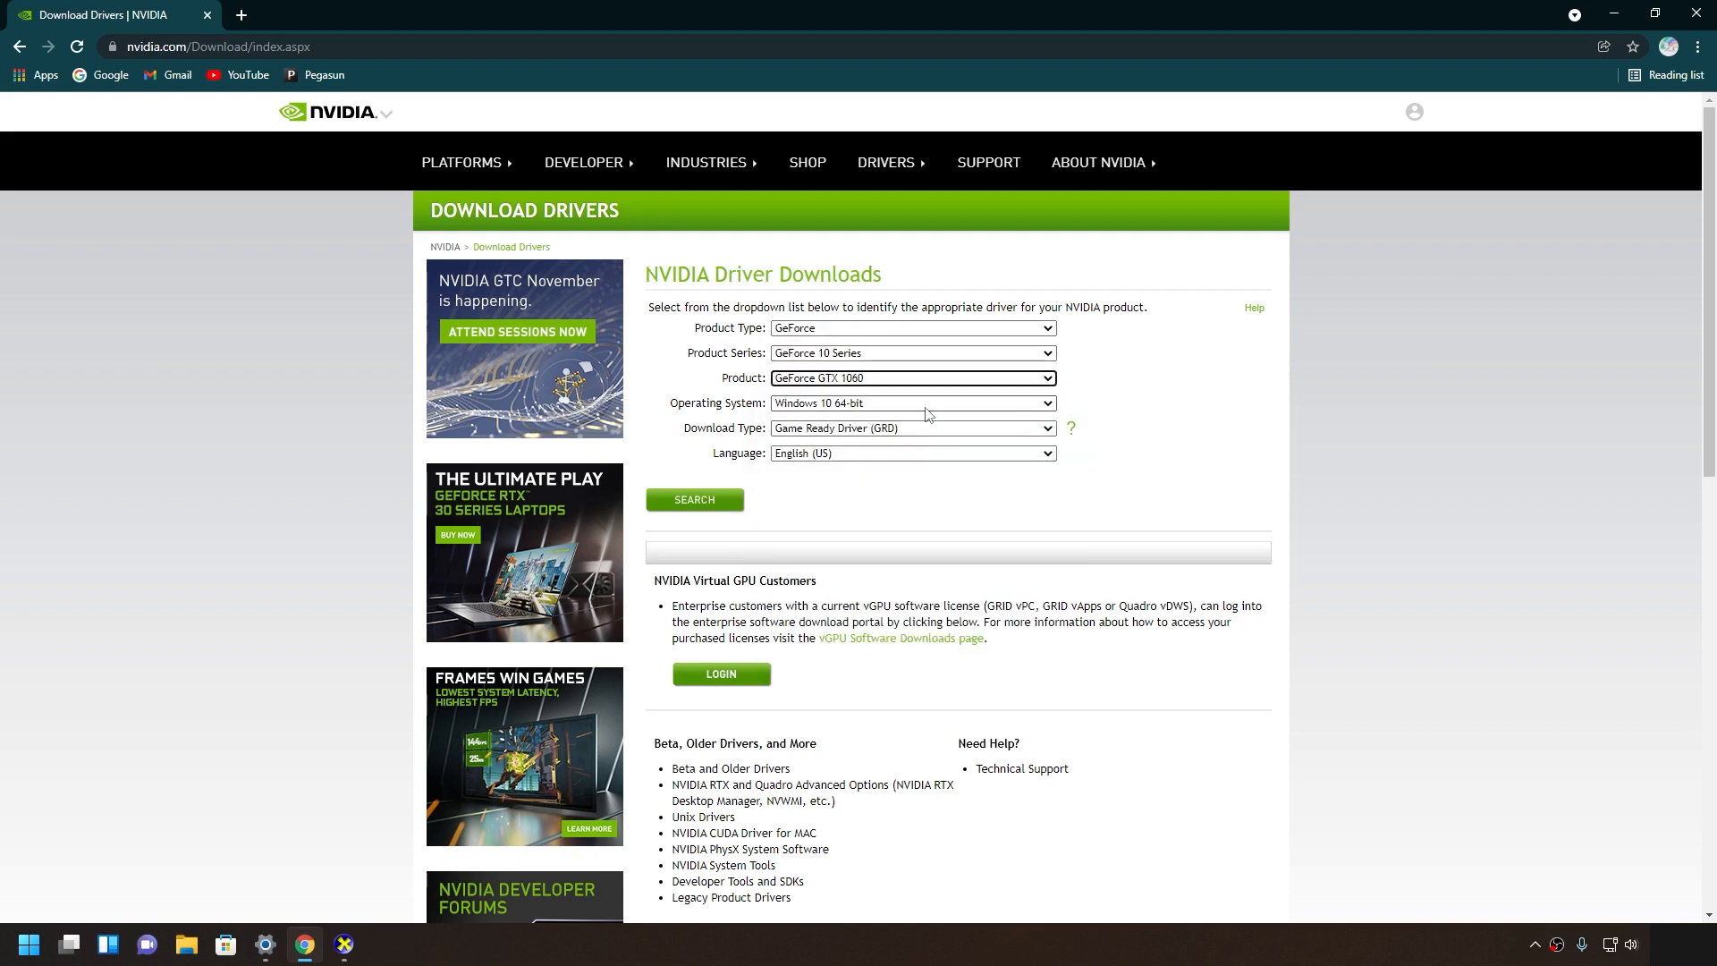
Review the download type options, keep Game Ready Driver (GRD), and search for the driver
left_click(983, 431)
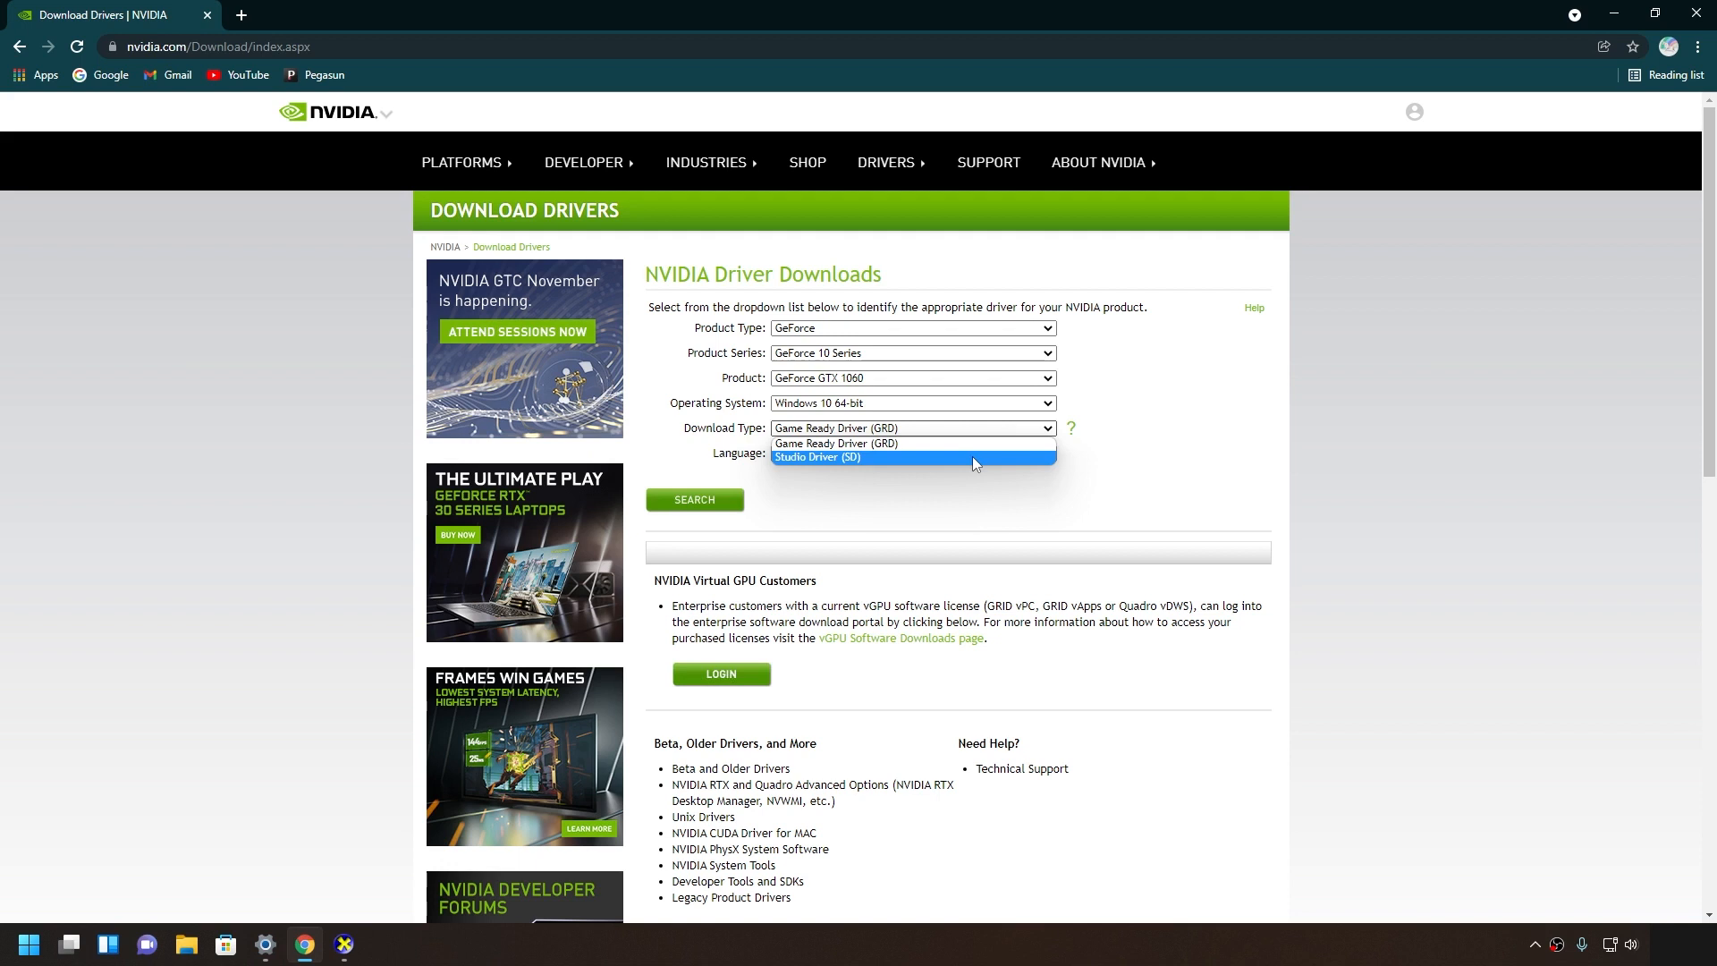
left_click(973, 514)
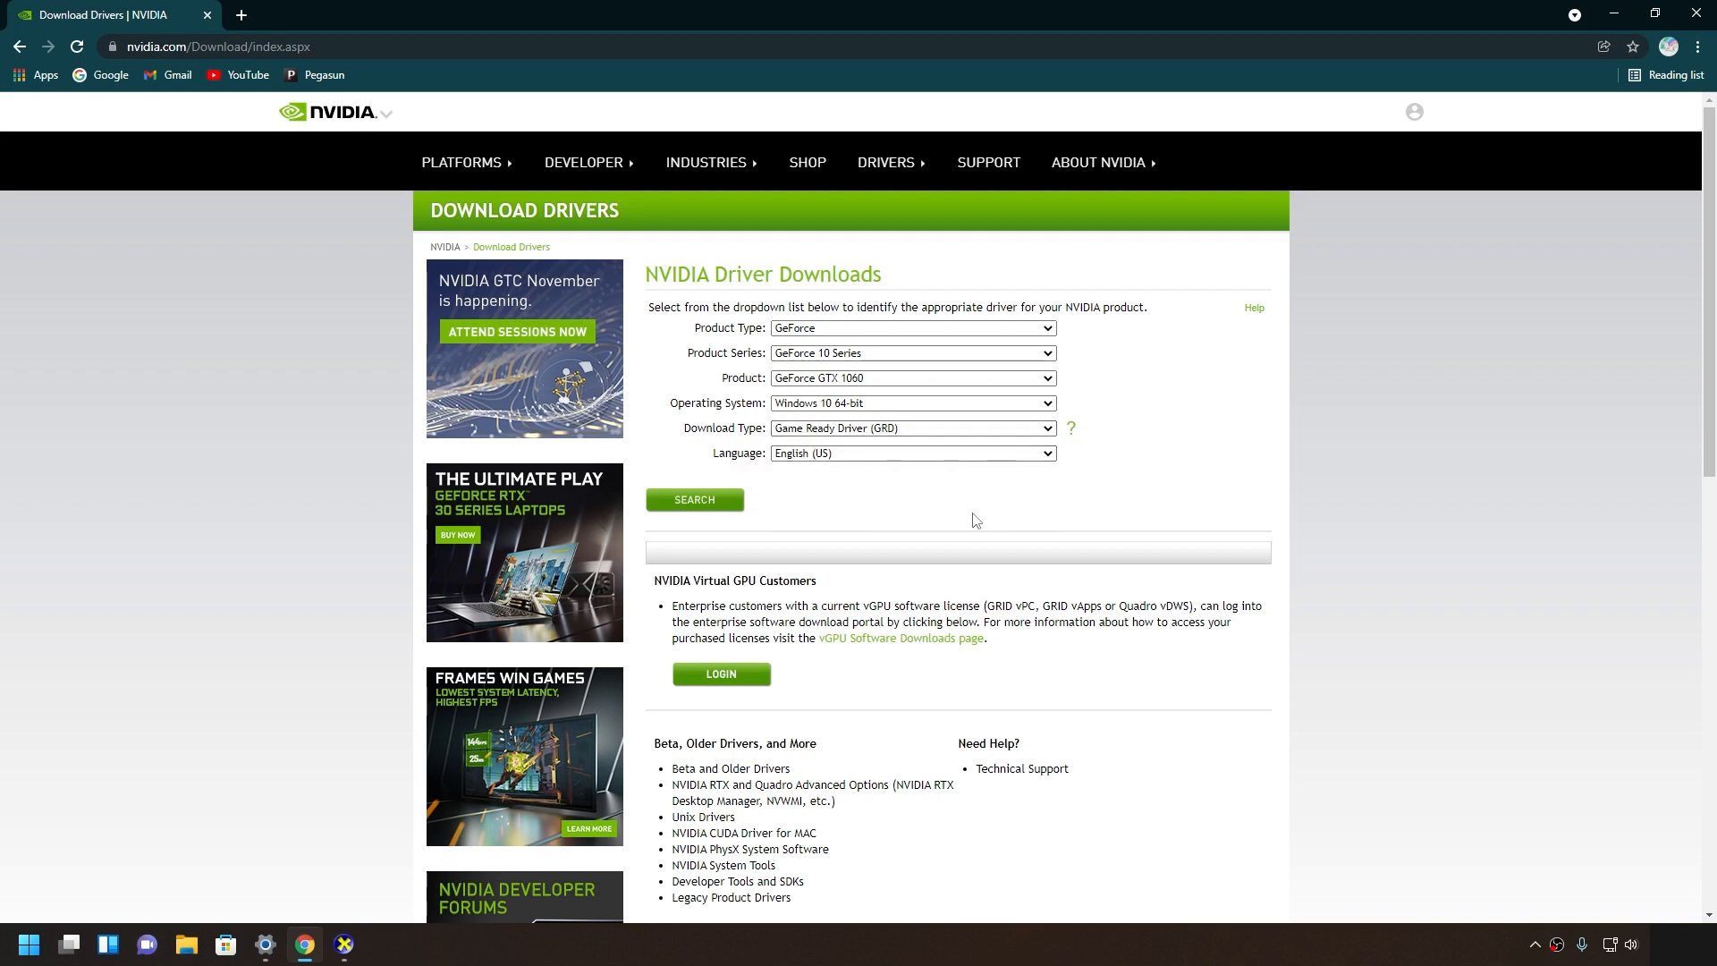
left_click(718, 504)
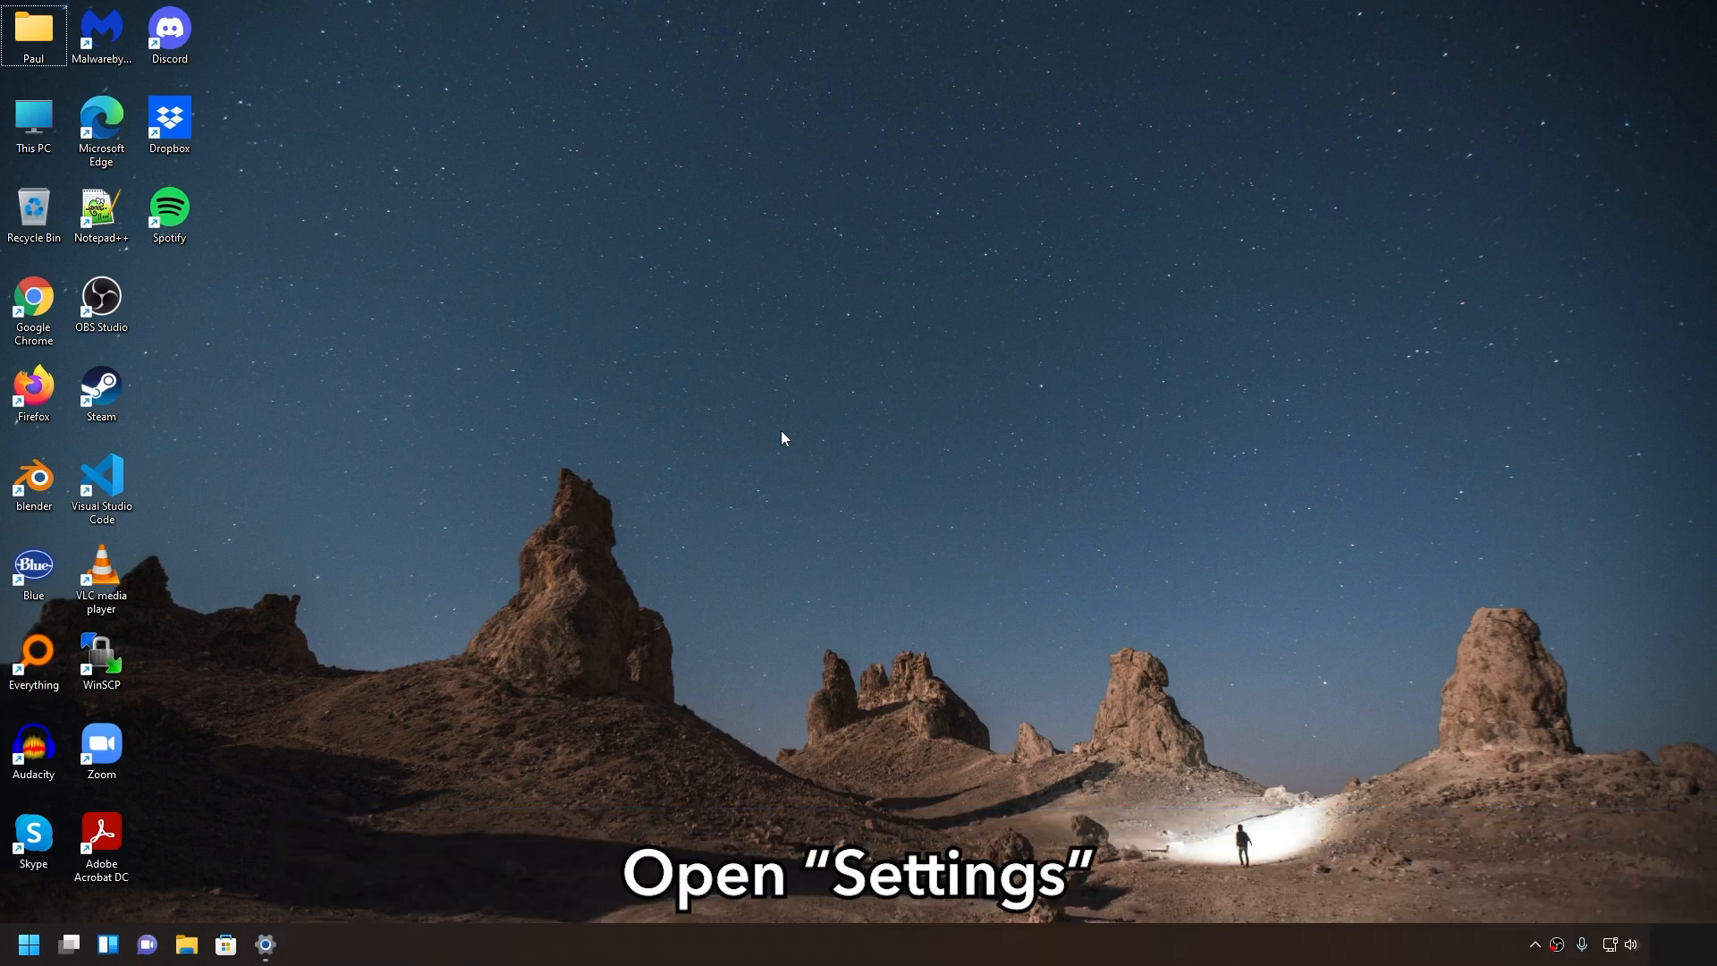
In the system notification settings, turn off device setup suggestions and the tips and suggestions for using Windows
right_click(781, 432)
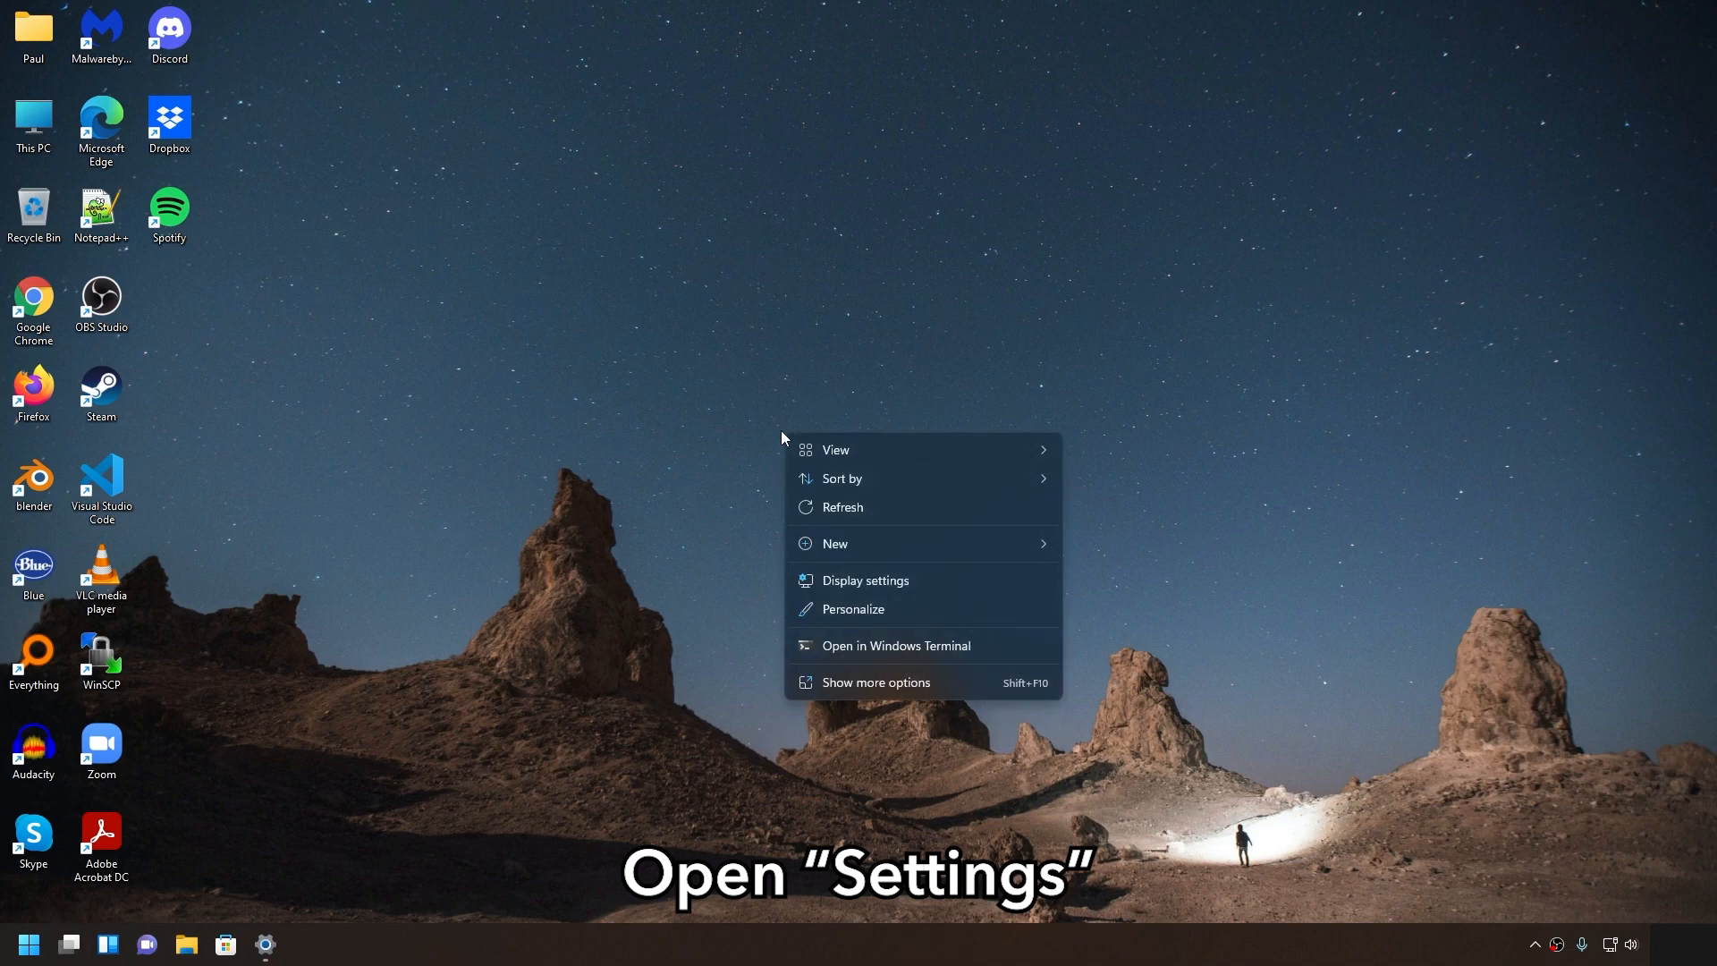
left_click(906, 609)
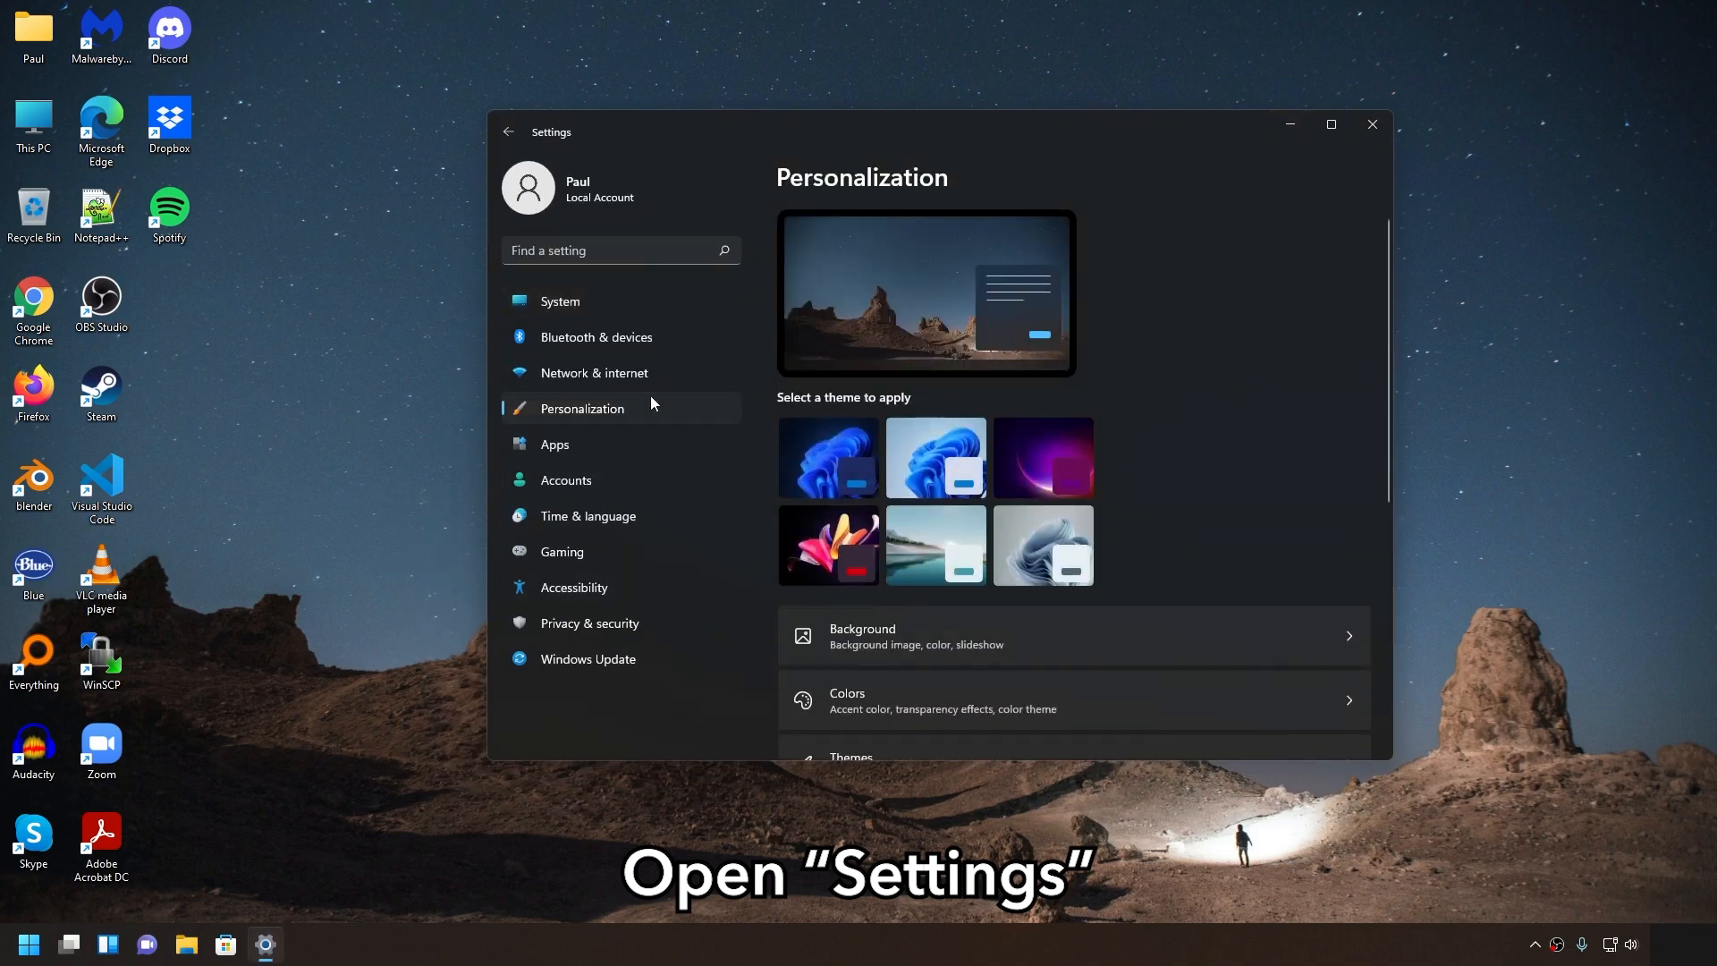
left_click(659, 307)
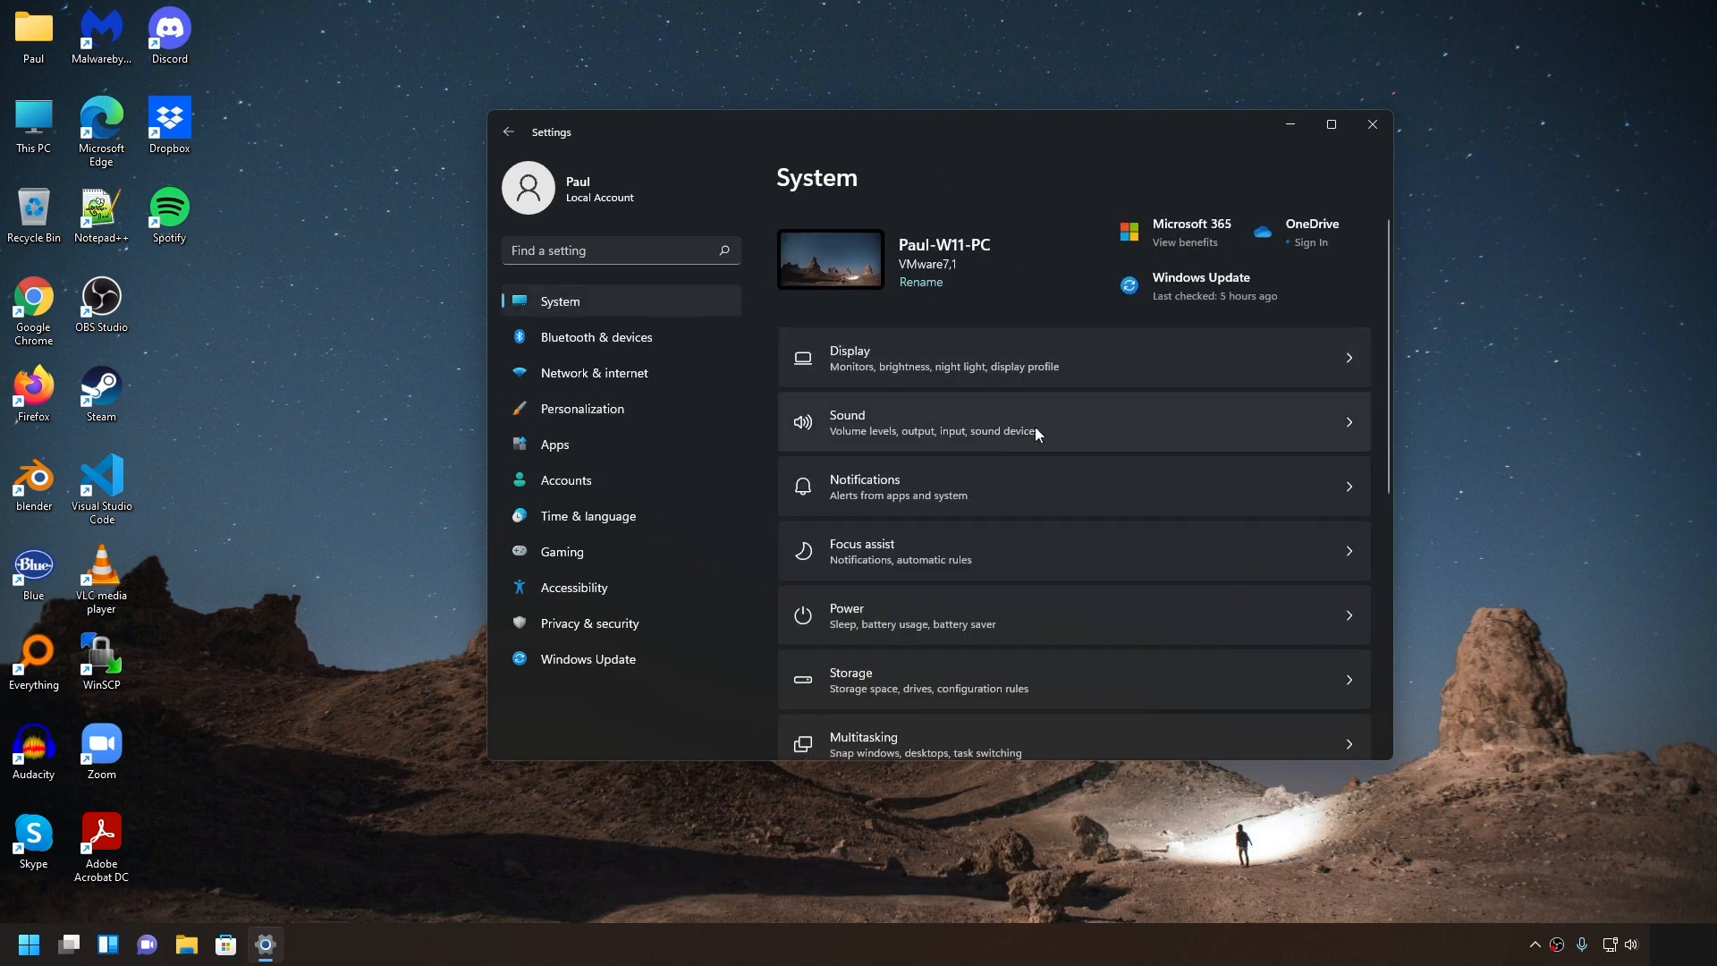
left_click(1021, 484)
left_click_drag(1387, 470, 1397, 582)
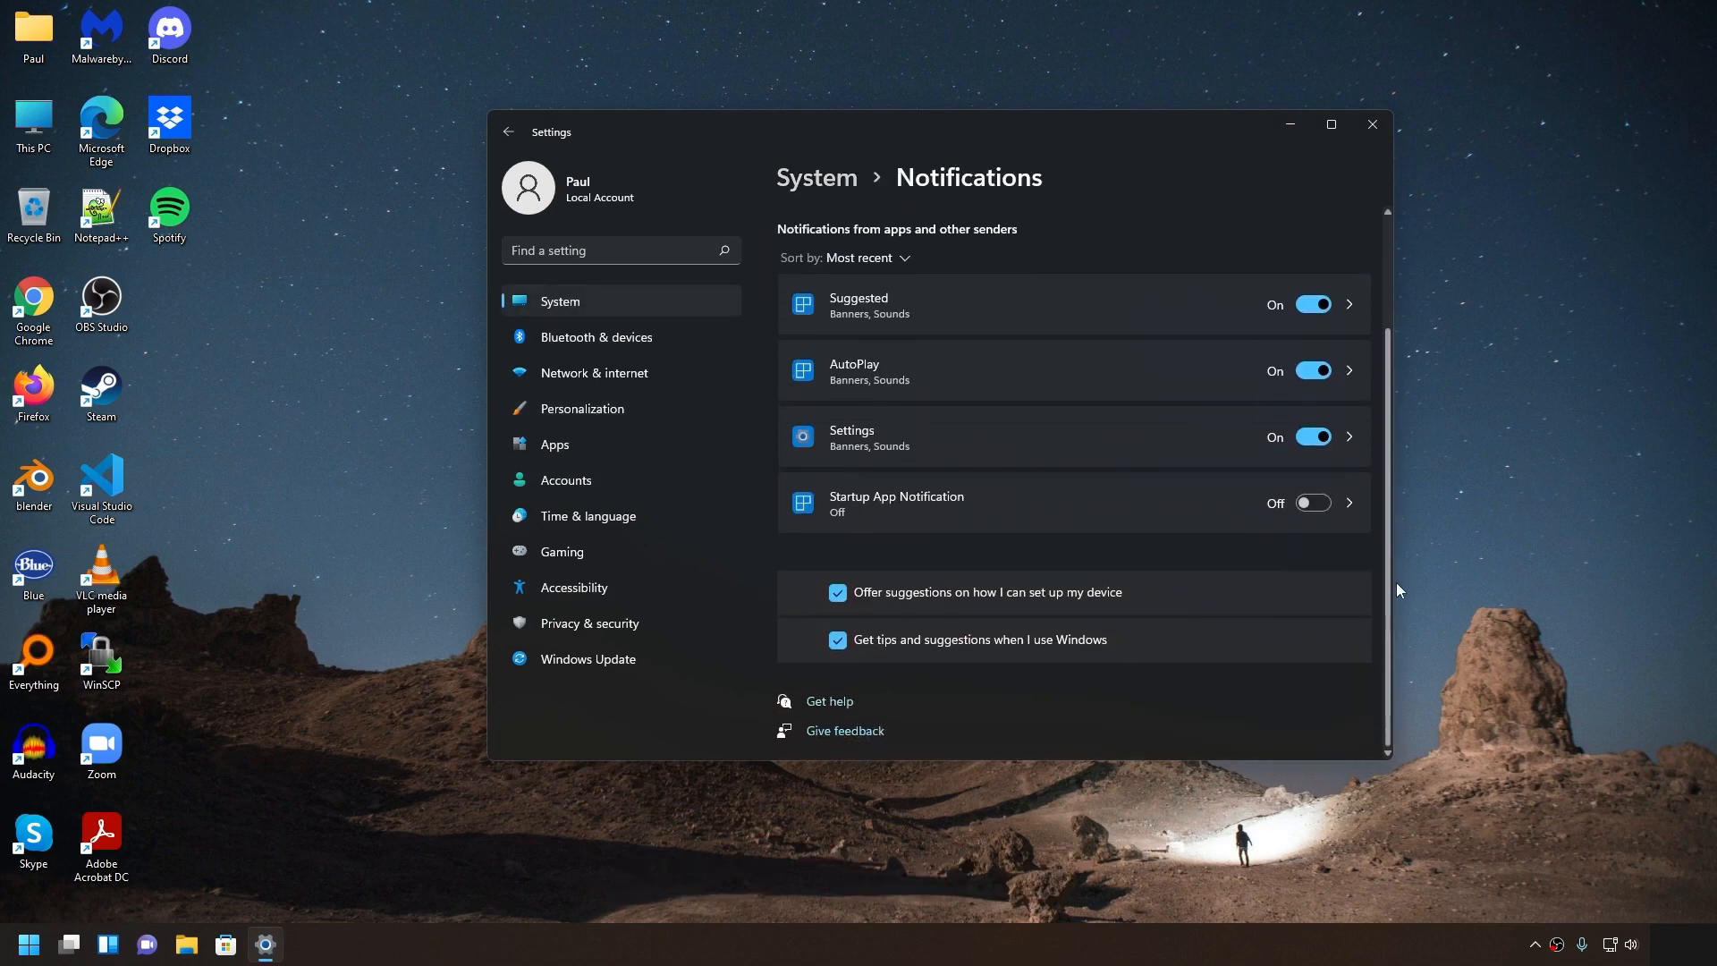
left_click(837, 639)
left_click(838, 592)
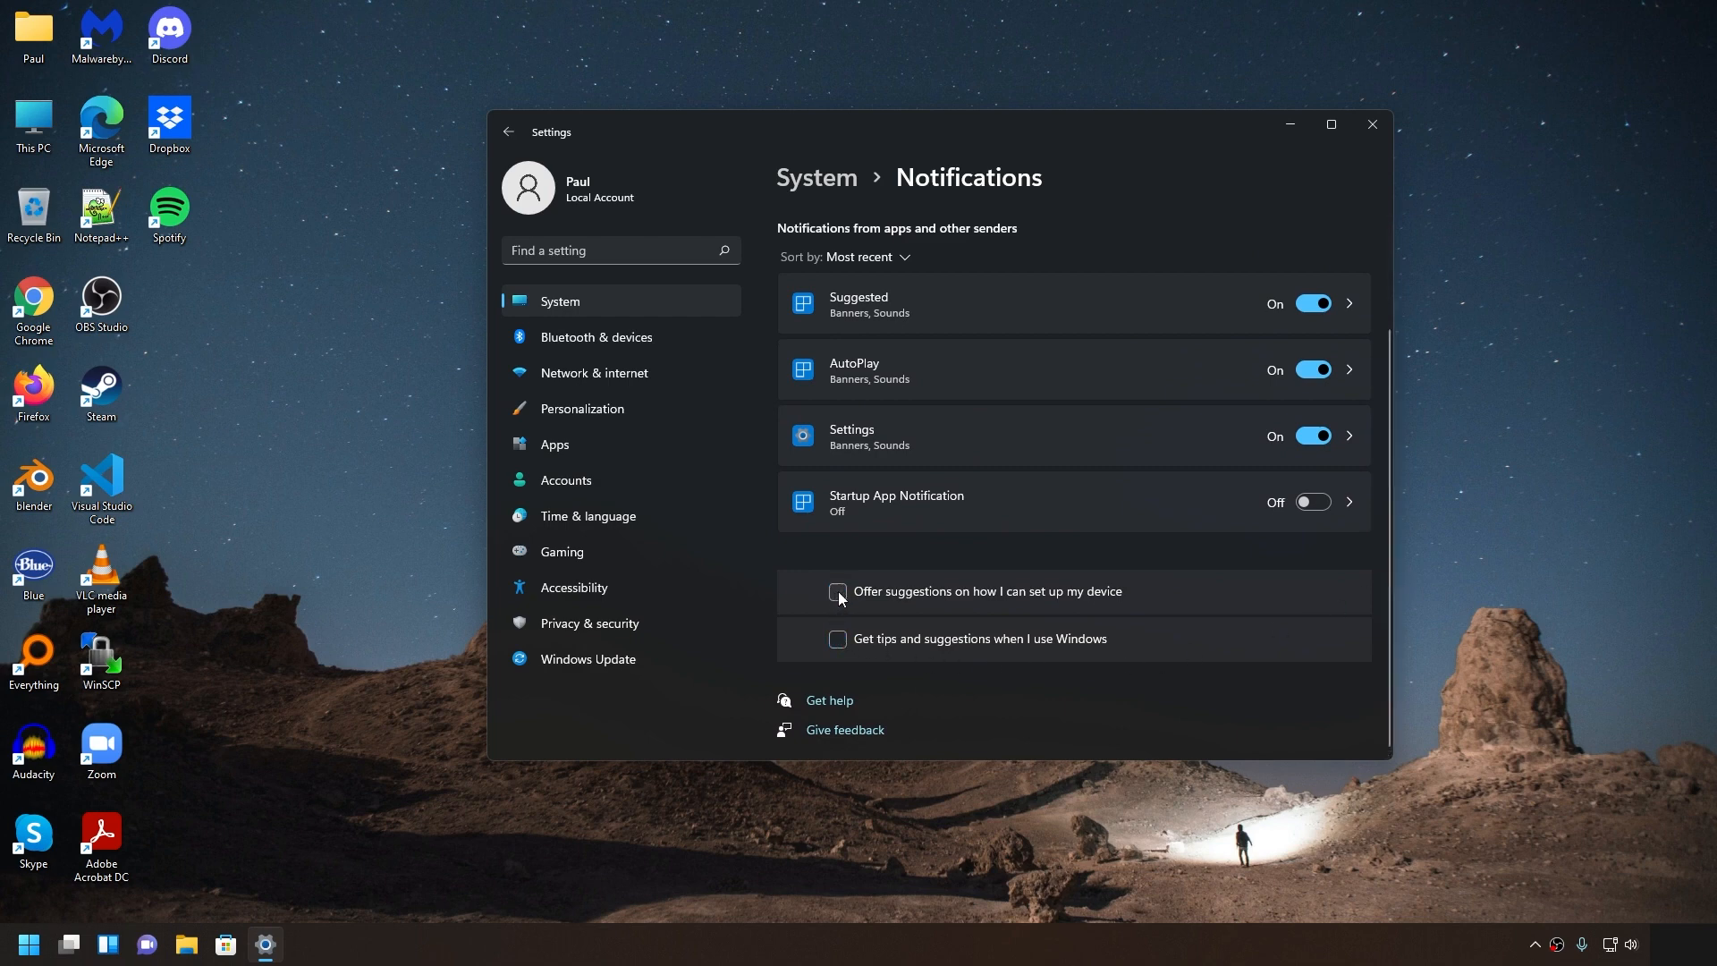
Turn off all four General privacy permissions: advertising ID, language list access, app launch tracking and suggested content in Settings
left_click(623, 634)
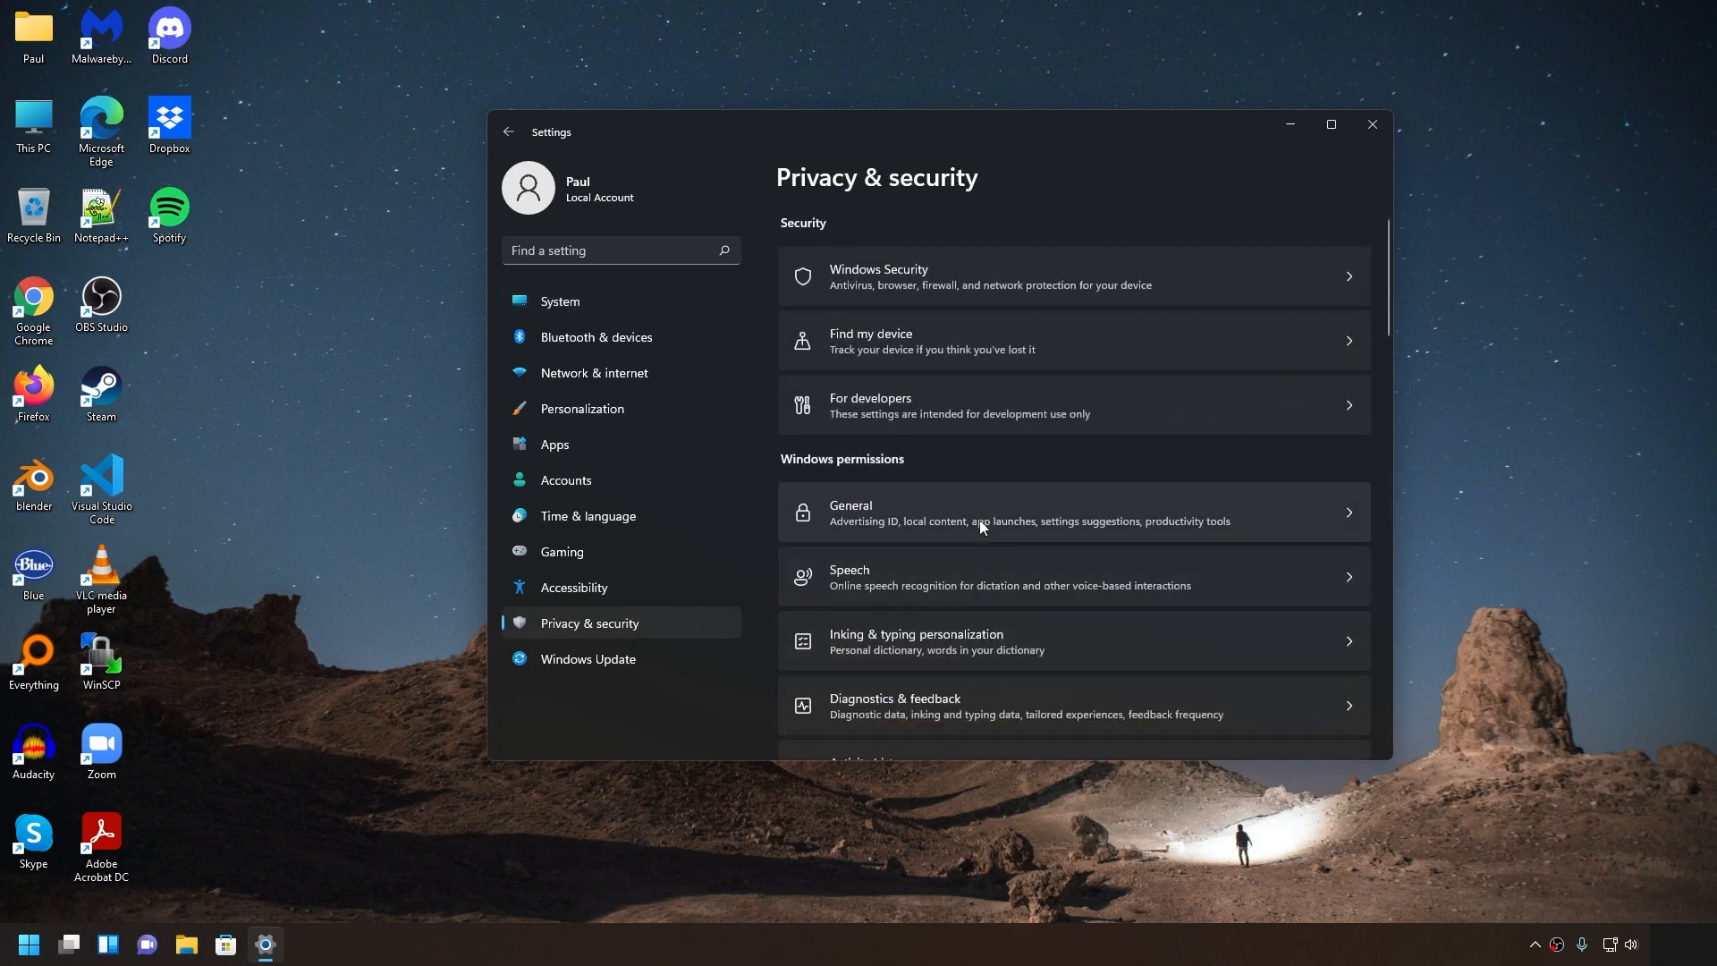
left_click(979, 518)
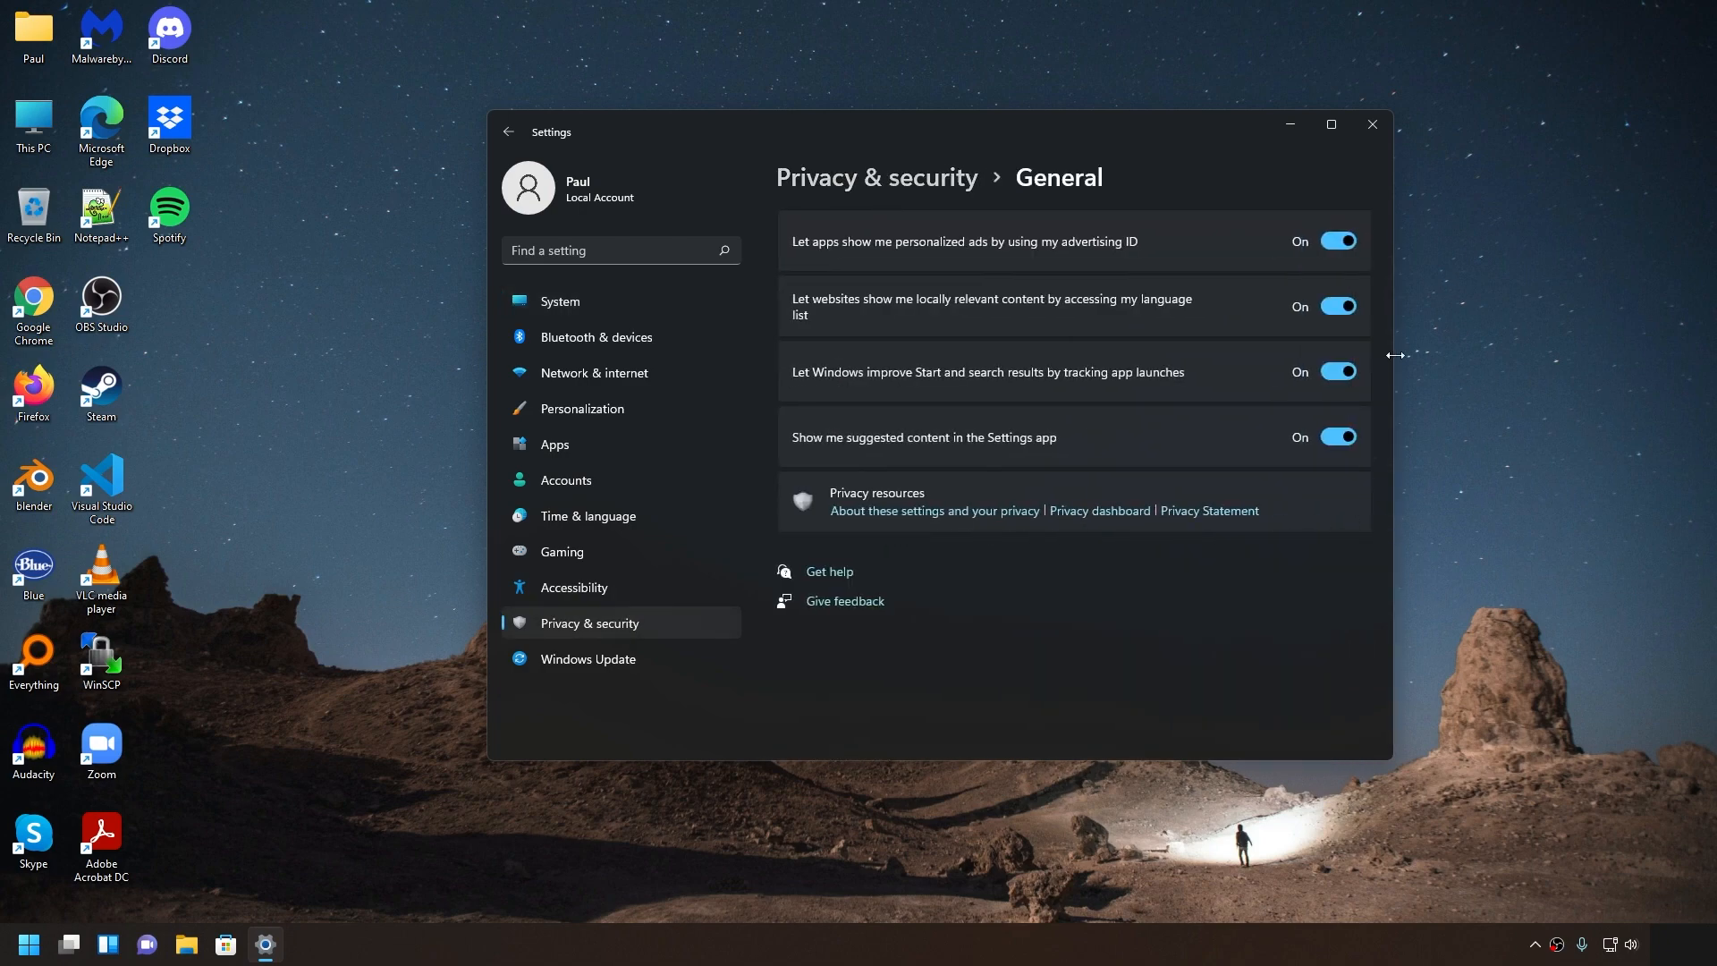
left_click(1344, 243)
left_click(1339, 306)
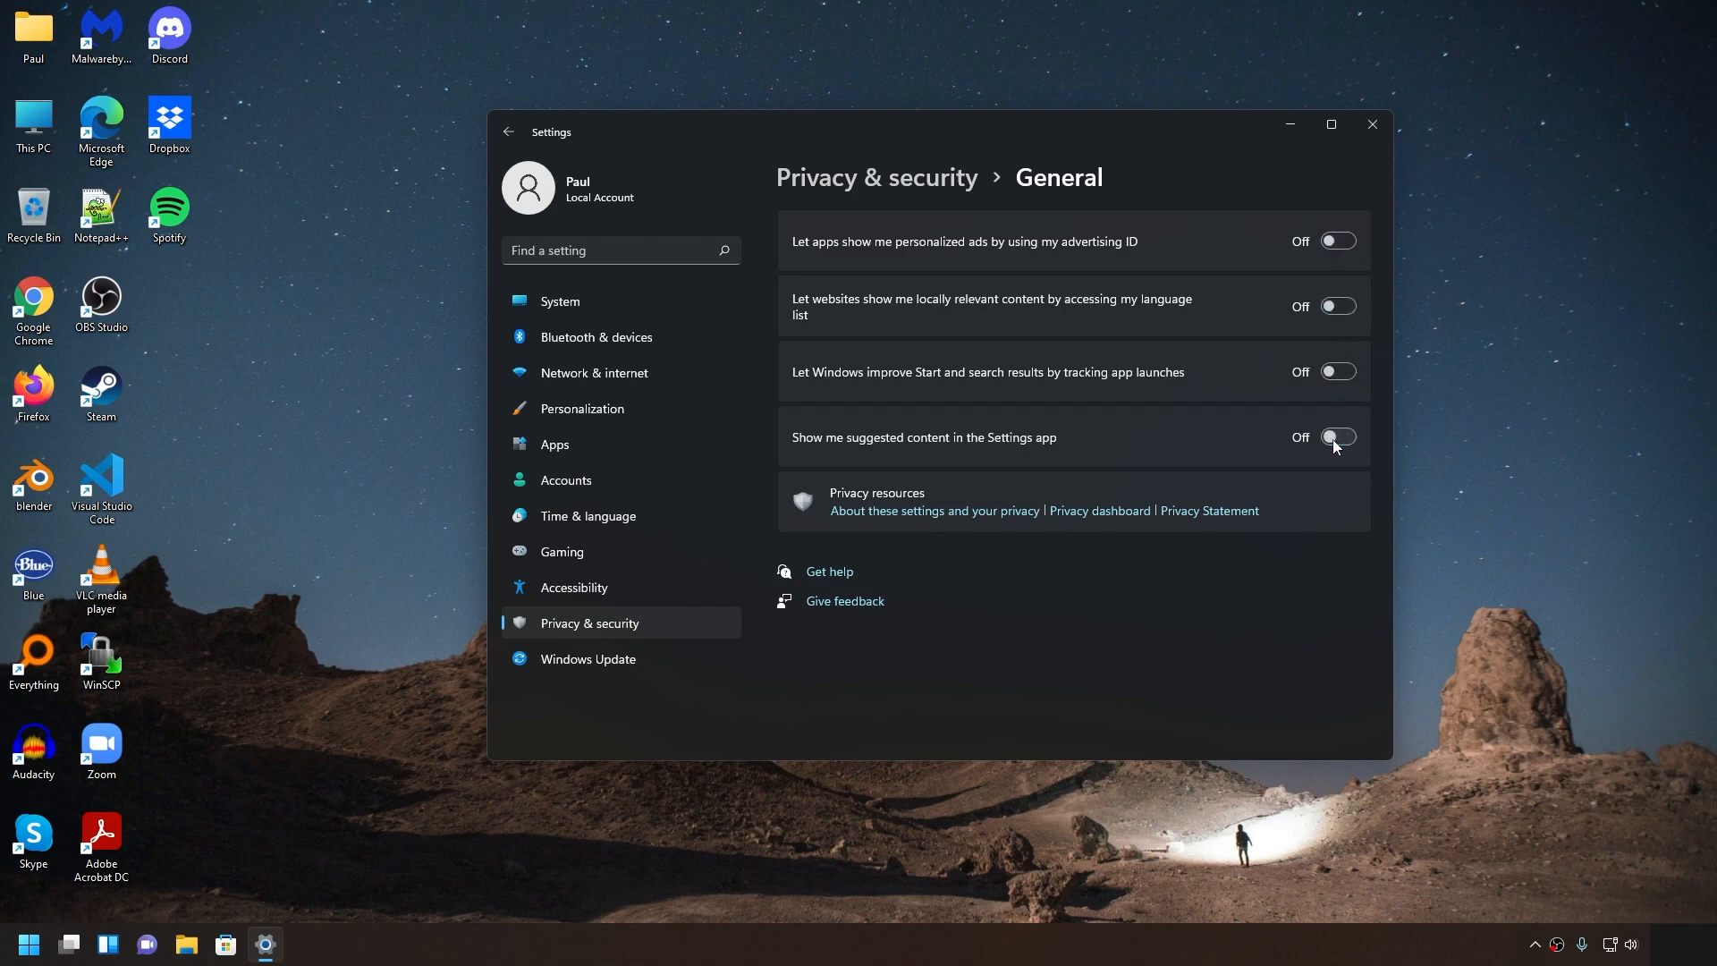
In Diagnostics & feedback, turn off optional diagnostic data and Tailored experiences
left_click(673, 618)
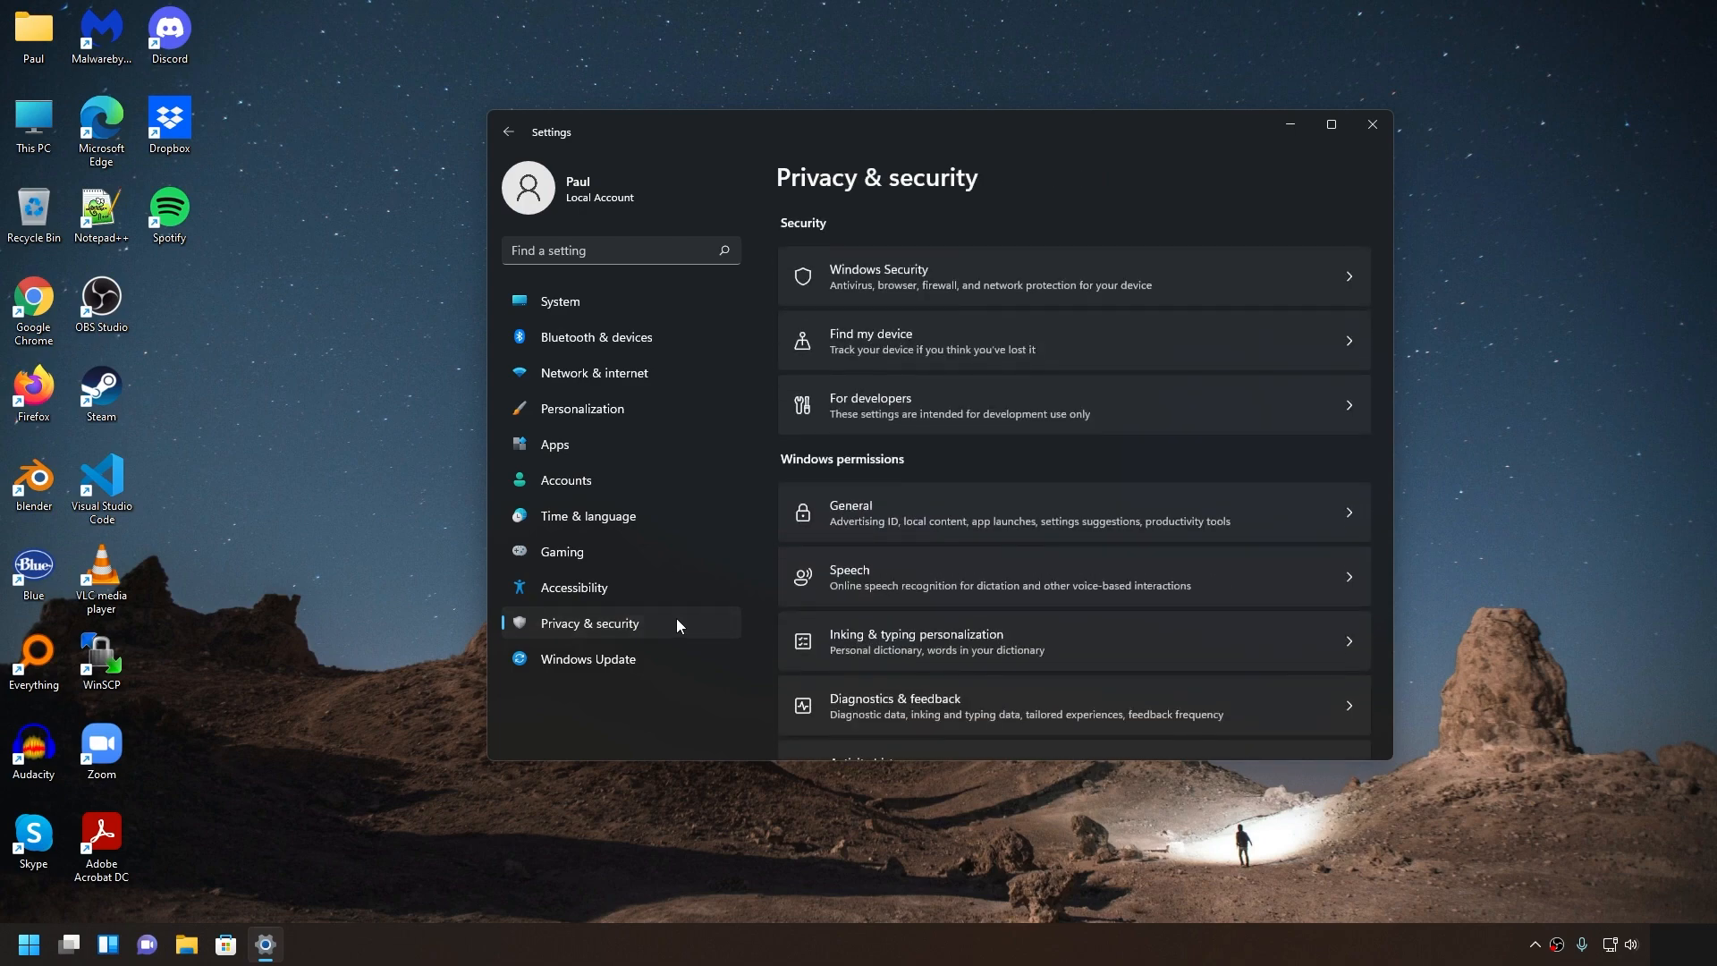
left_click(1045, 705)
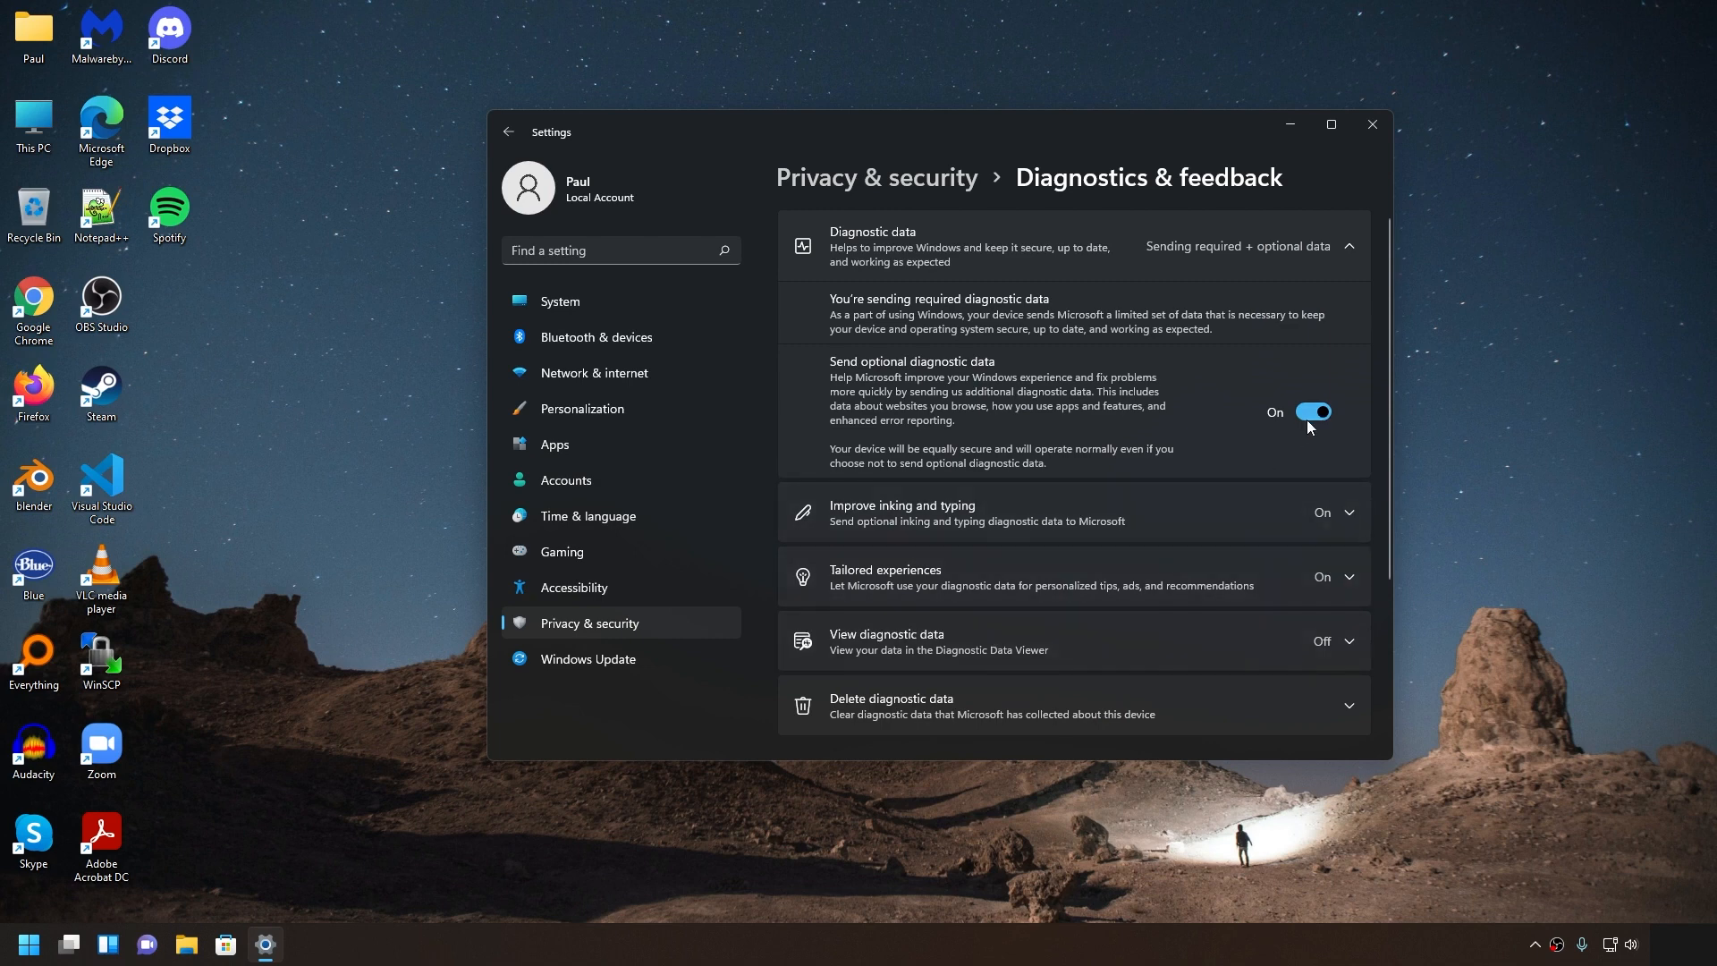
left_click(1313, 412)
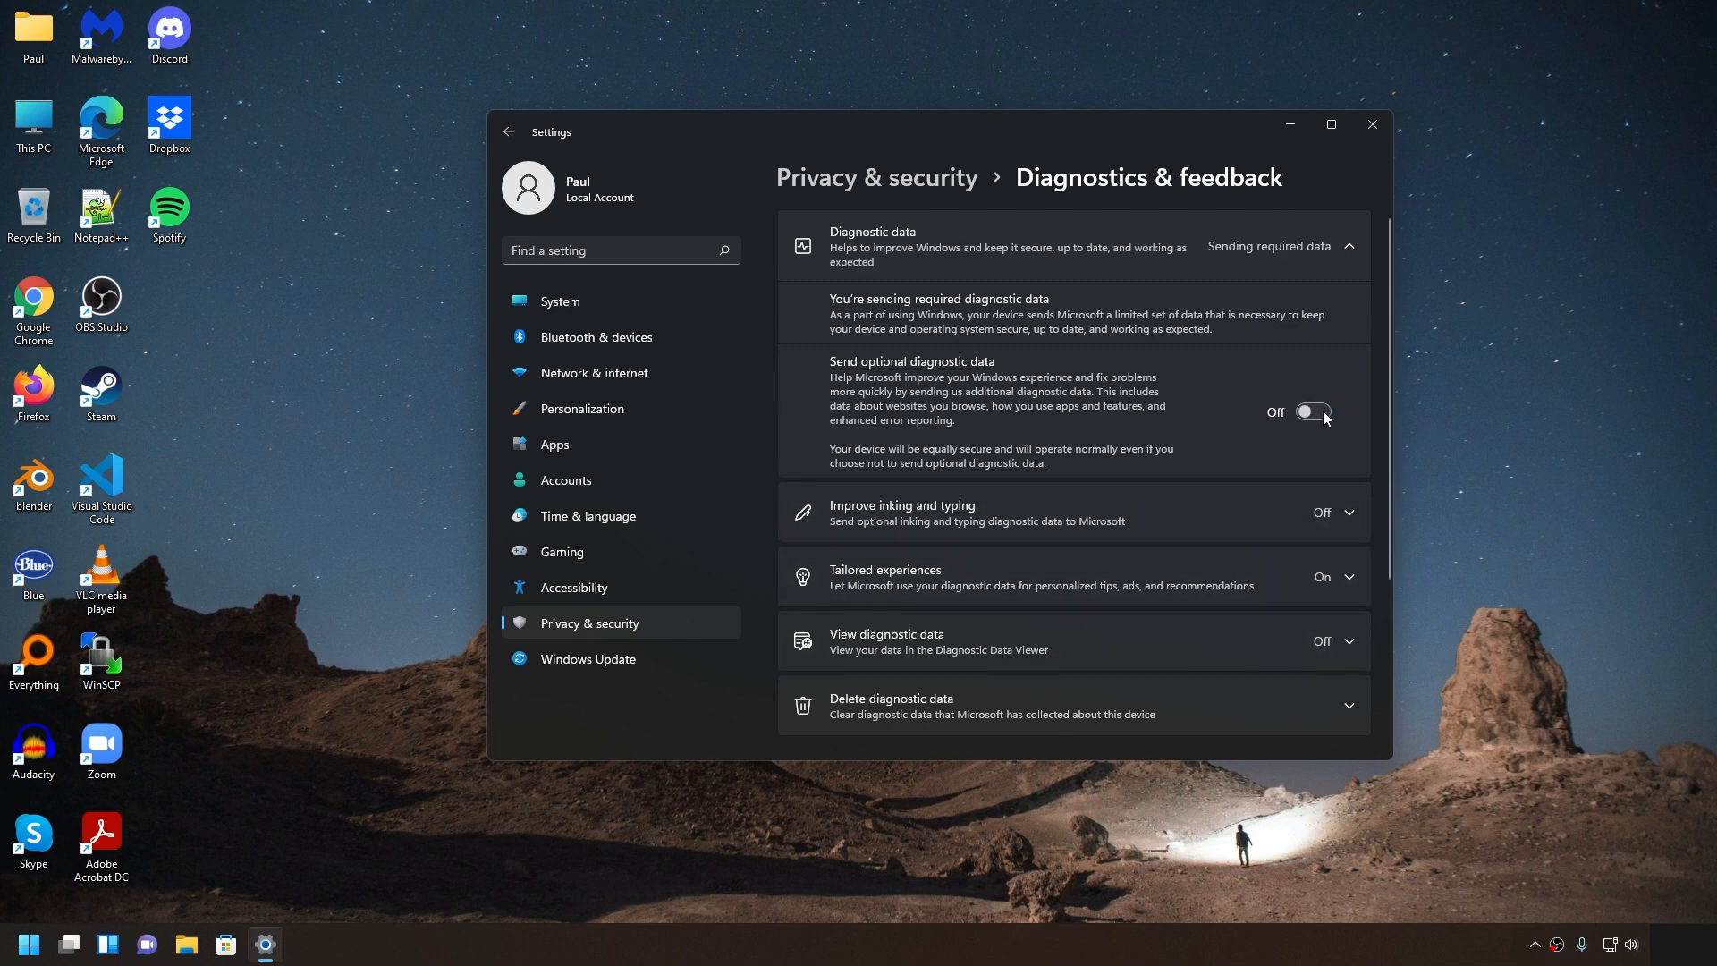
left_click(1362, 577)
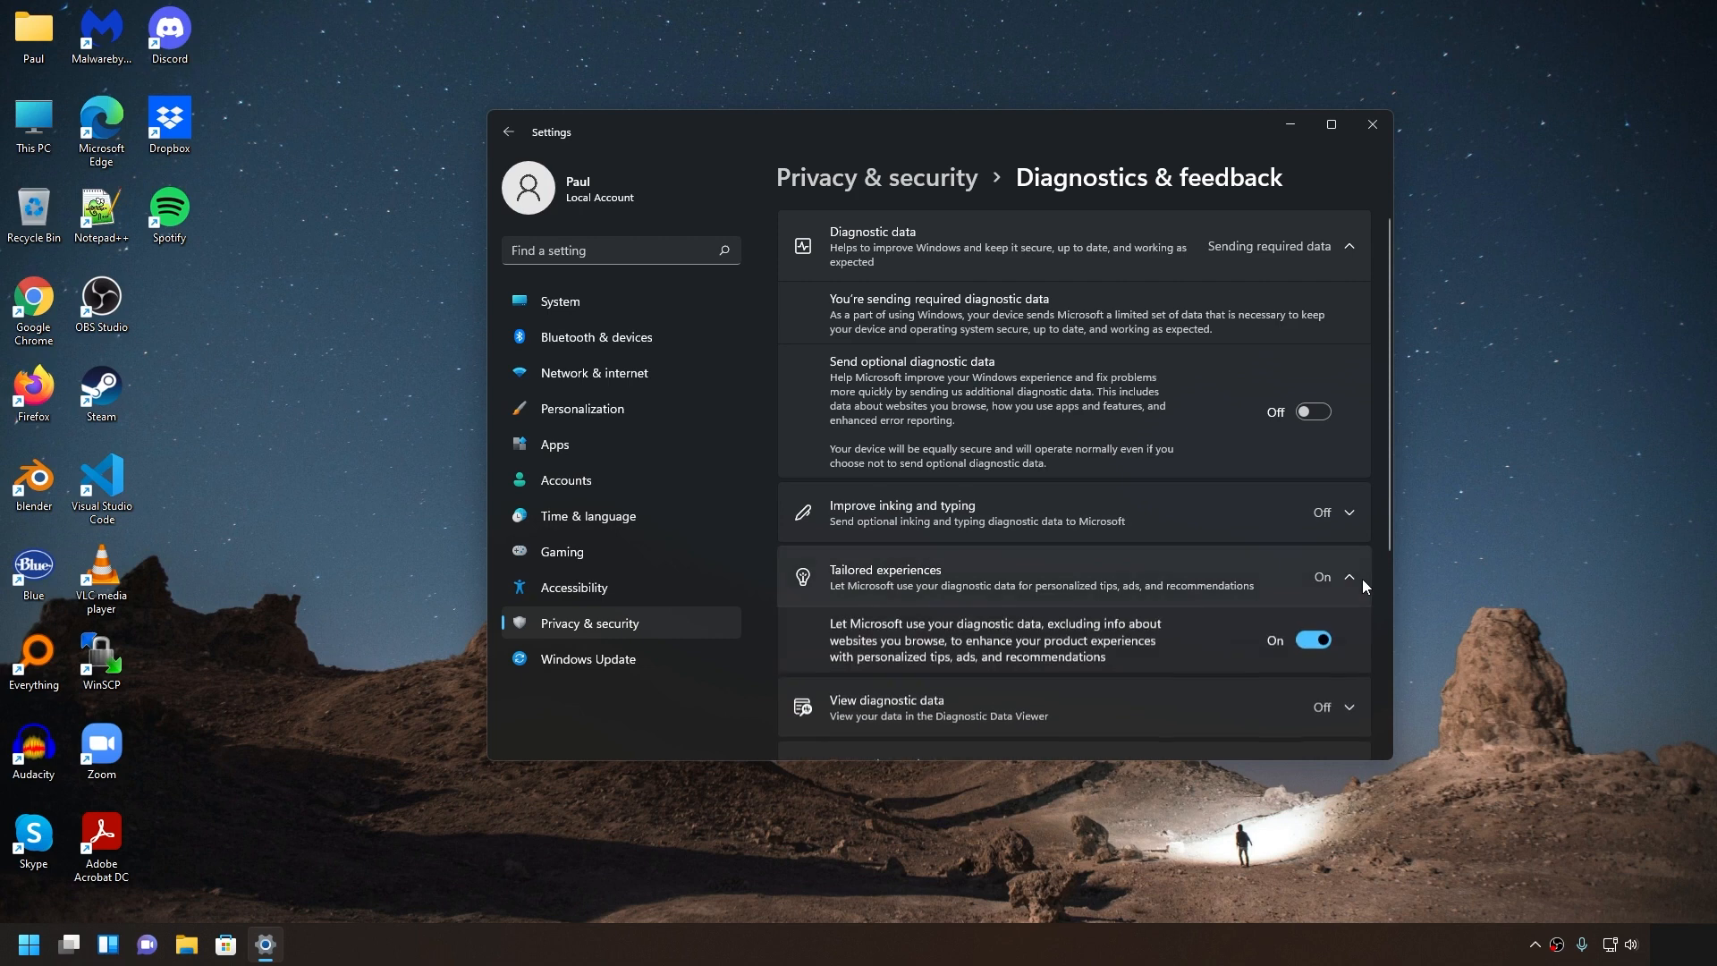
left_click(1310, 643)
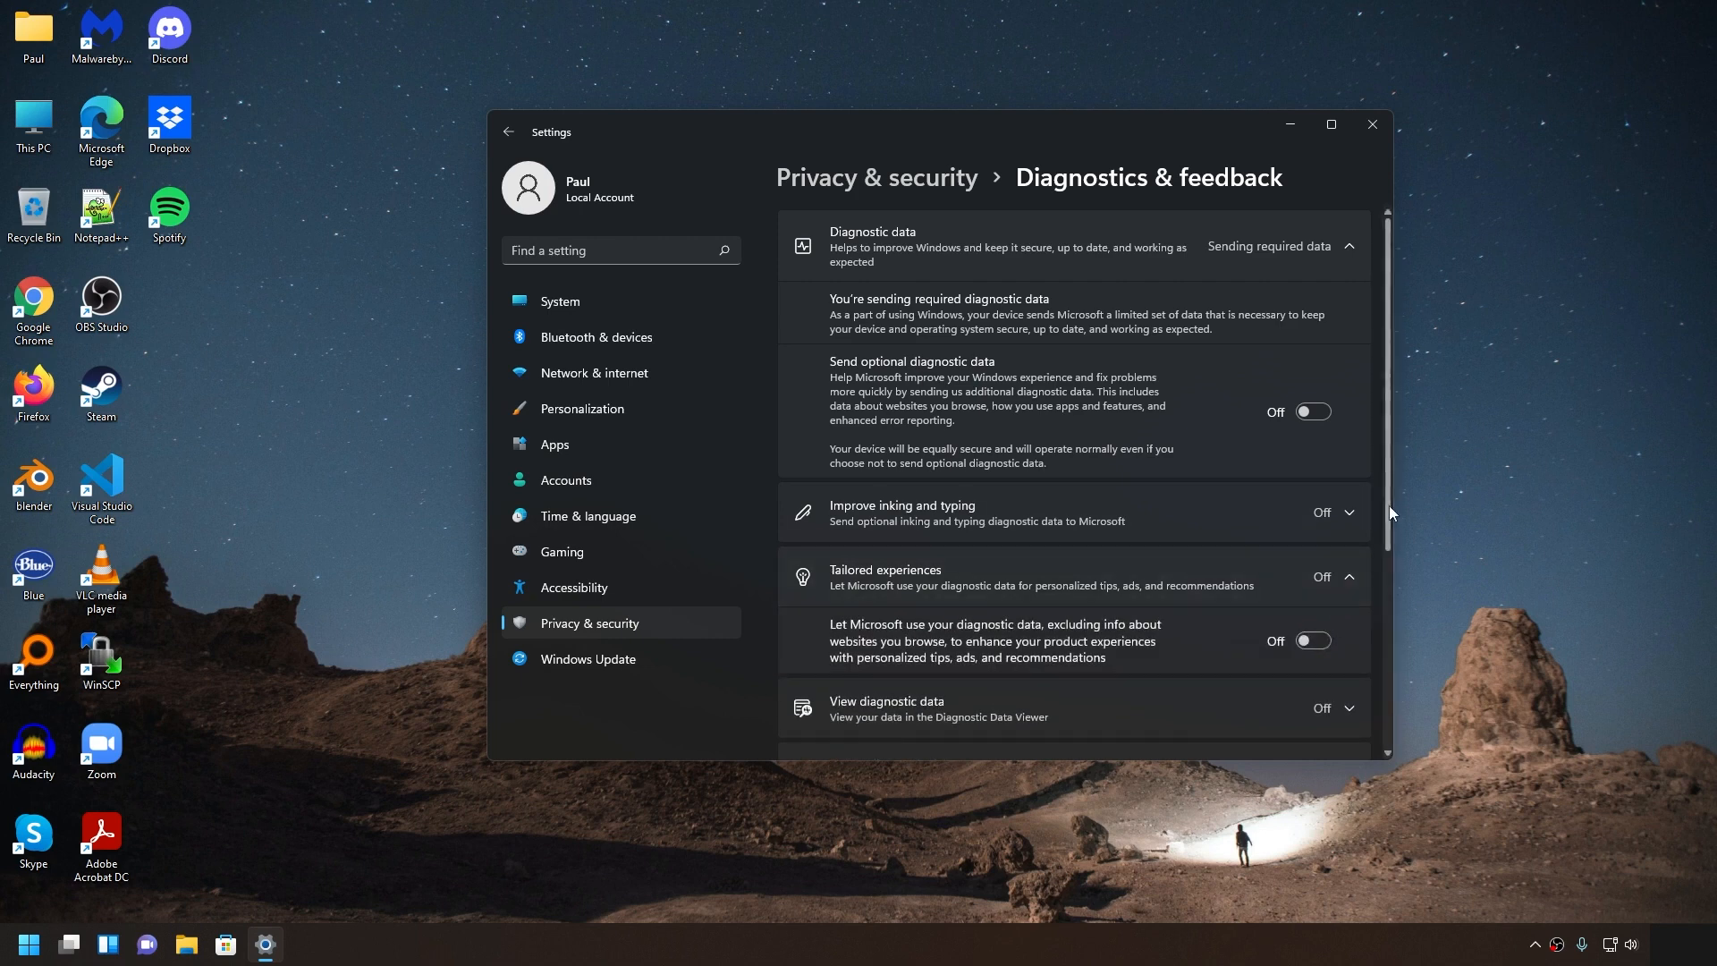
Delete the diagnostic data that Microsoft has collected about this device
left_click_drag(1390, 511, 1385, 635)
scroll(1377, 636, "down", 1)
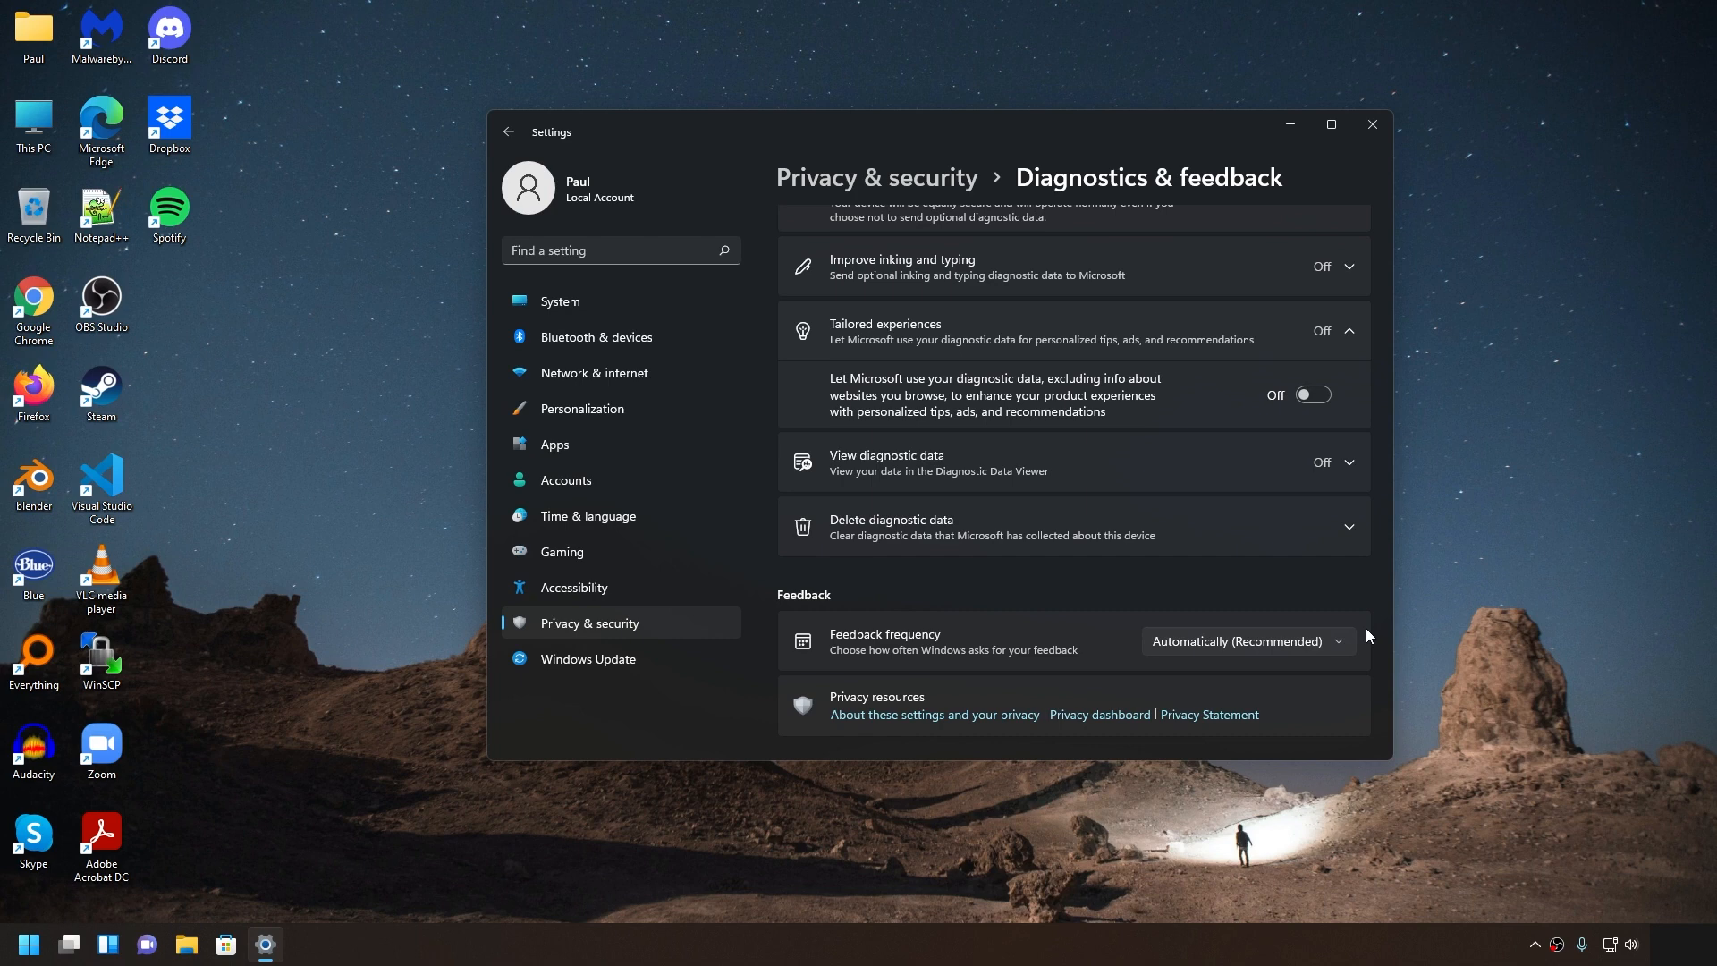
left_click(1215, 528)
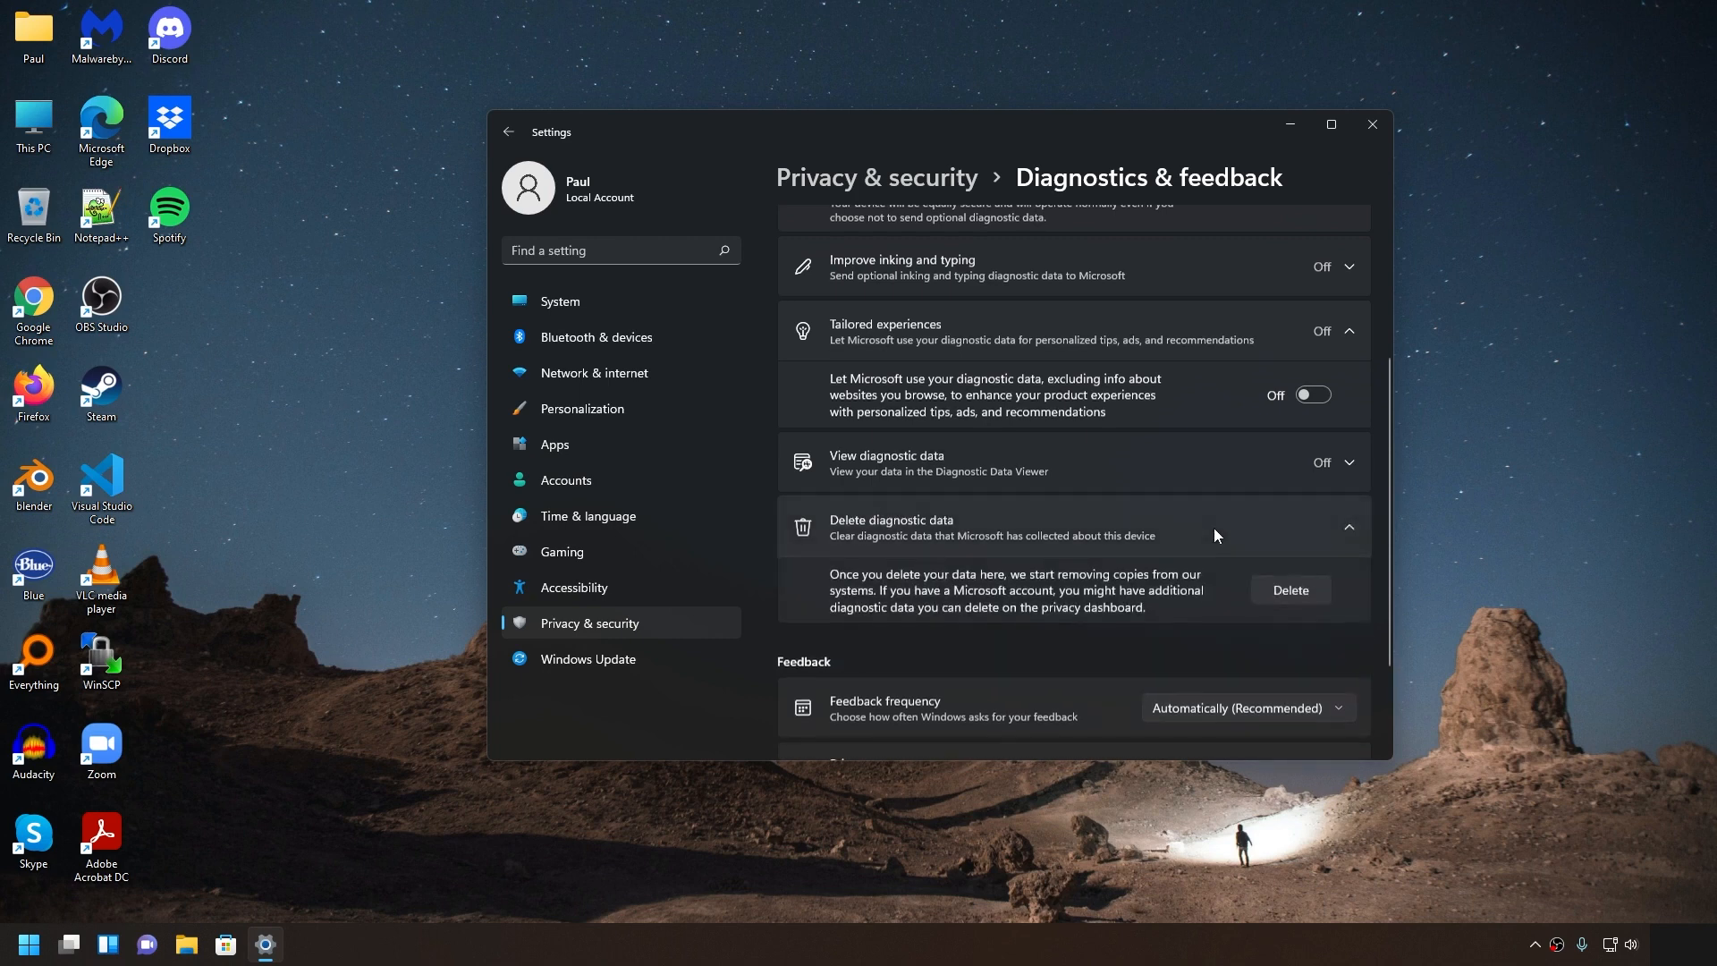
left_click(1275, 595)
Set the feedback frequency to Never and close Settings
scroll(1389, 570, "down", 3)
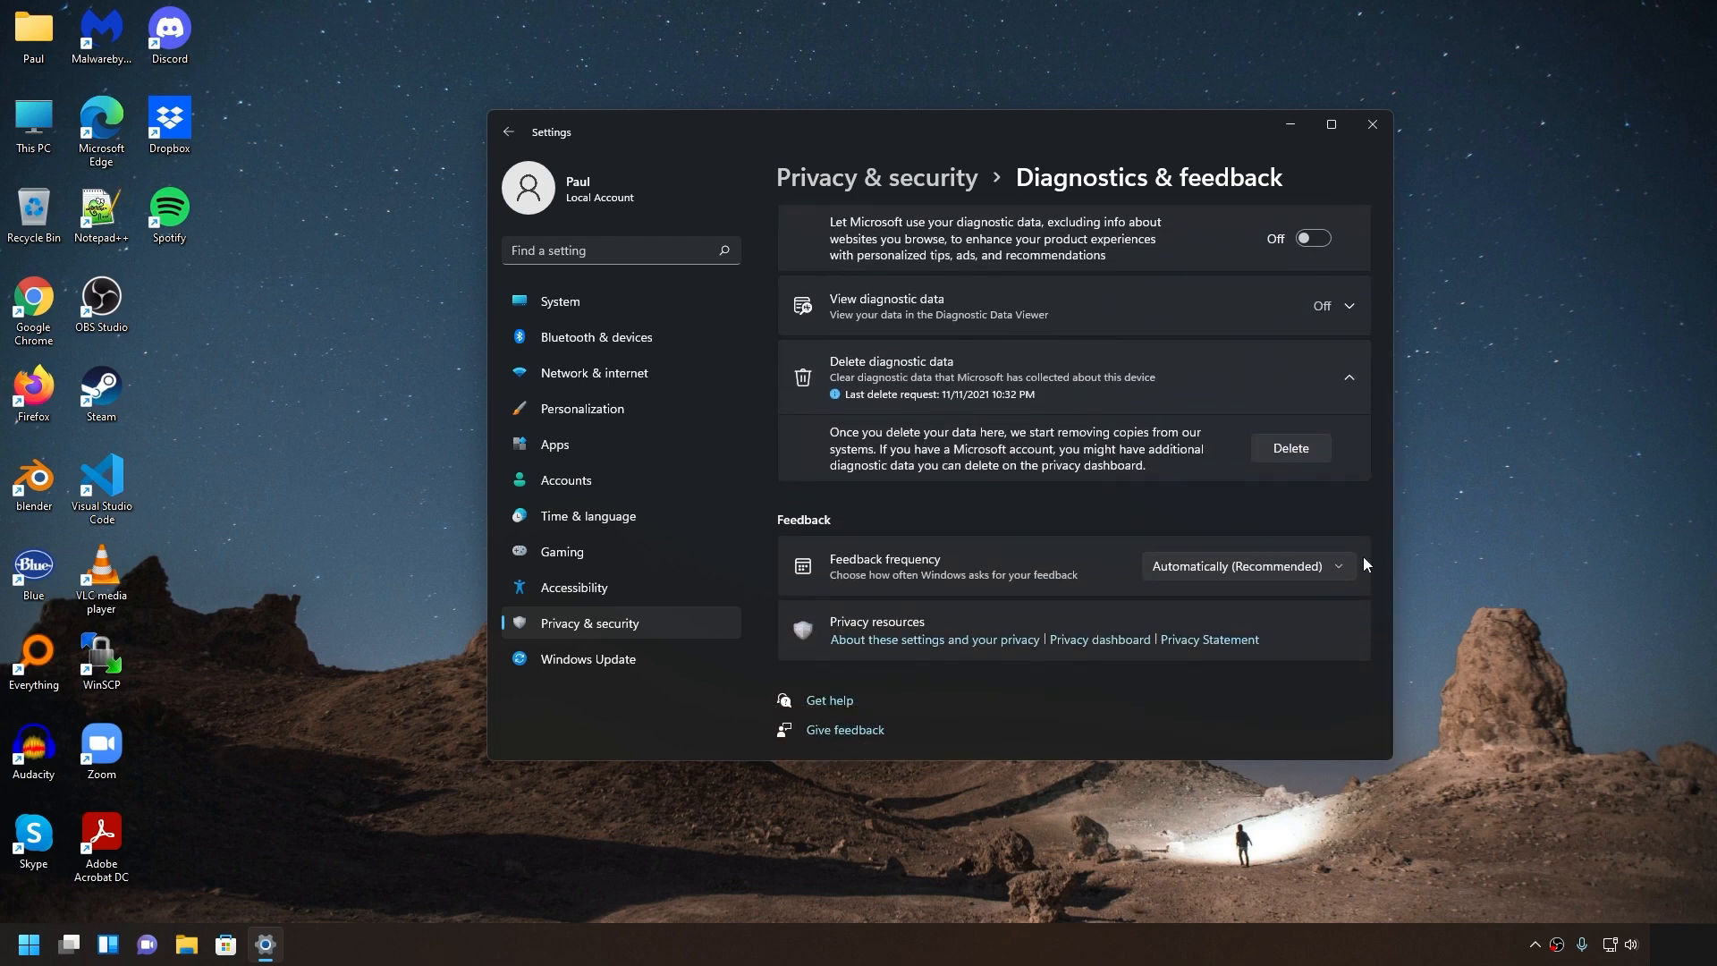
left_click(1326, 563)
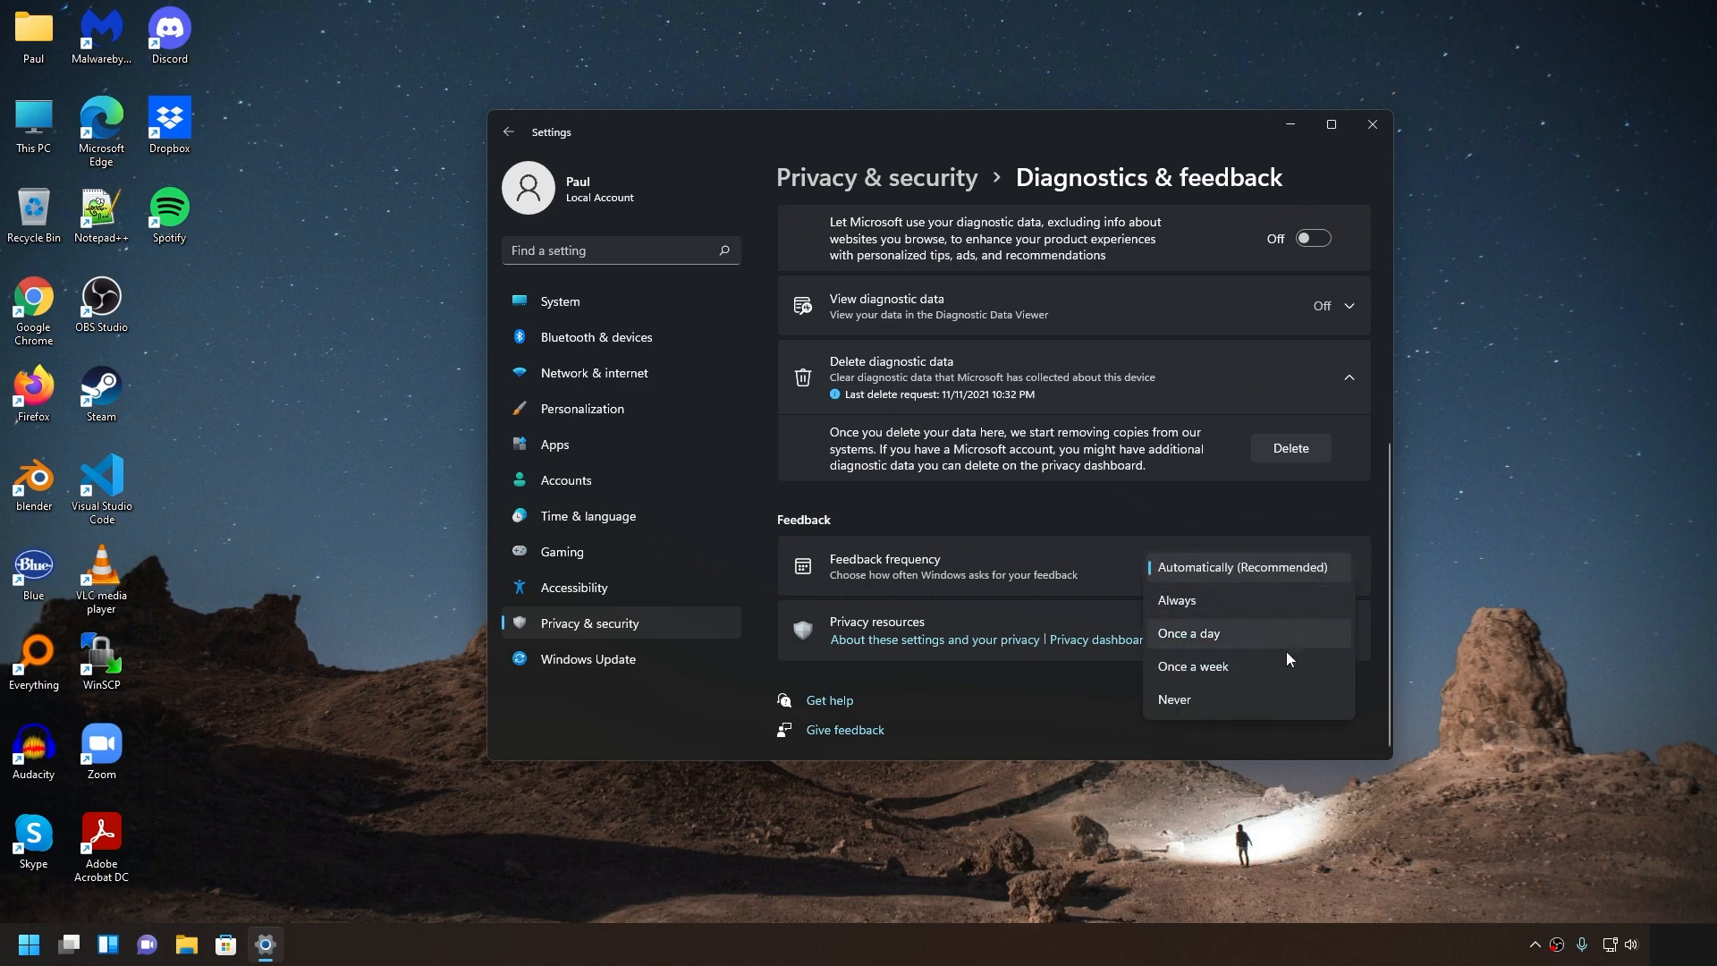
left_click(1270, 699)
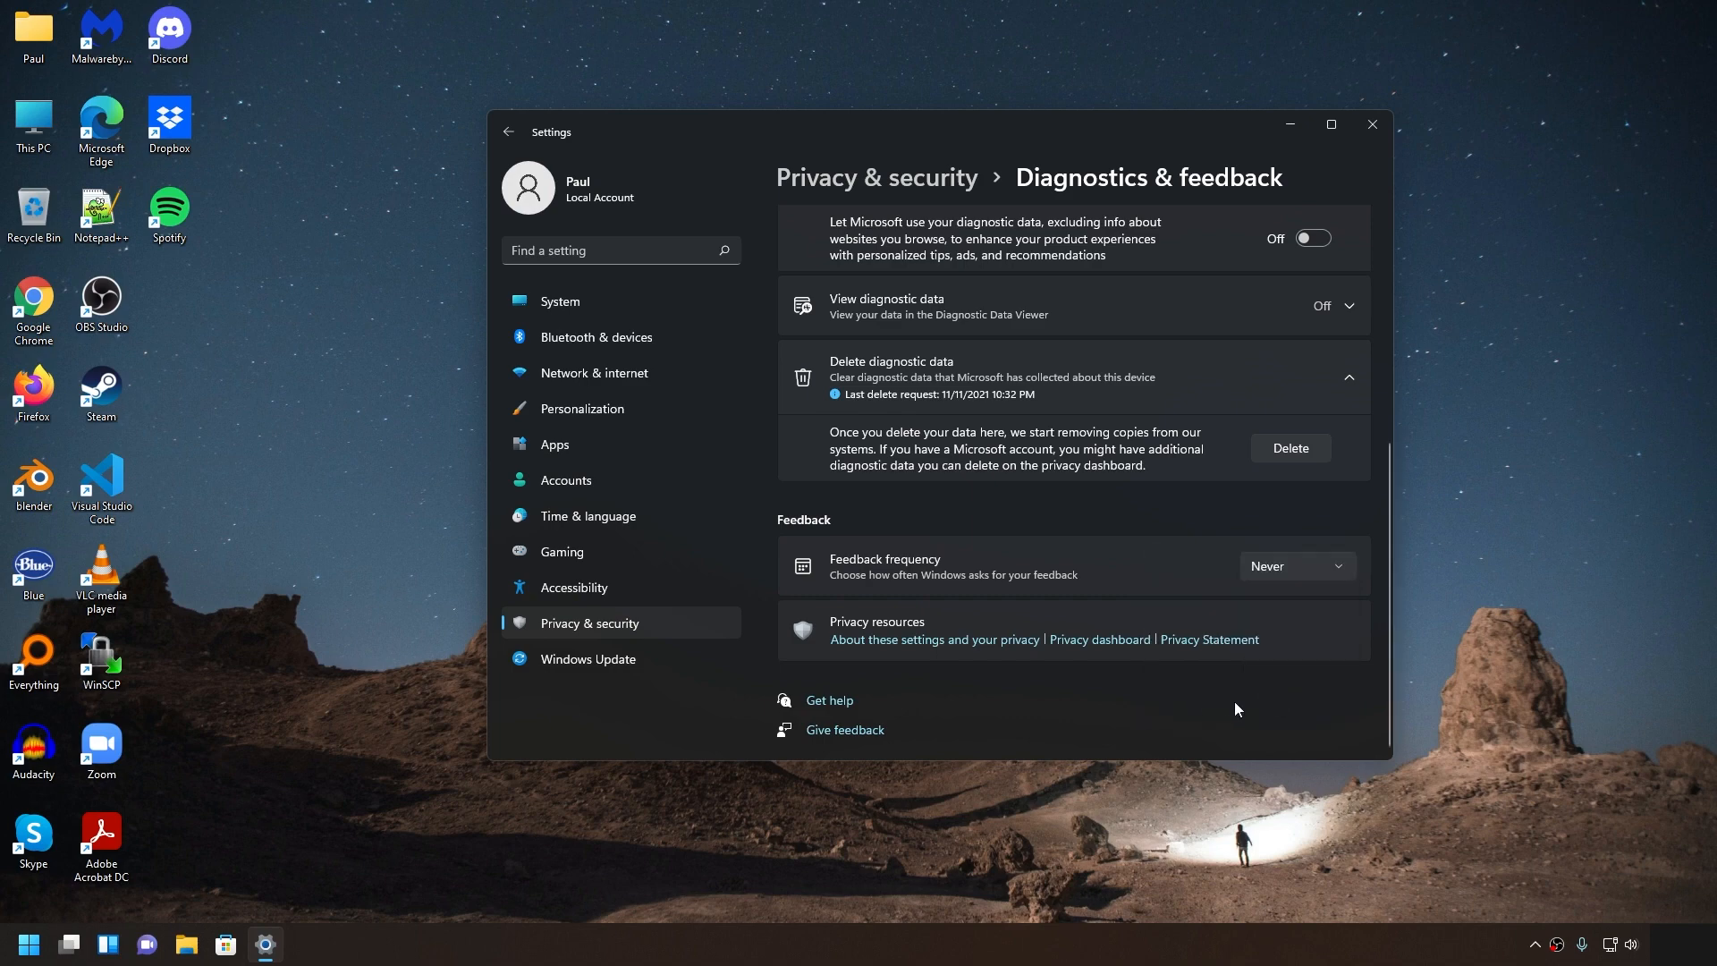
left_click(1378, 136)
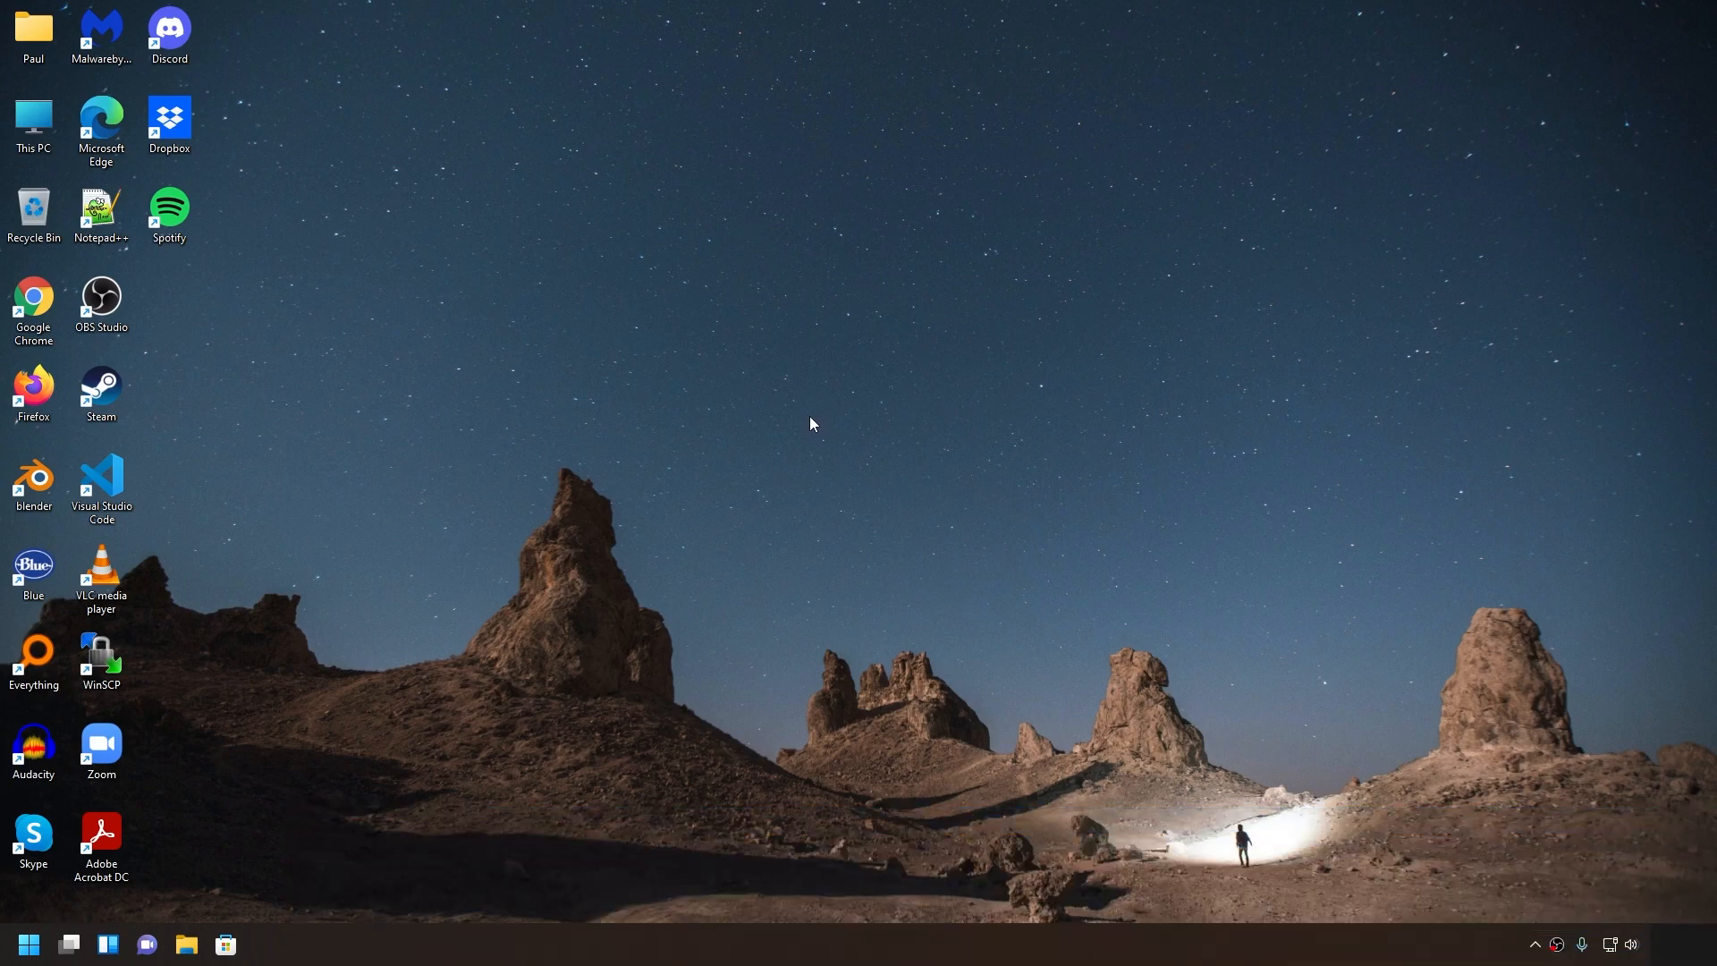
Search Windows for "advanced", view the advanced system settings and open the Performance options
left_click(40, 949)
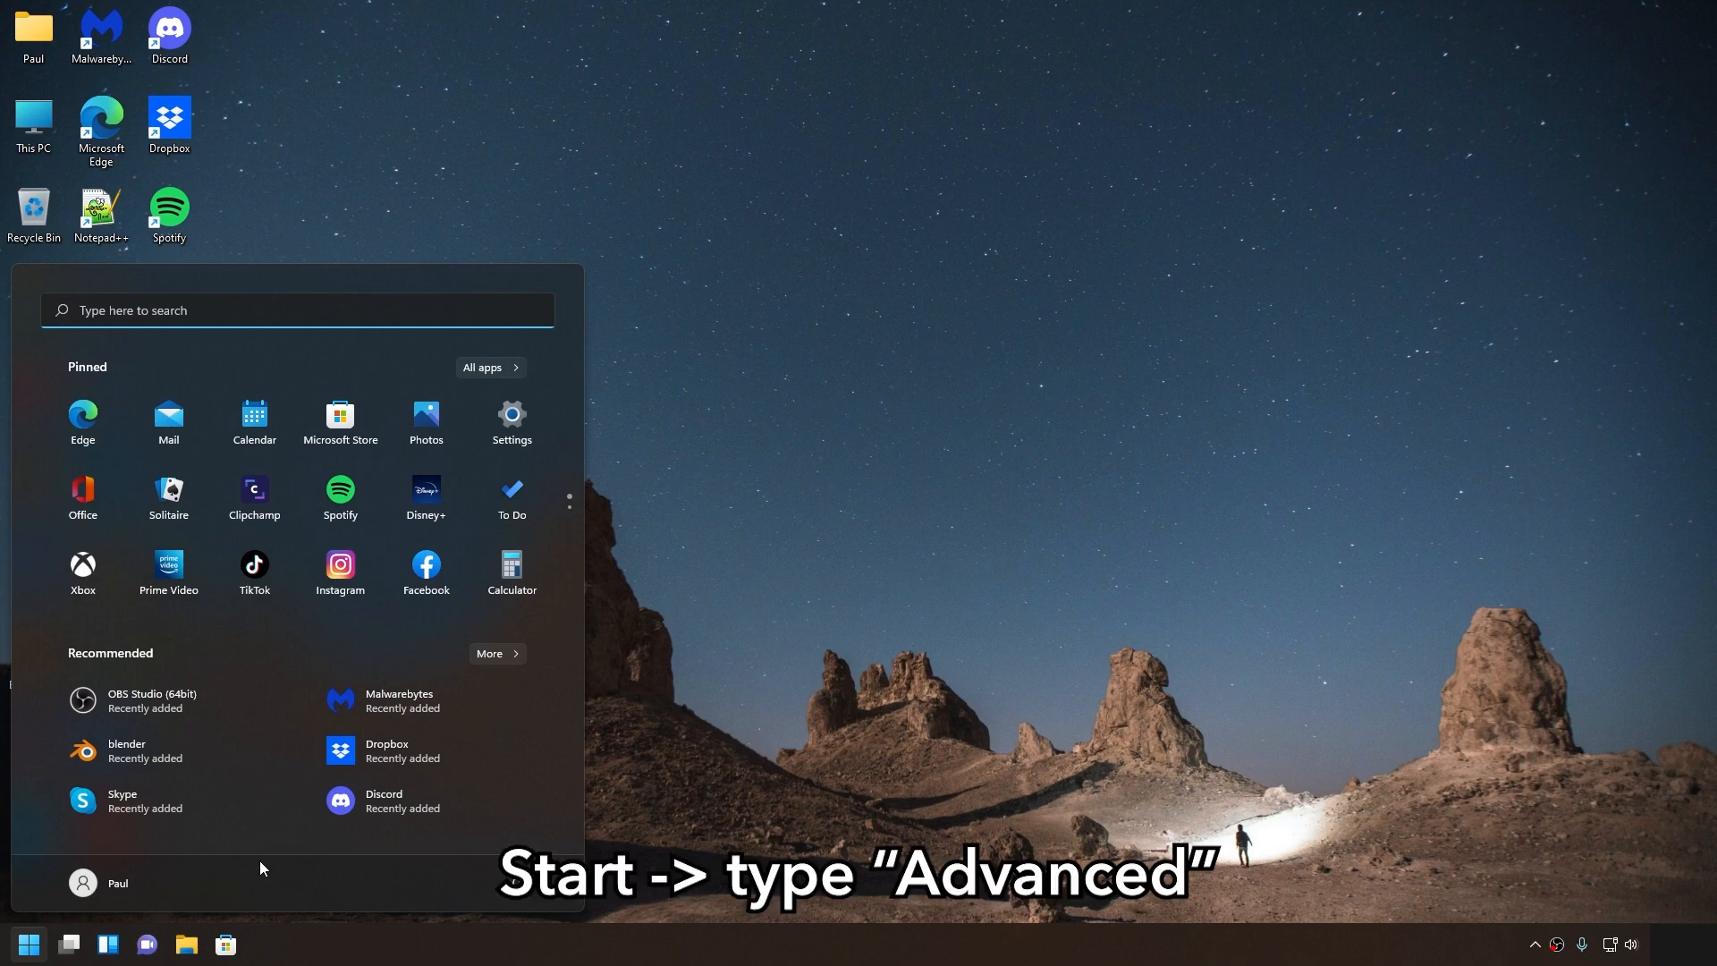
type("advanced")
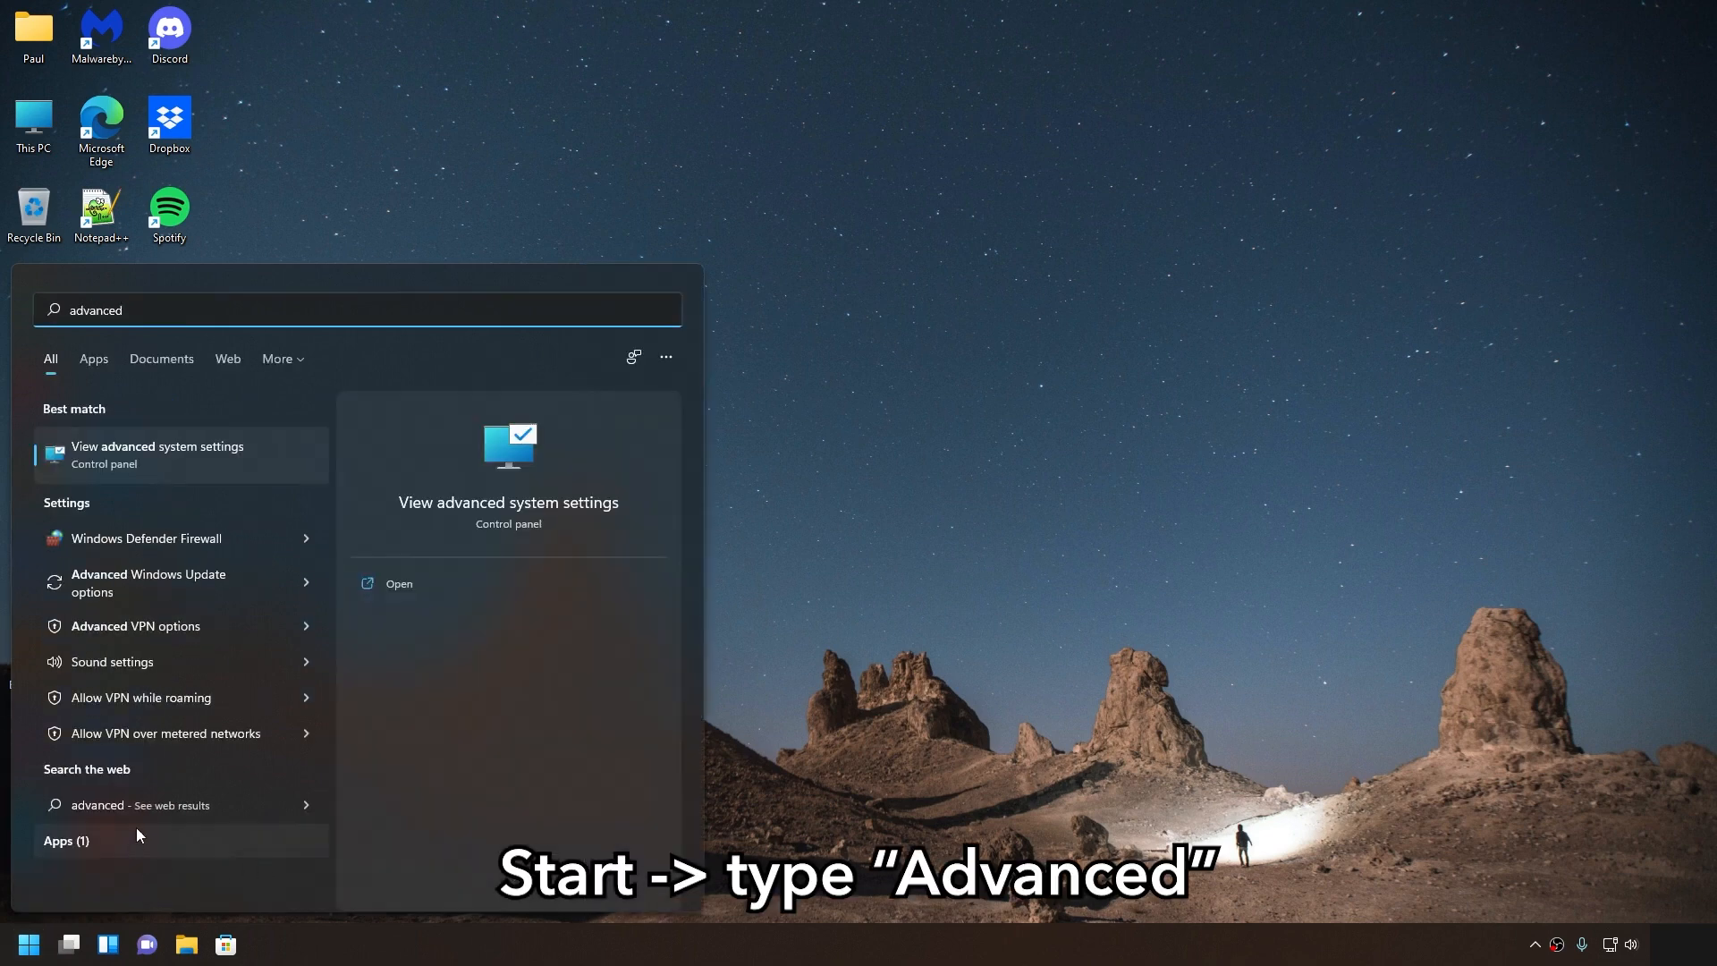
left_click(261, 480)
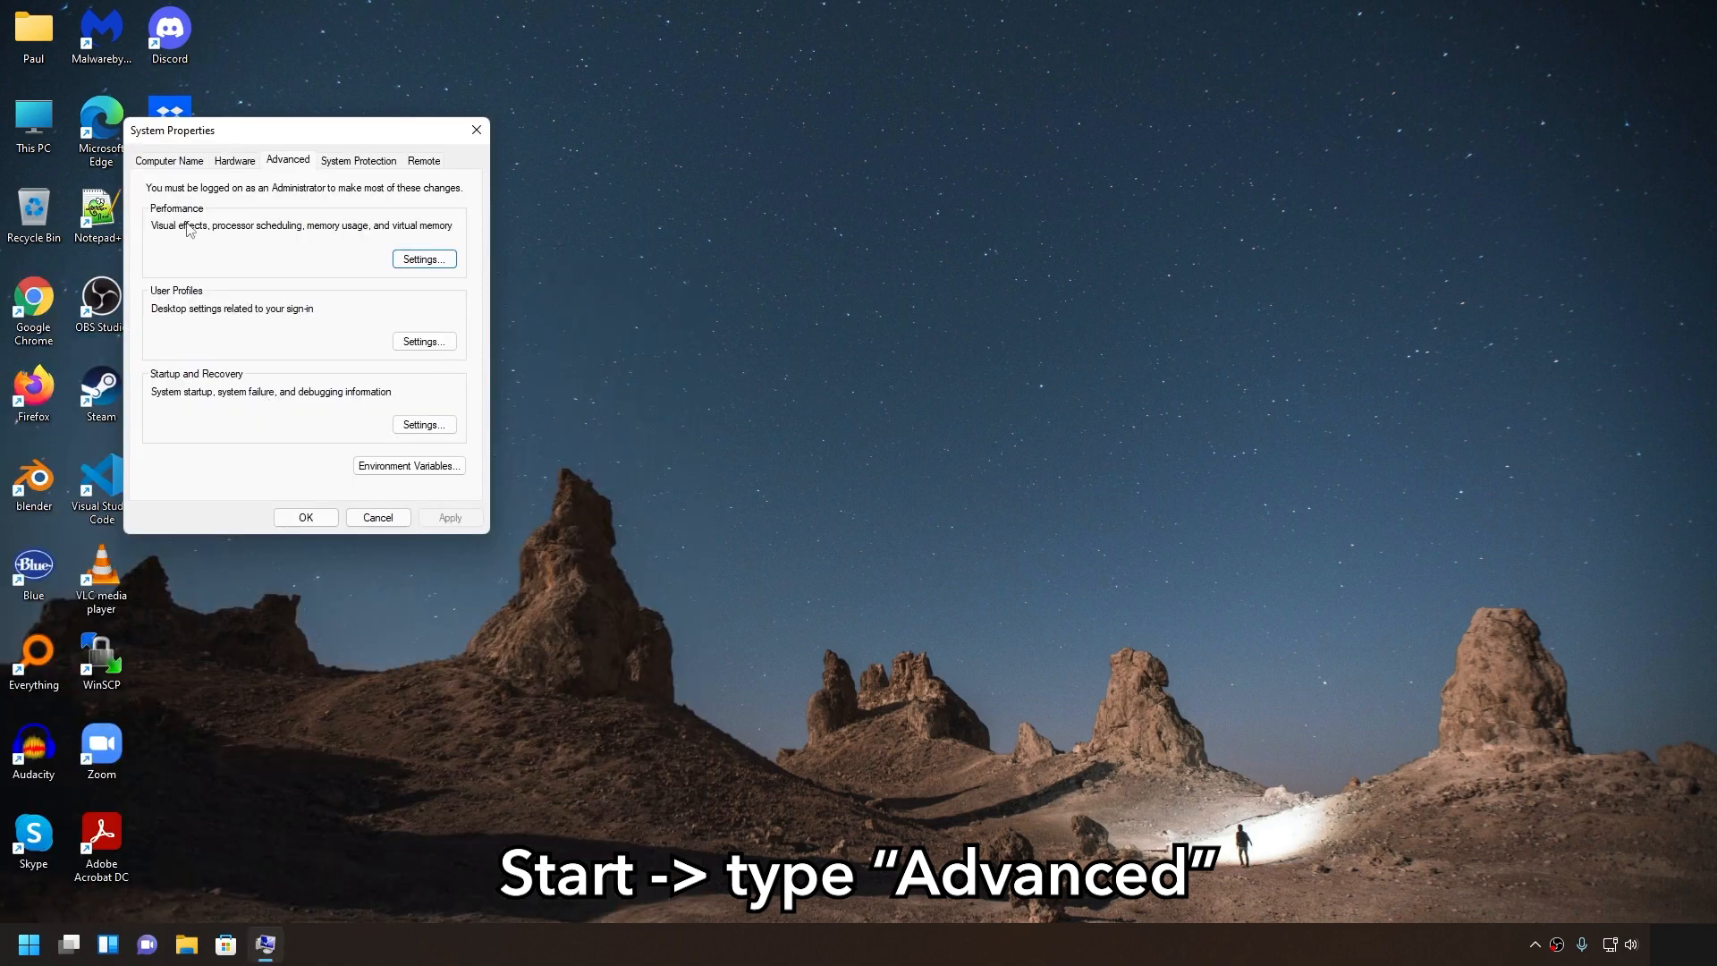
left_click(420, 264)
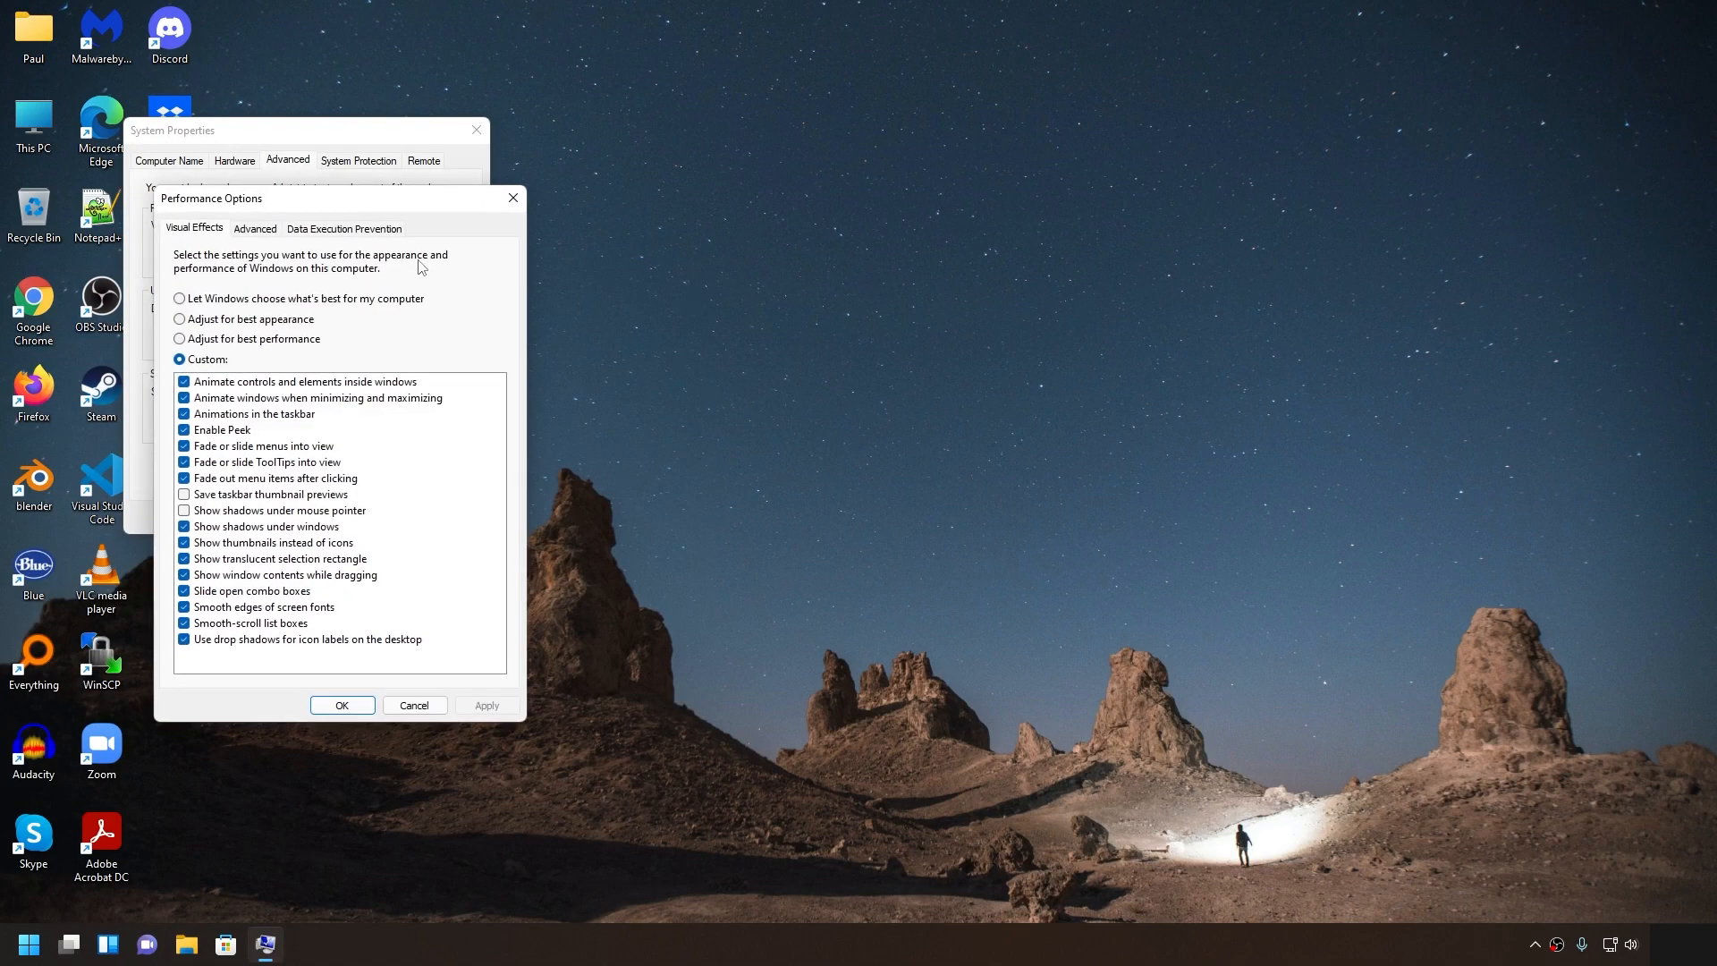
Adjust visual effects for best performance, keep only smooth screen font edges and desktop icon label drop shadows, apply, and close both dialogs
left_click(309, 340)
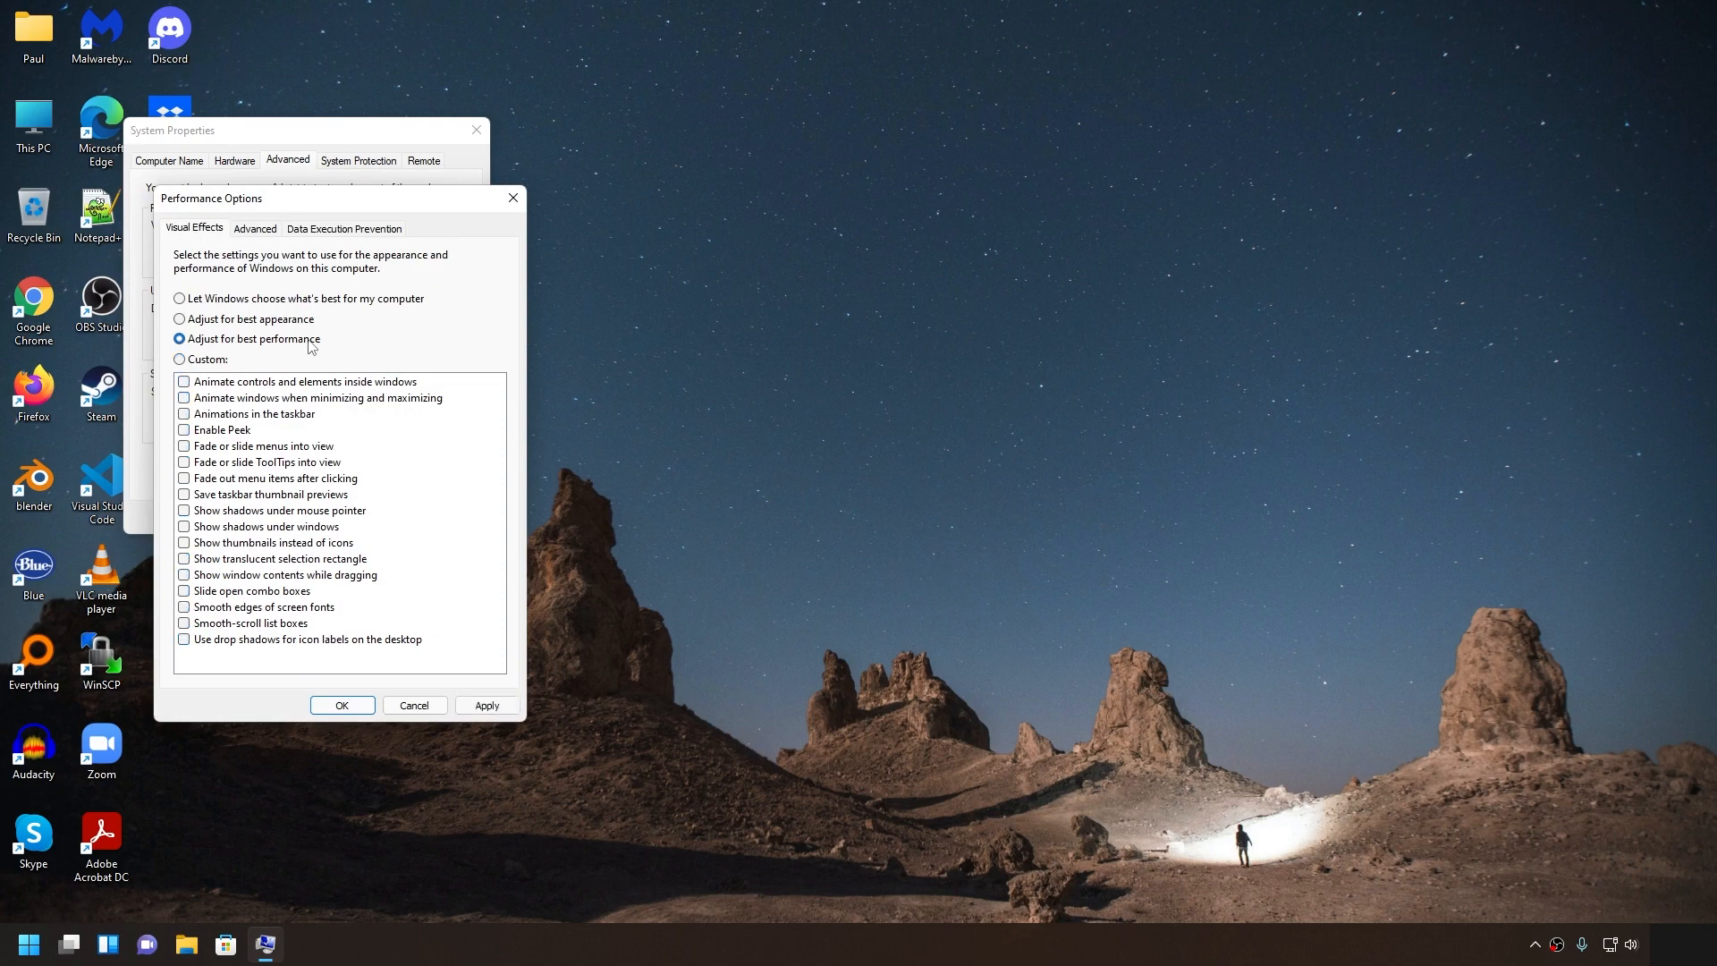
left_click(188, 640)
left_click(184, 608)
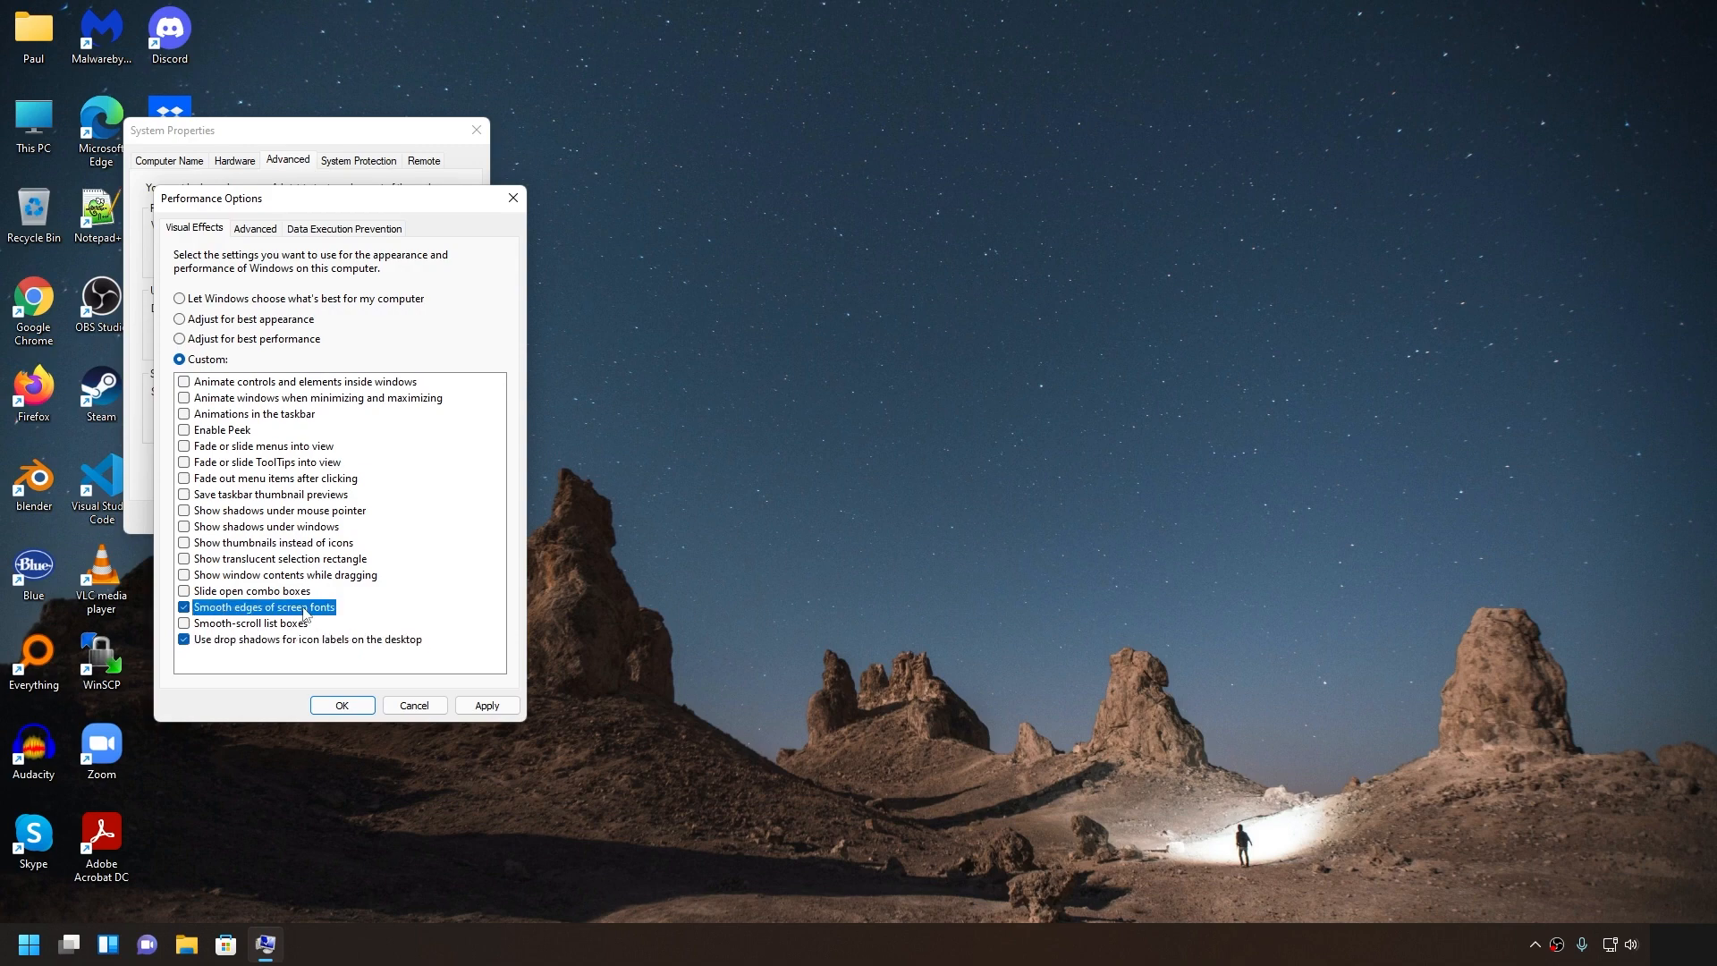
left_click(487, 706)
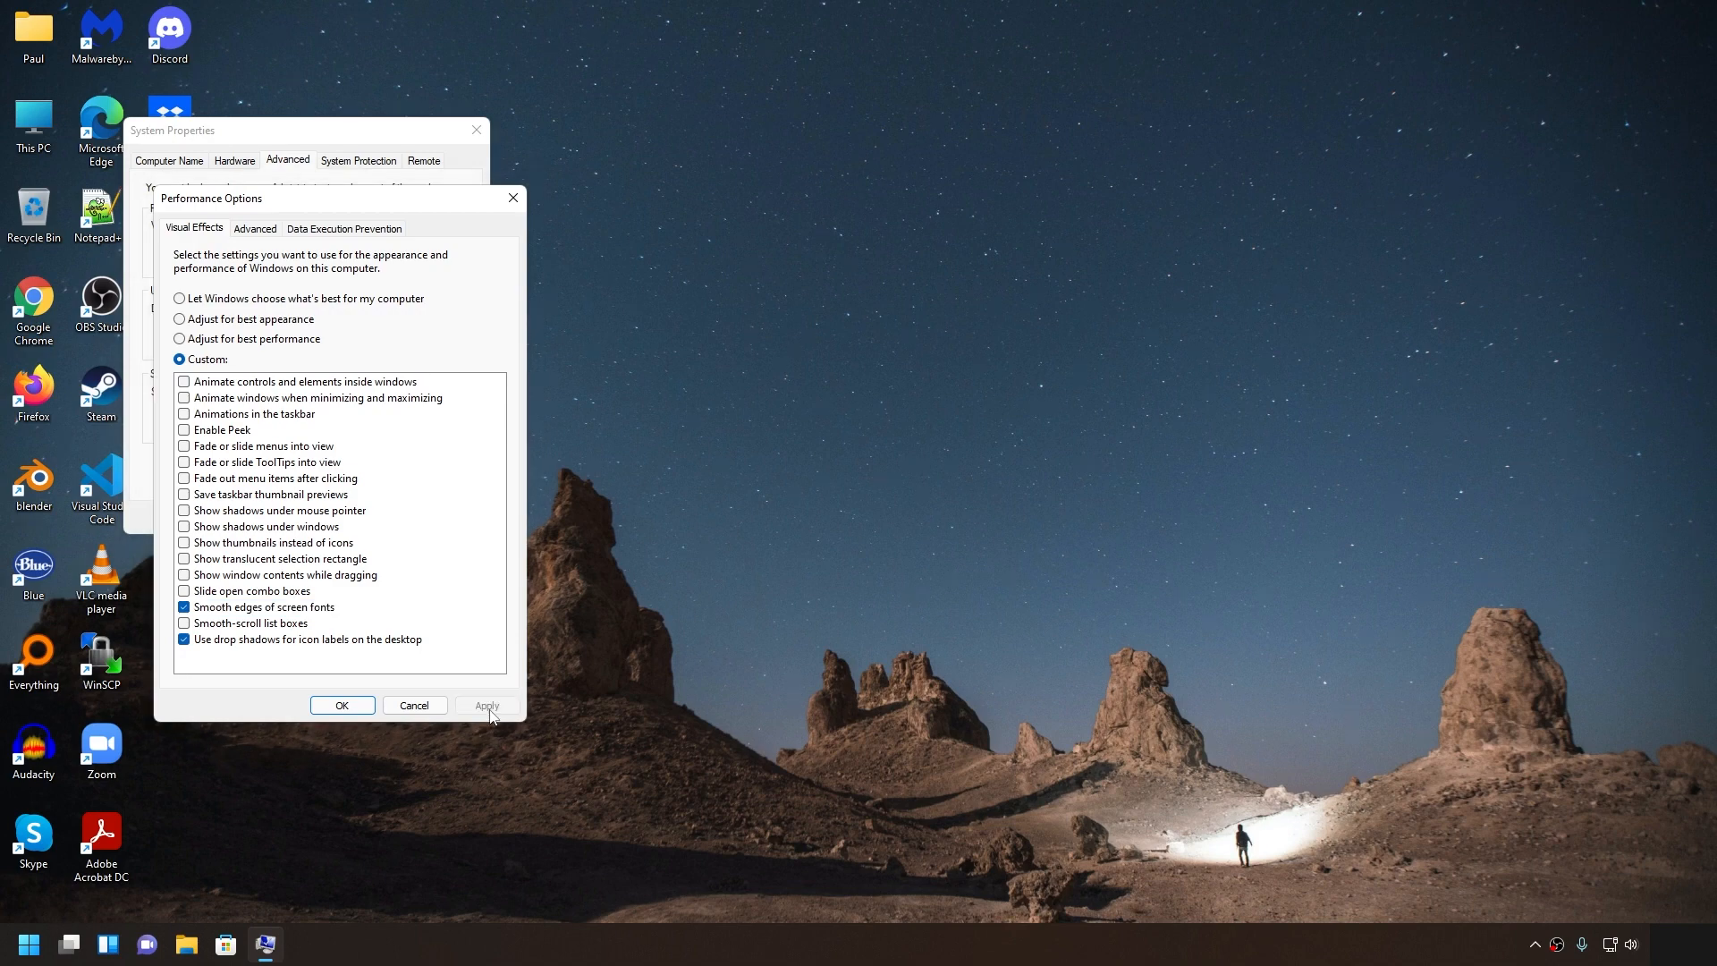
left_click(359, 706)
left_click(325, 518)
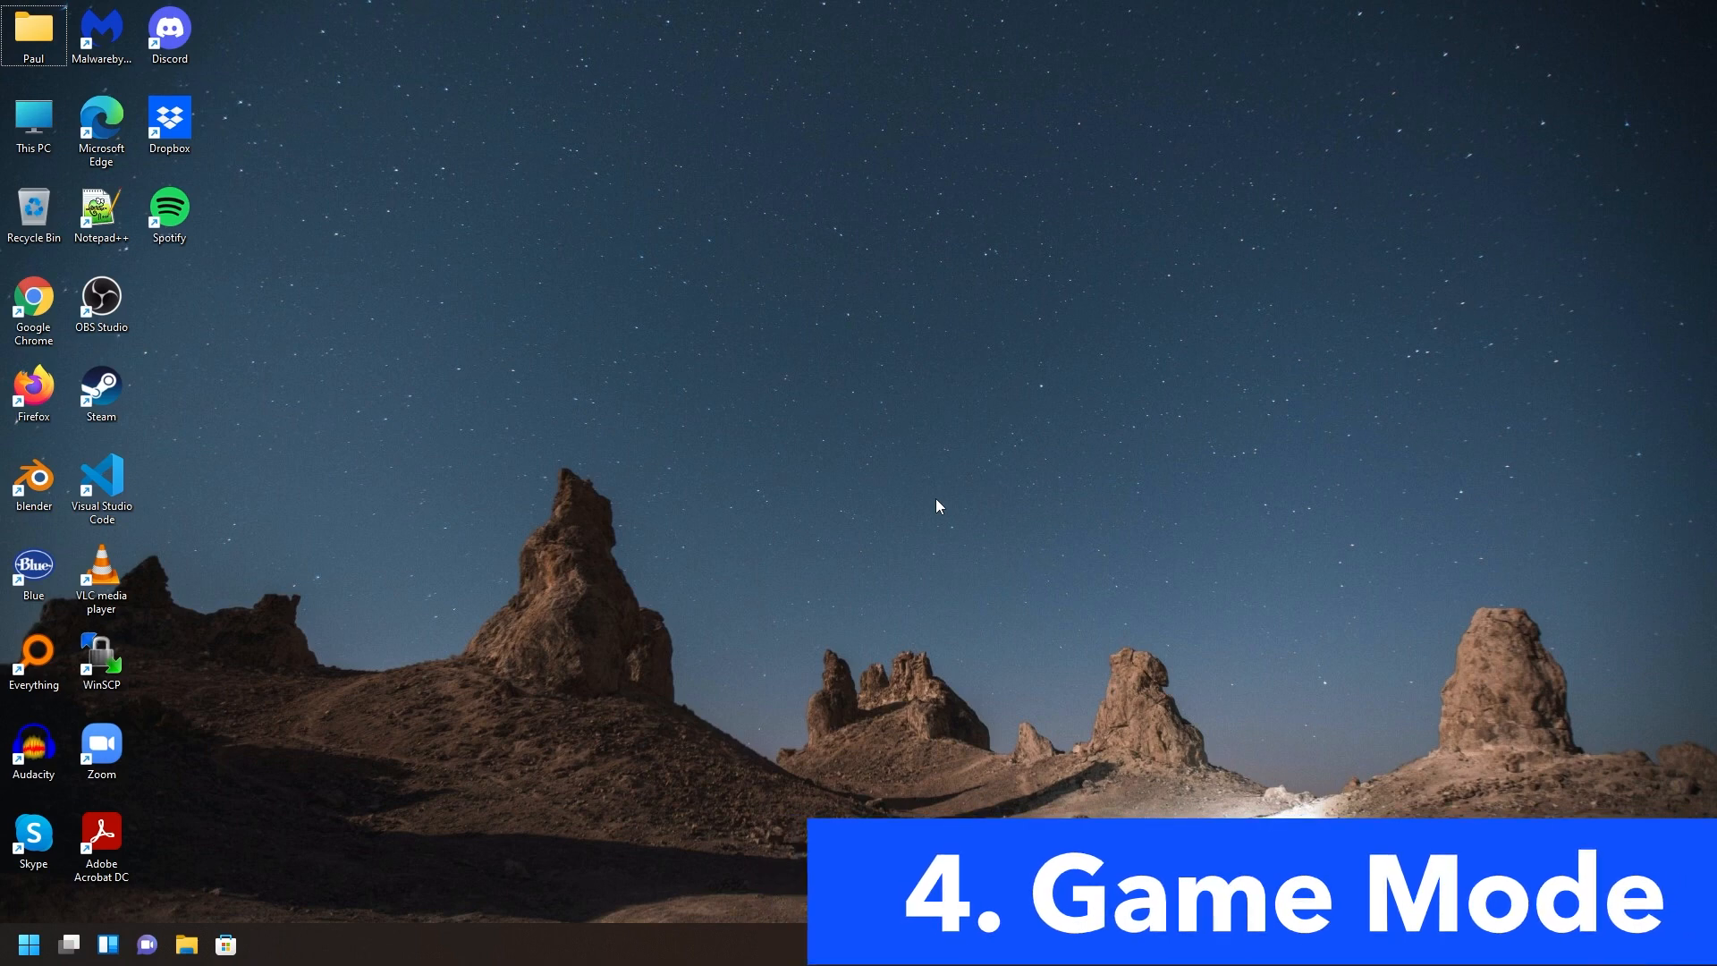
Check the Game Mode setting under Gaming in Windows Settings, and close Settings
right_click(851, 438)
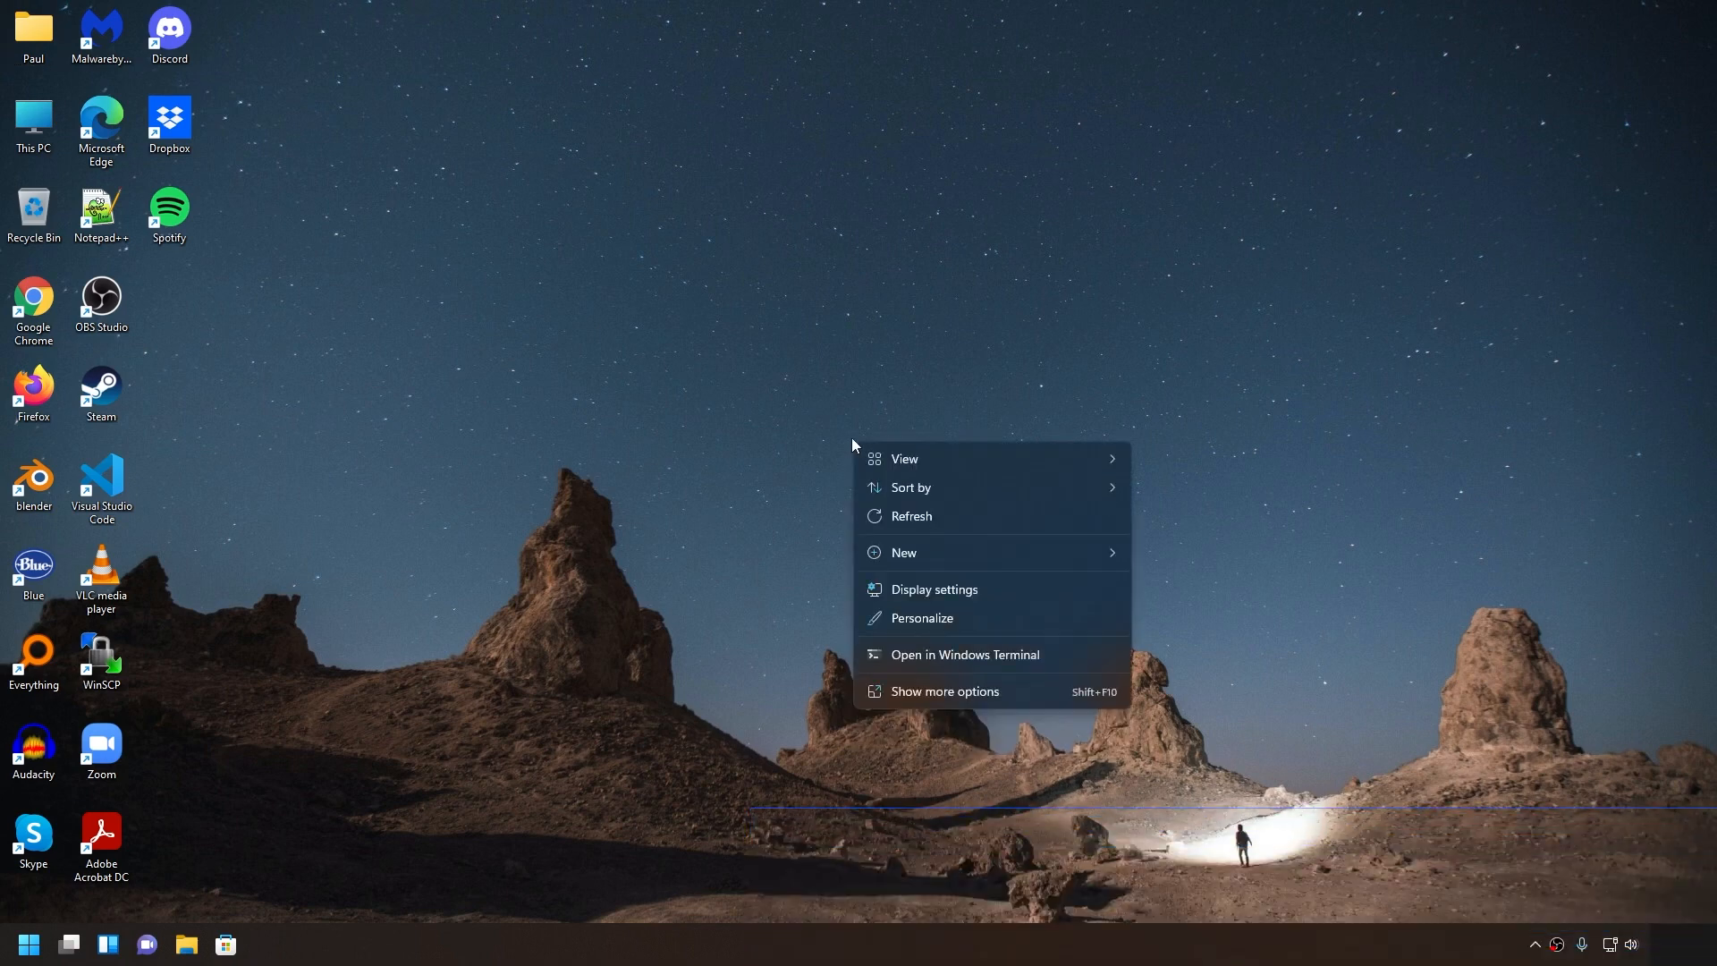
left_click(970, 592)
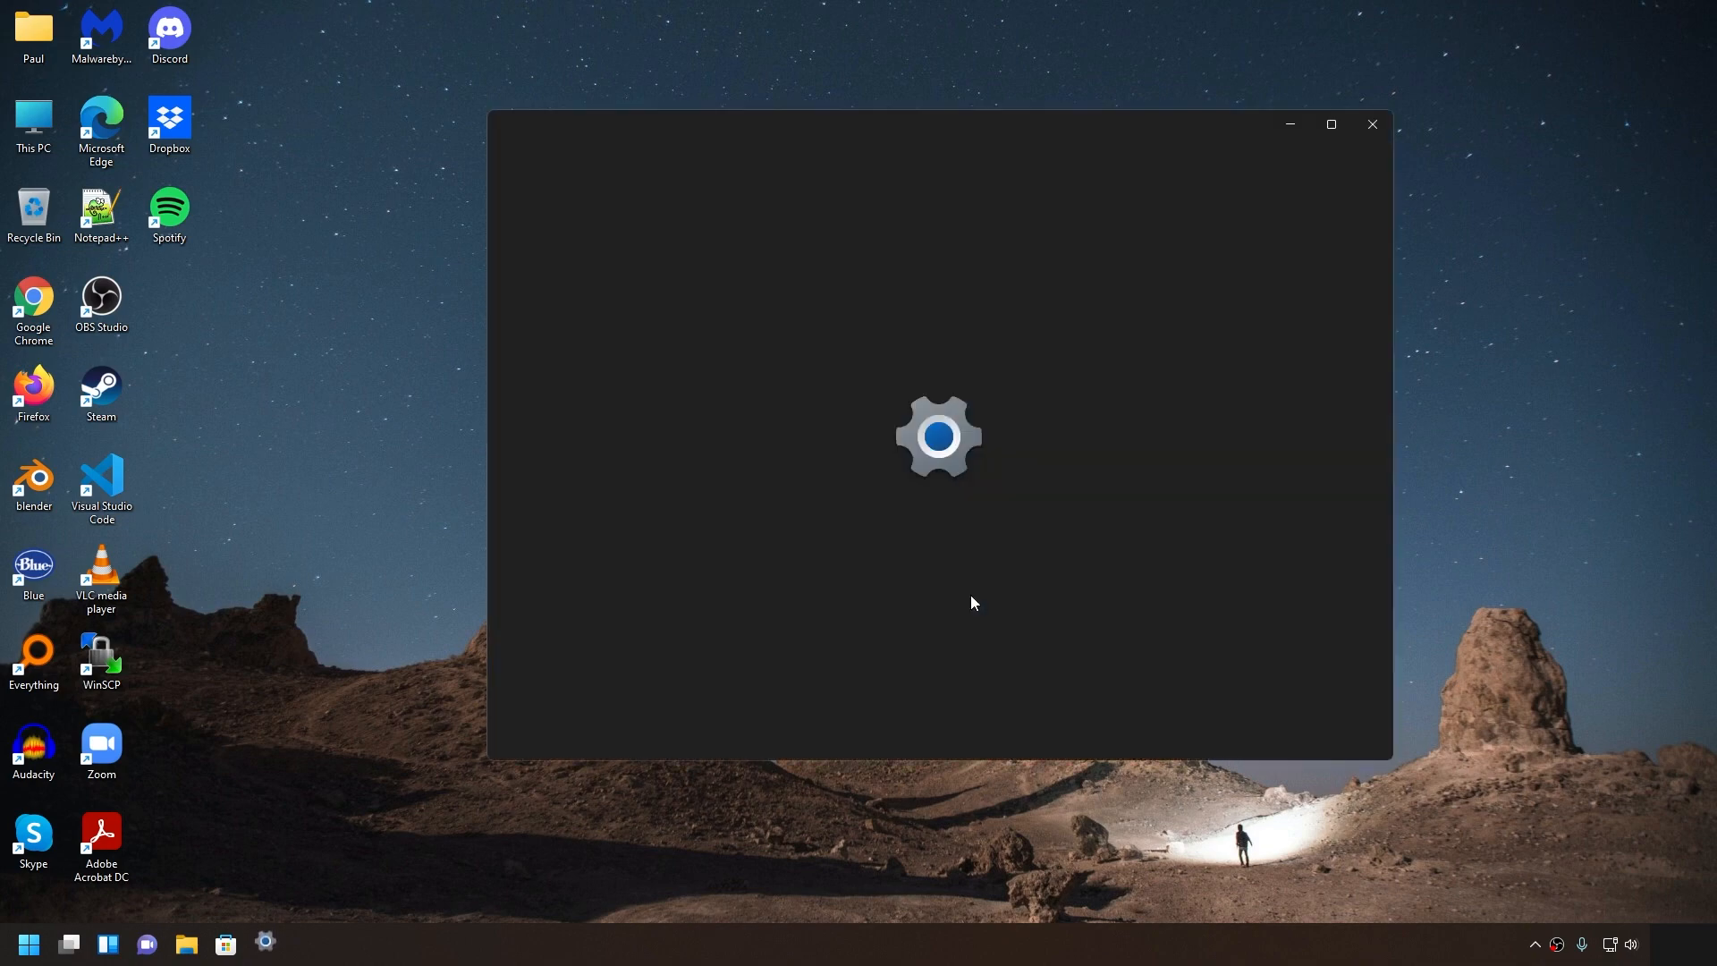
left_click(654, 560)
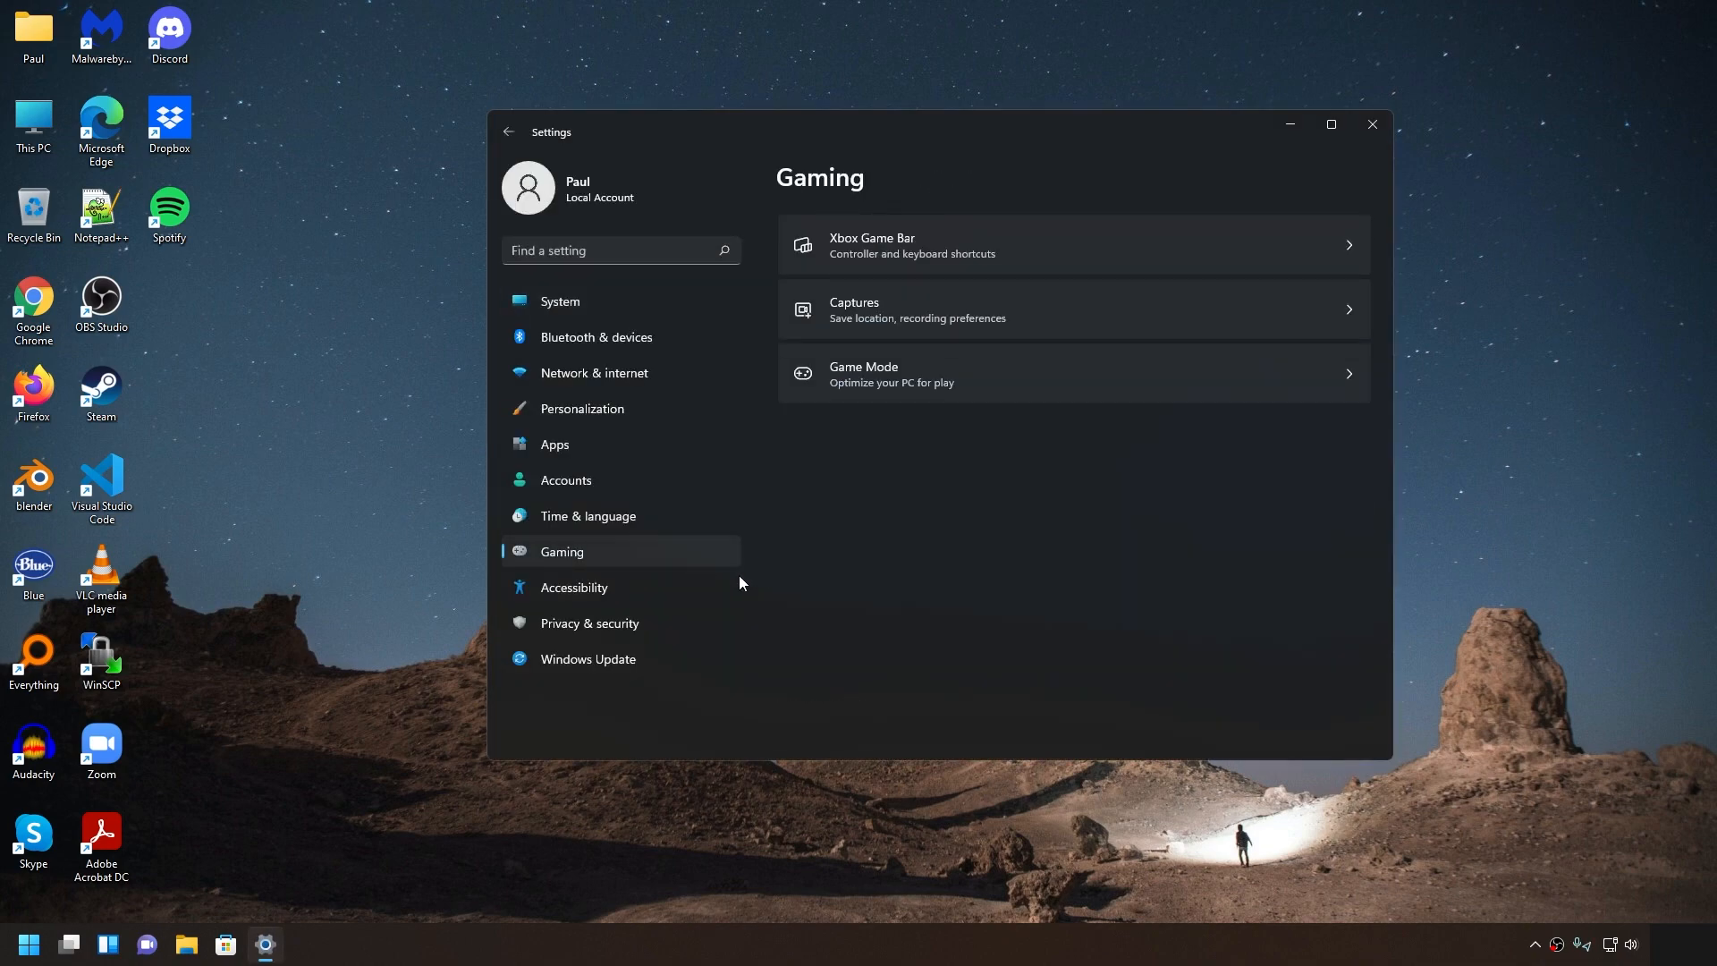
left_click(914, 392)
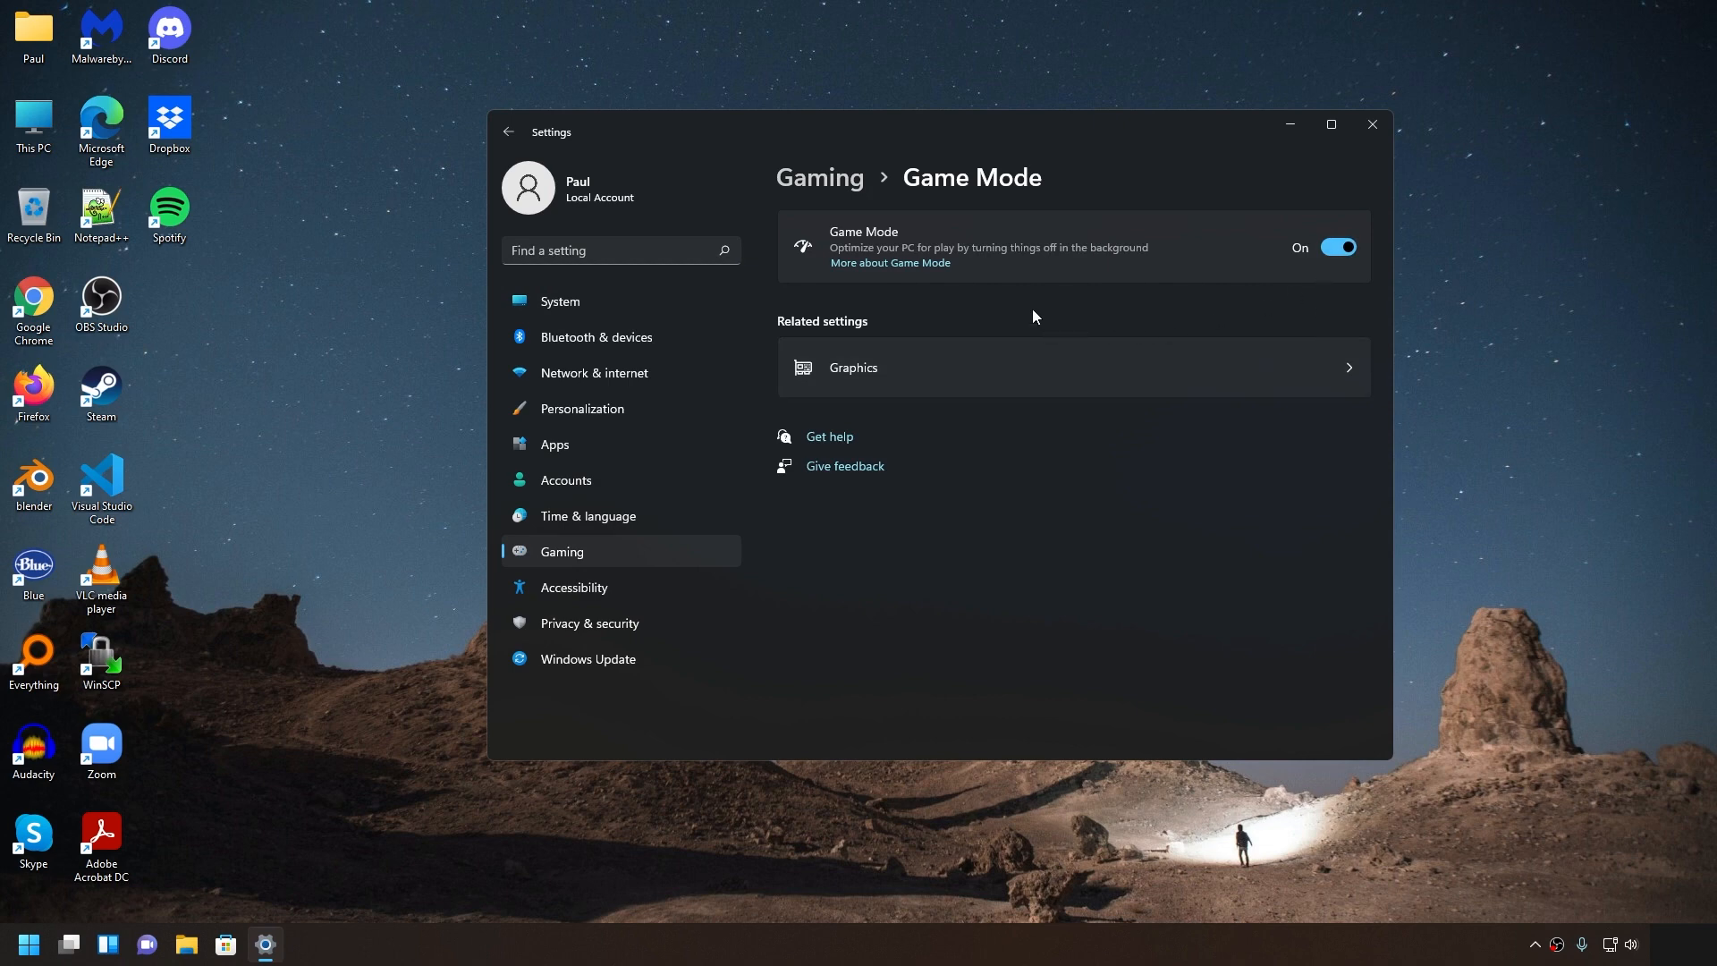
left_click(577, 253)
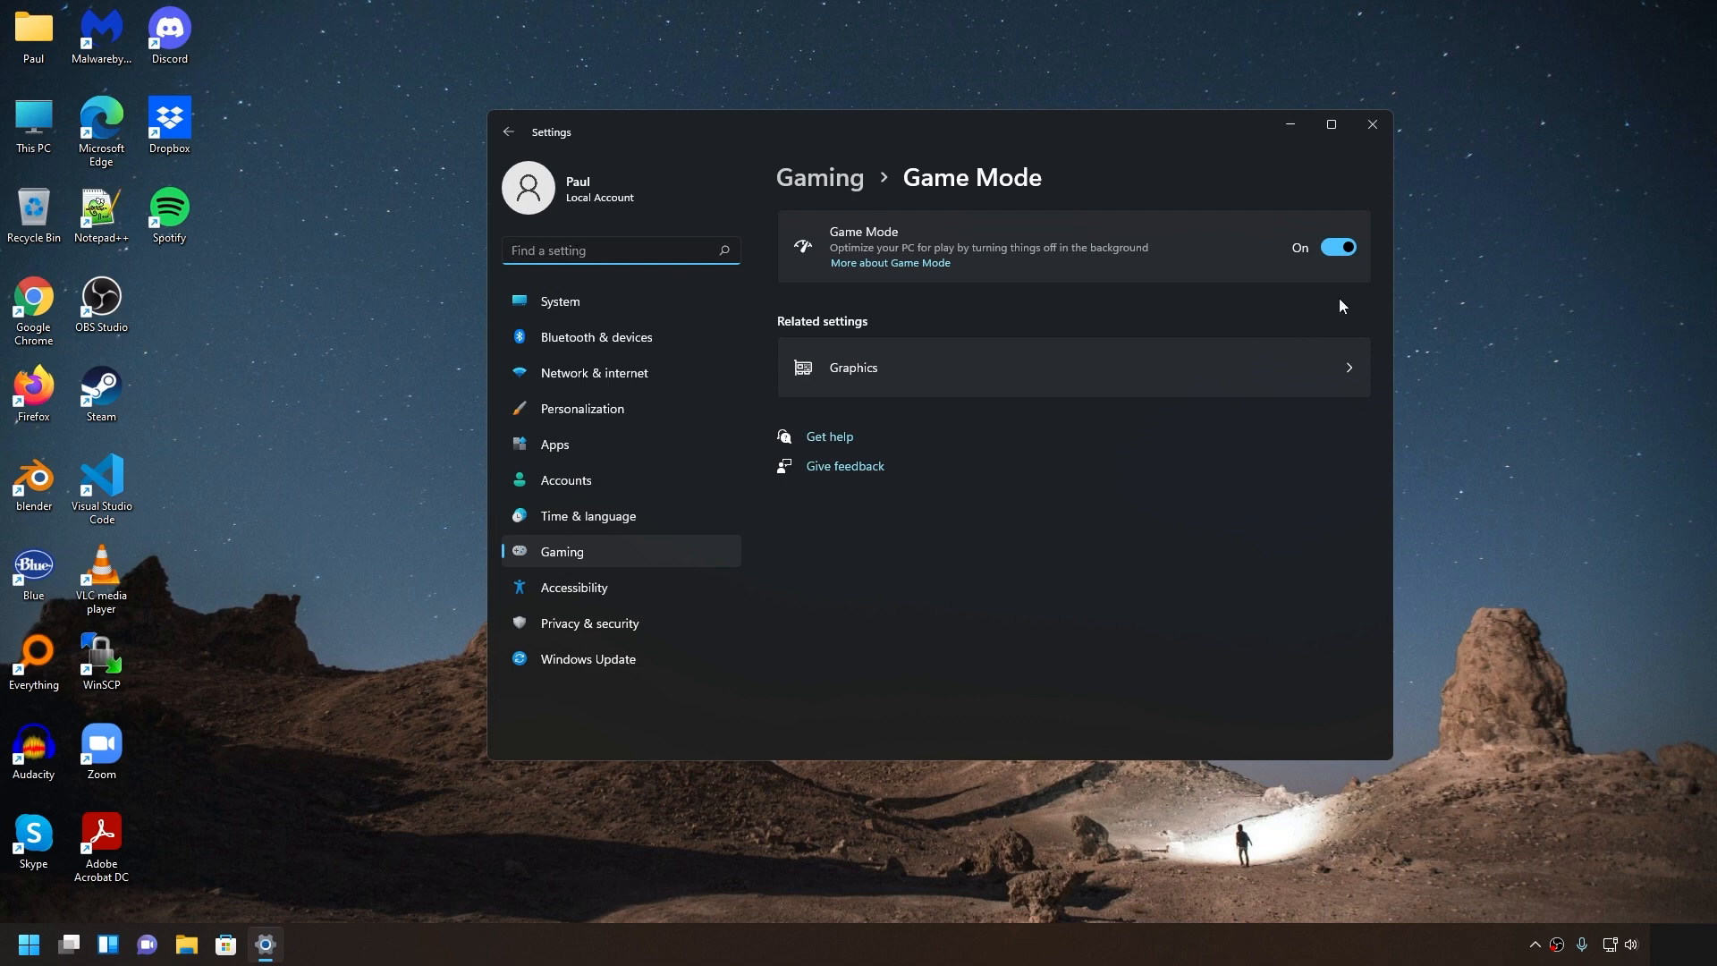
left_click(1367, 129)
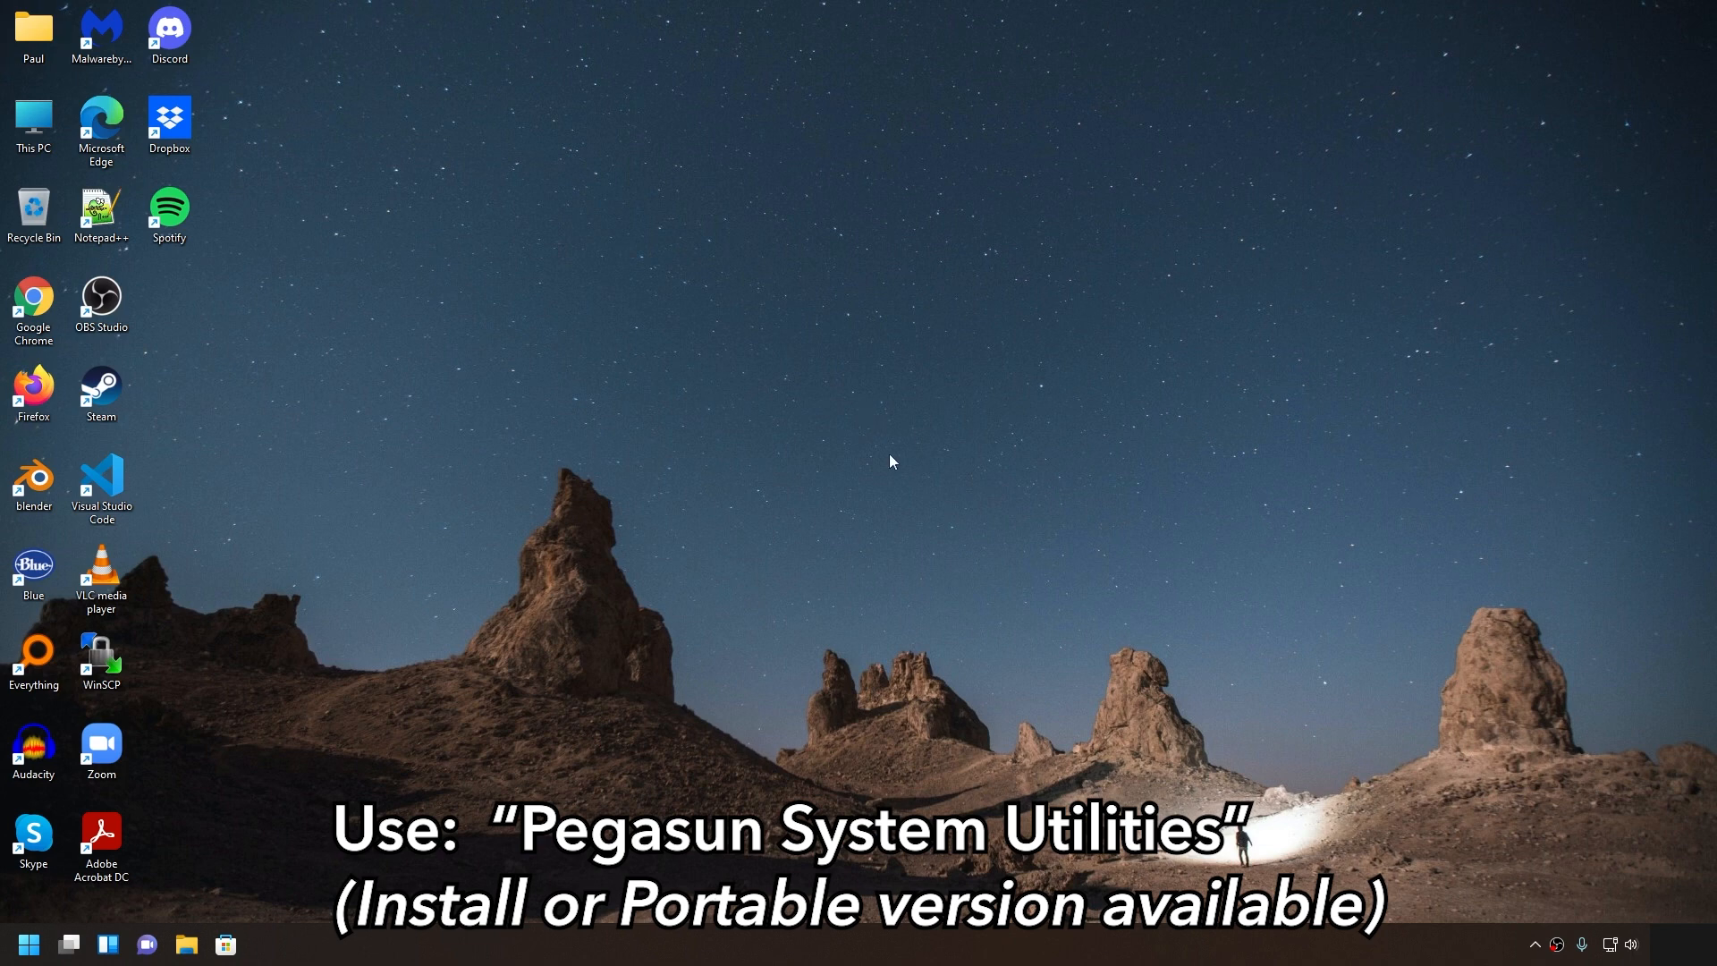
Switch to Google Chrome, go to pegasun.com and download the free System Utilities installer
key("g")
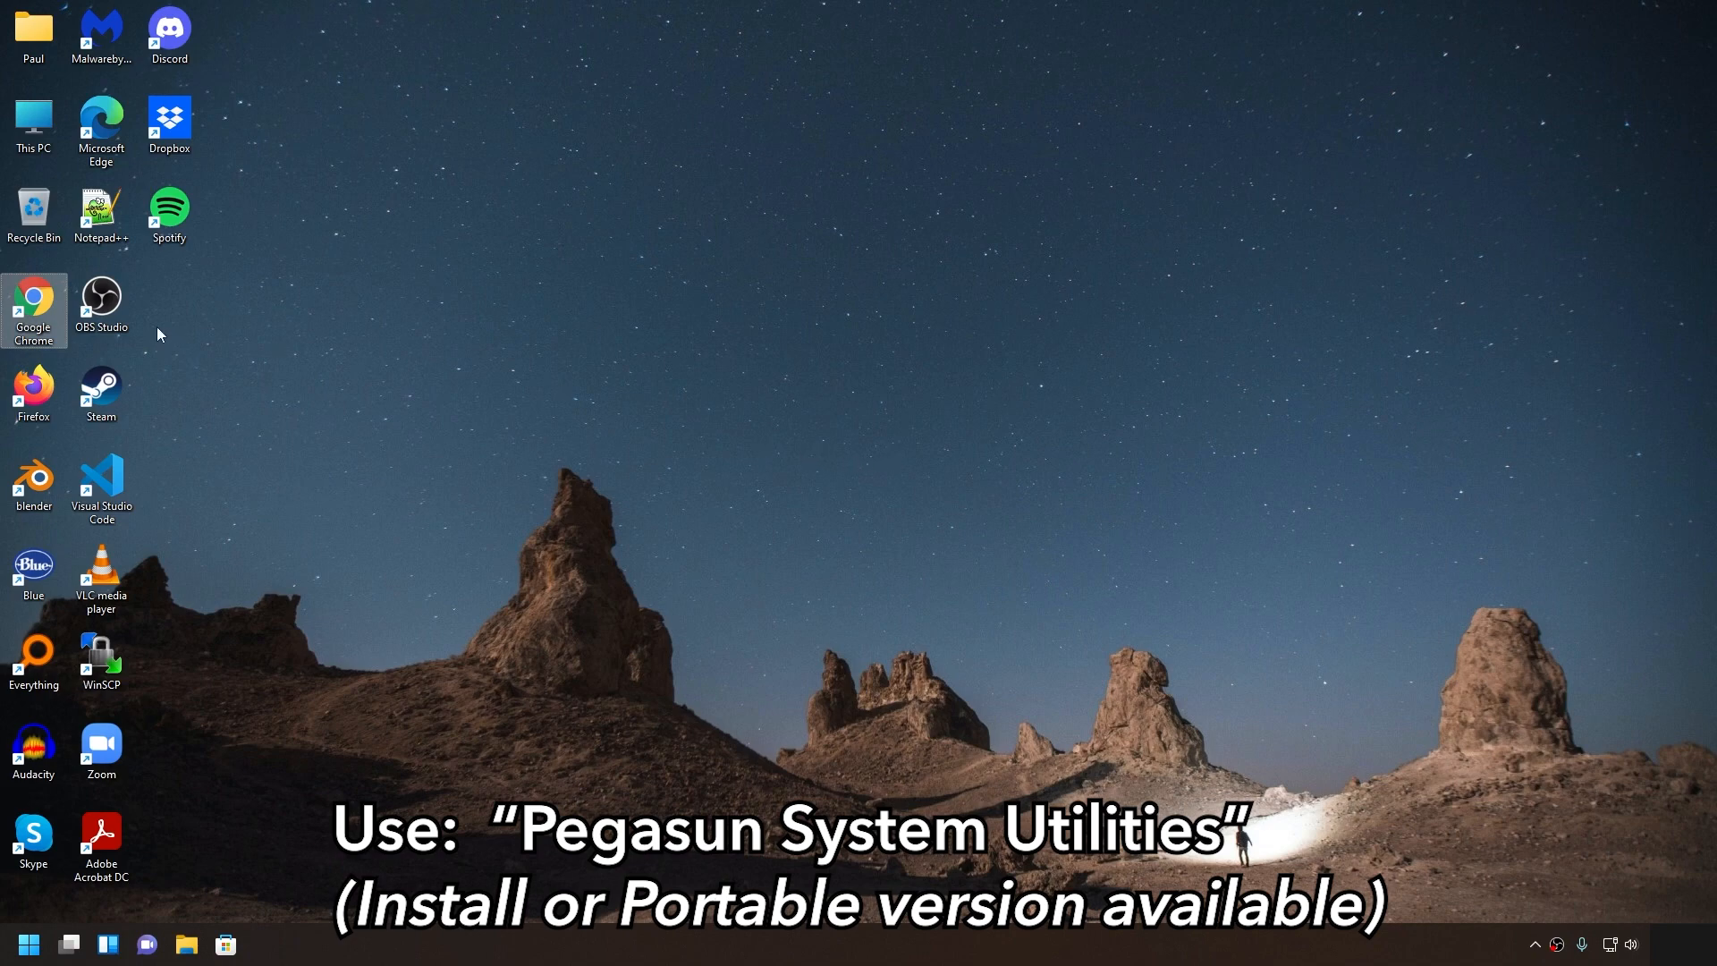
double_click(46, 304)
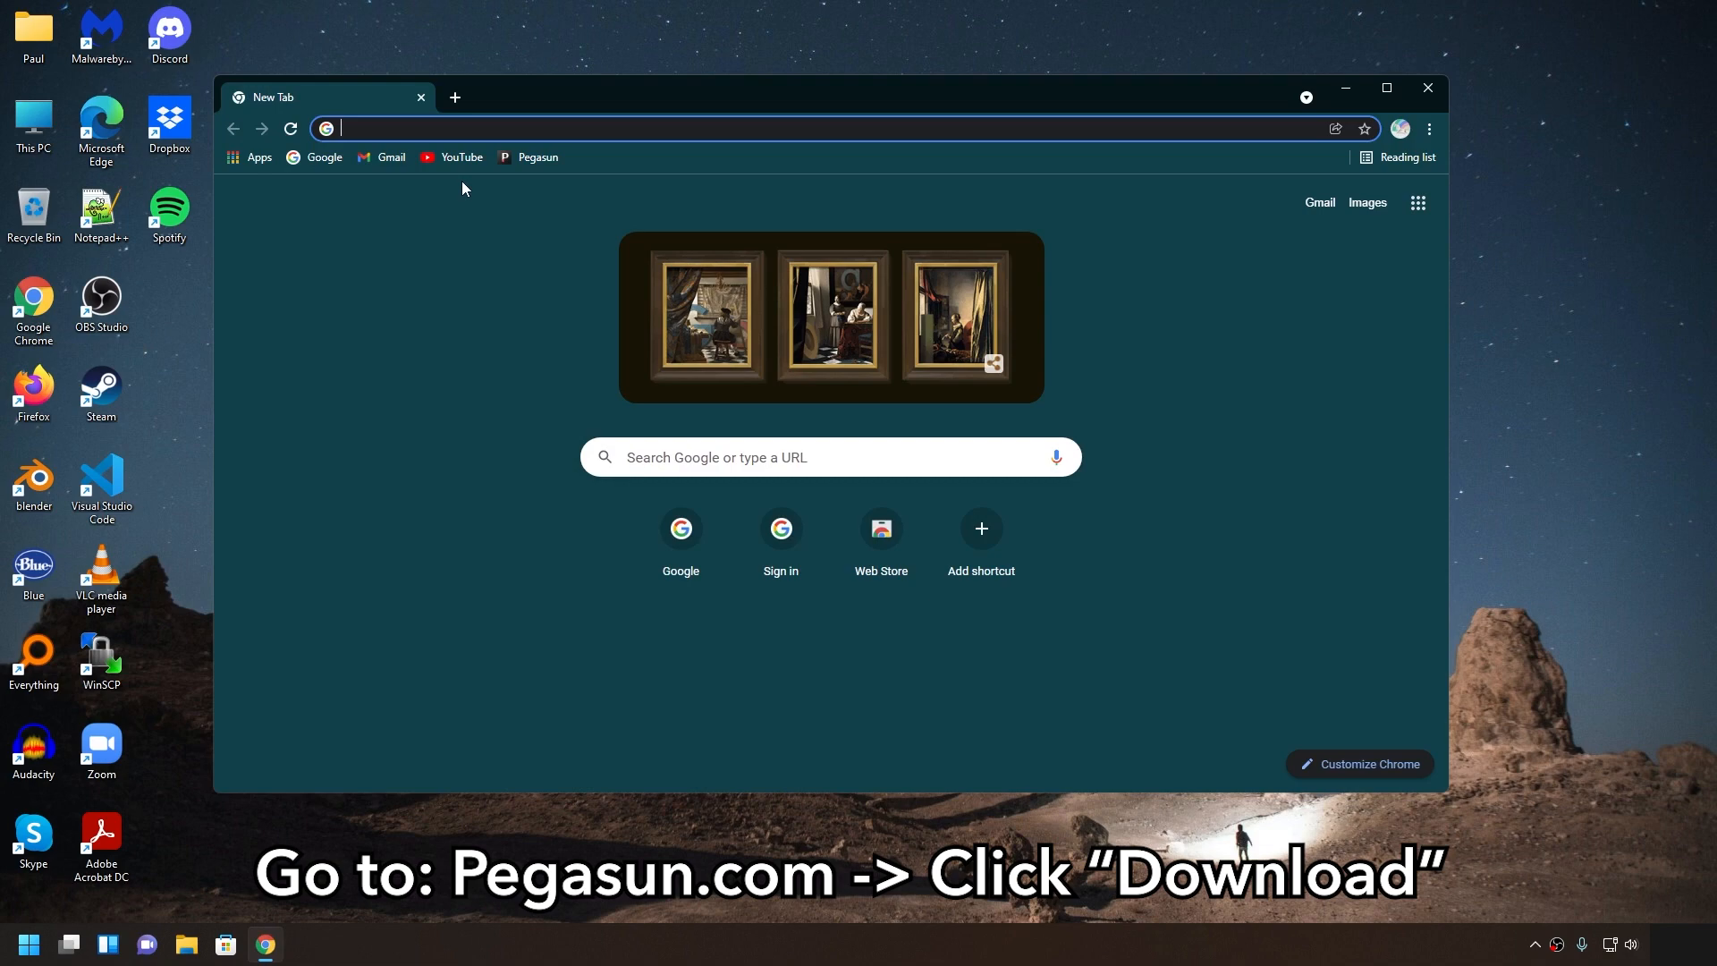
type("pegasun")
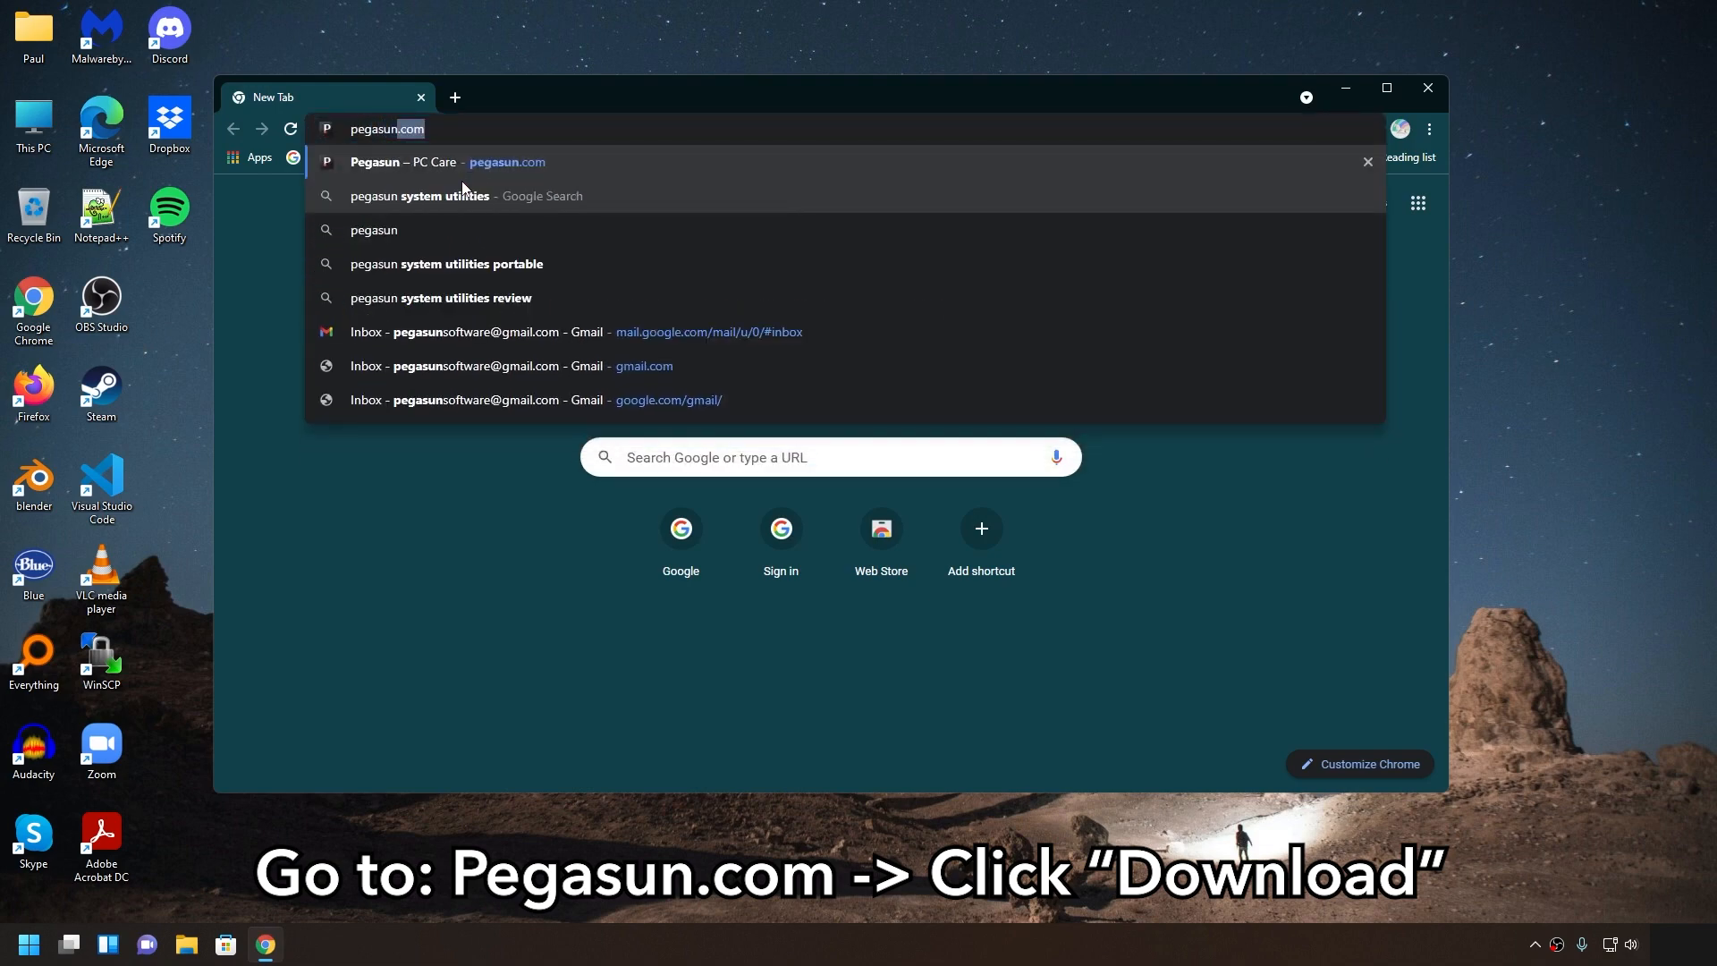
type(".com")
key("Return")
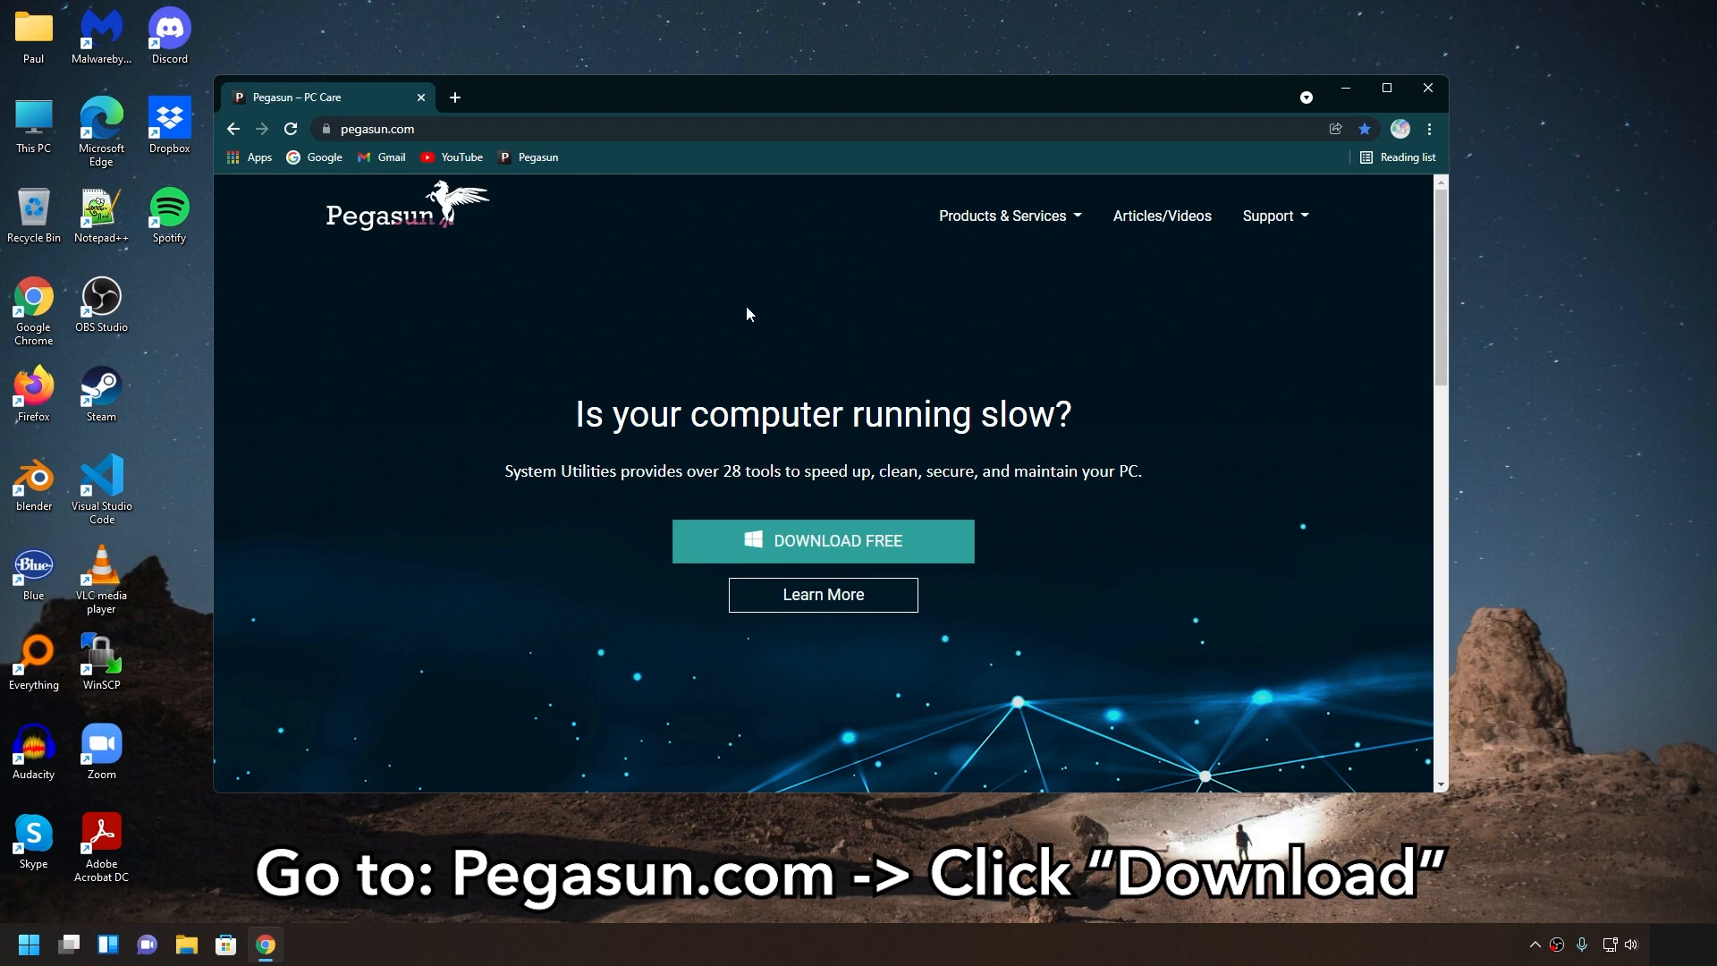
left_click(795, 537)
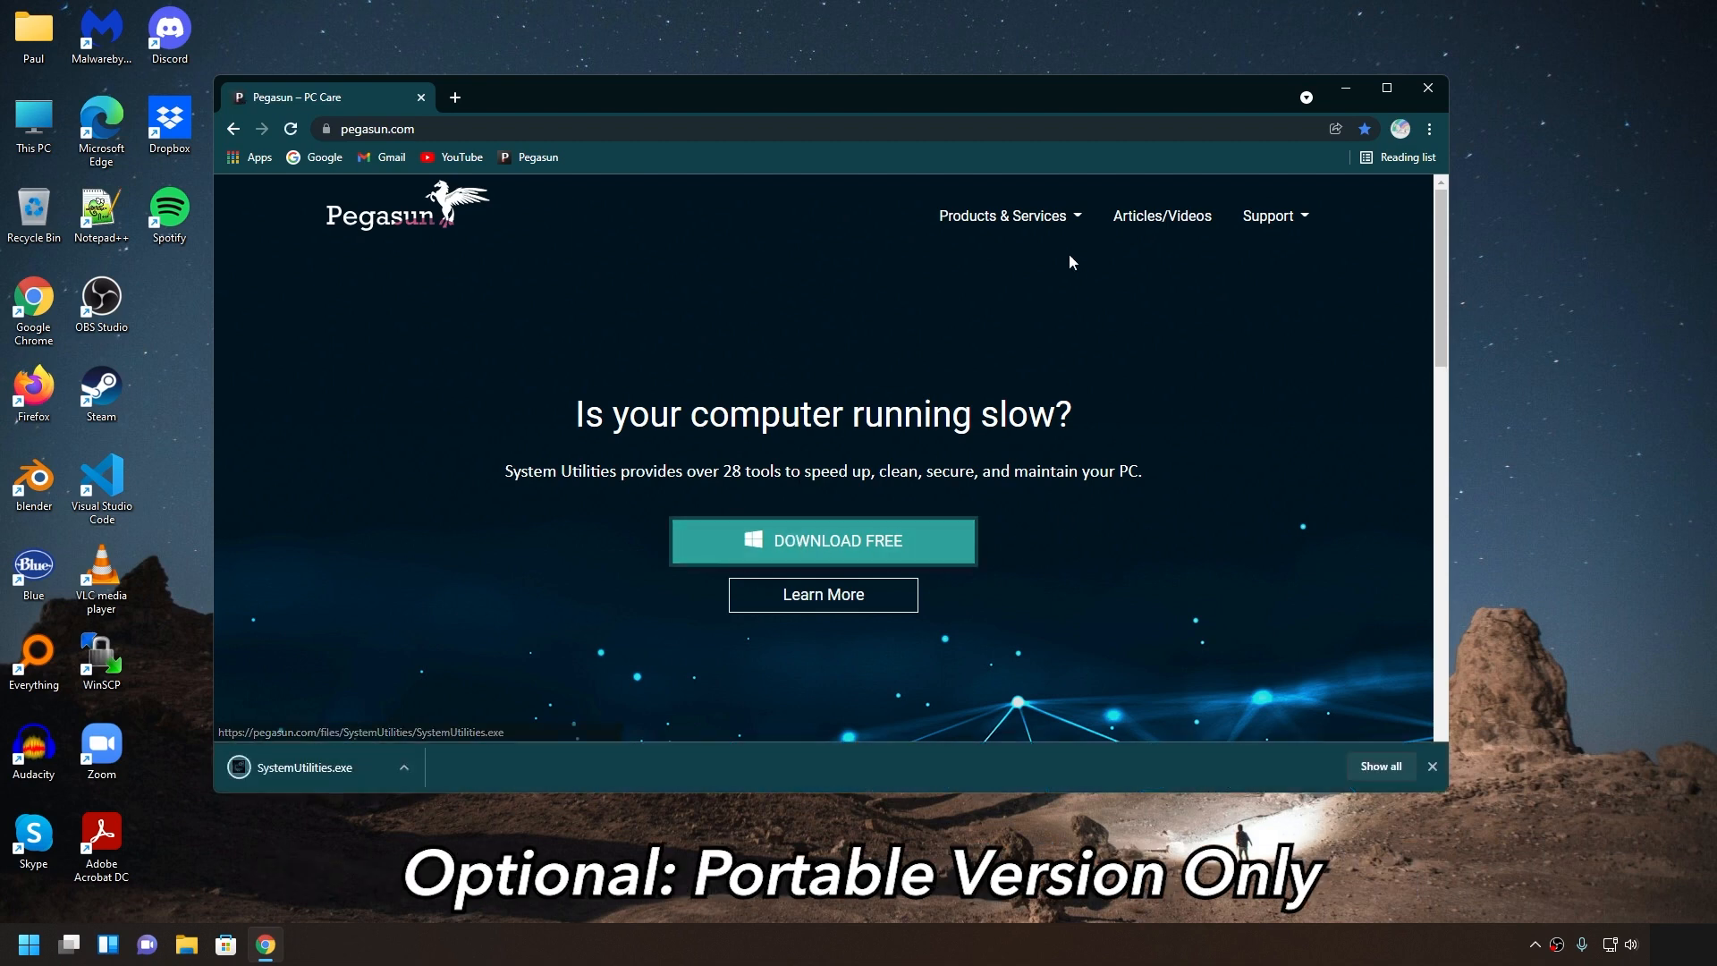
Download the portable .zip version from the Program Details on the System Utilities product page
left_click(1060, 217)
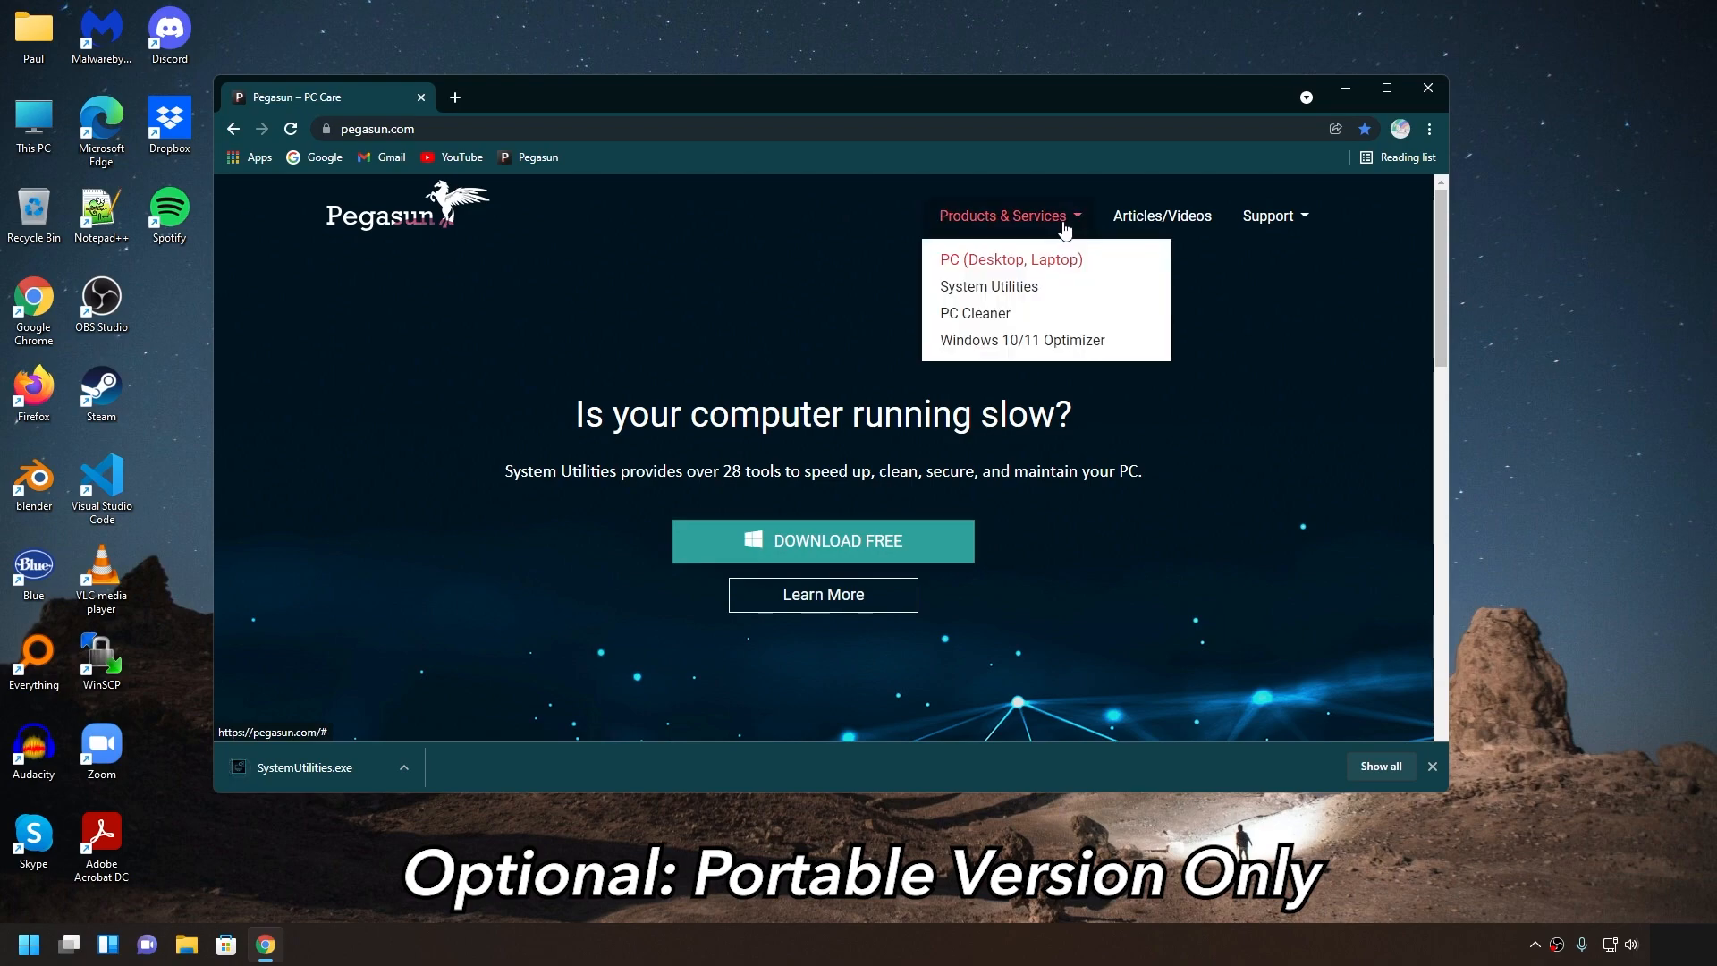
left_click(1013, 288)
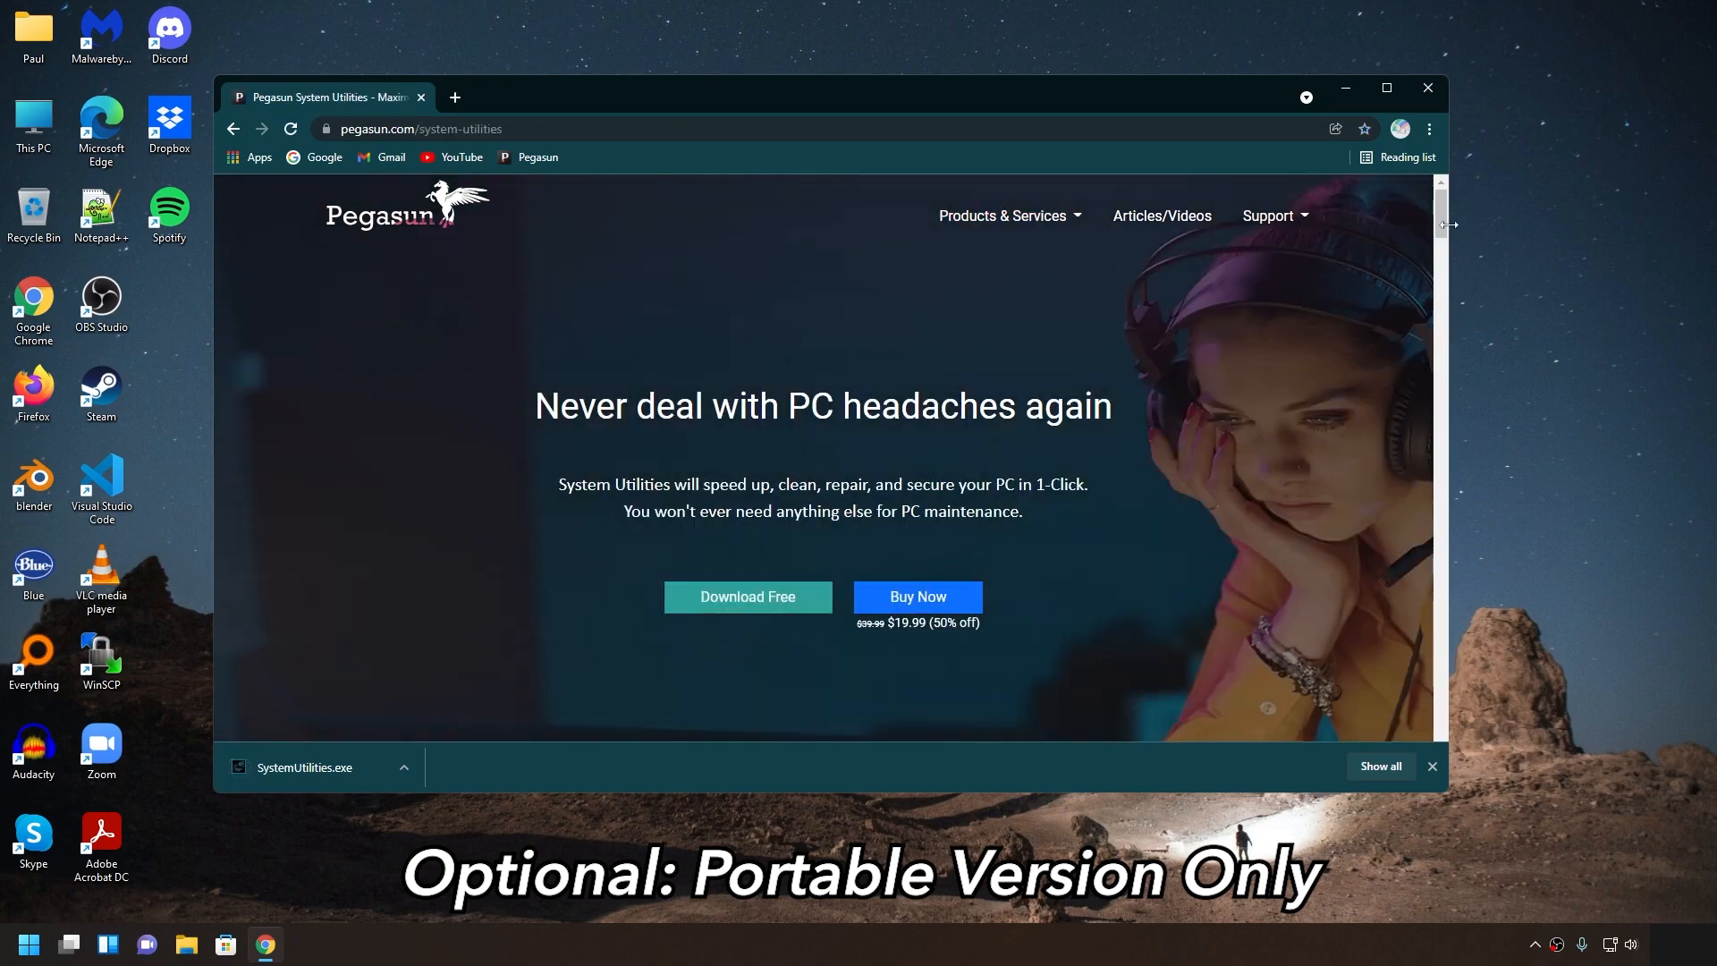
left_click_drag(1440, 225, 1434, 669)
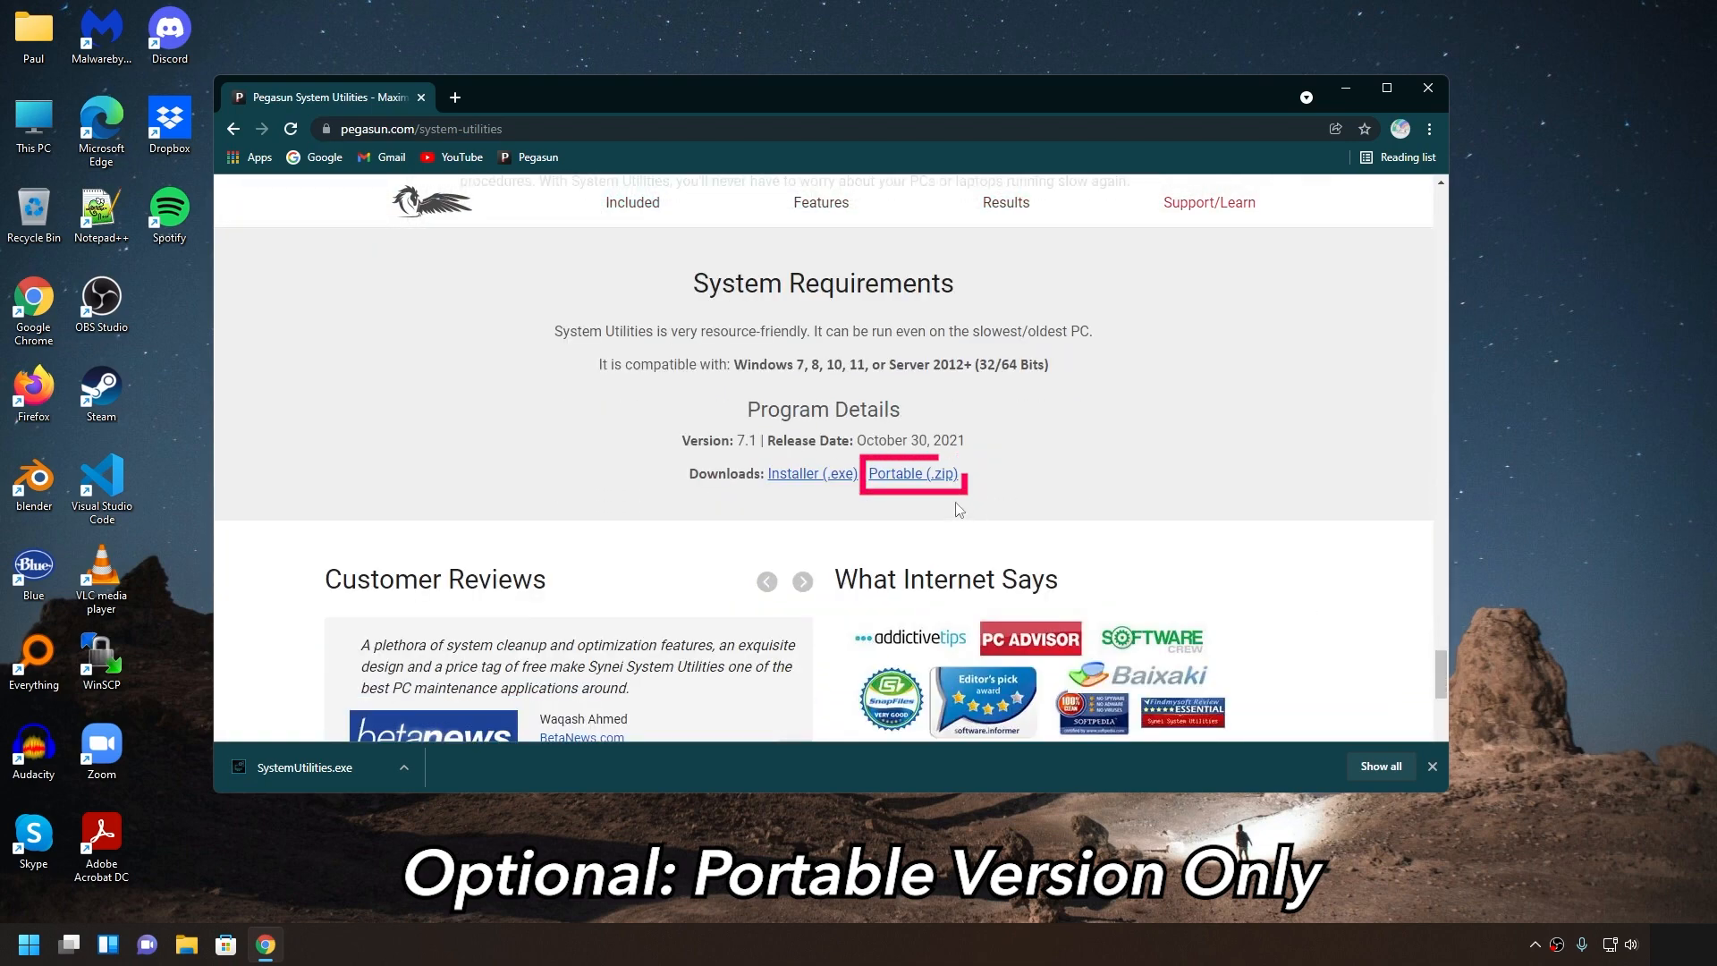
left_click(939, 476)
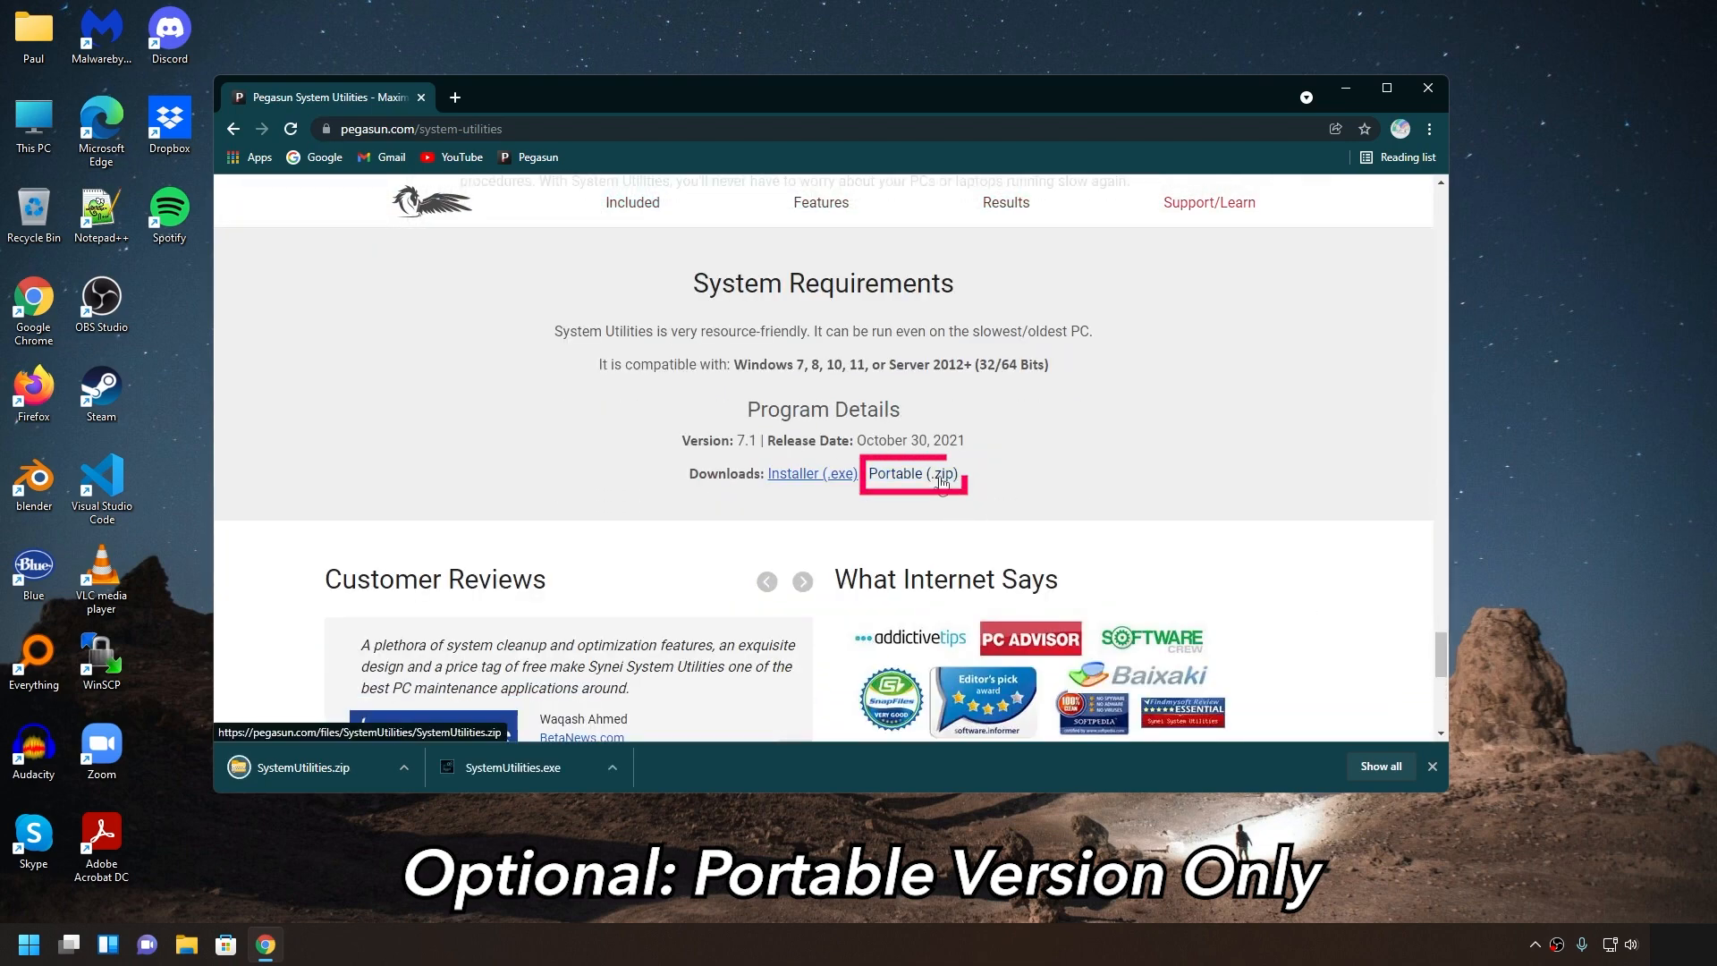
Run the SystemUtilities.exe installer from its download folder, accept the license agreement, finish the installation and launch Pegasun System Utilities
left_click(615, 769)
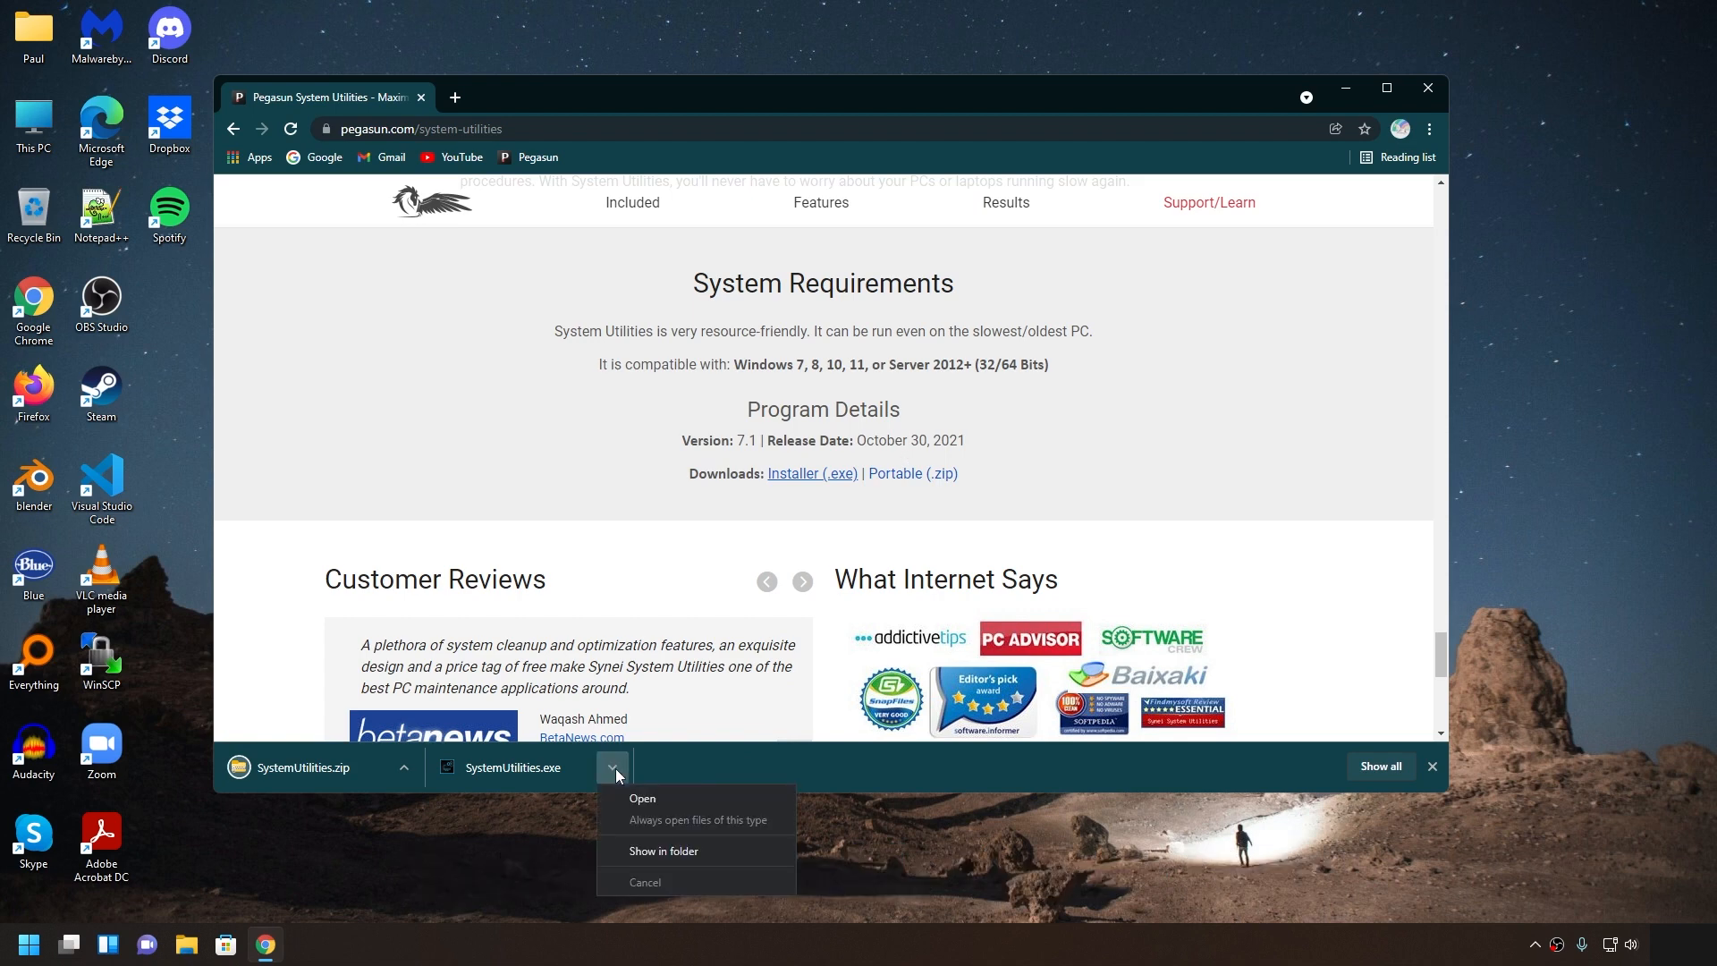
left_click(684, 851)
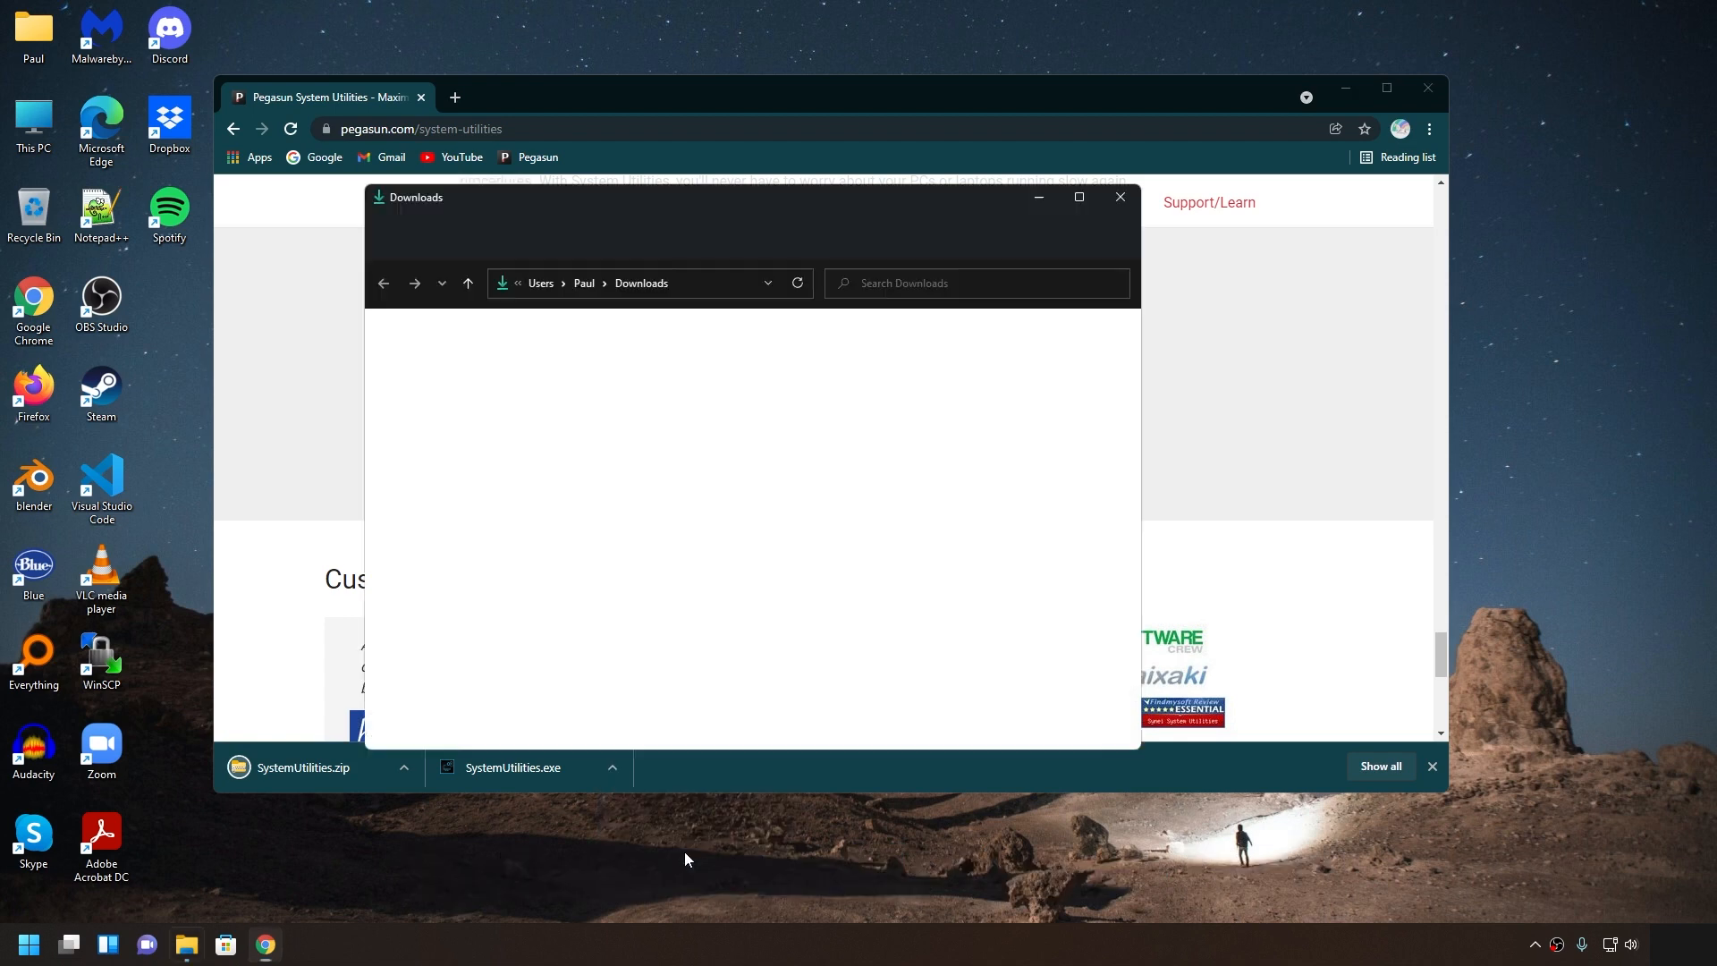
double_click(593, 402)
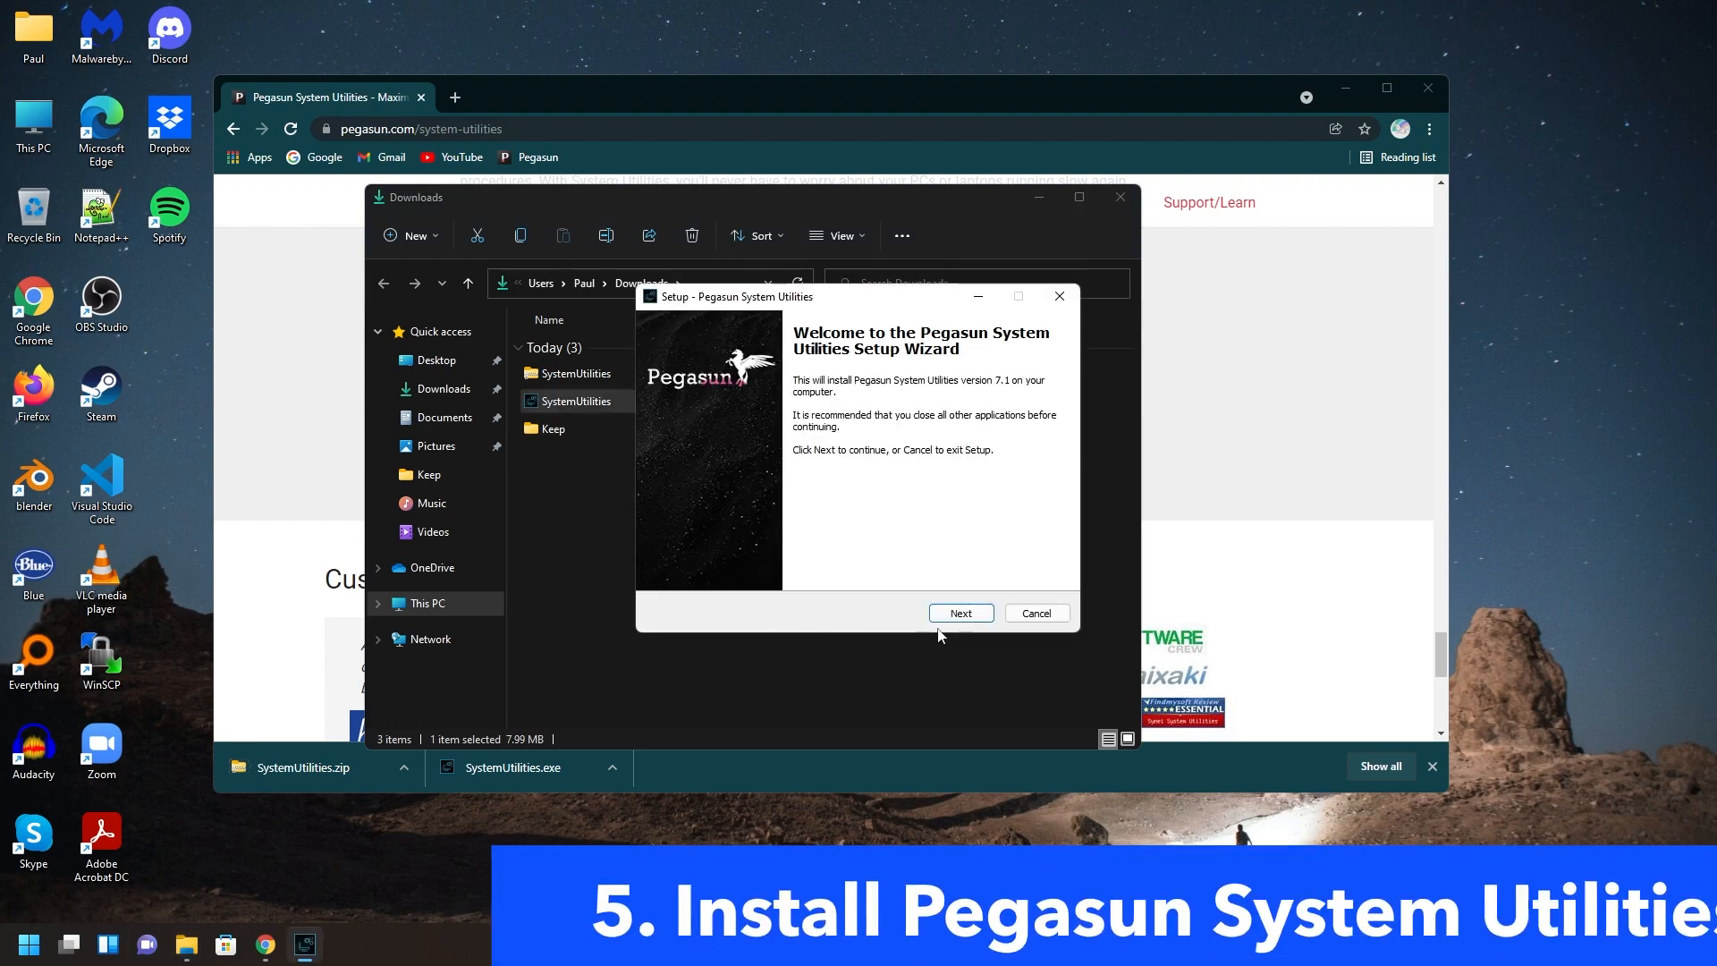
left_click(965, 615)
left_click(677, 557)
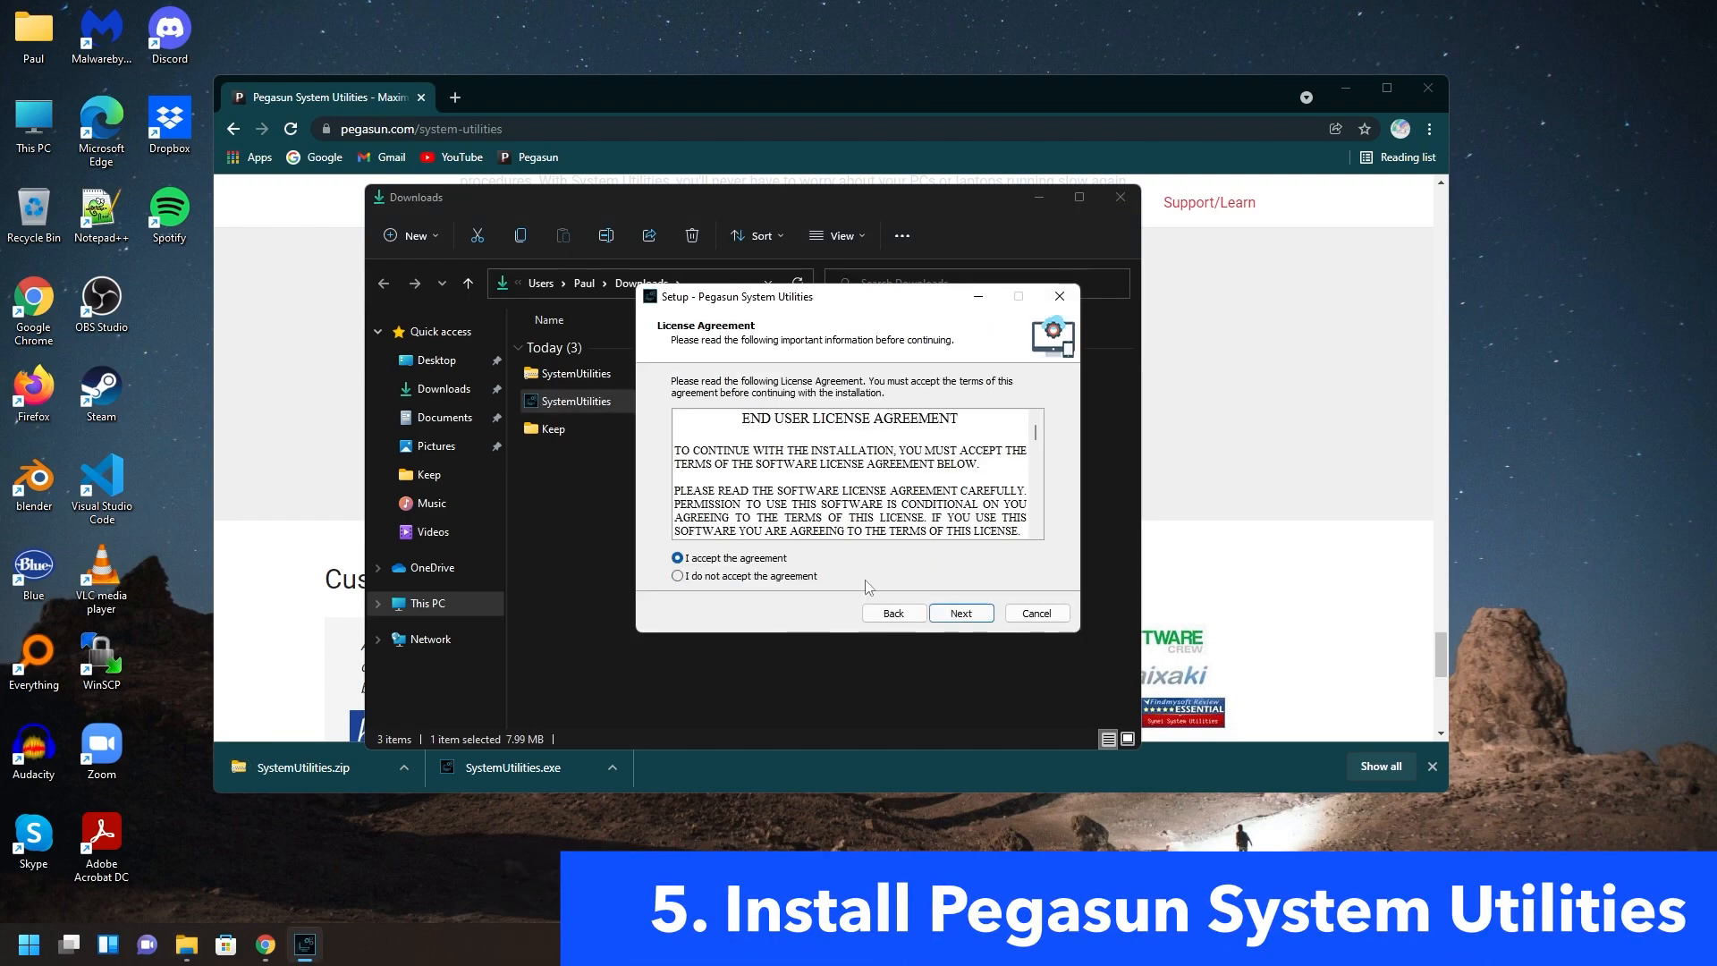
left_click(961, 614)
left_click(961, 614)
left_click(962, 613)
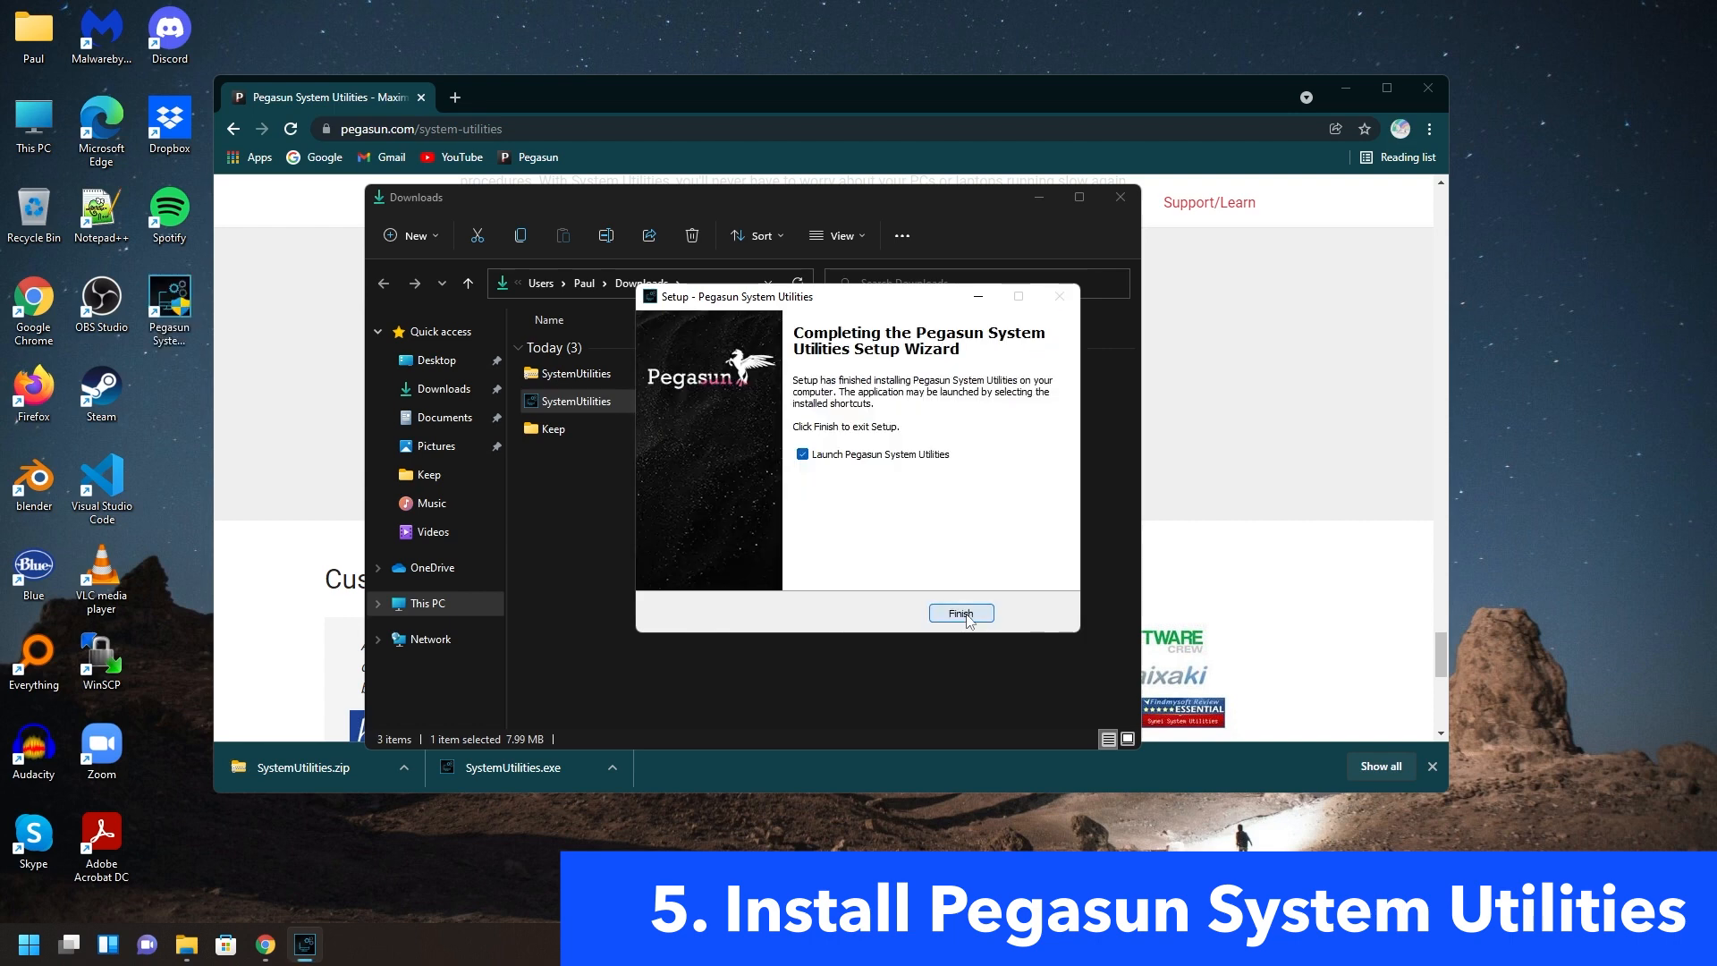
left_click(961, 613)
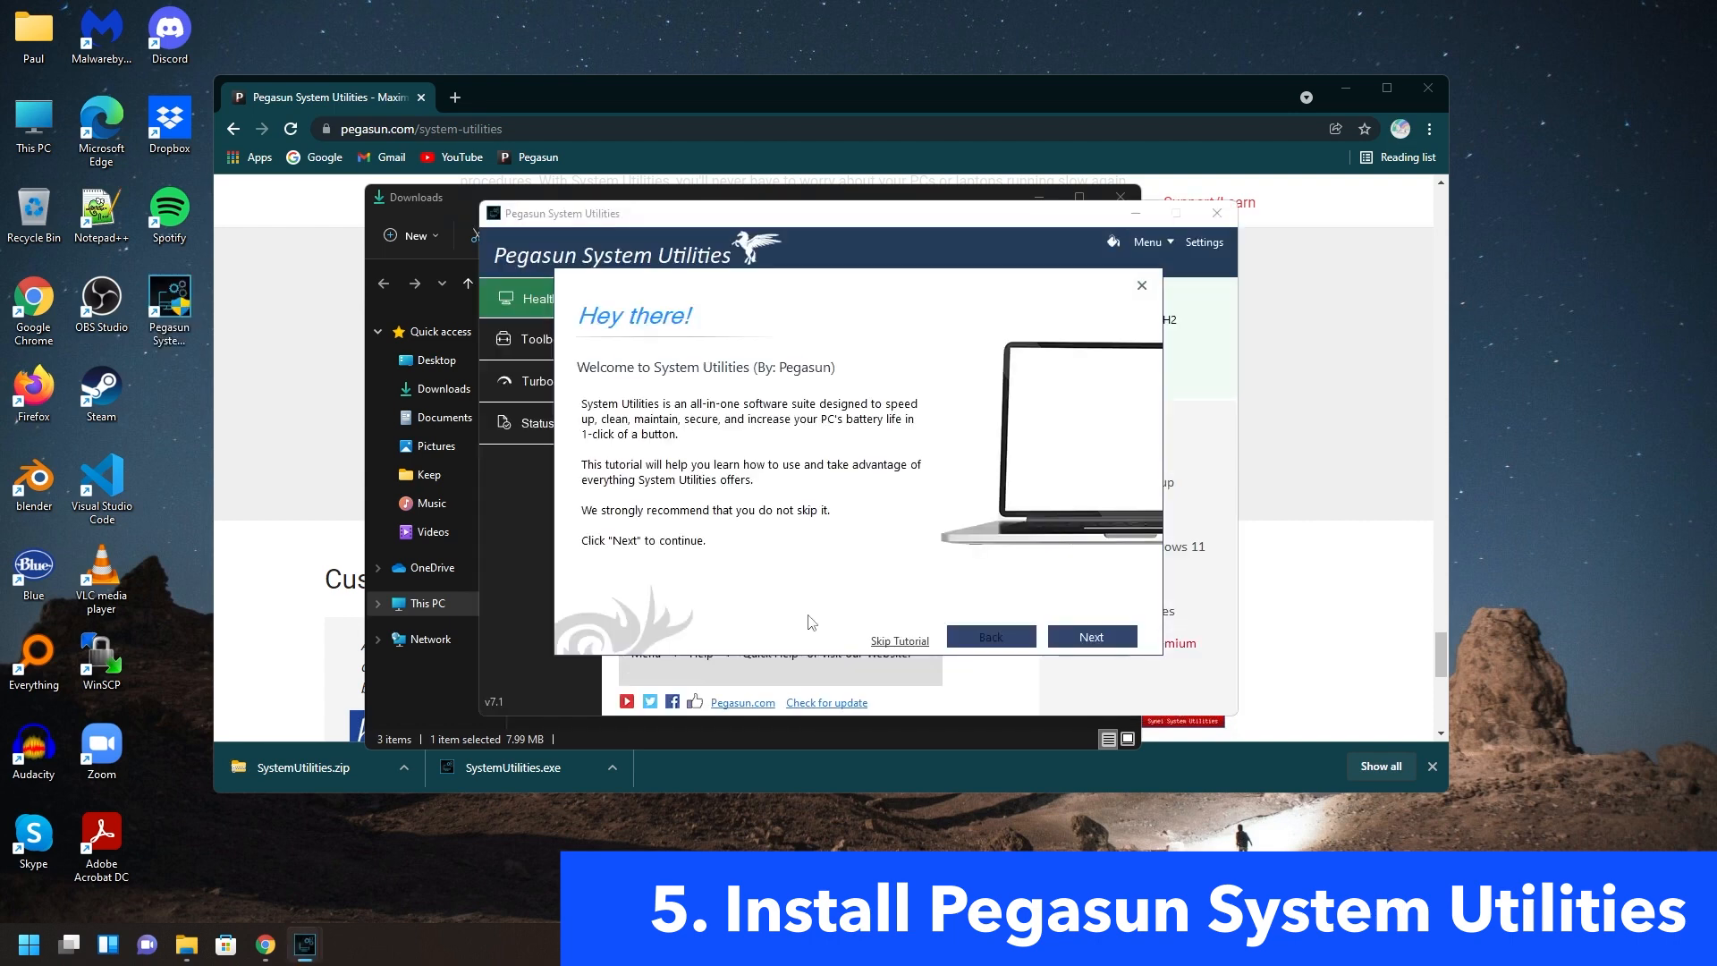
Open the SystemUtilities zip in Downloads and copy the SystemUtilities folder inside it to the desktop
left_click(452, 201)
left_click(590, 528)
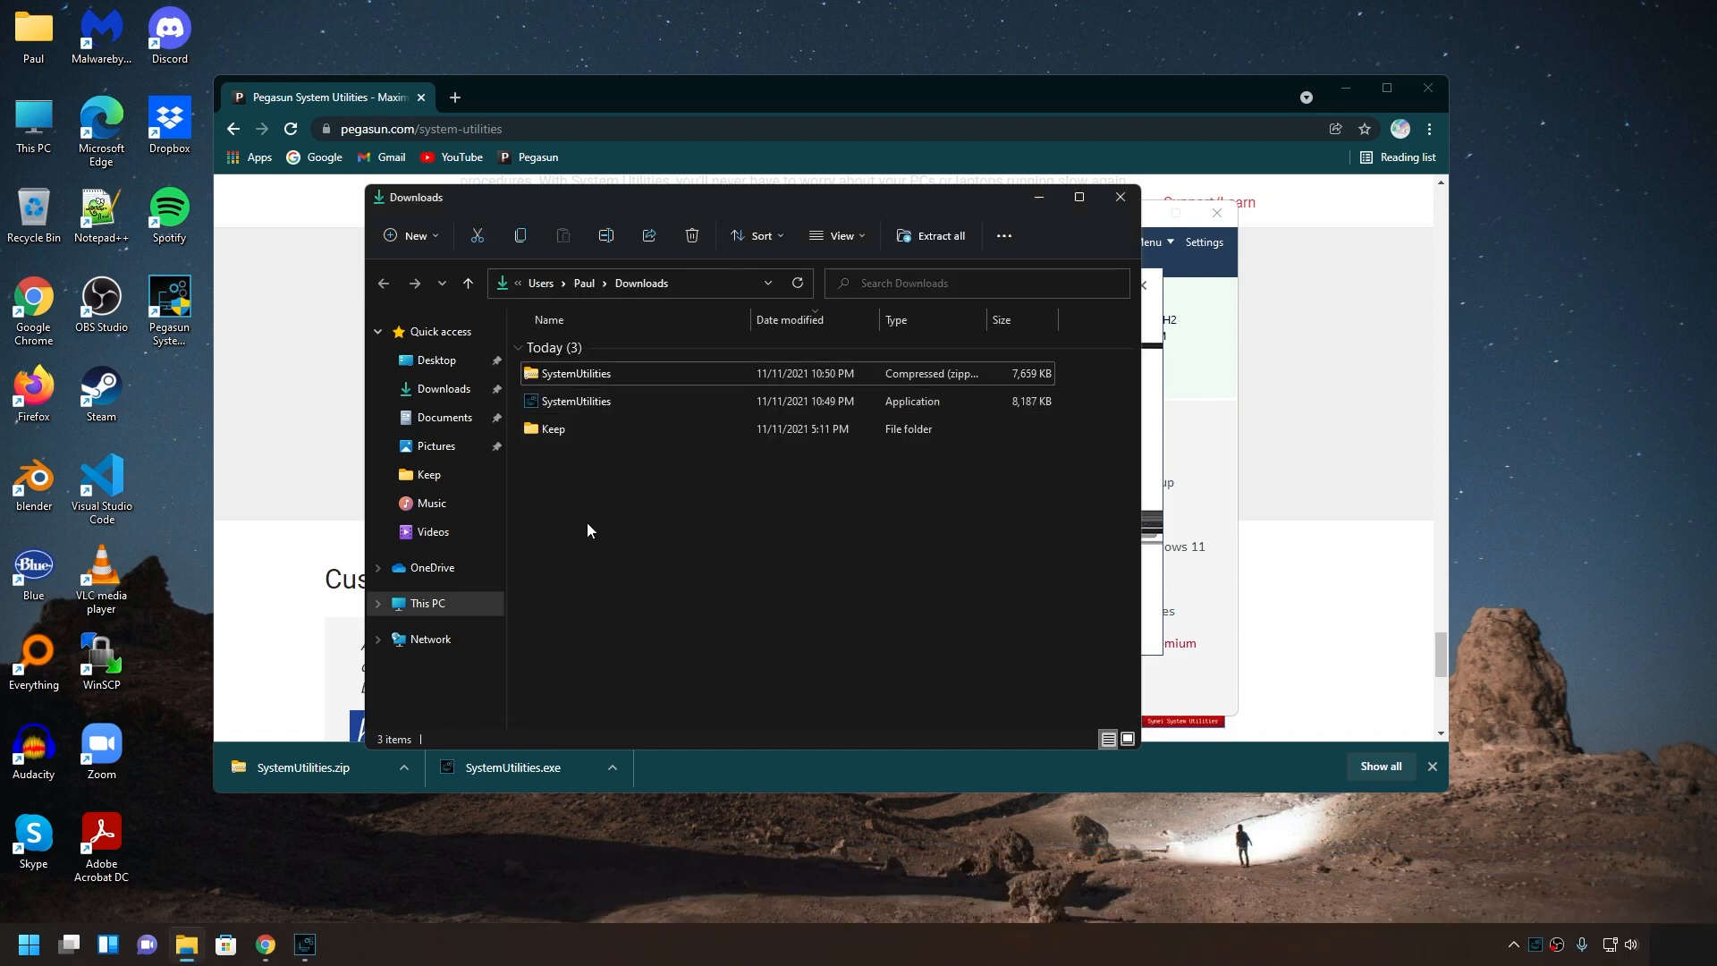
double_click(587, 372)
left_click(580, 354)
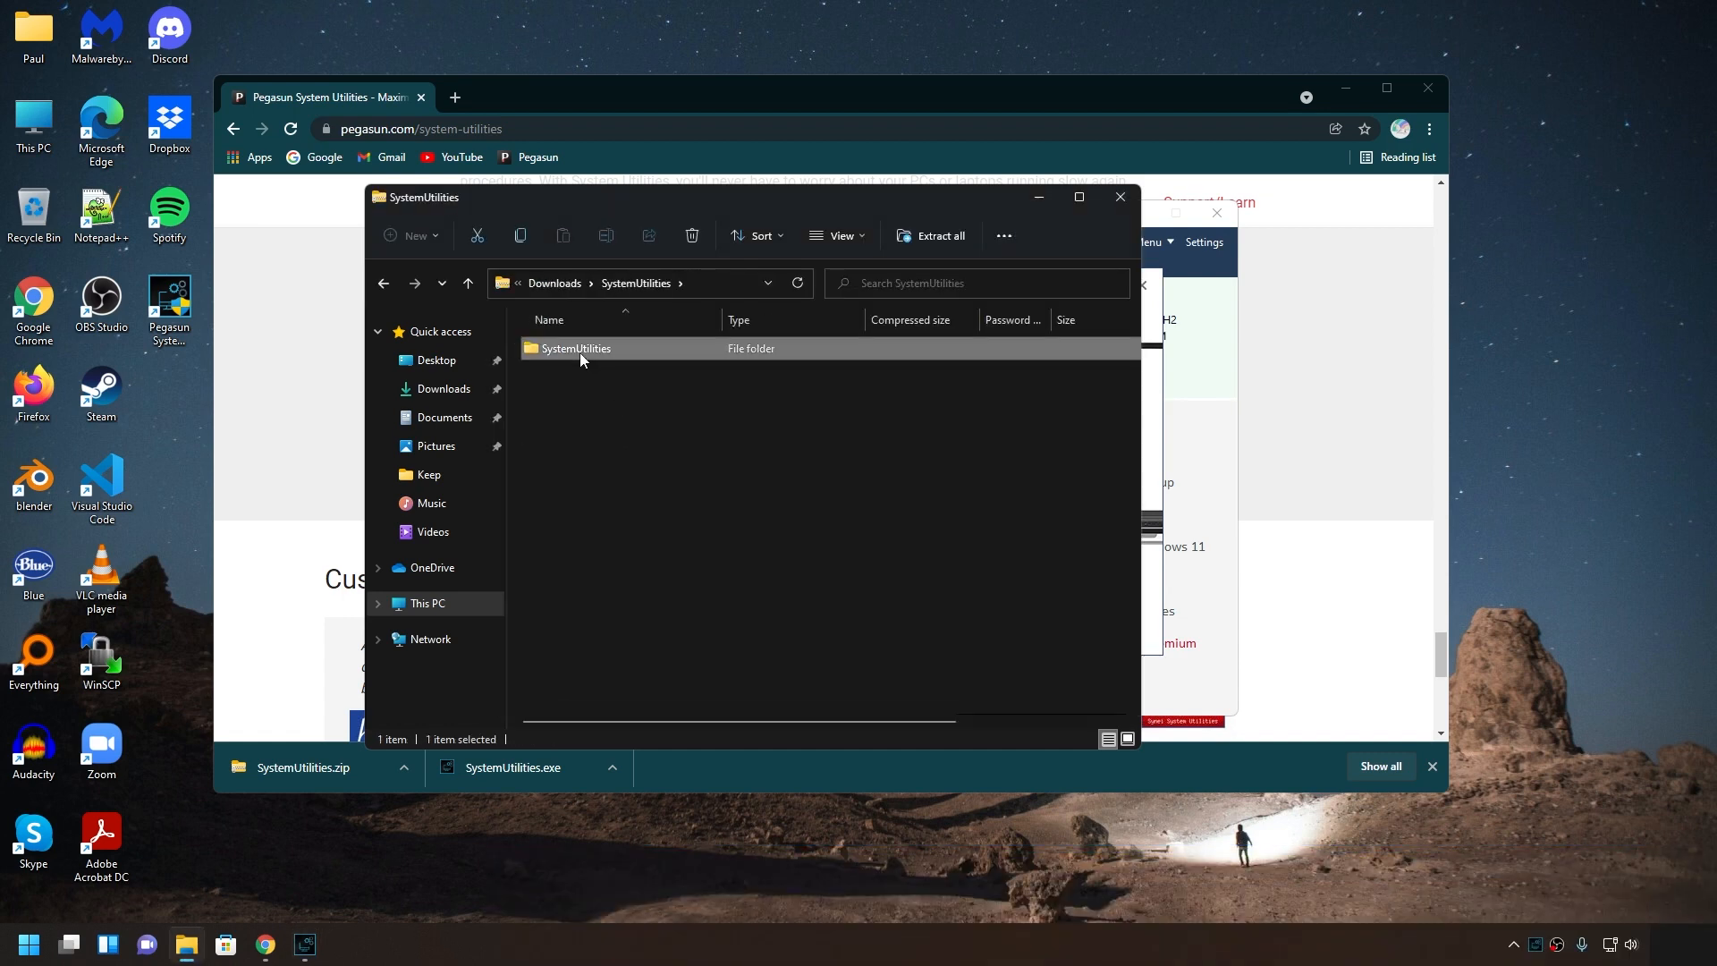
left_click_drag(580, 353, 158, 463)
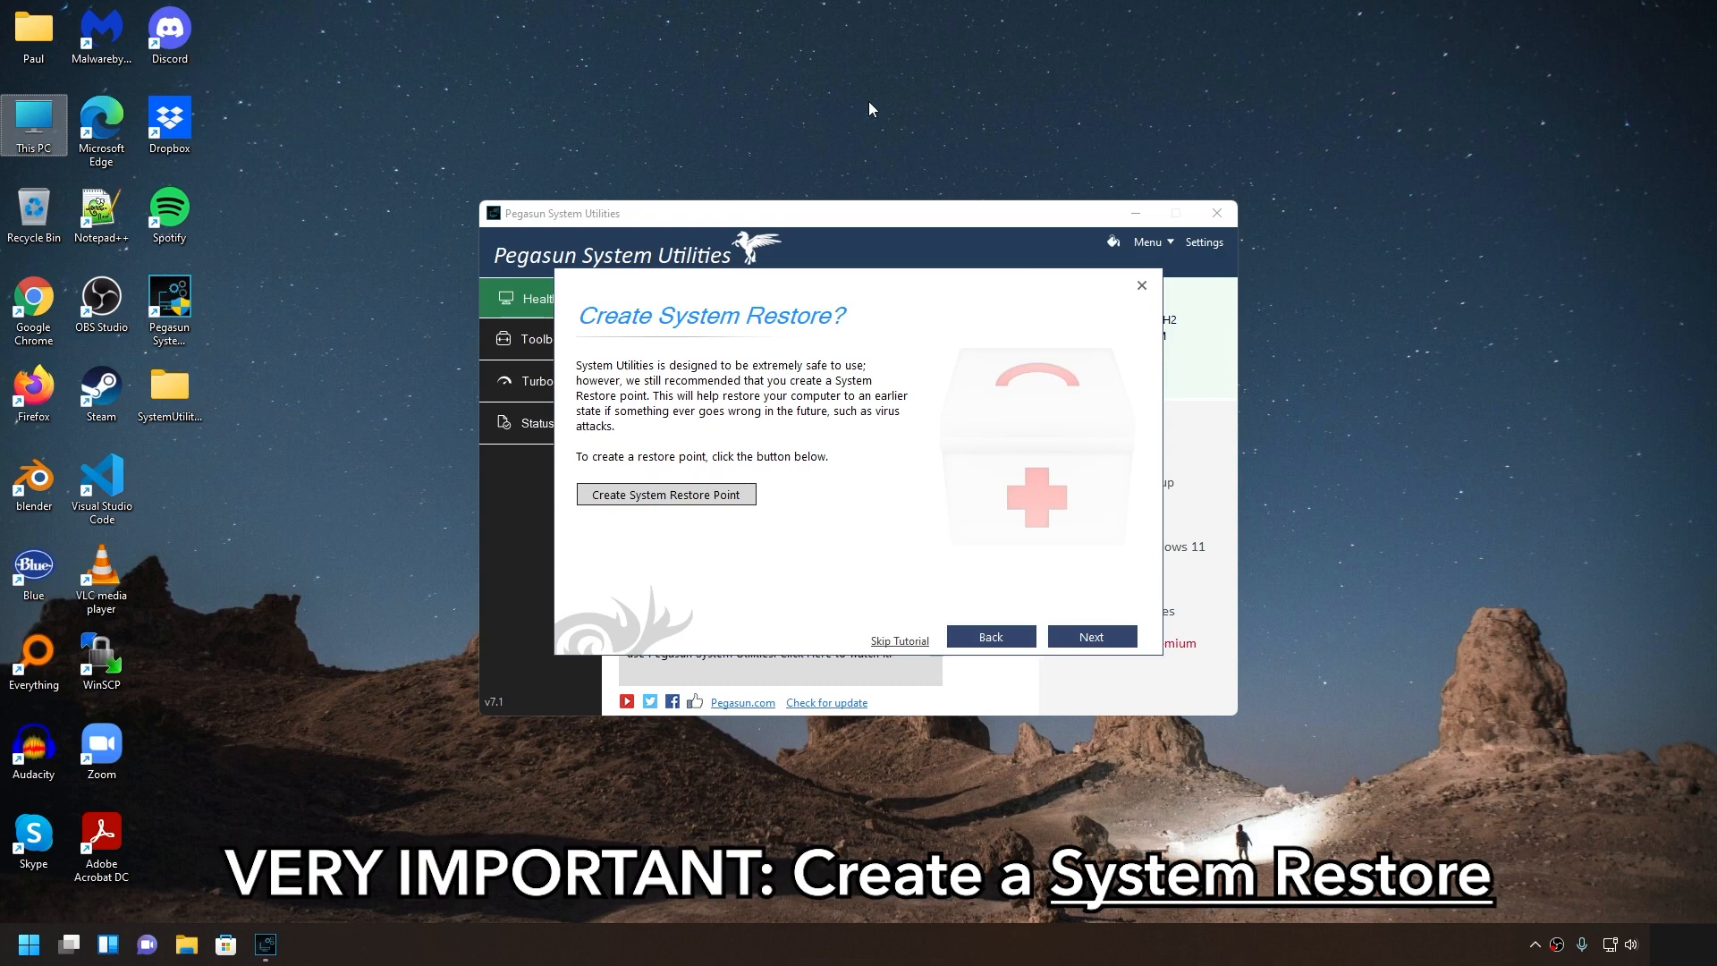
Create a system restore point from the Pegasun System Utilities tutorial and finish the tutorial
left_click(828, 506)
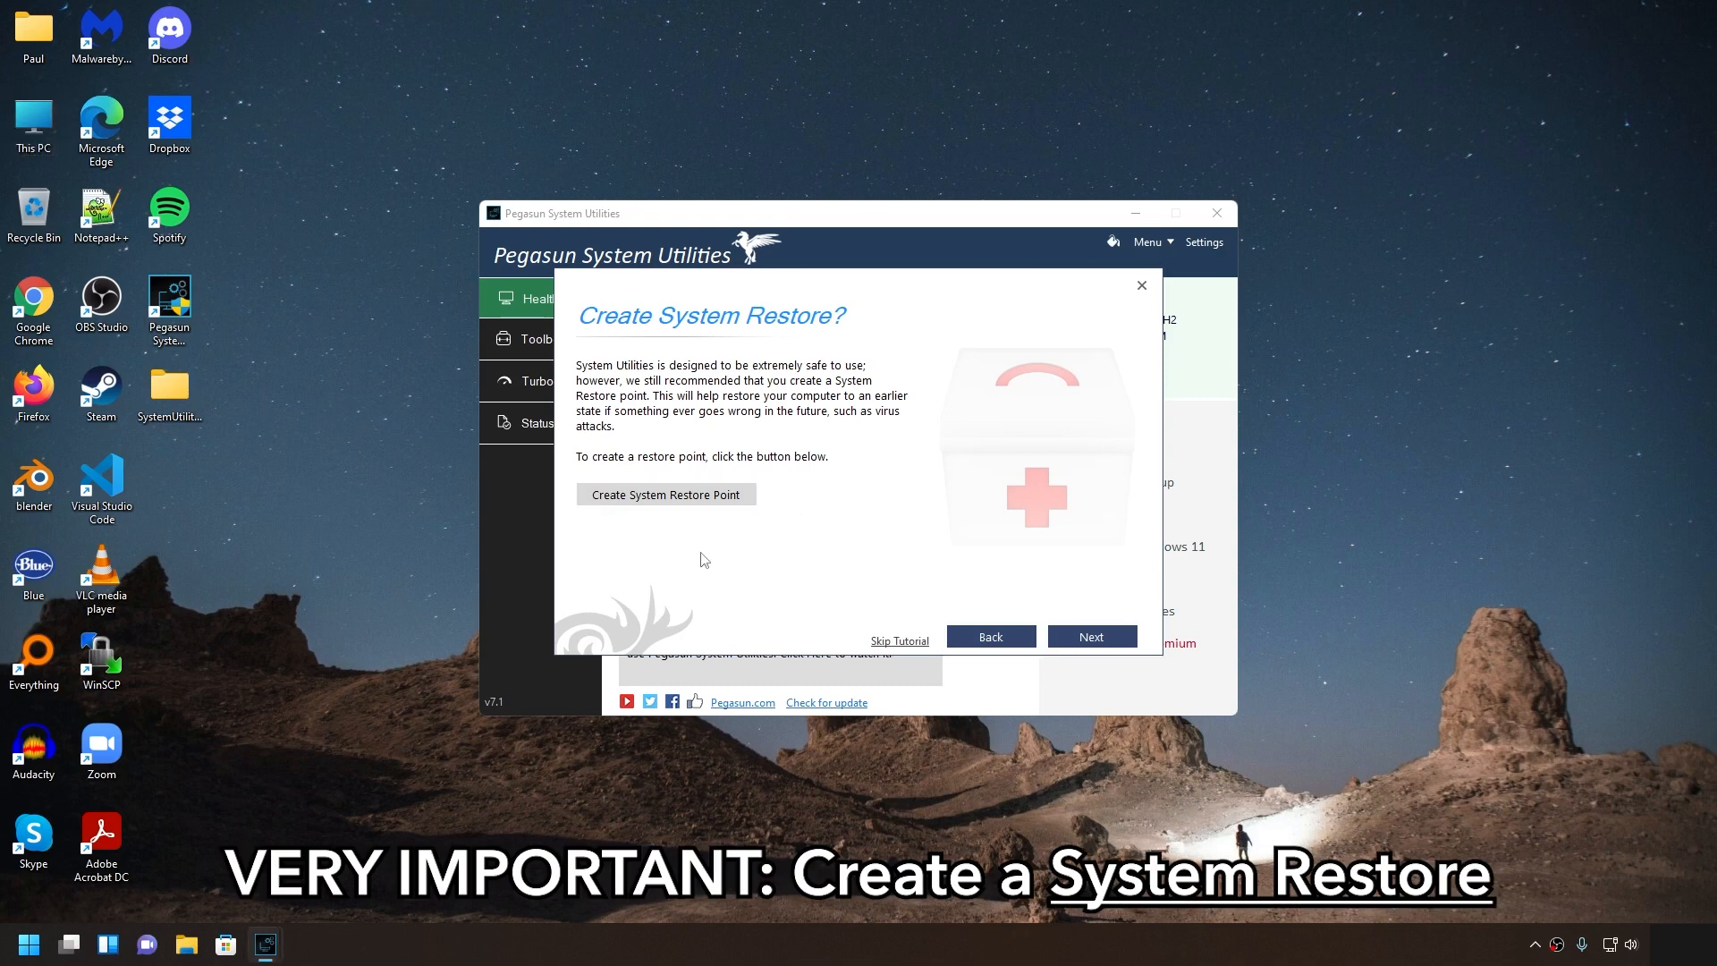
left_click(707, 501)
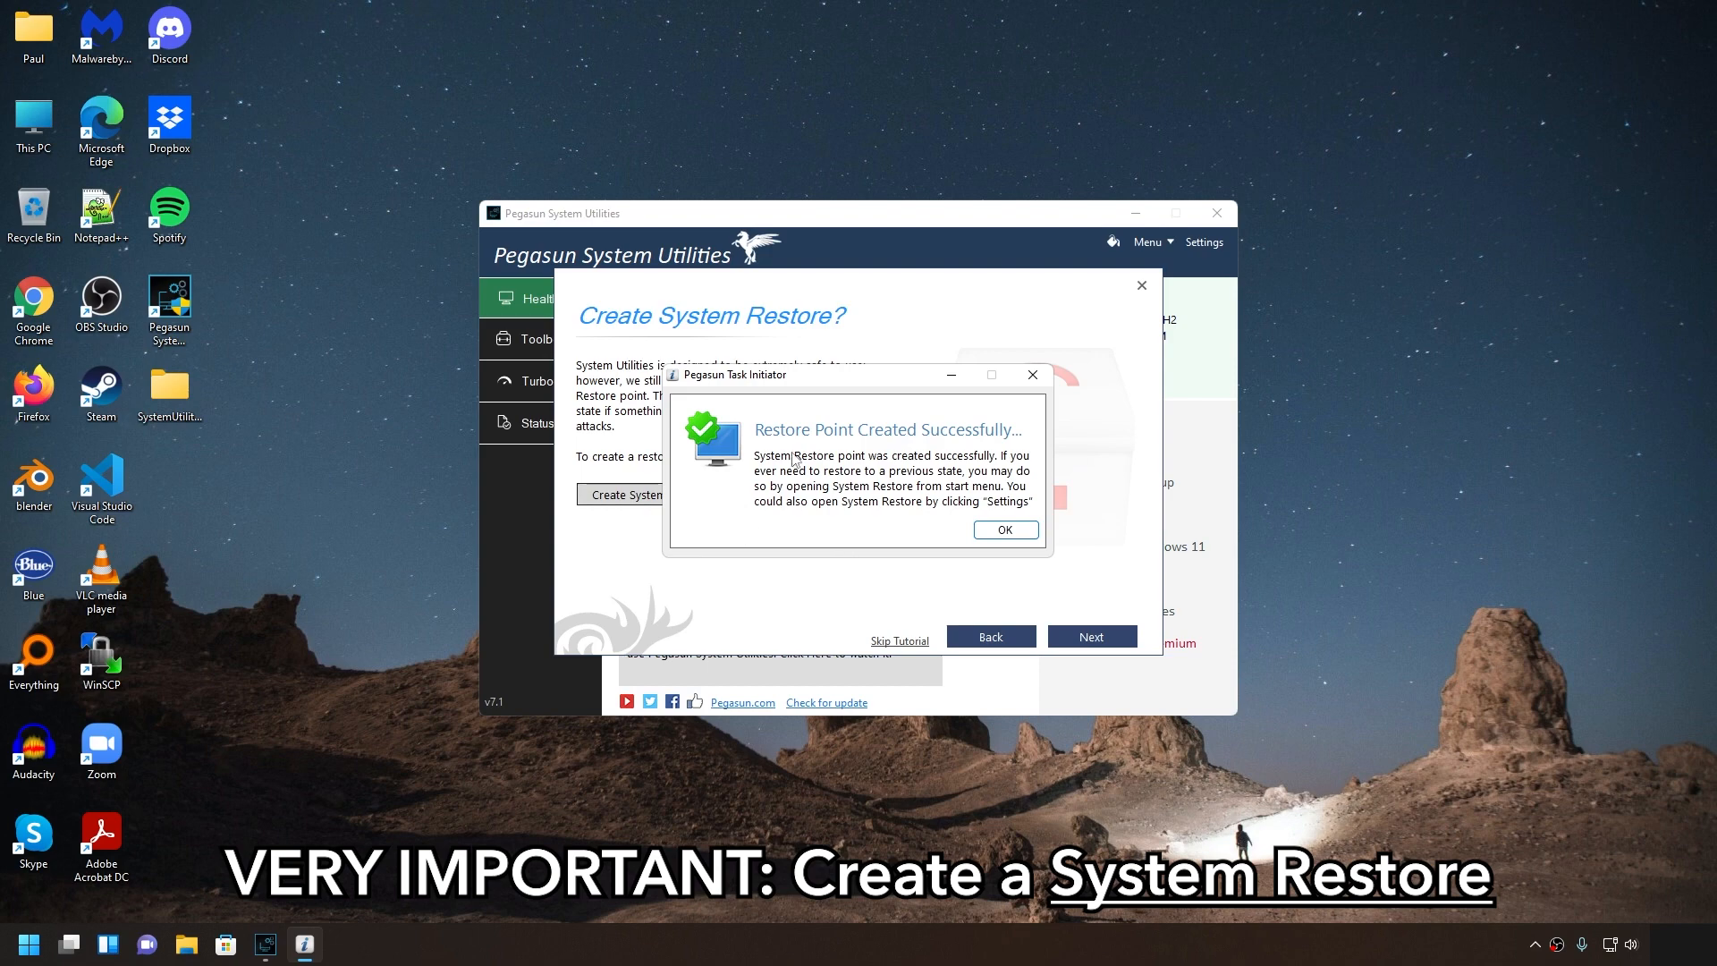
left_click(1005, 529)
left_click(1092, 636)
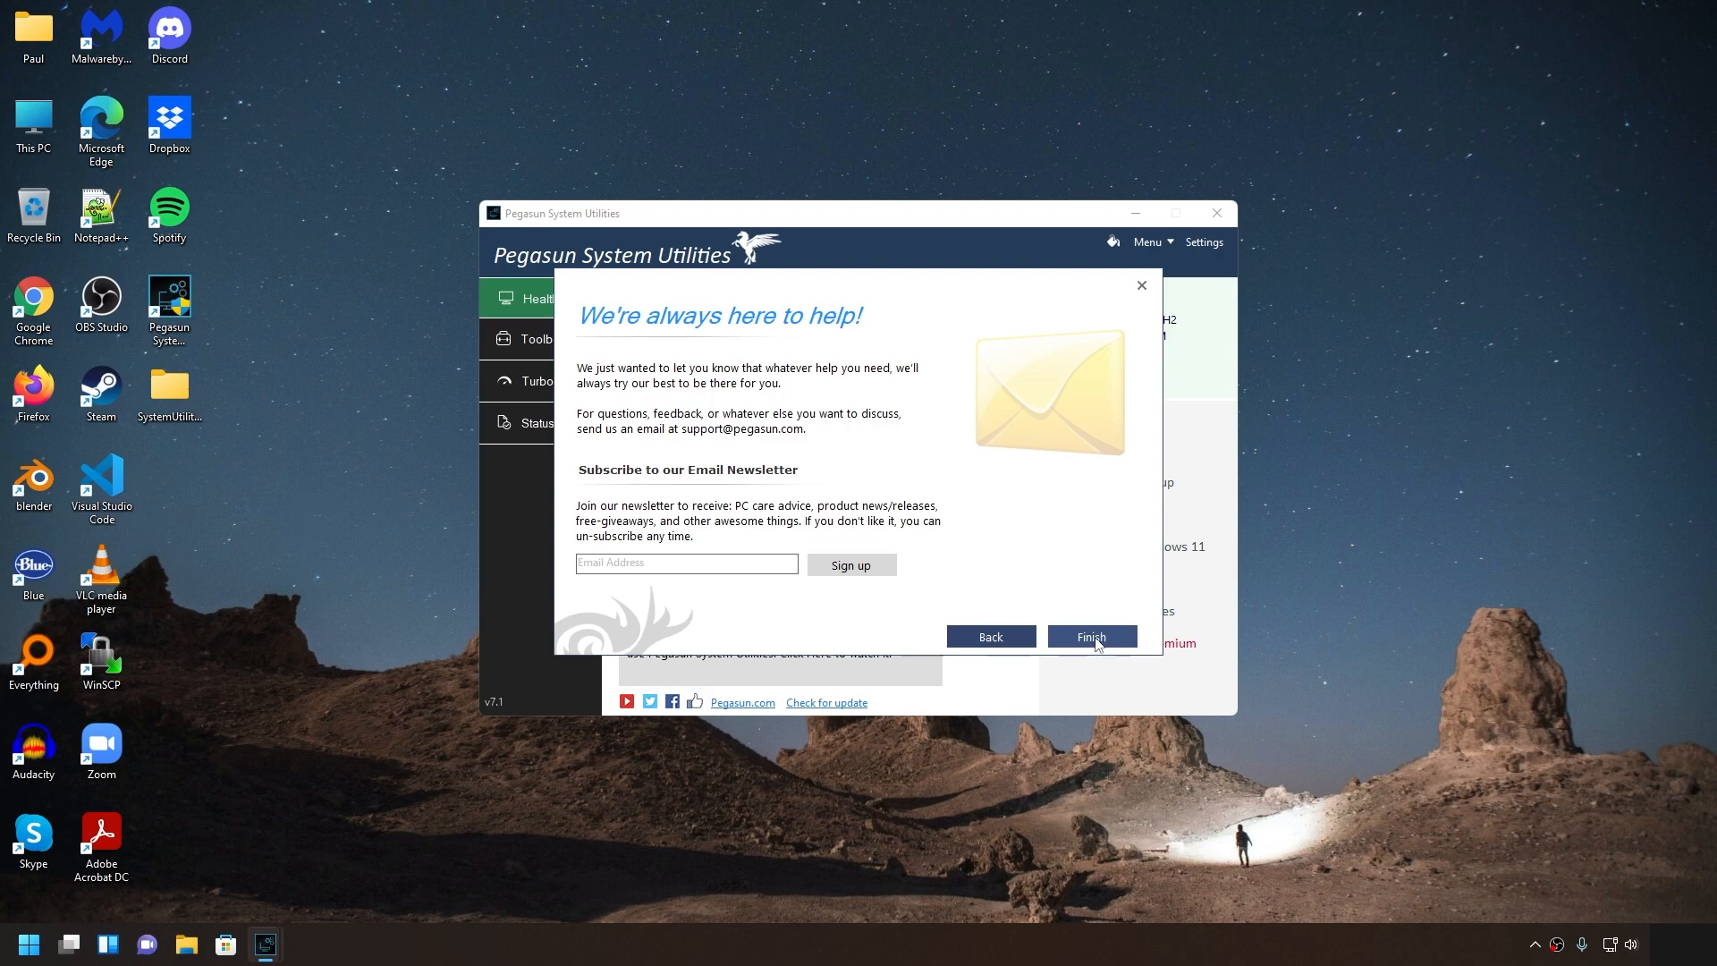
left_click(1097, 635)
left_click(936, 552)
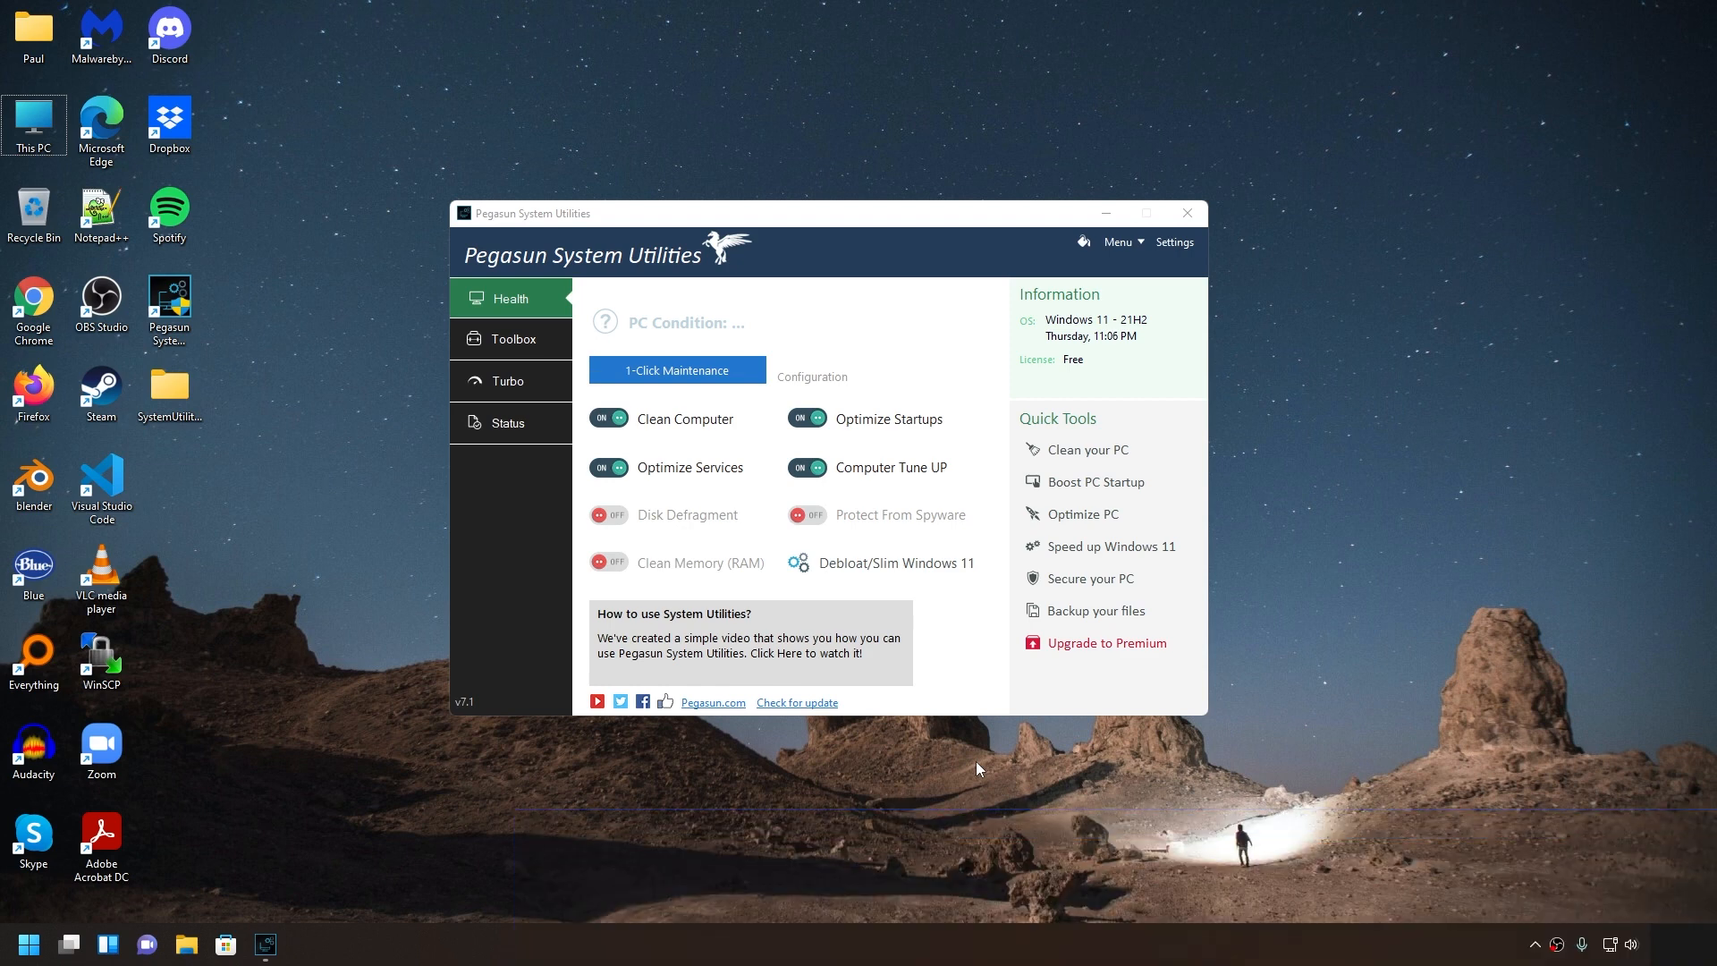
Optimize the background services in Pegasun Service Manager at the Maximum level, leaving Certificate Propagation out of the services to optimize
left_click(1090, 522)
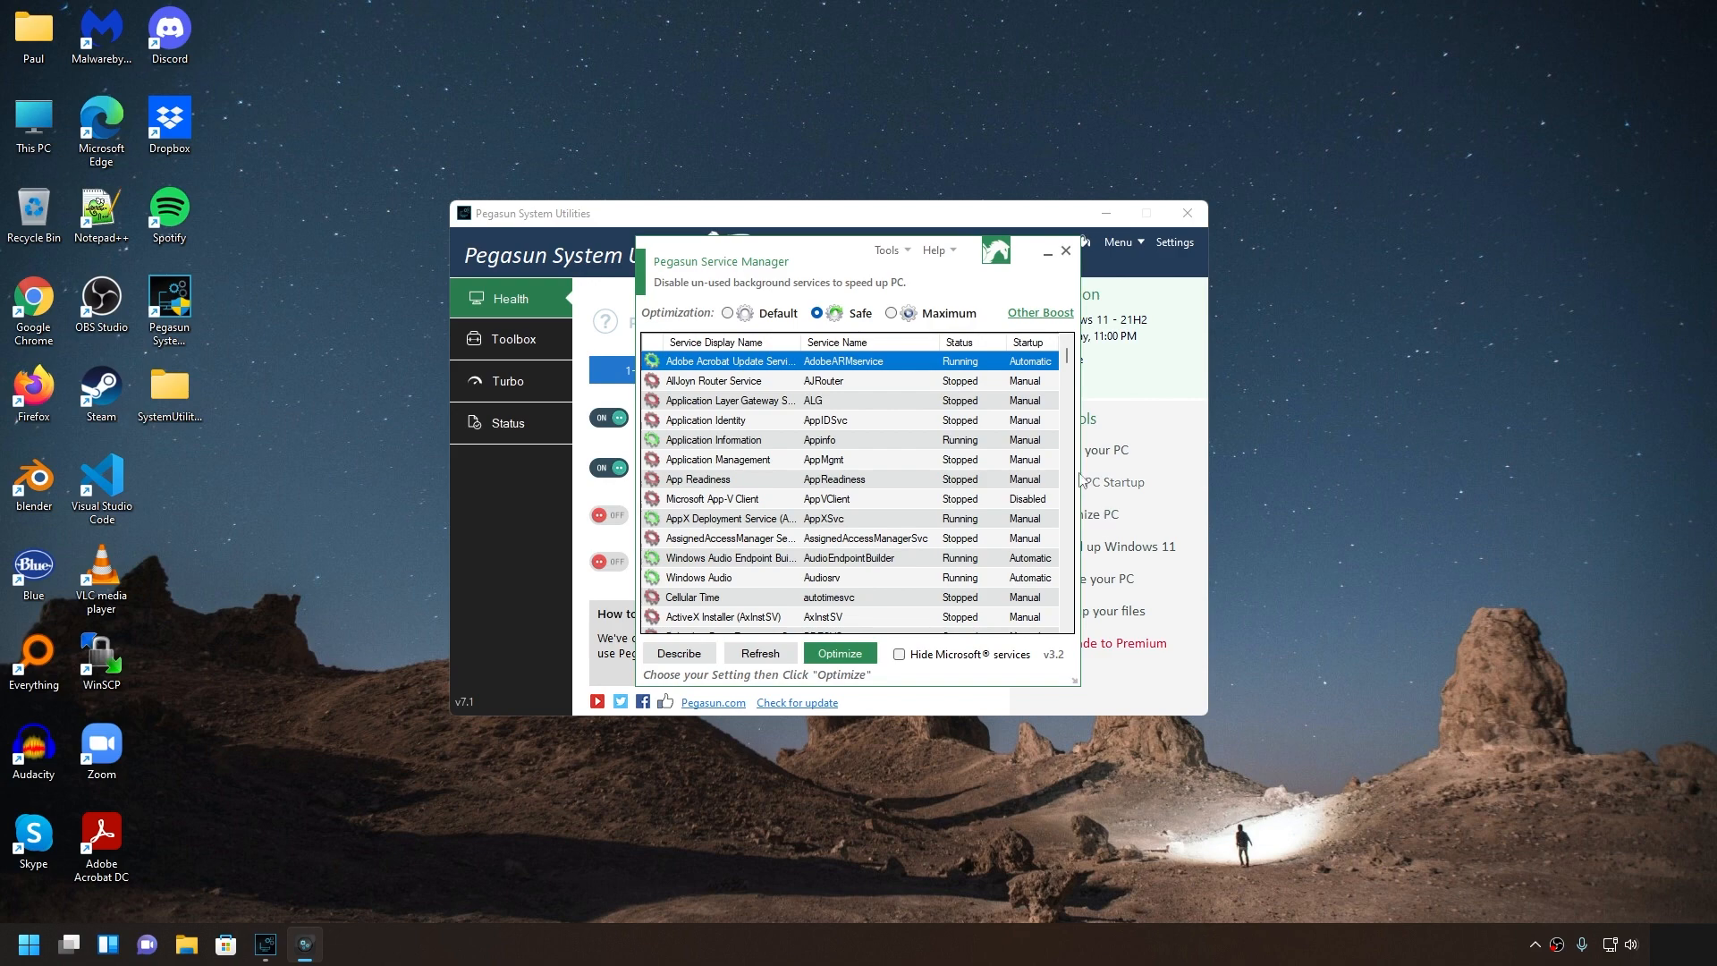
left_click(961, 319)
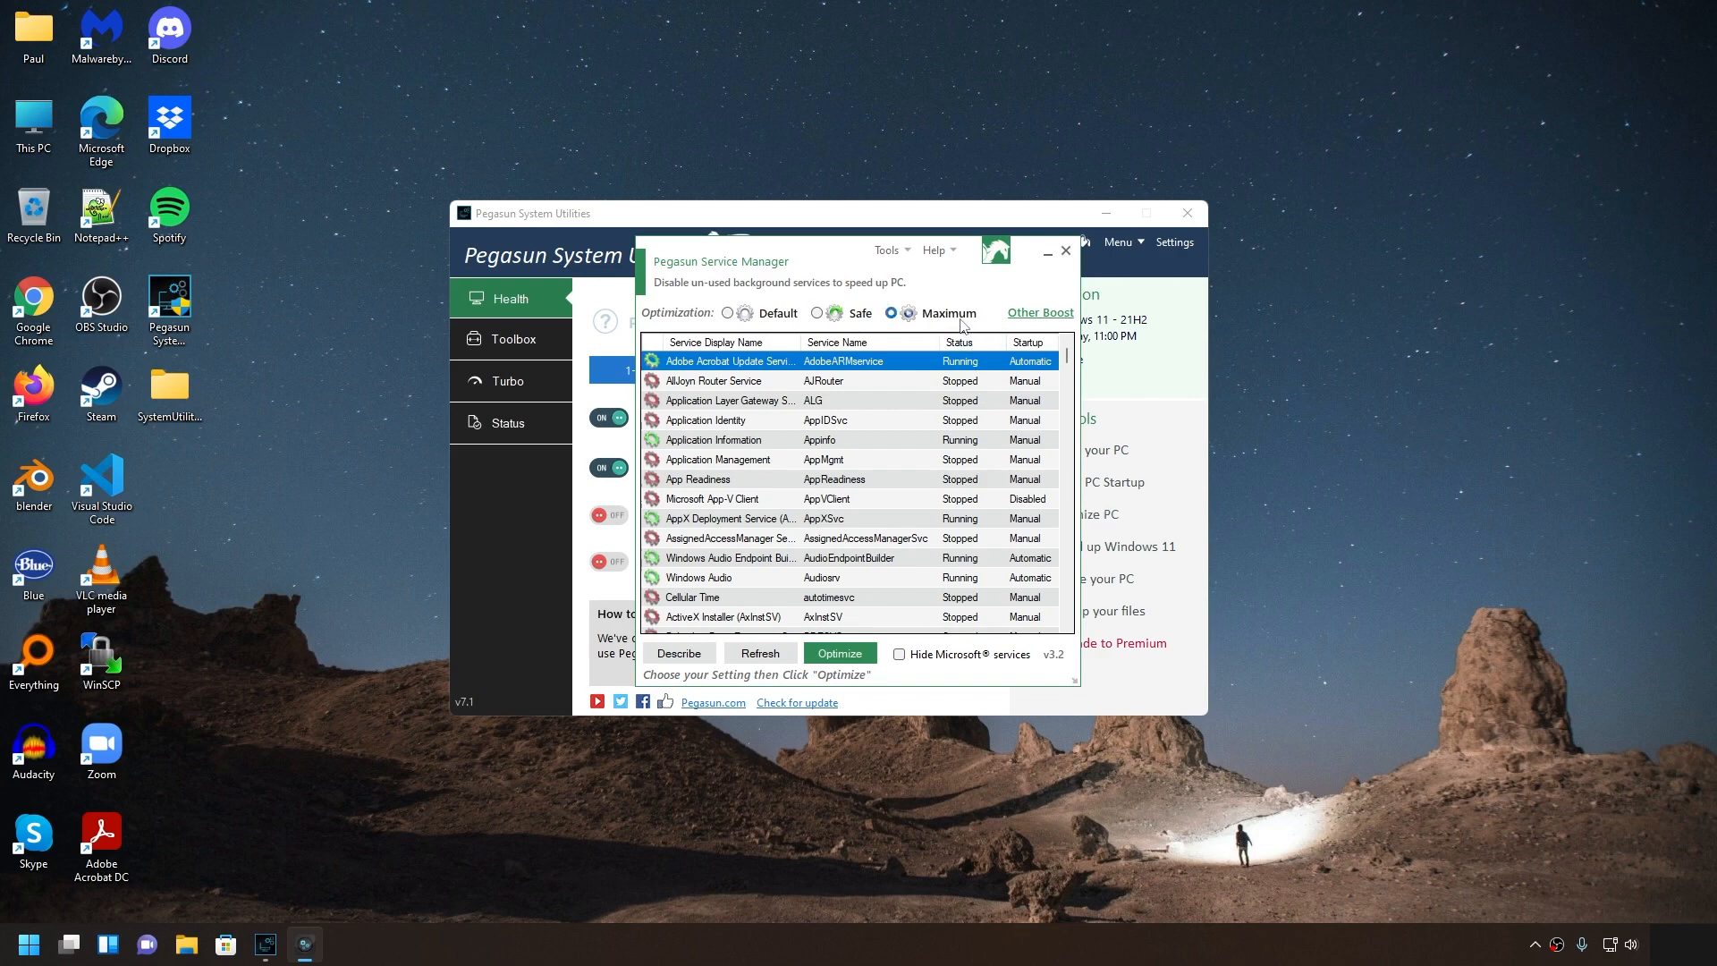
left_click(860, 656)
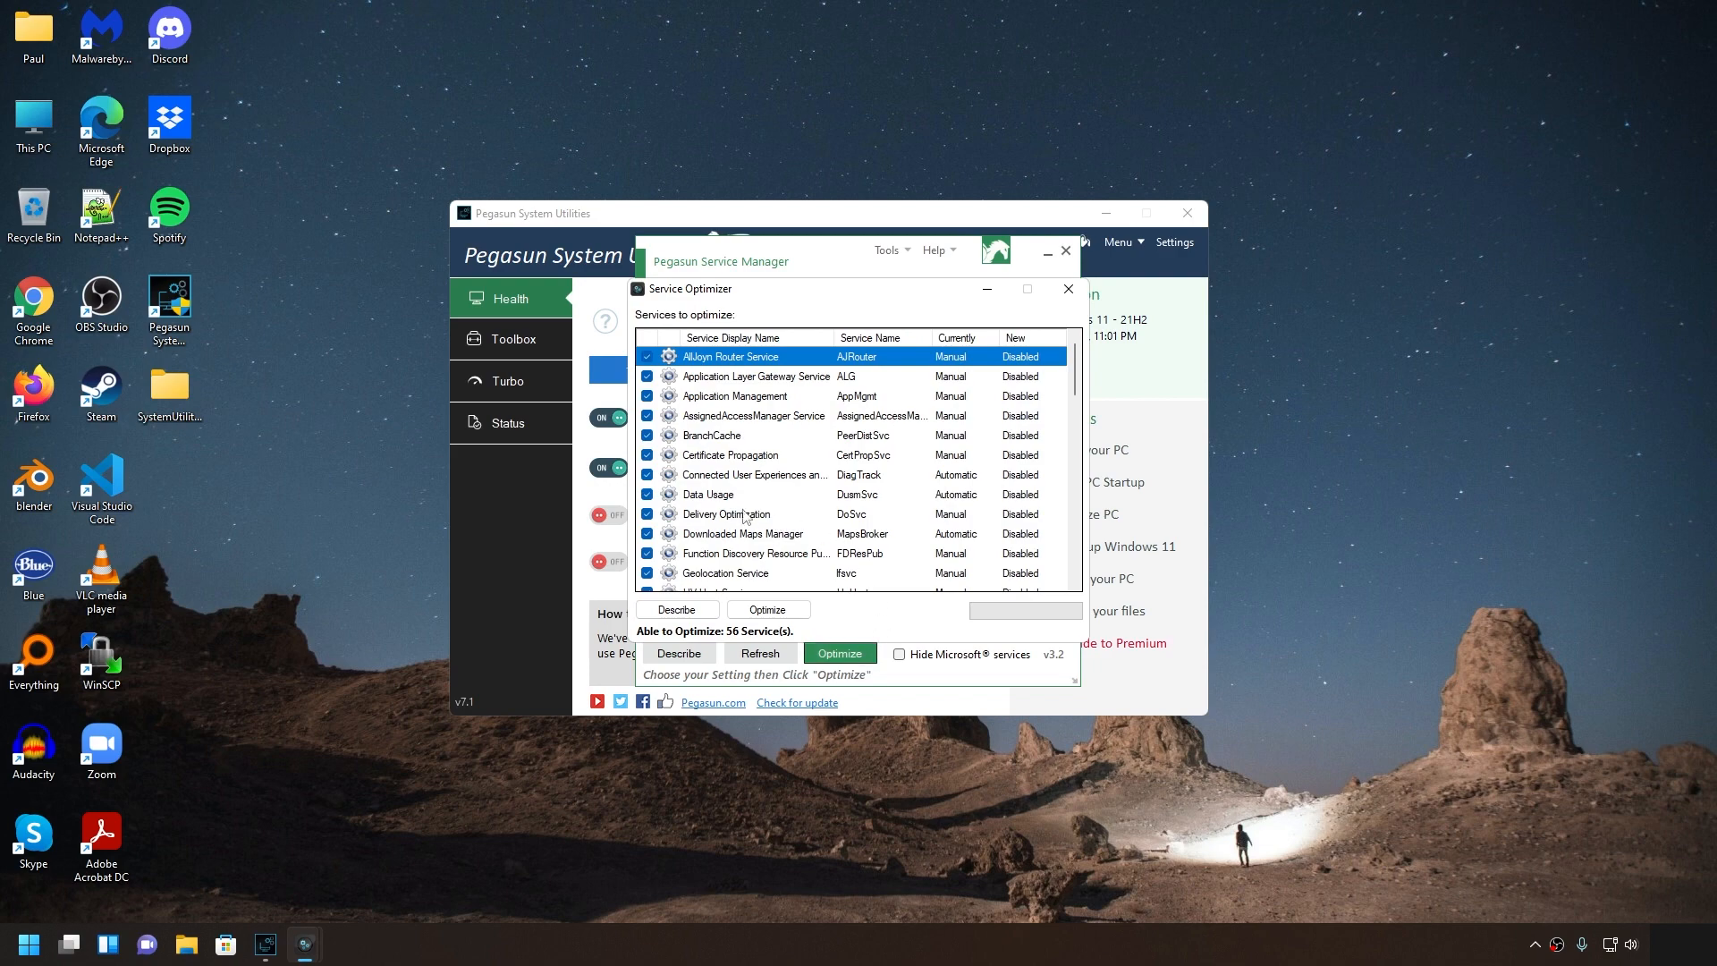
left_click(648, 456)
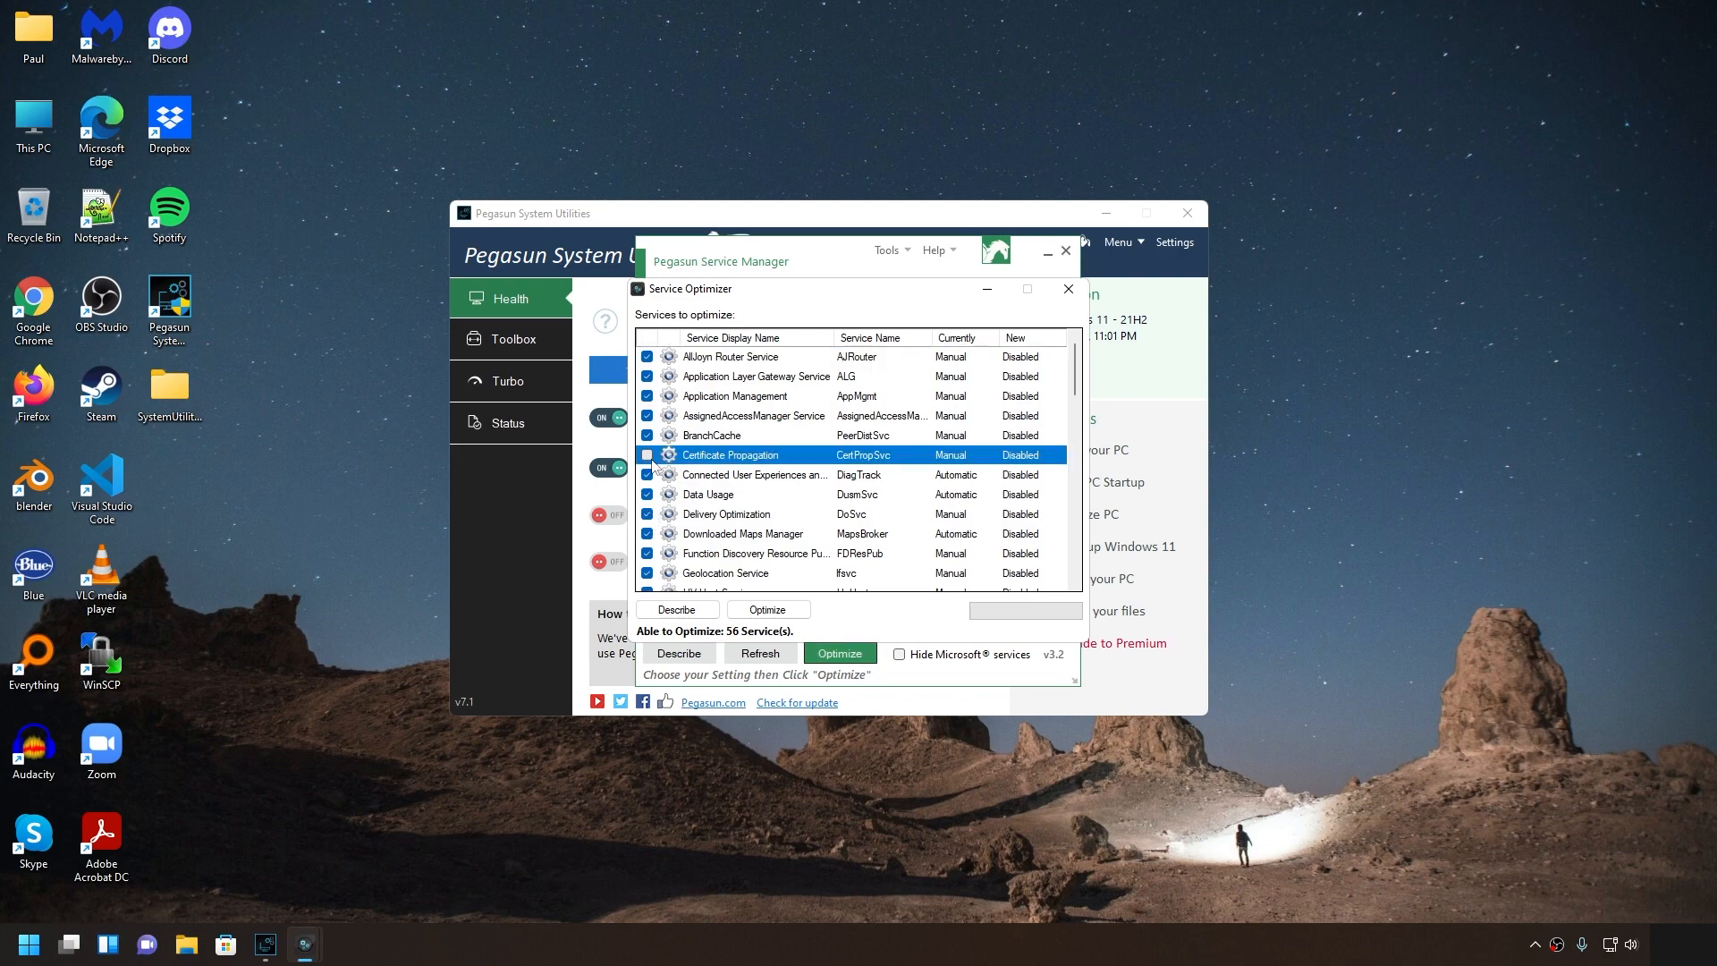
left_click(769, 610)
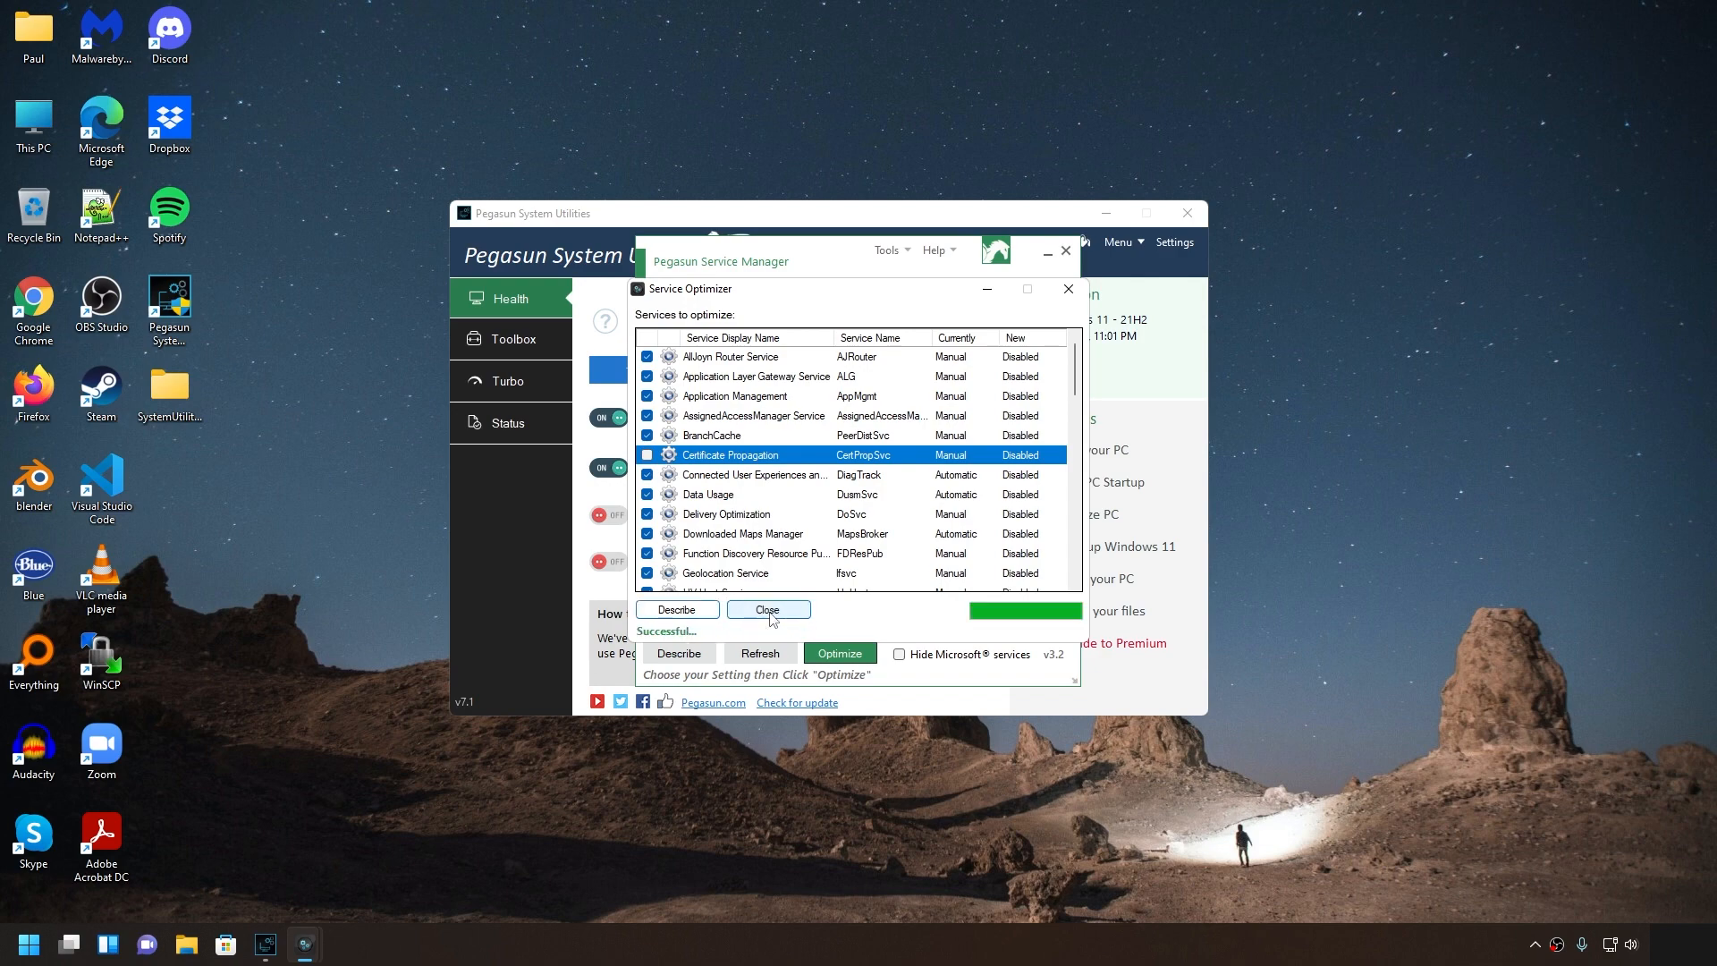
left_click(767, 610)
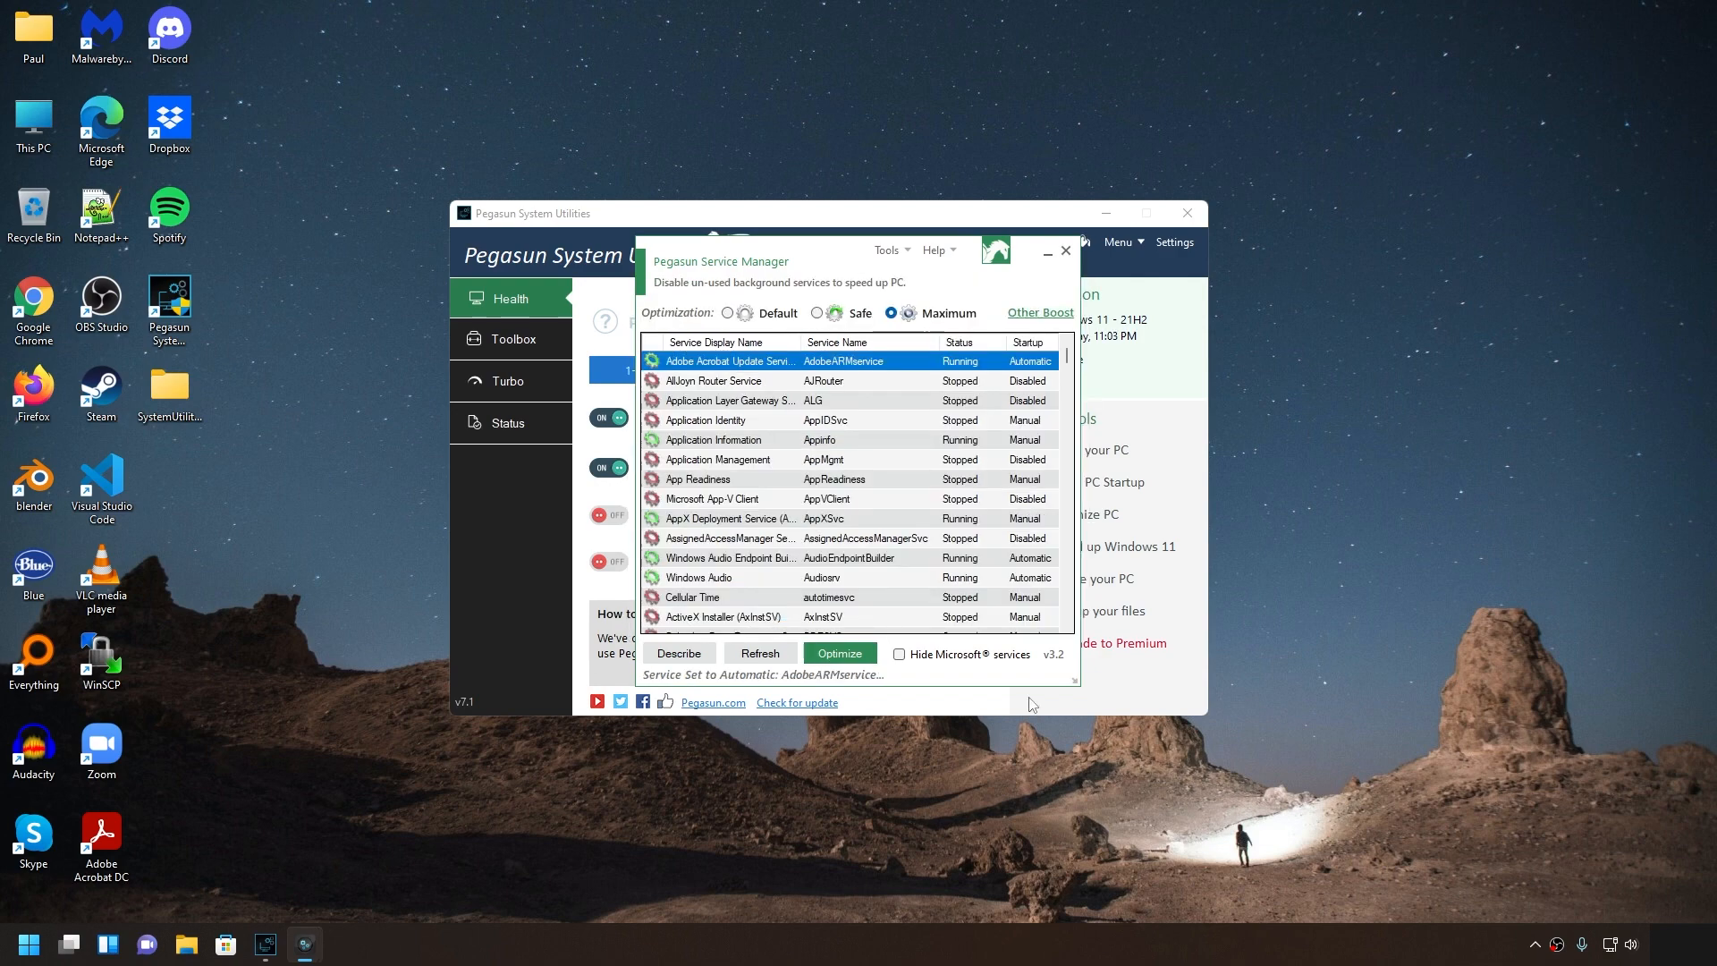
Hide Microsoft services, sort the list by startup type, set the Adobe Acrobat Update Service startup to Disable, and close Service Manager
left_click(900, 654)
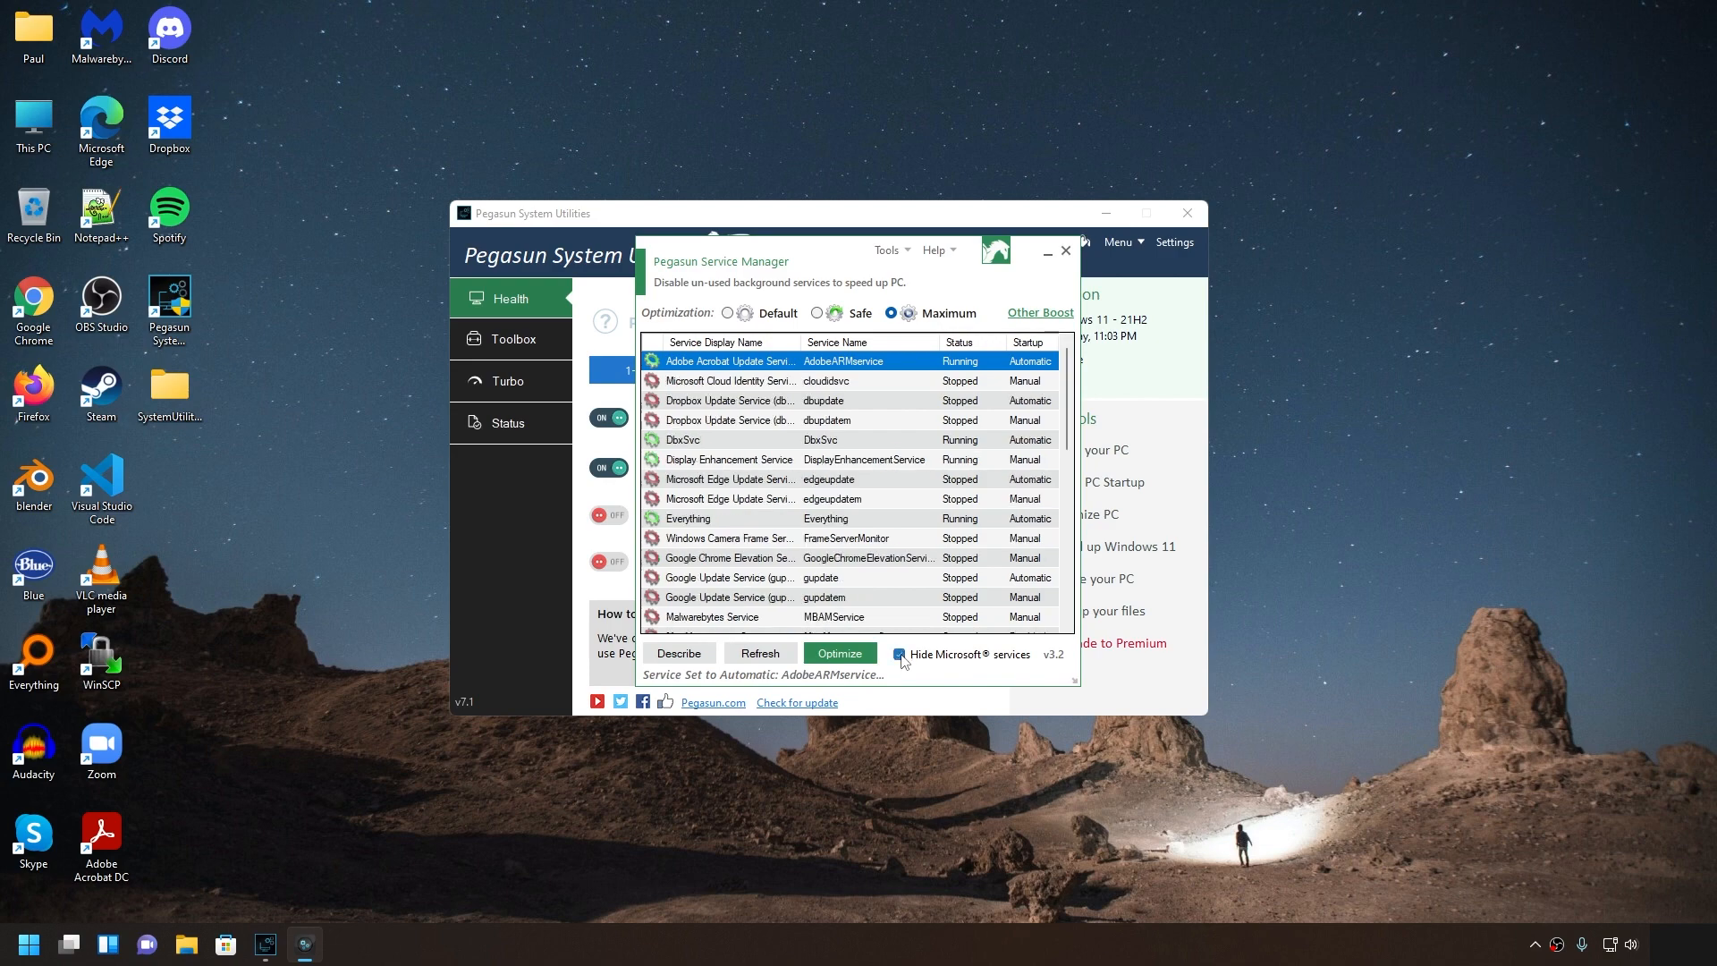
left_click(1039, 347)
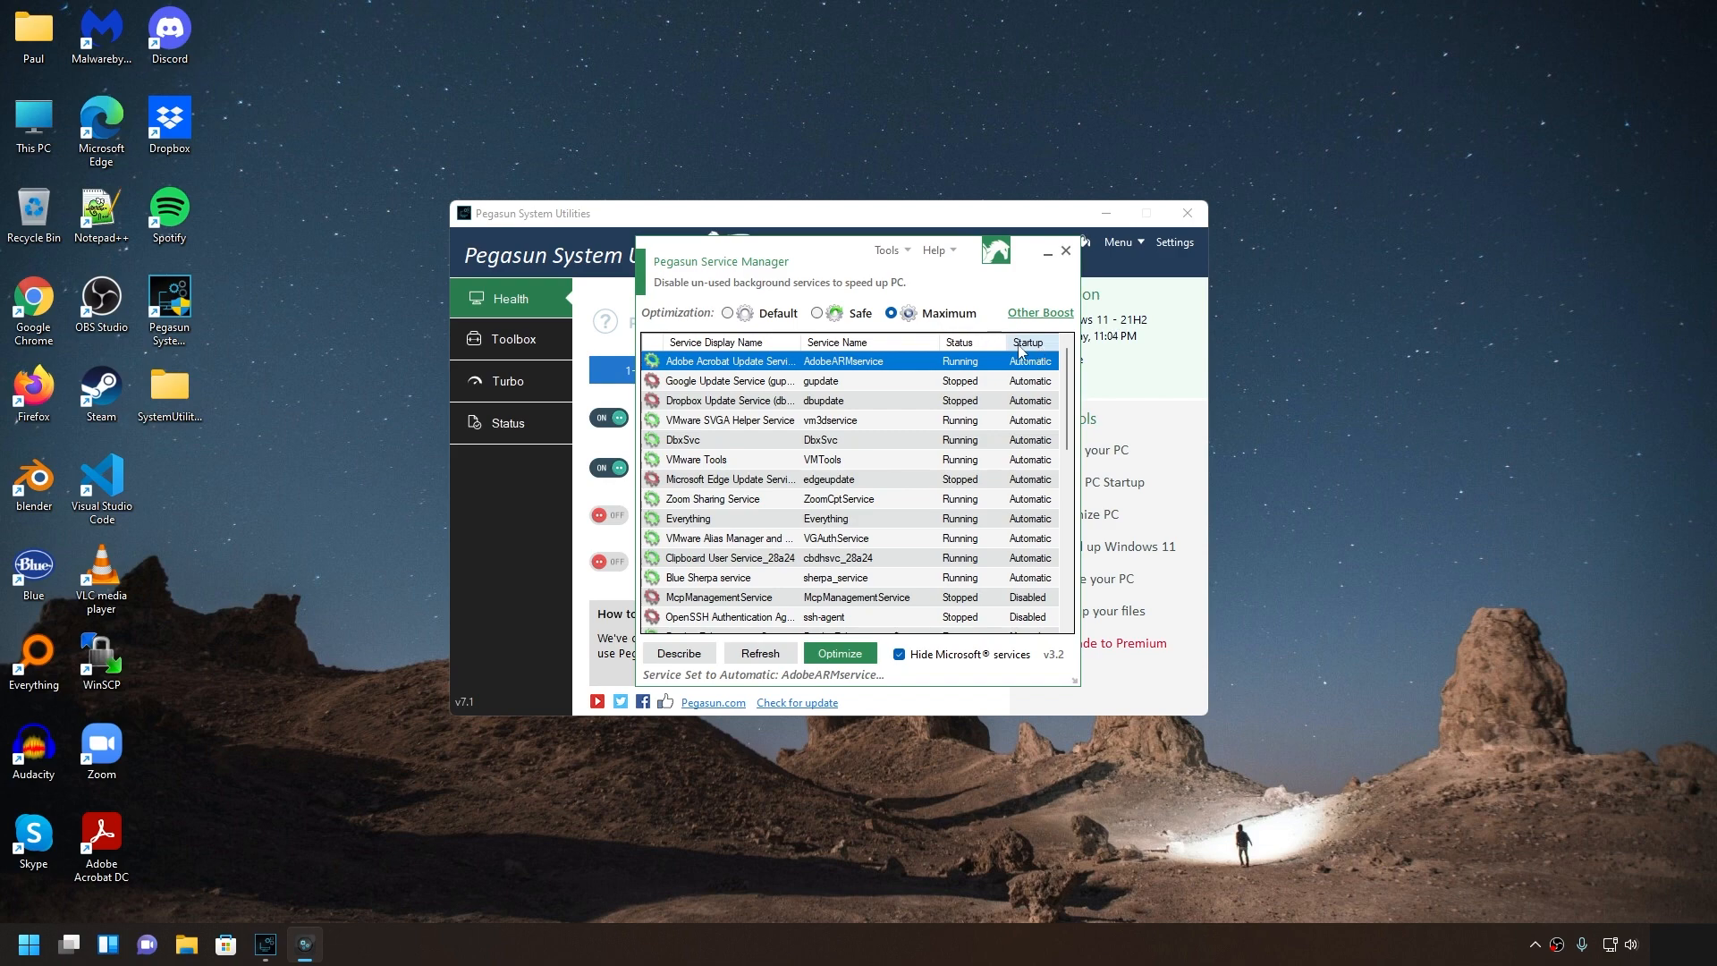
right_click(900, 362)
mouse_move(1000, 375)
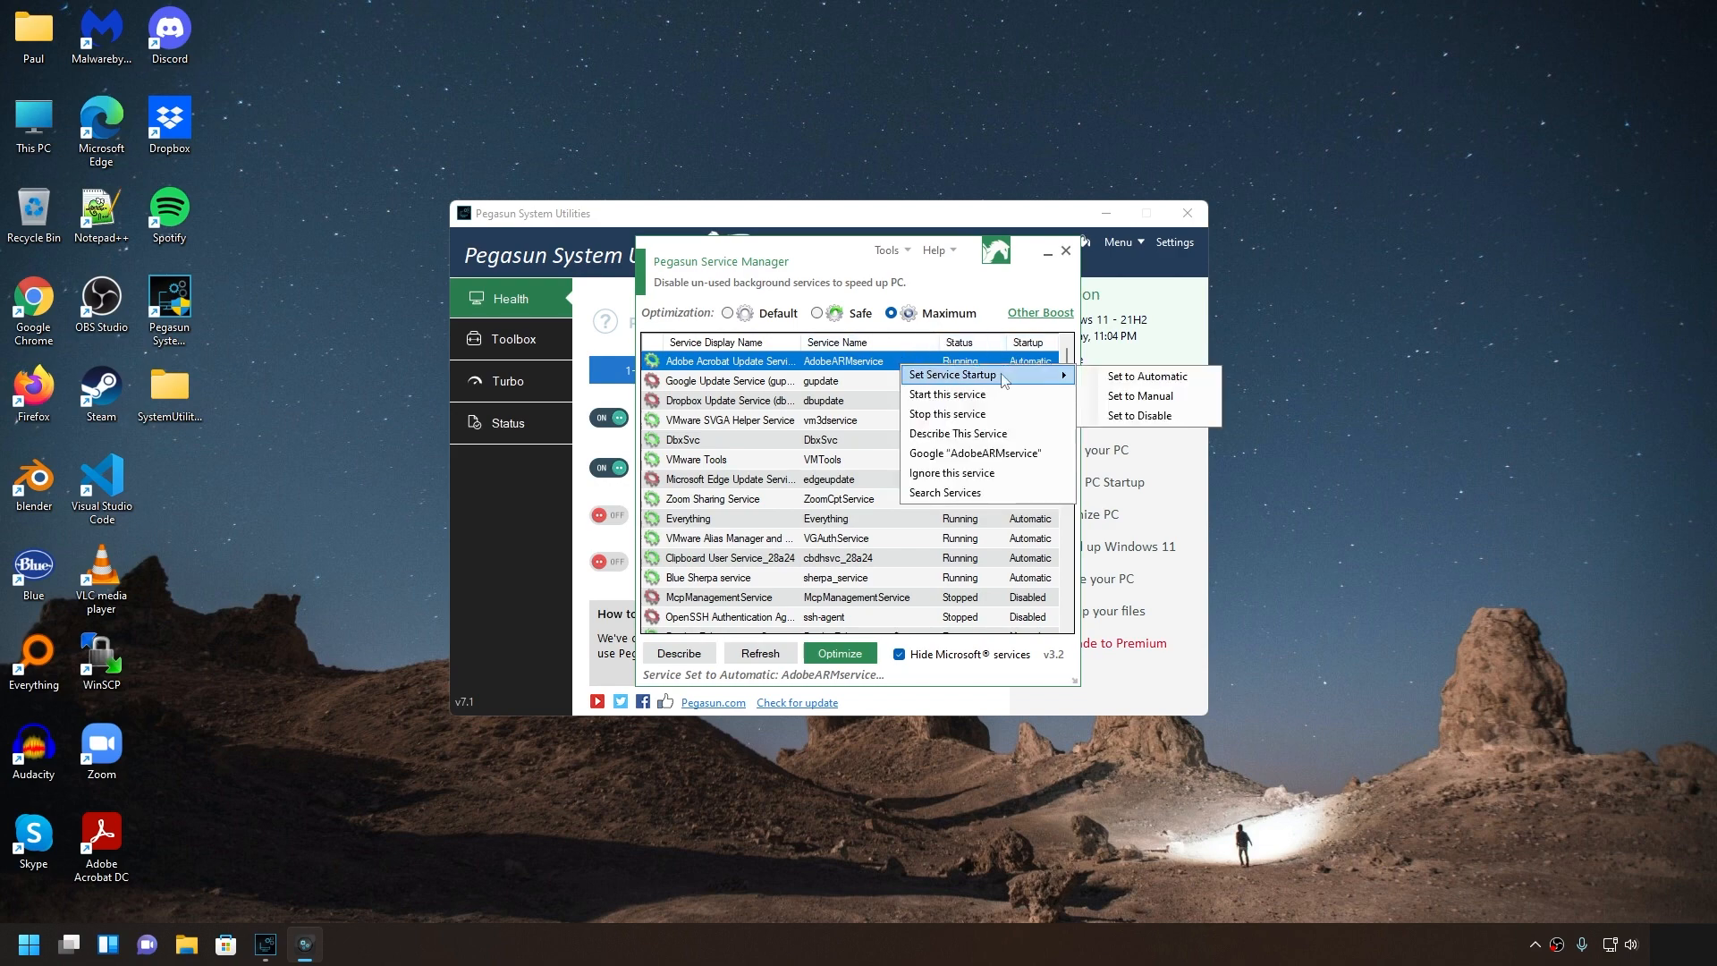
left_click(1145, 417)
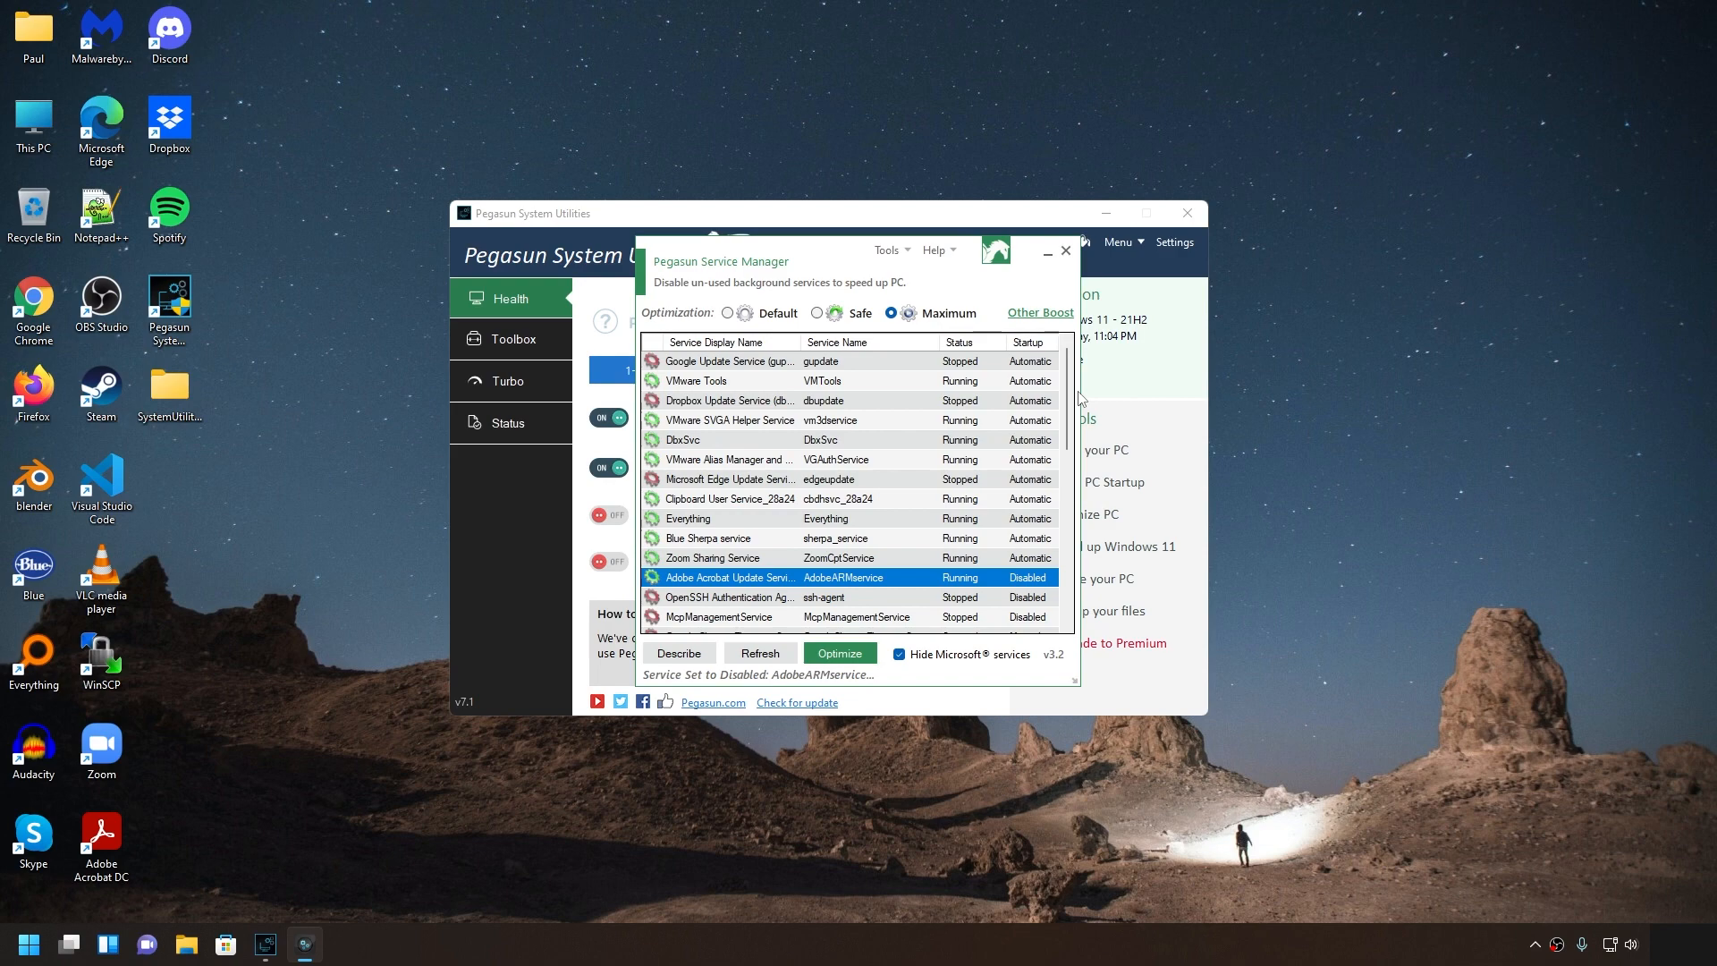
left_click(1065, 251)
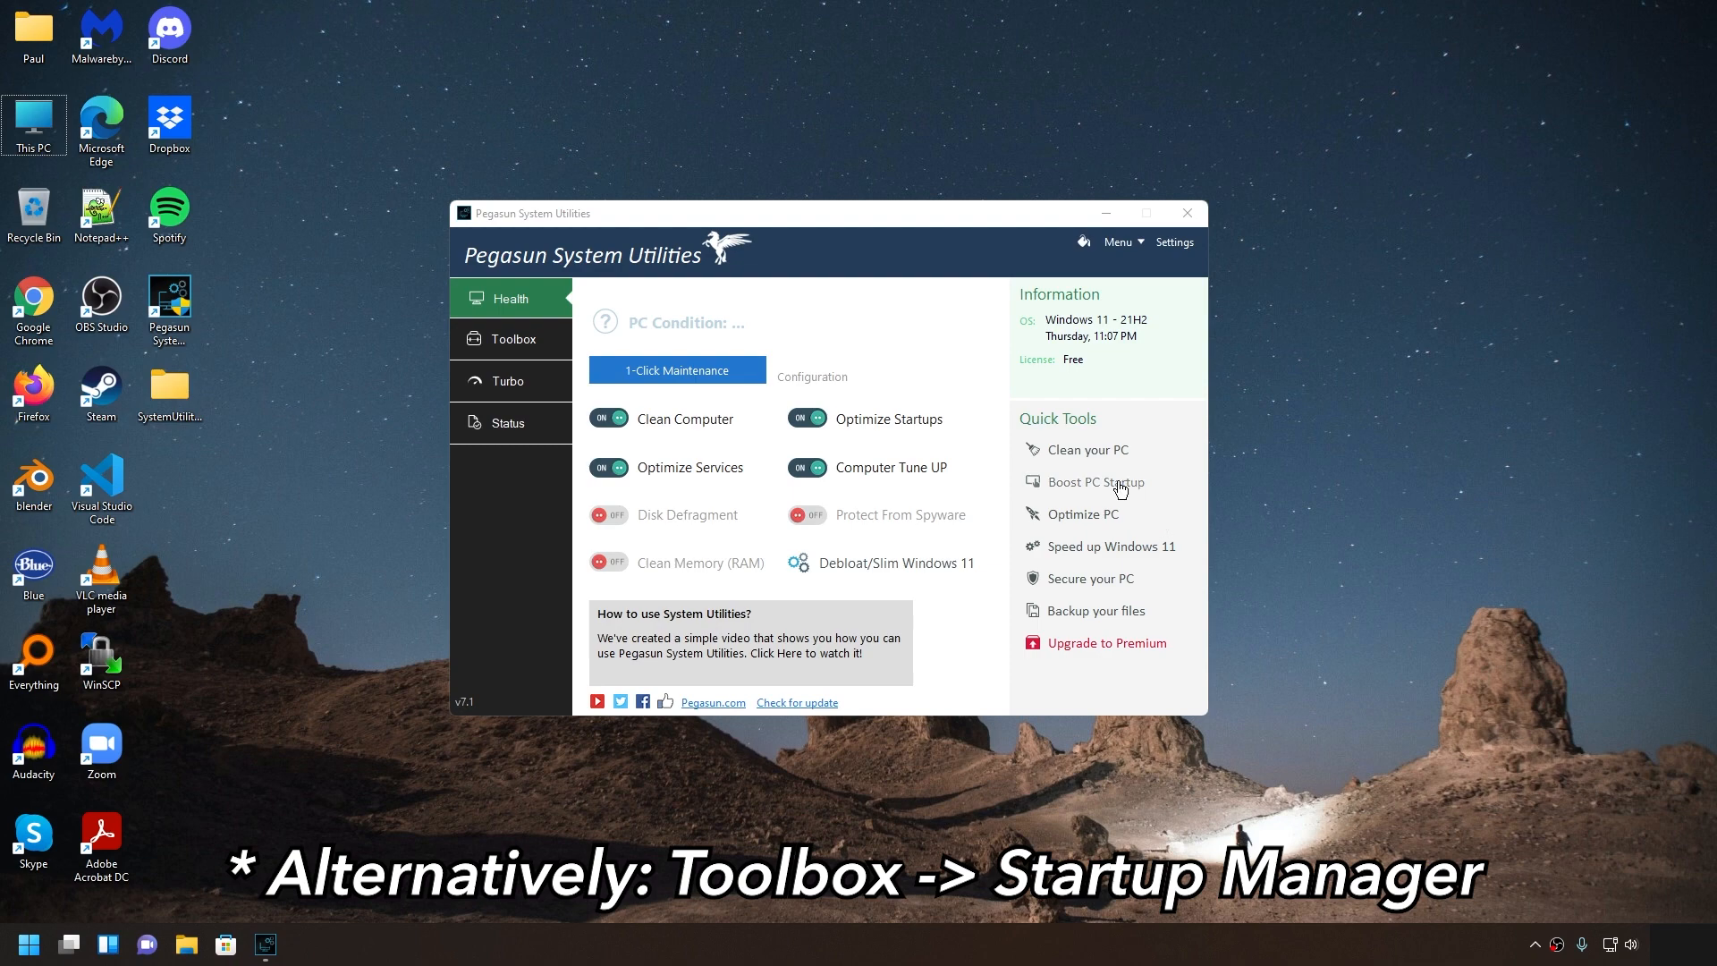
Scan the startup items in Pegasun Startup Manager, also mark MicrosoftEdgeAutoLaunch and the remaining Discord entry for disabling, and apply the changes
left_click(1096, 482)
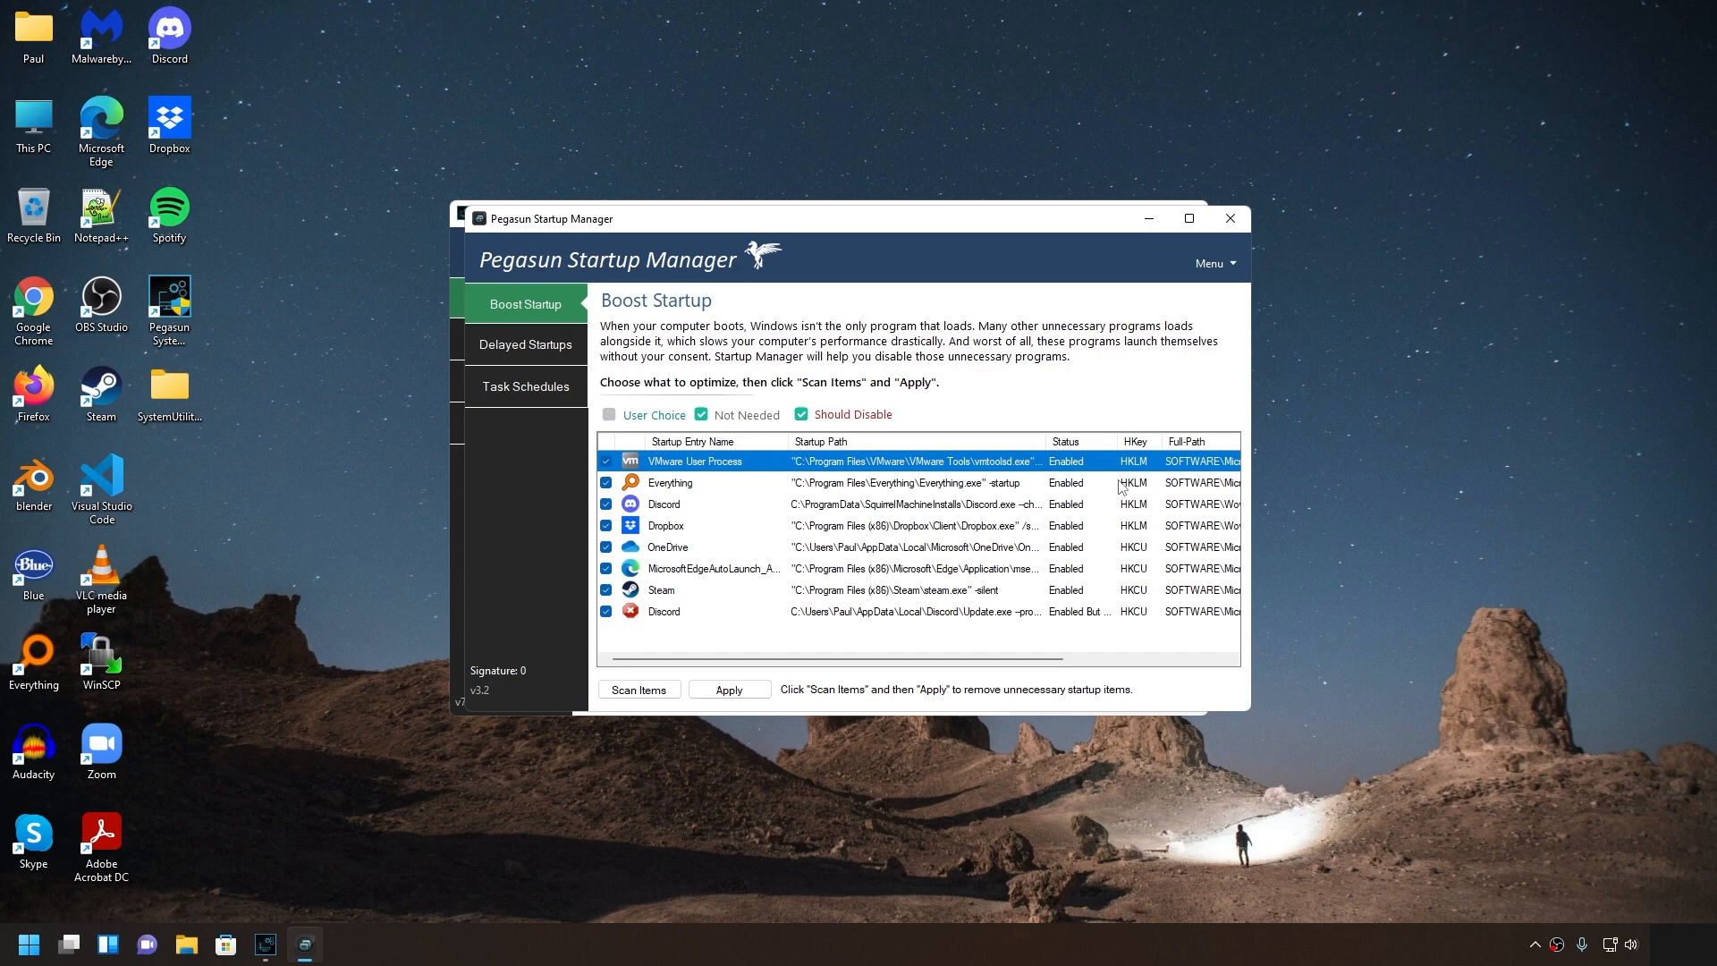
left_click(658, 691)
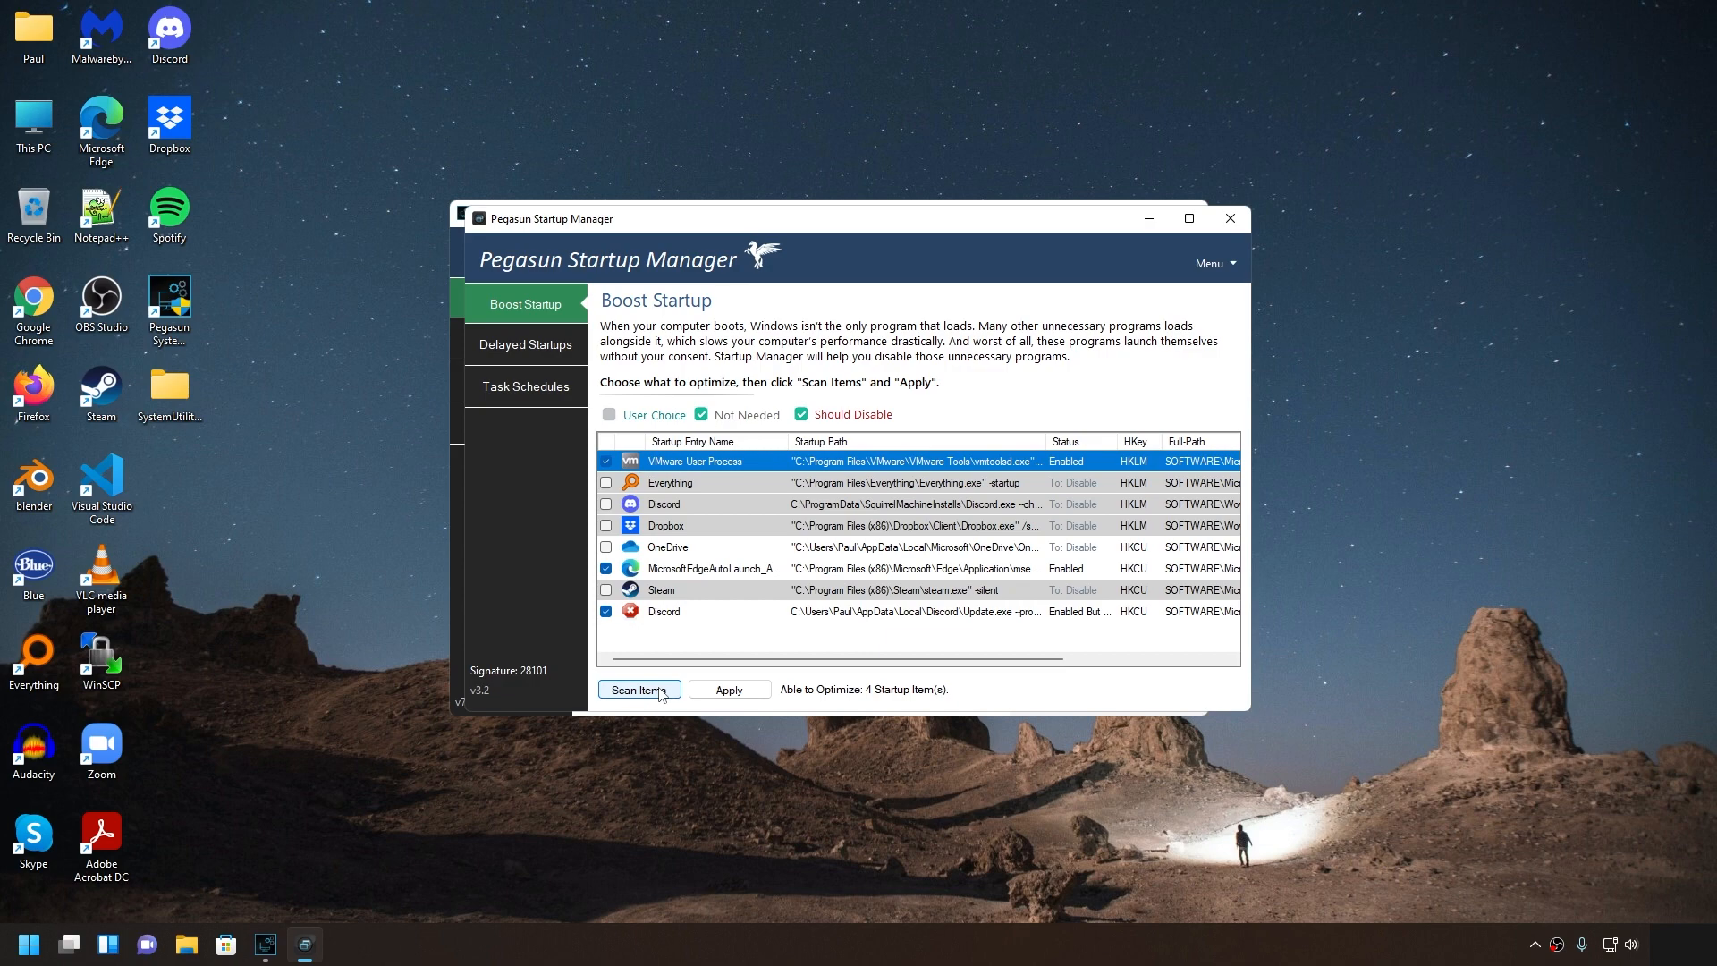
left_click(618, 572)
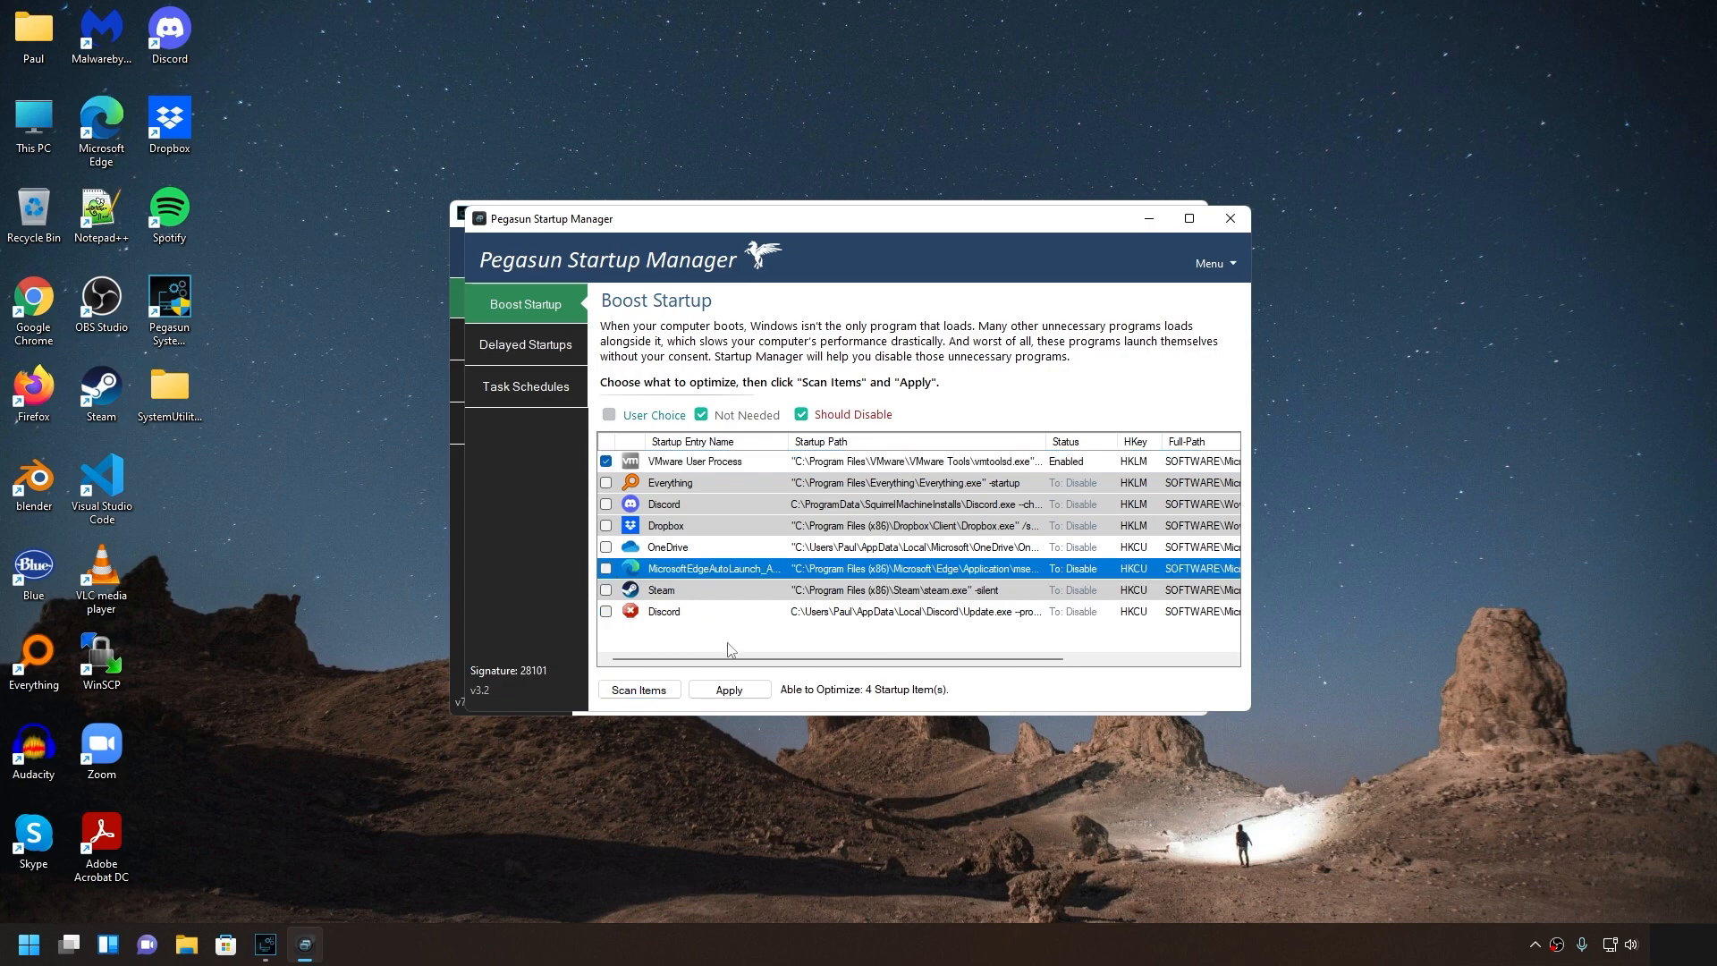
left_click(748, 690)
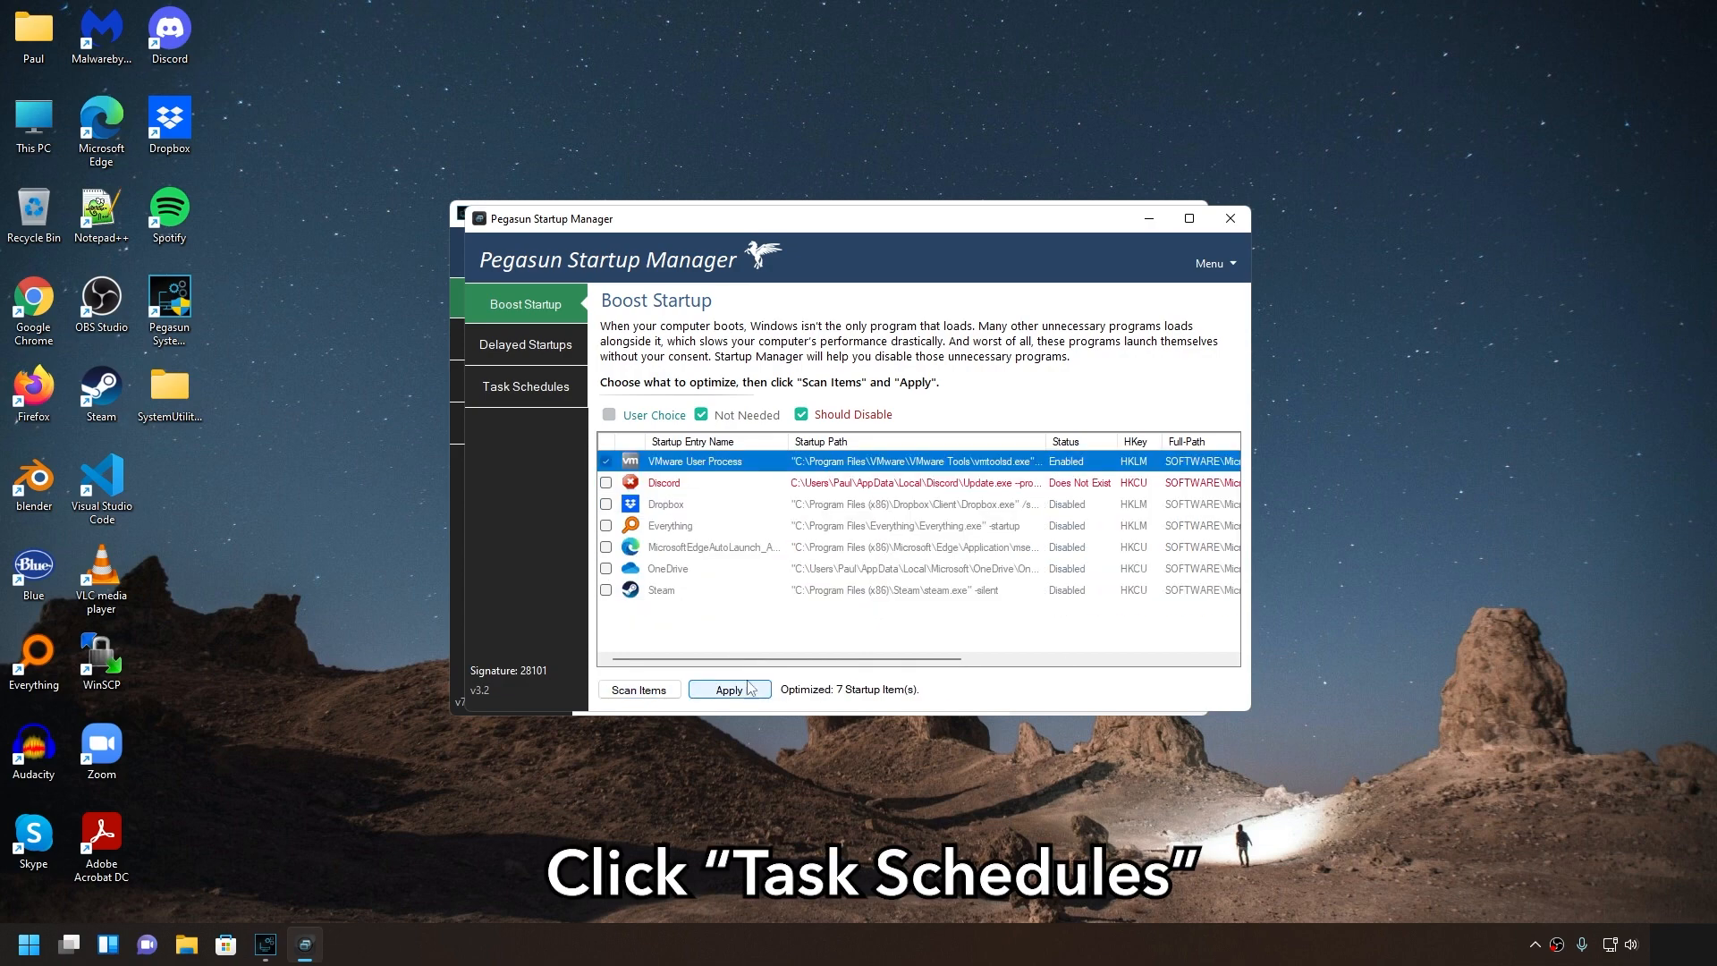
Disable the scheduled tasks Adobe Acrobat Update Task, MicrosoftEdgeUpdateTaskMachineCore and MicrosoftEdgeUpdateTaskMachineUA, and close Startup Manager
left_click(545, 389)
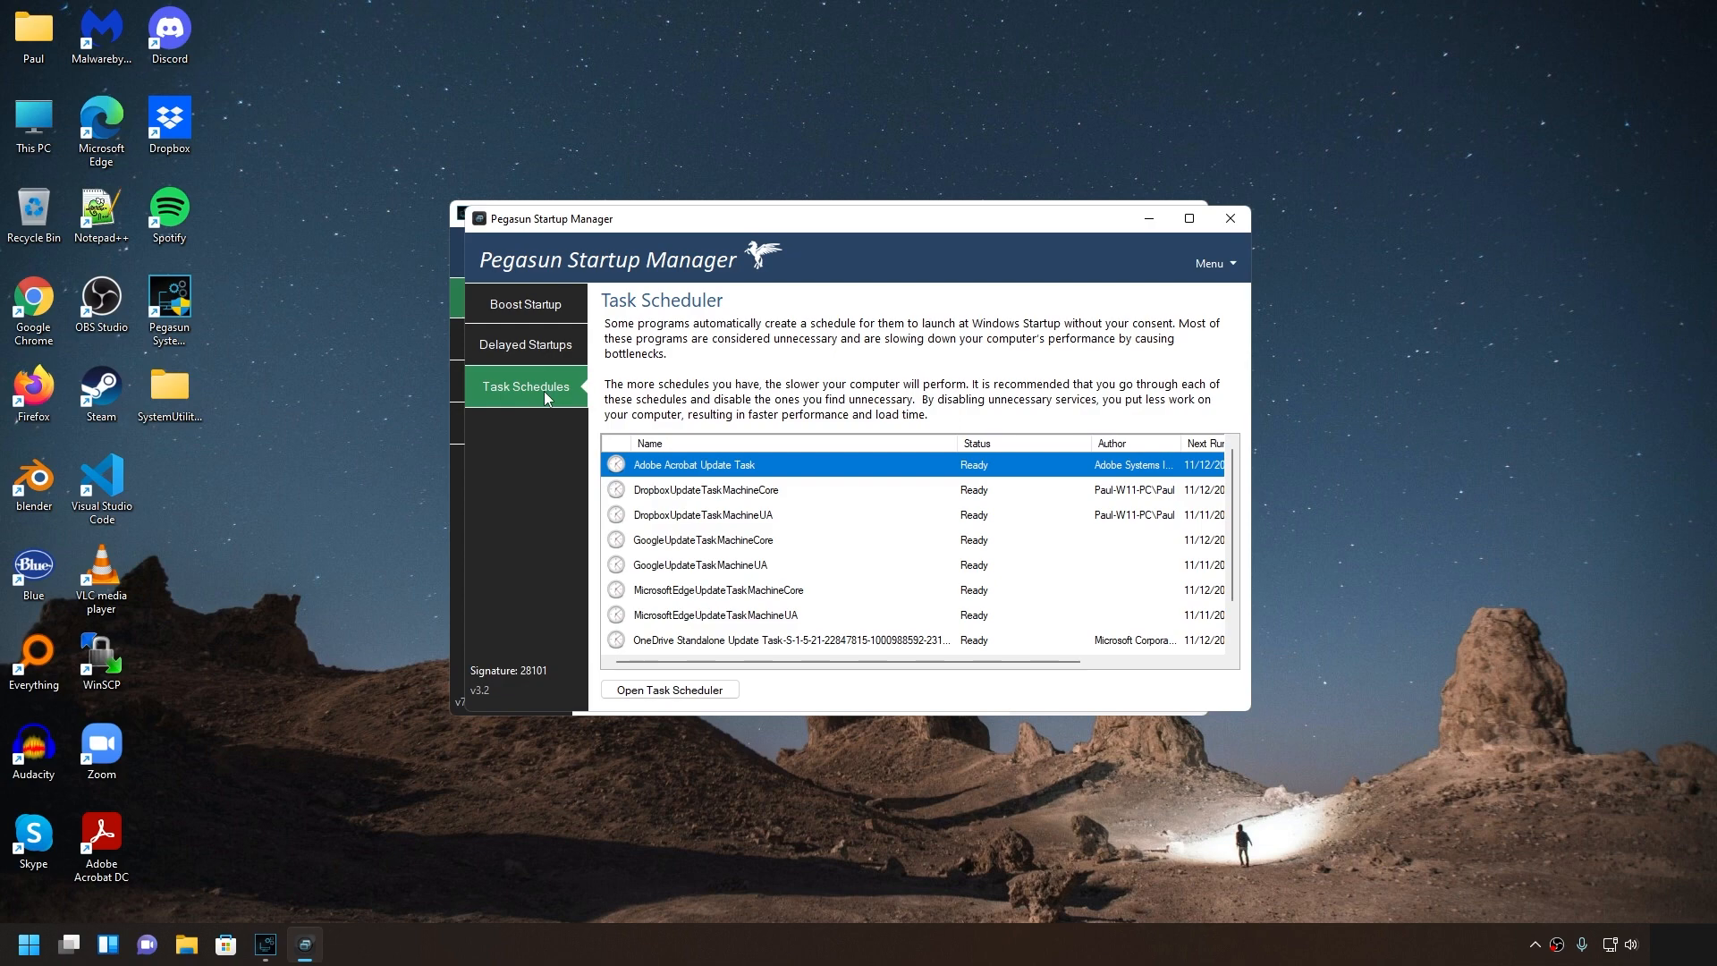
left_click(763, 594)
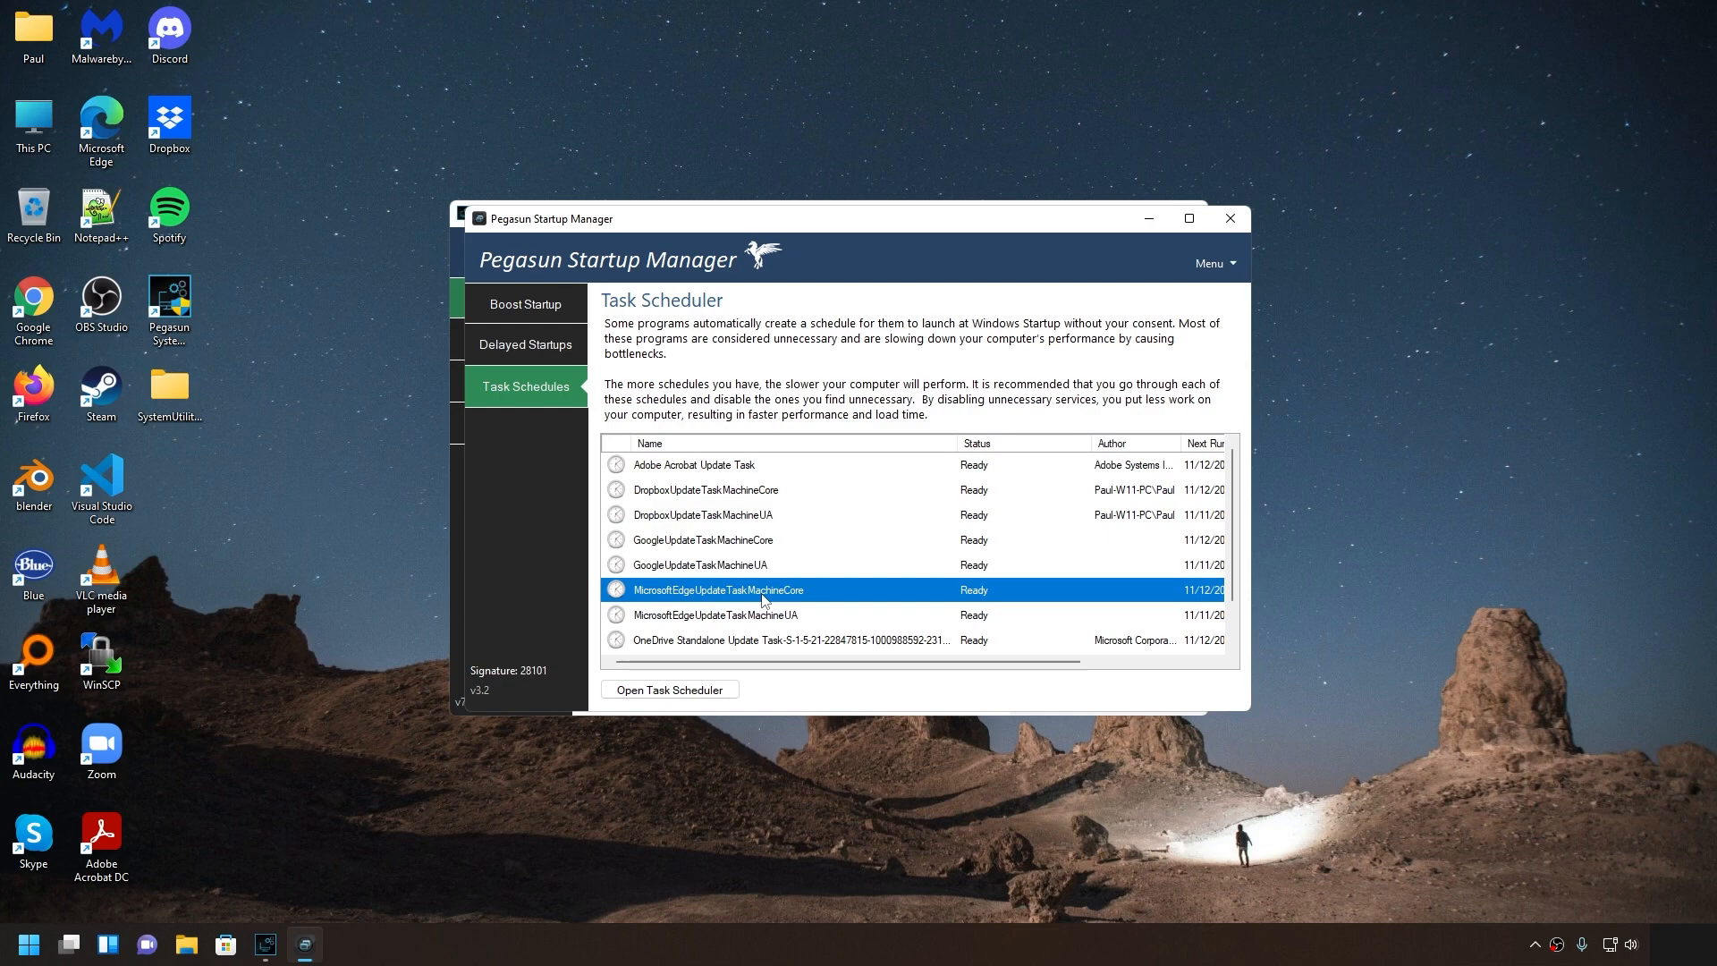
left_click(723, 465)
right_click(724, 465)
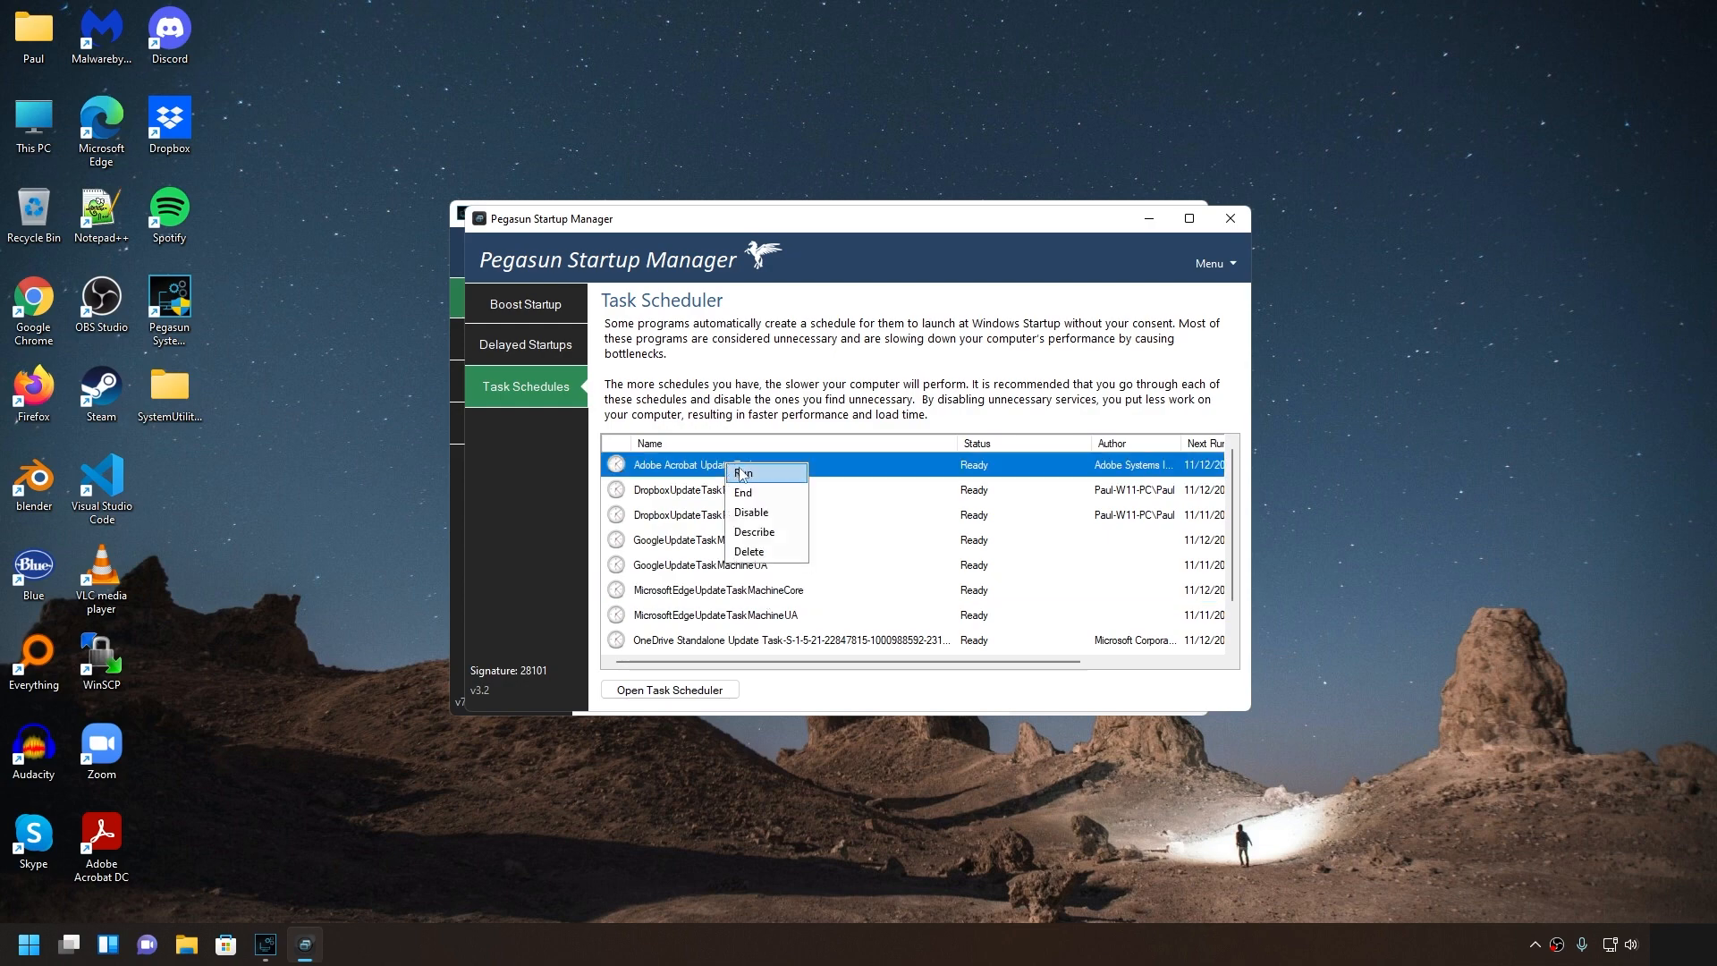
left_click(751, 512)
right_click(769, 592)
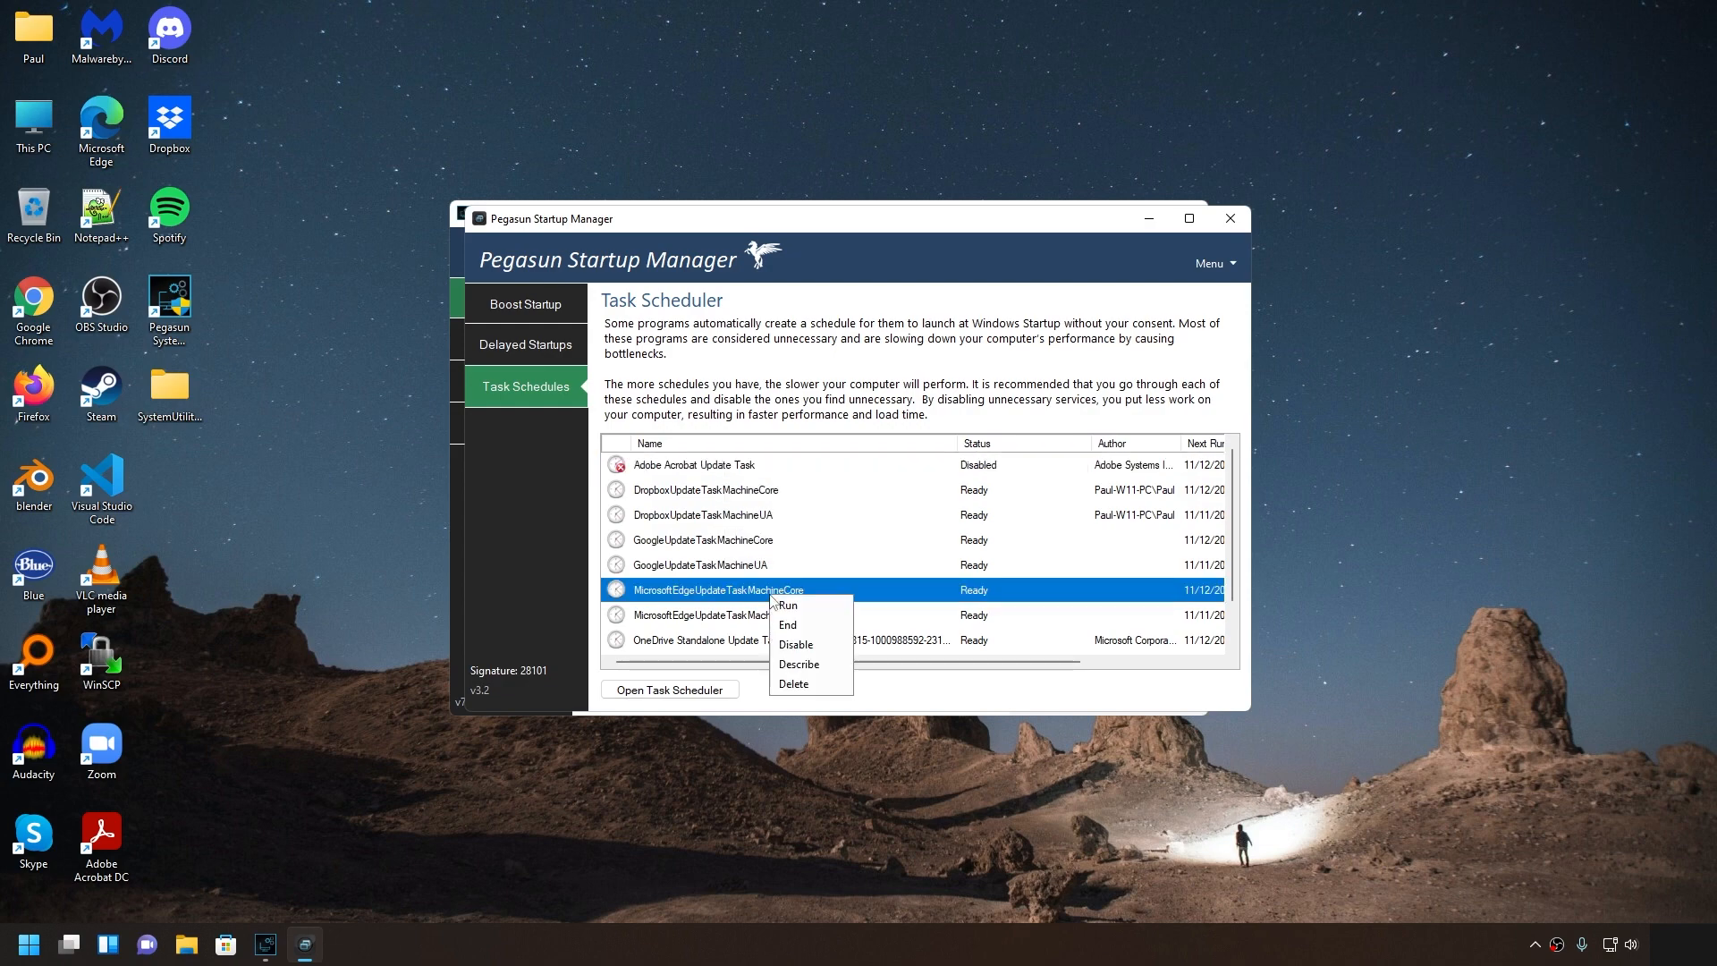
left_click(805, 643)
right_click(771, 615)
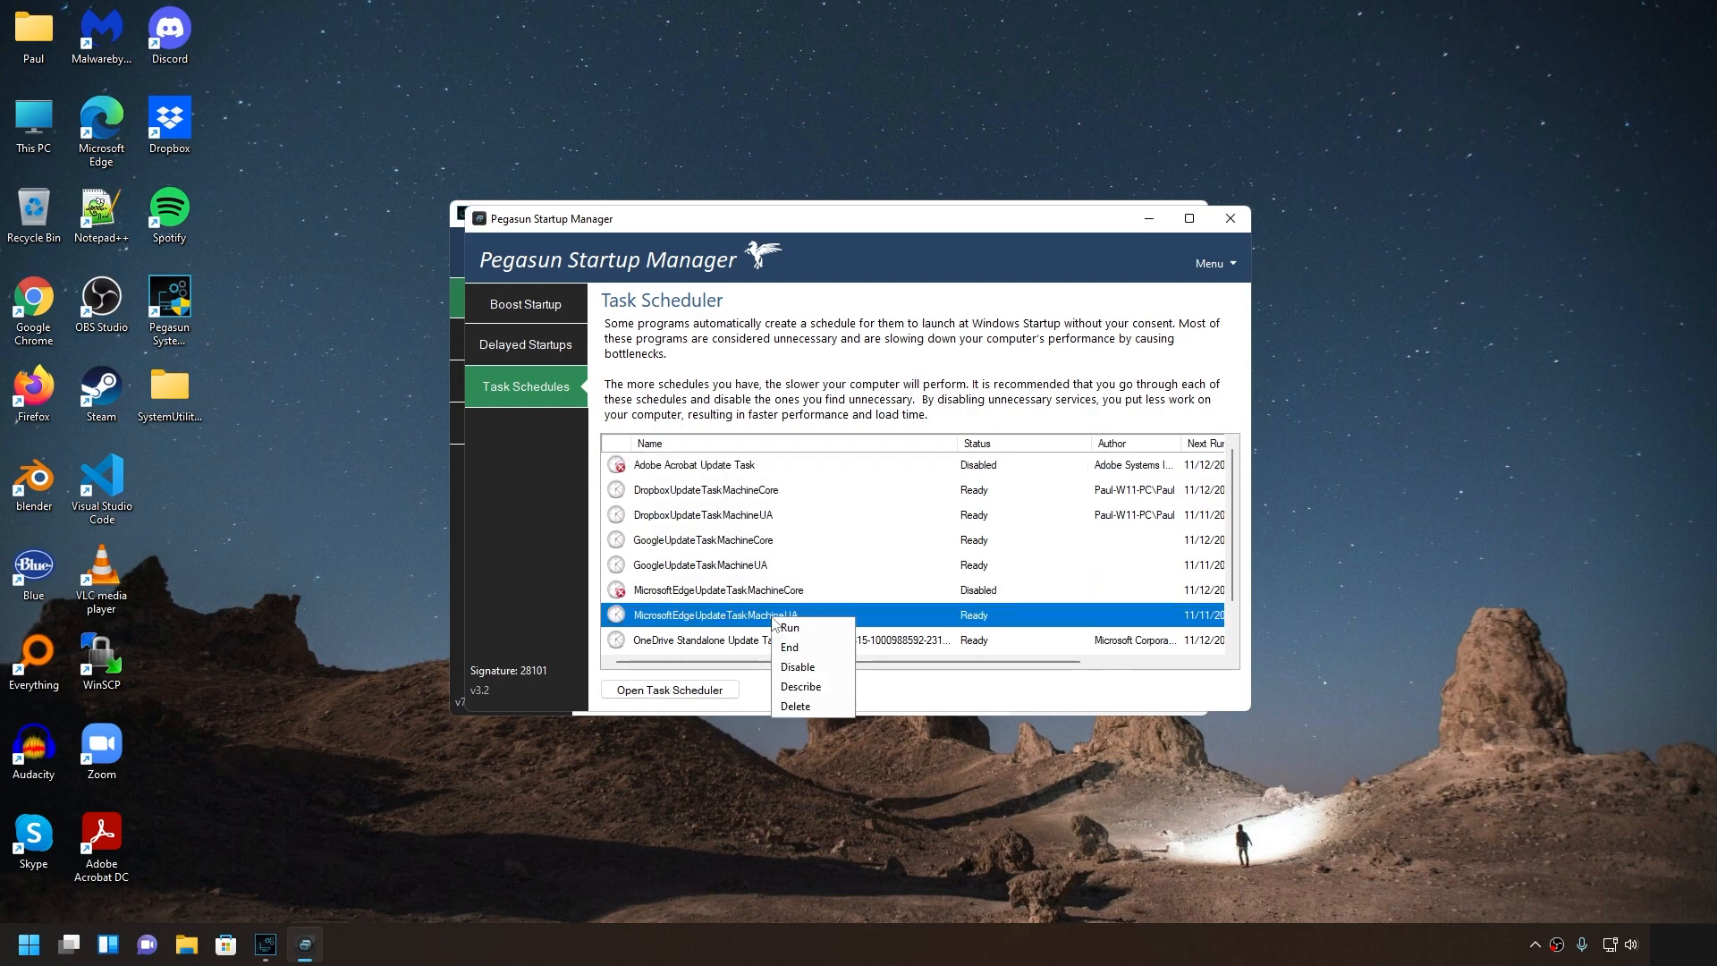
left_click(808, 669)
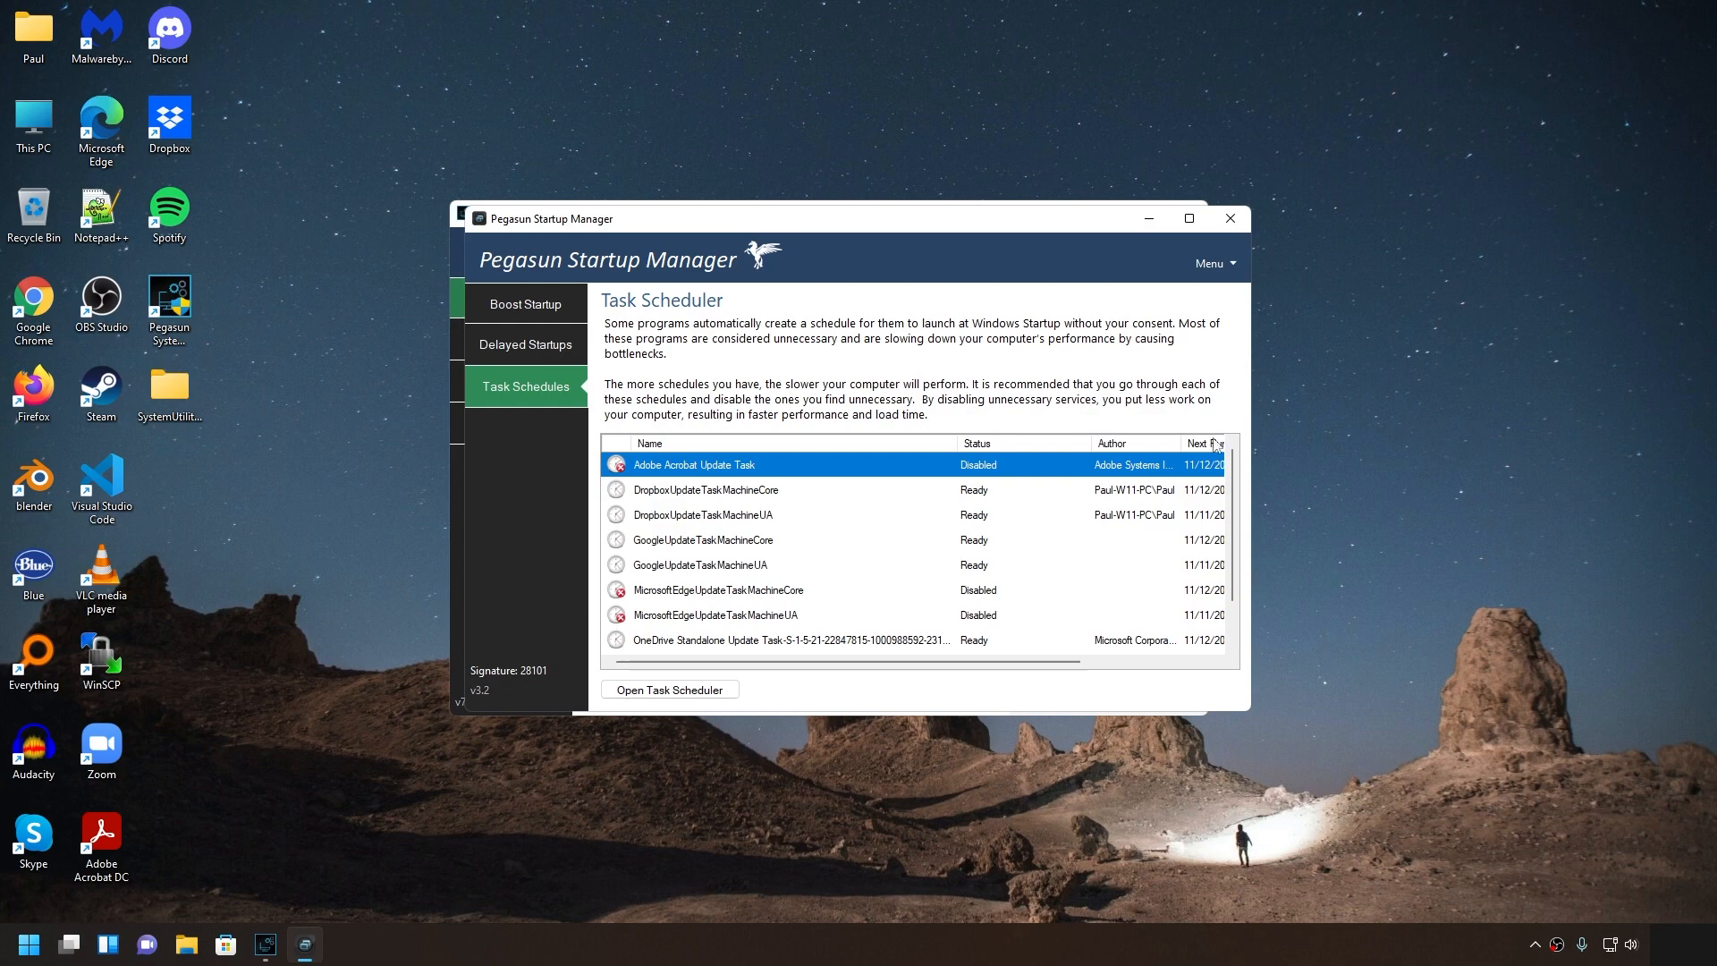
left_click(1237, 218)
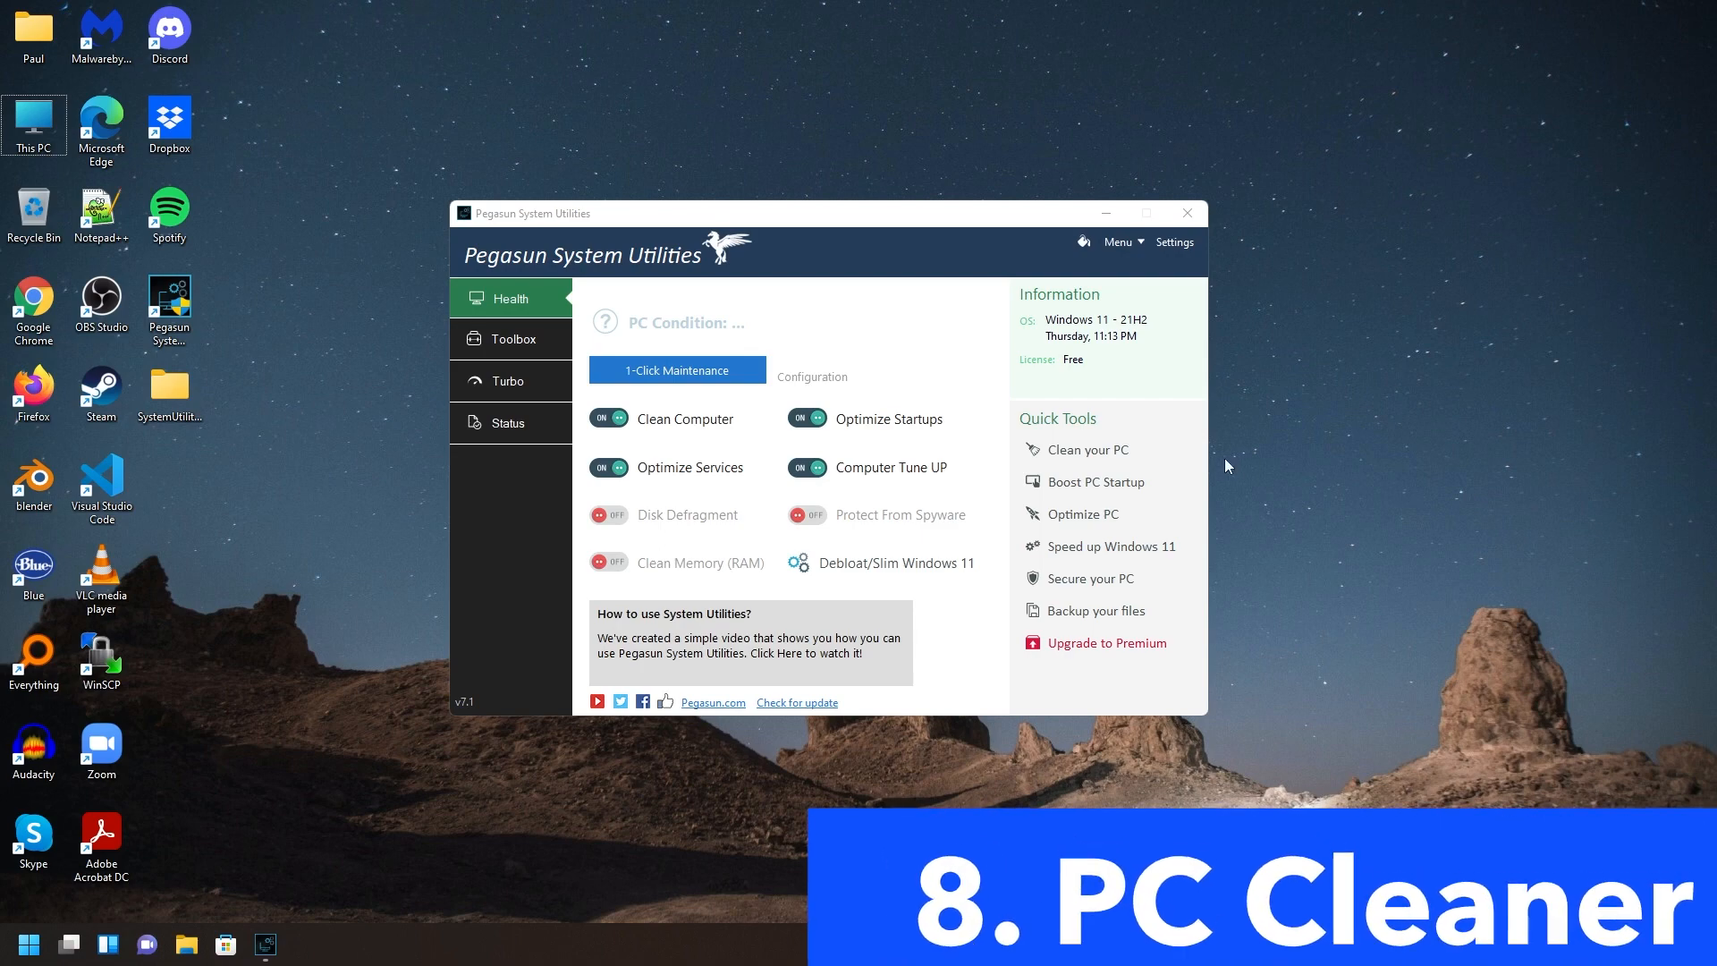
Open Pegasun PC Cleaner with a new system restore point, clean the preselected places with Windows Disk Cleanup included, and close it
left_click(1117, 459)
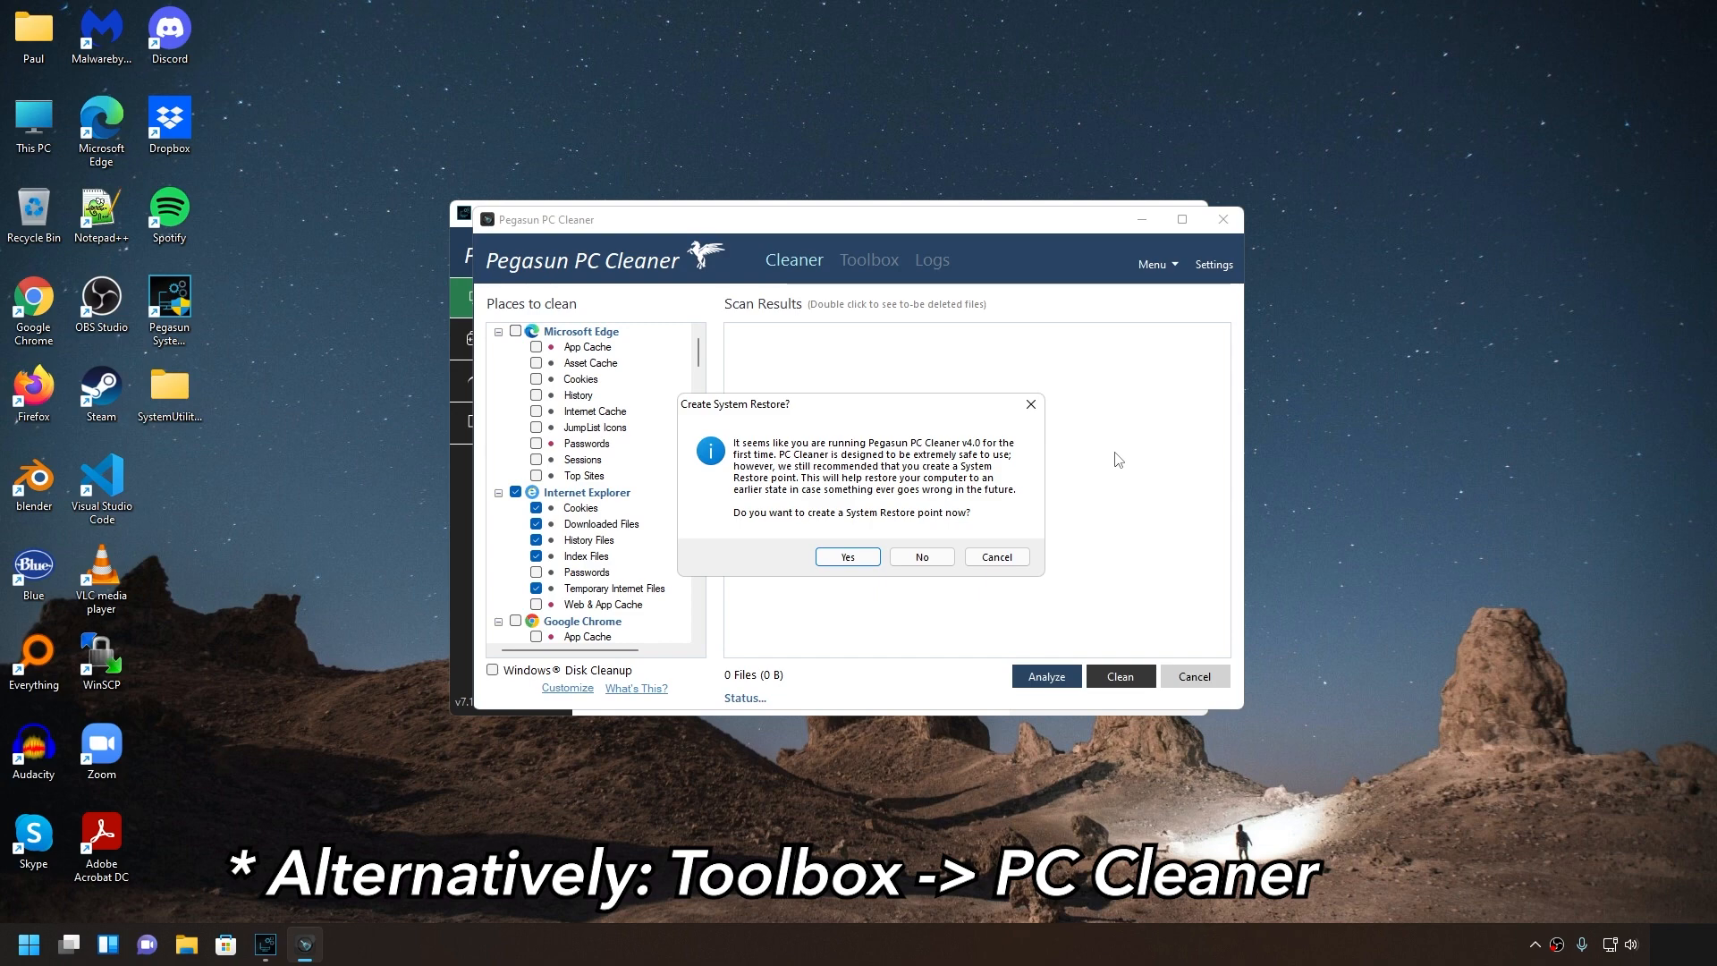
left_click(841, 559)
left_click(1019, 531)
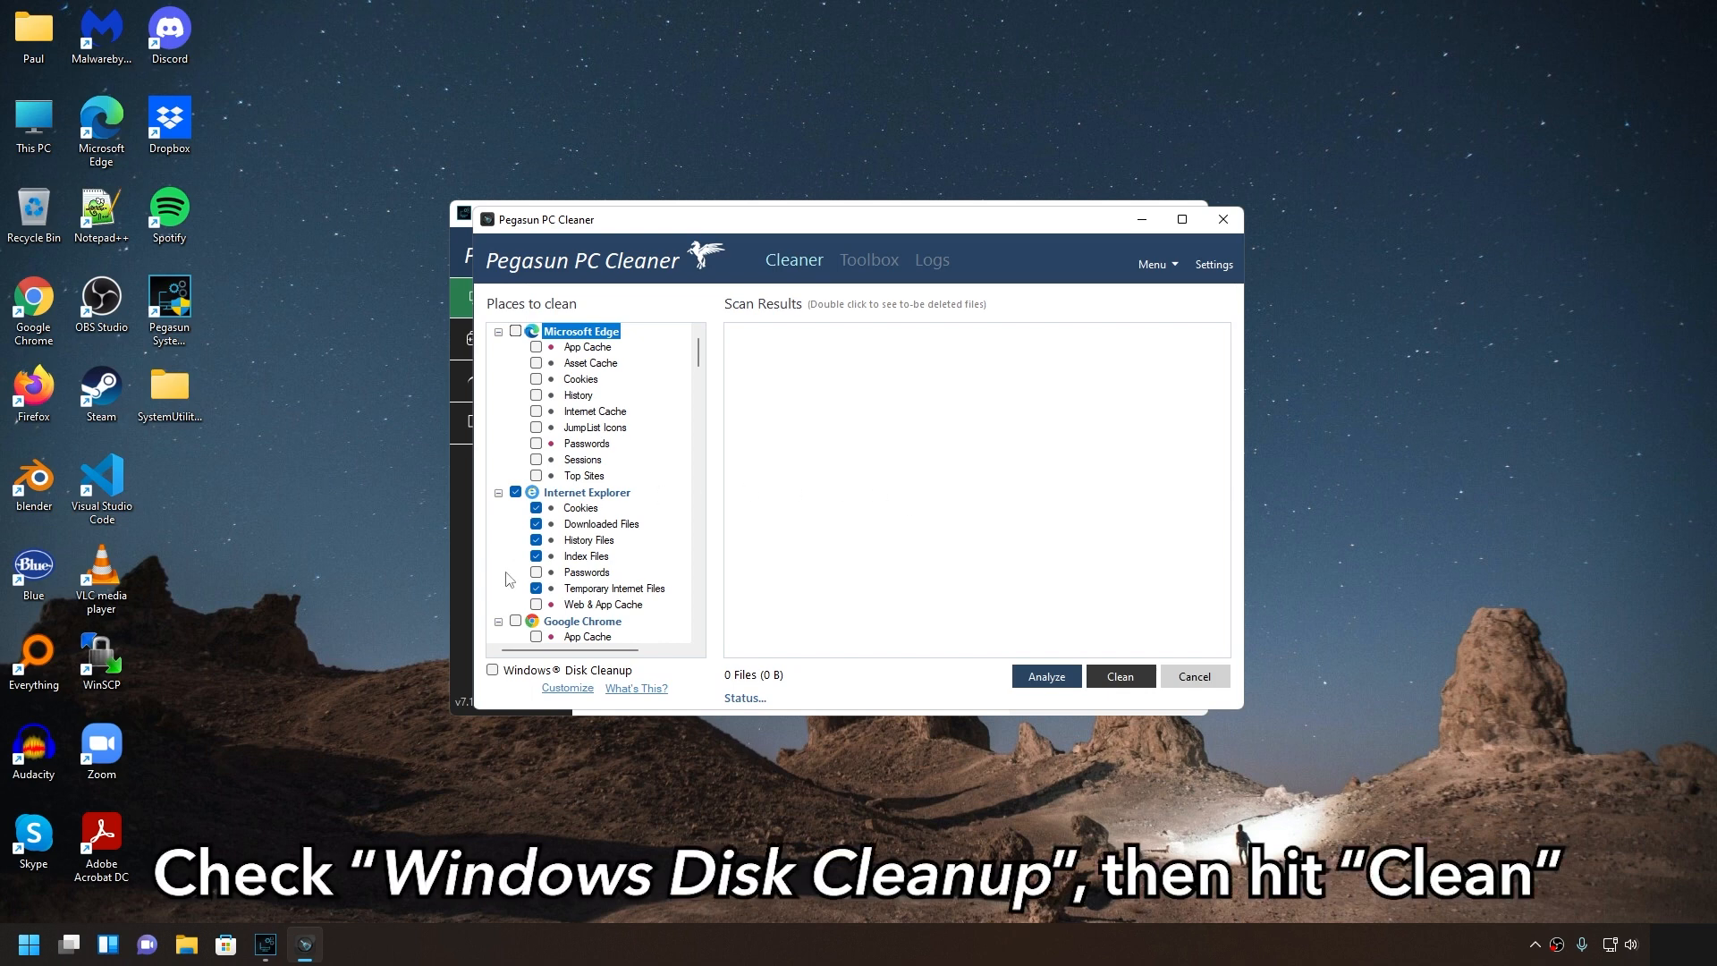
left_click(493, 669)
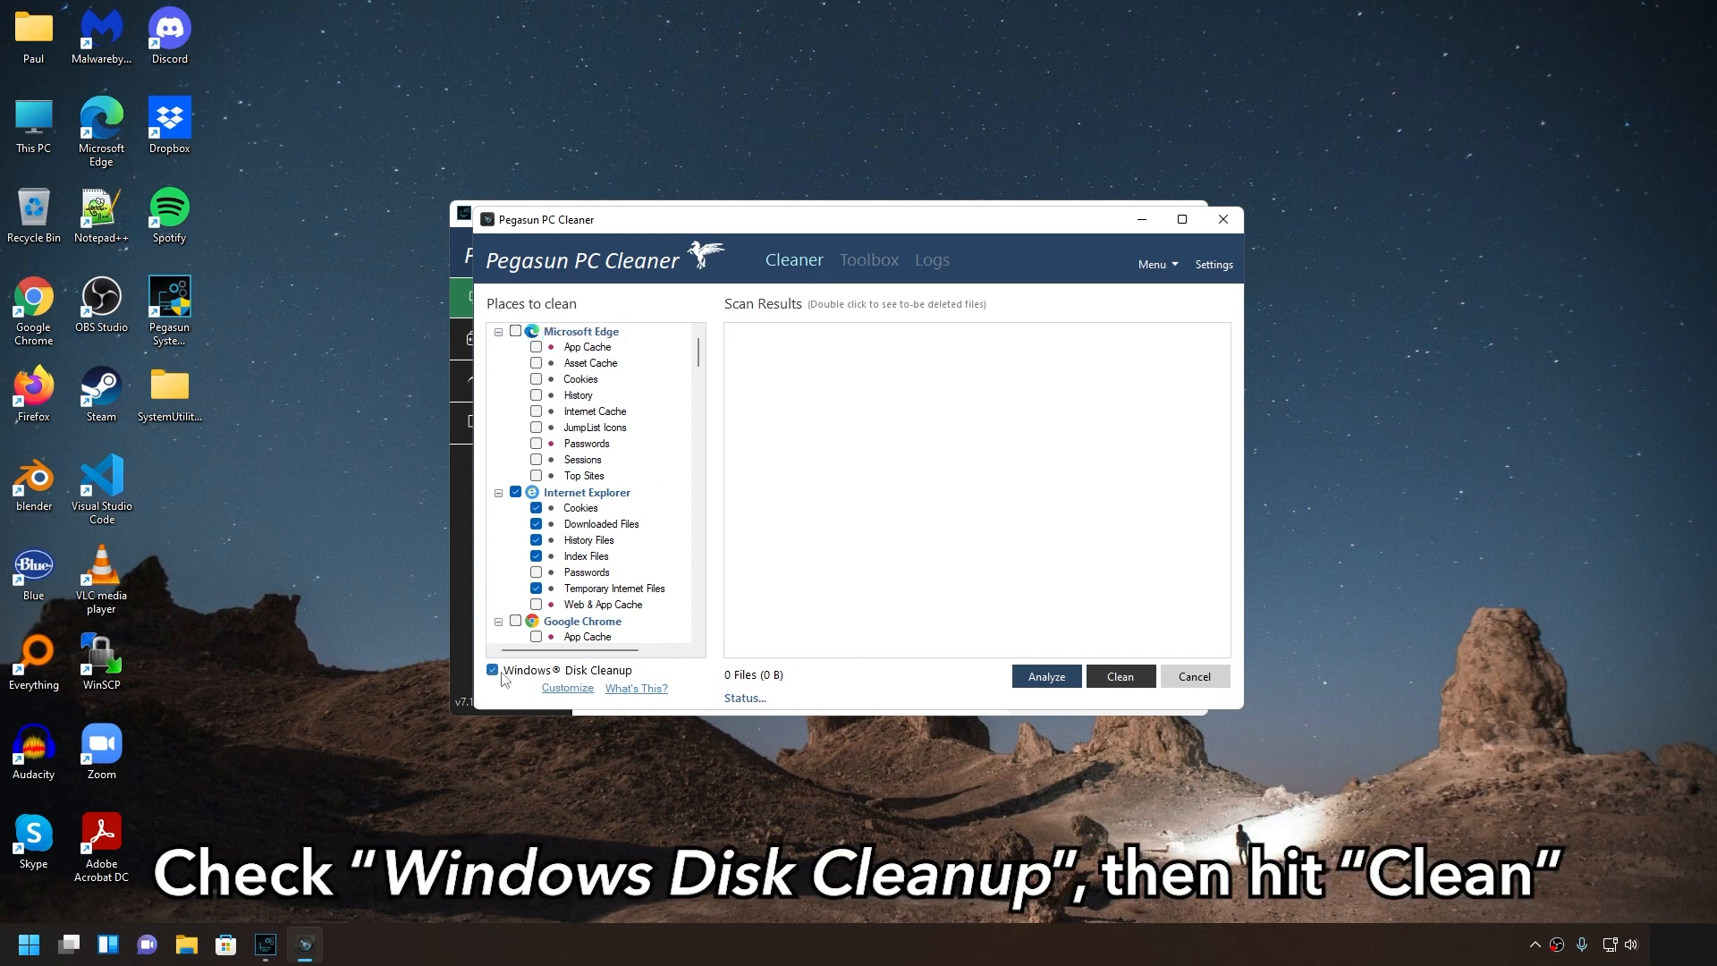
left_click(1136, 681)
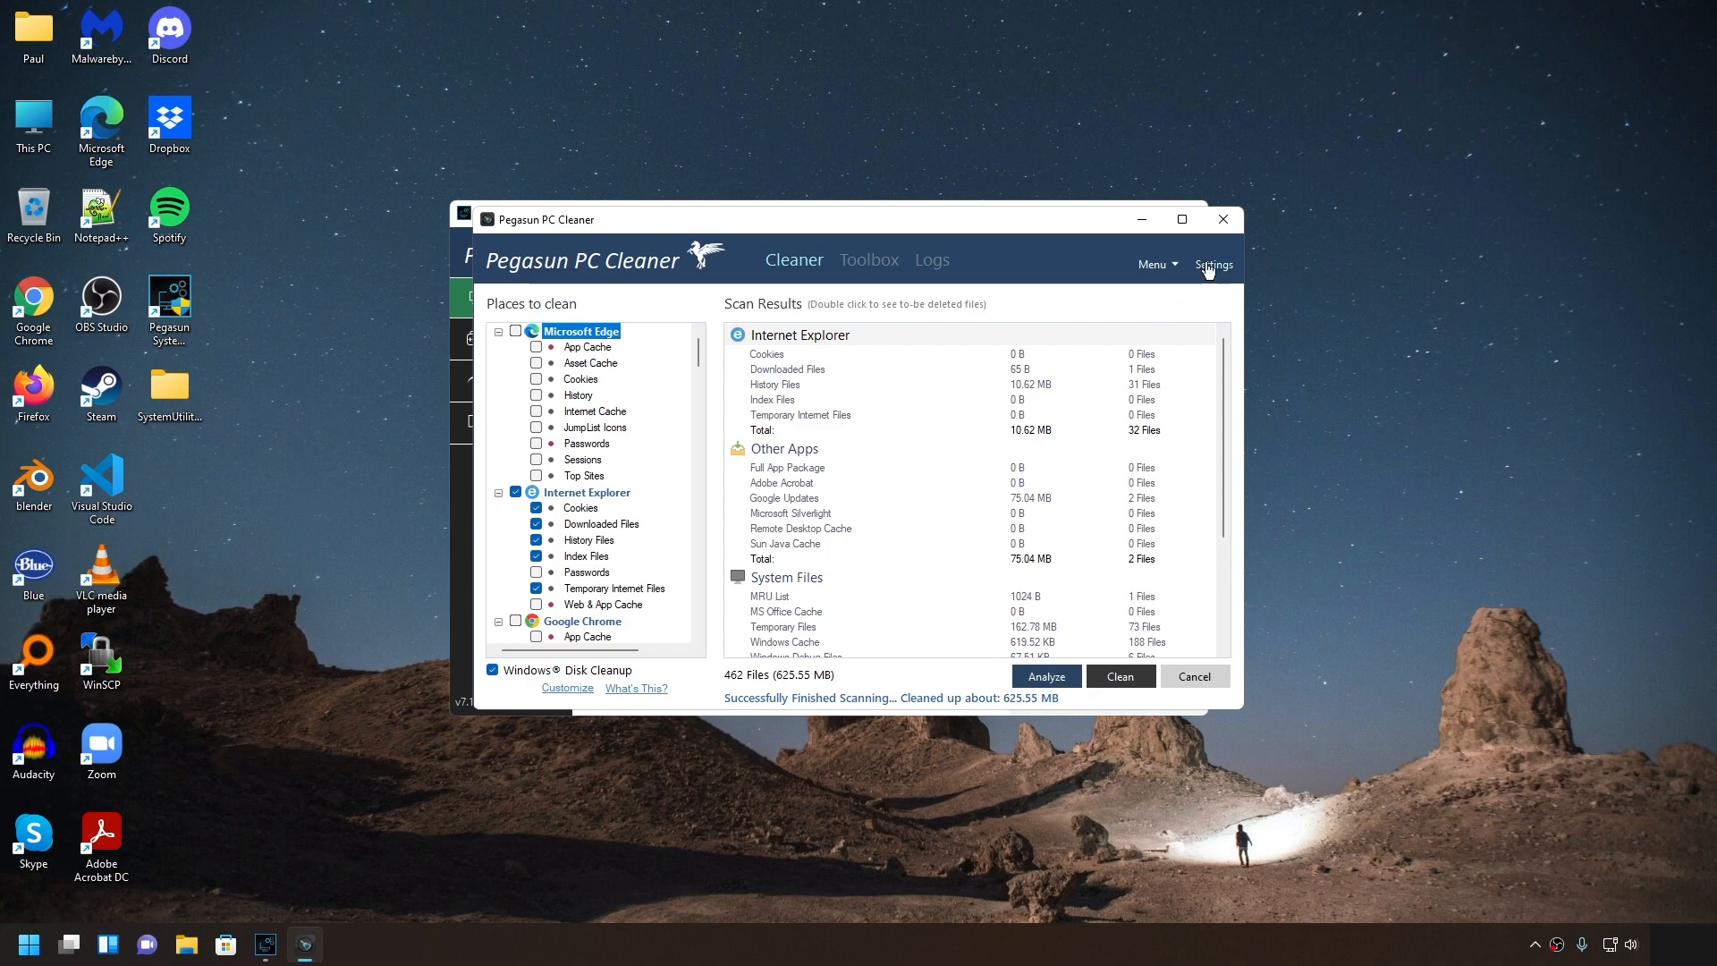
left_click(1223, 220)
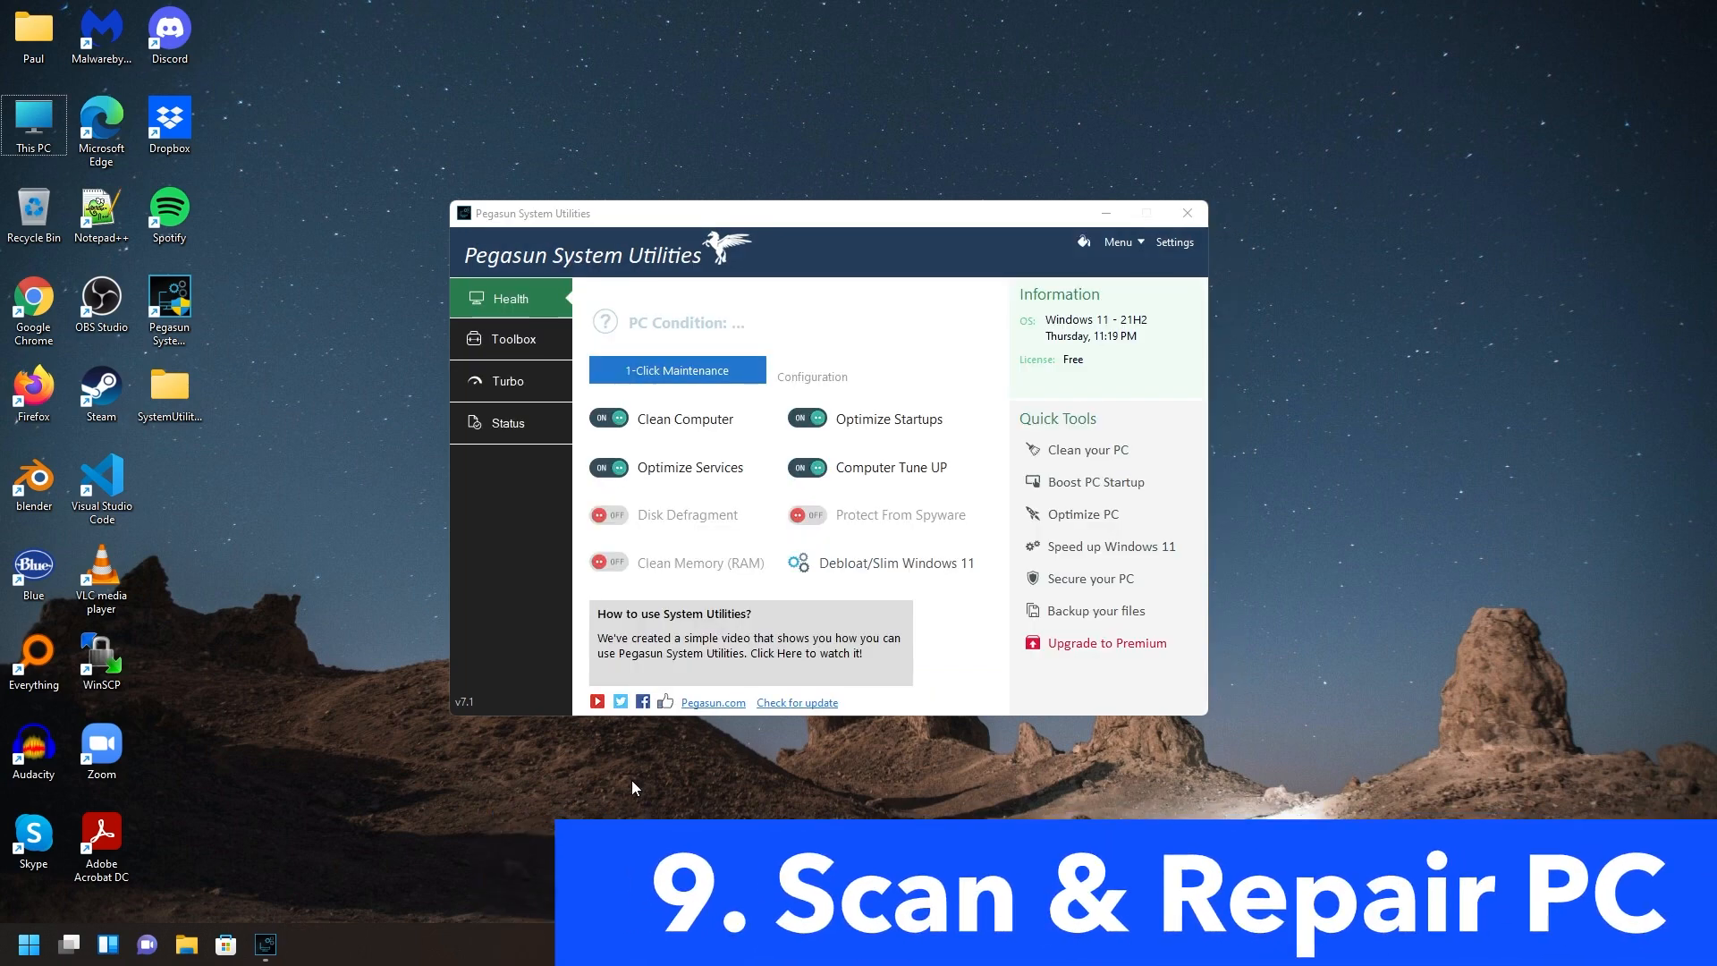
Start Scan & Repair for This PC in Pegasun PC Repair, agree to continue, and minimize the repair window
left_click(508, 339)
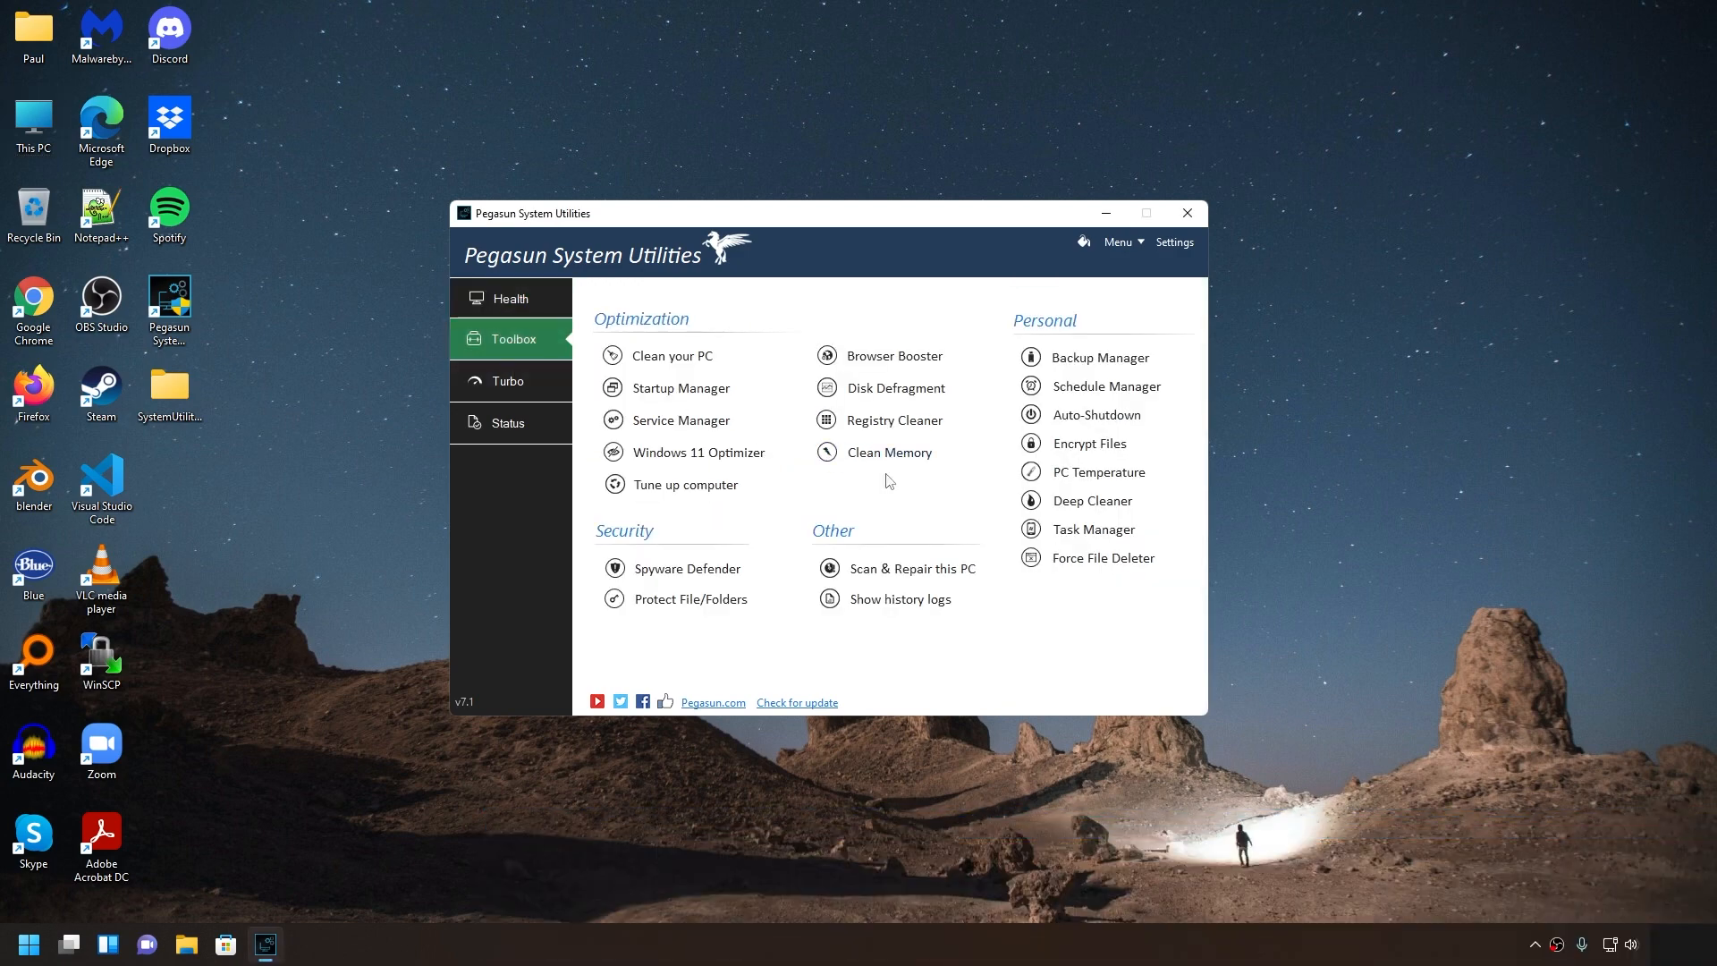
left_click(918, 572)
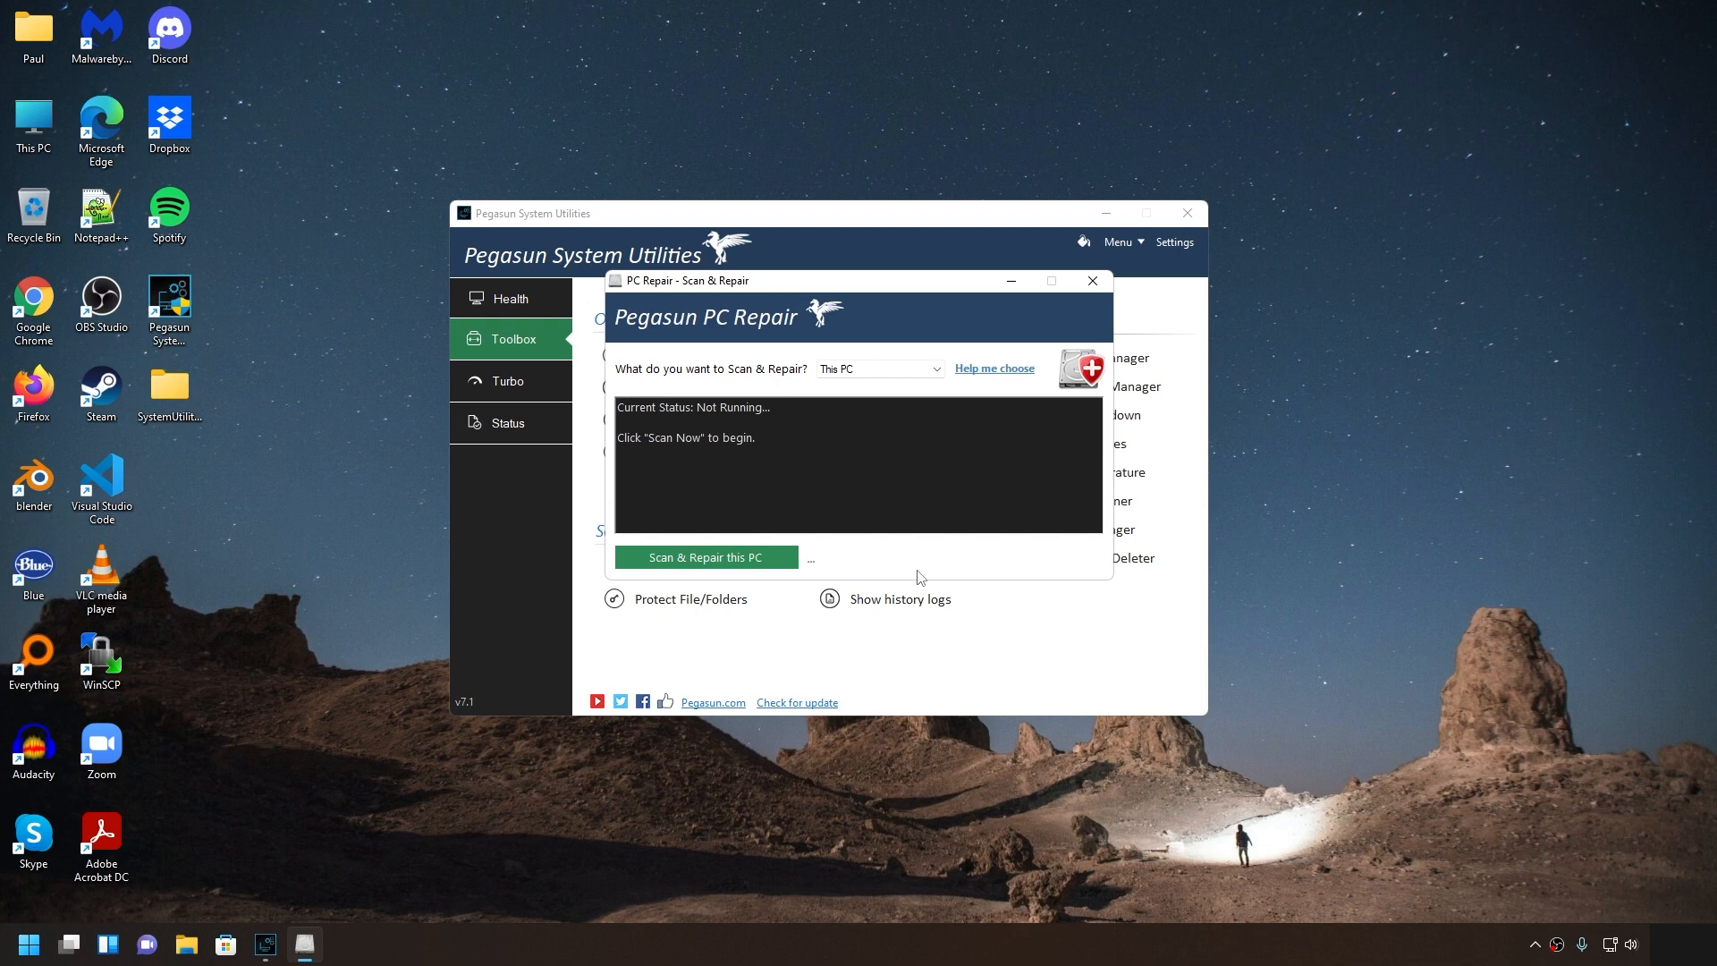
left_click(766, 565)
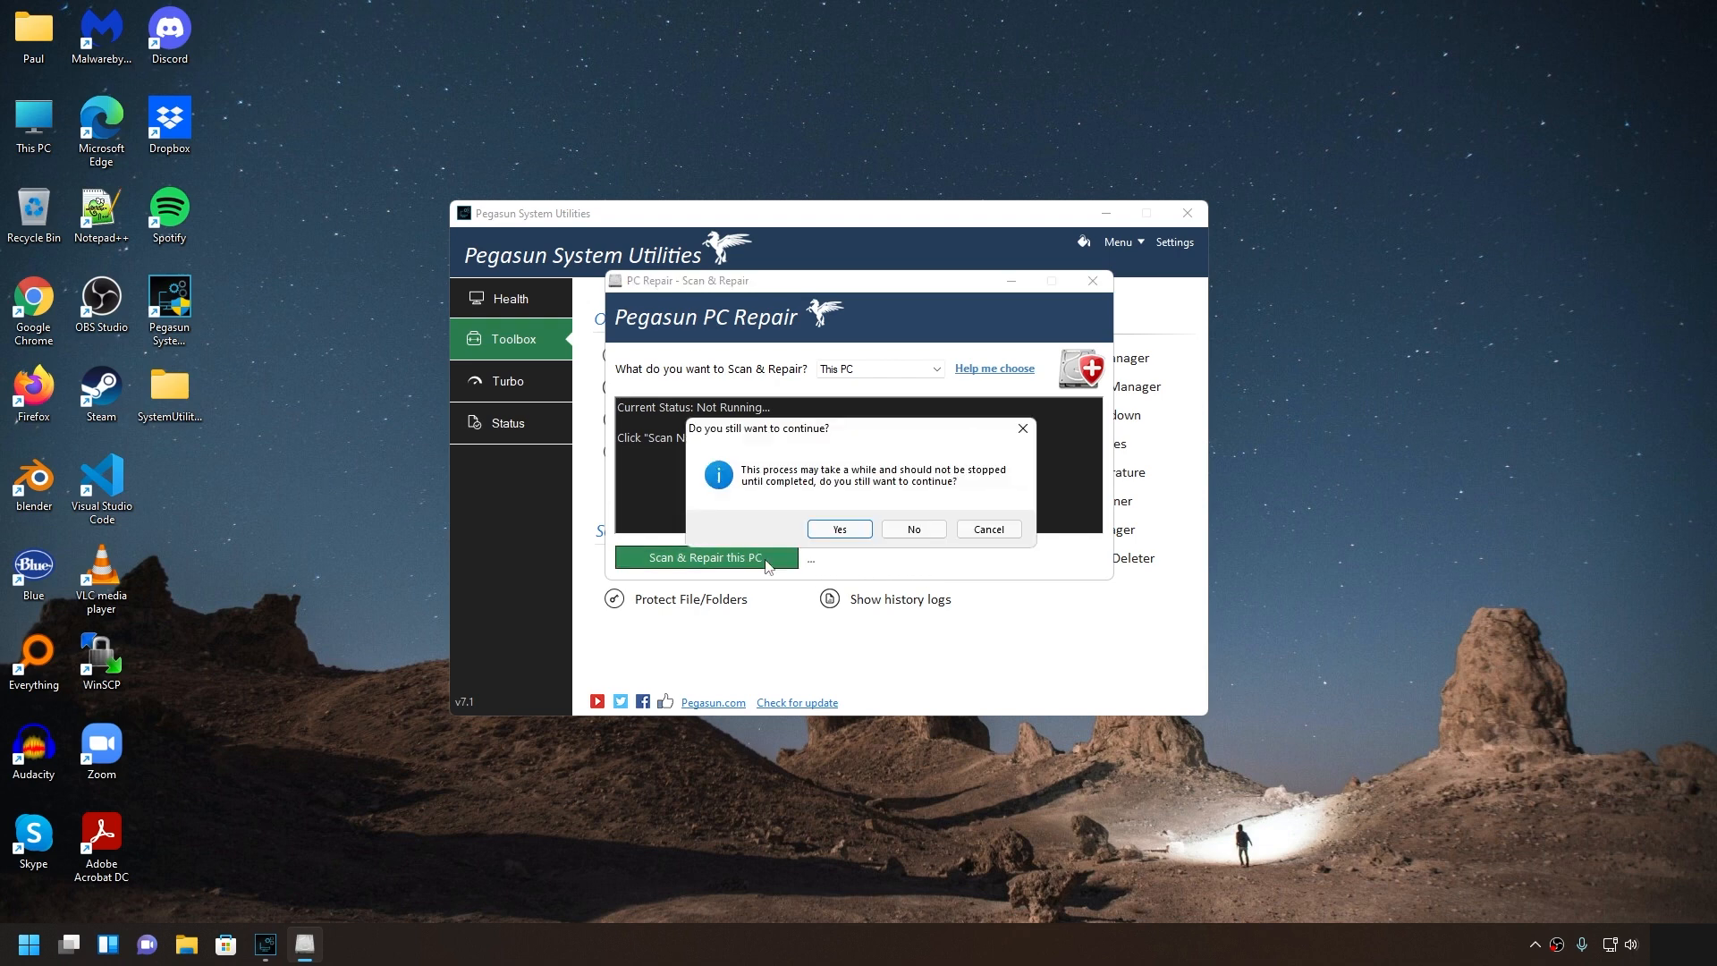
left_click(840, 529)
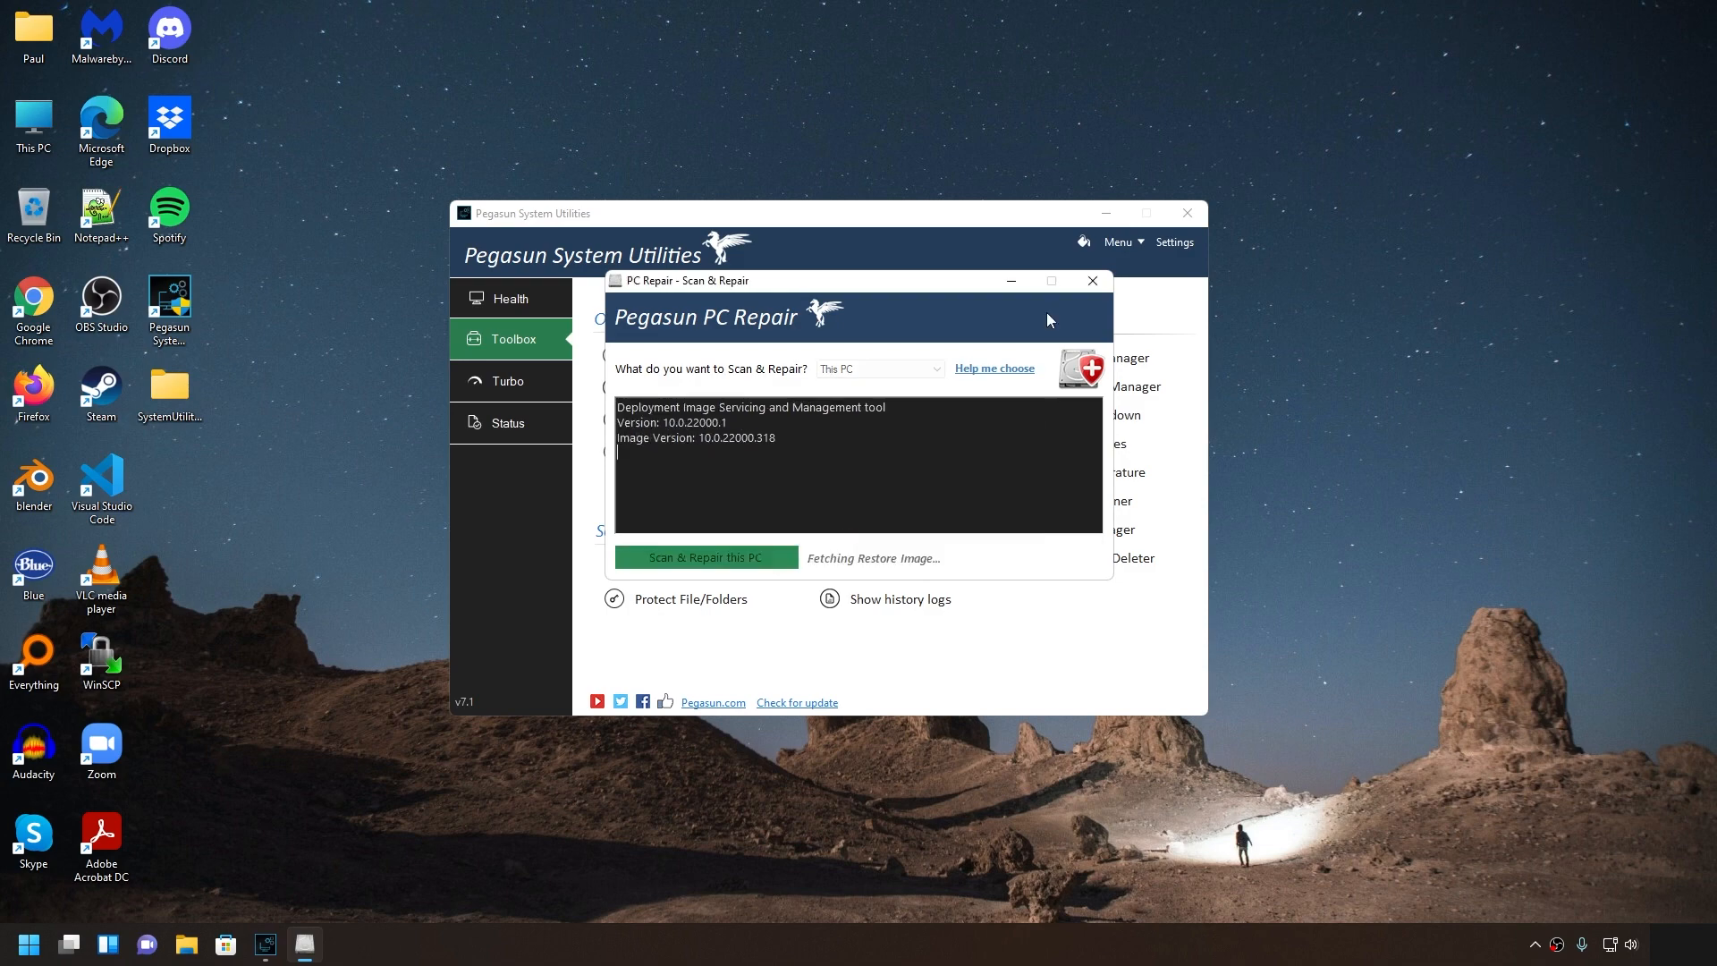
left_click(1014, 282)
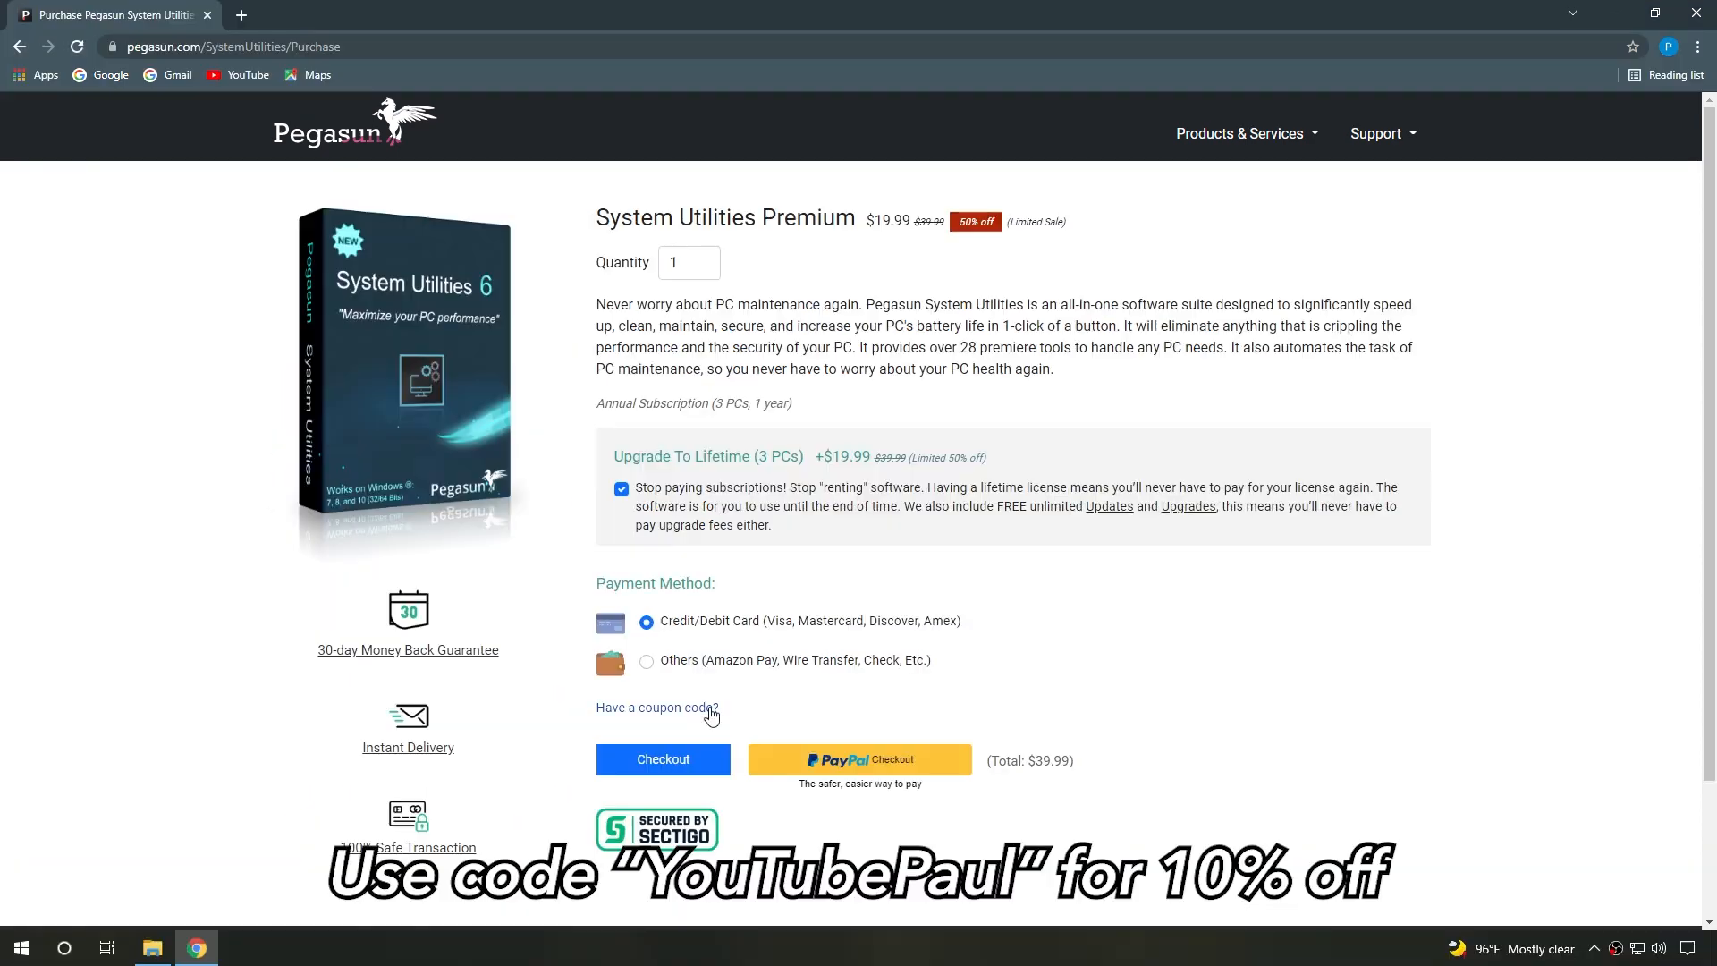
Apply the coupon code YouTubePaul to the System Utilities Premium order on the Pegasun purchase page in the browser
left_click(711, 716)
left_click(793, 734)
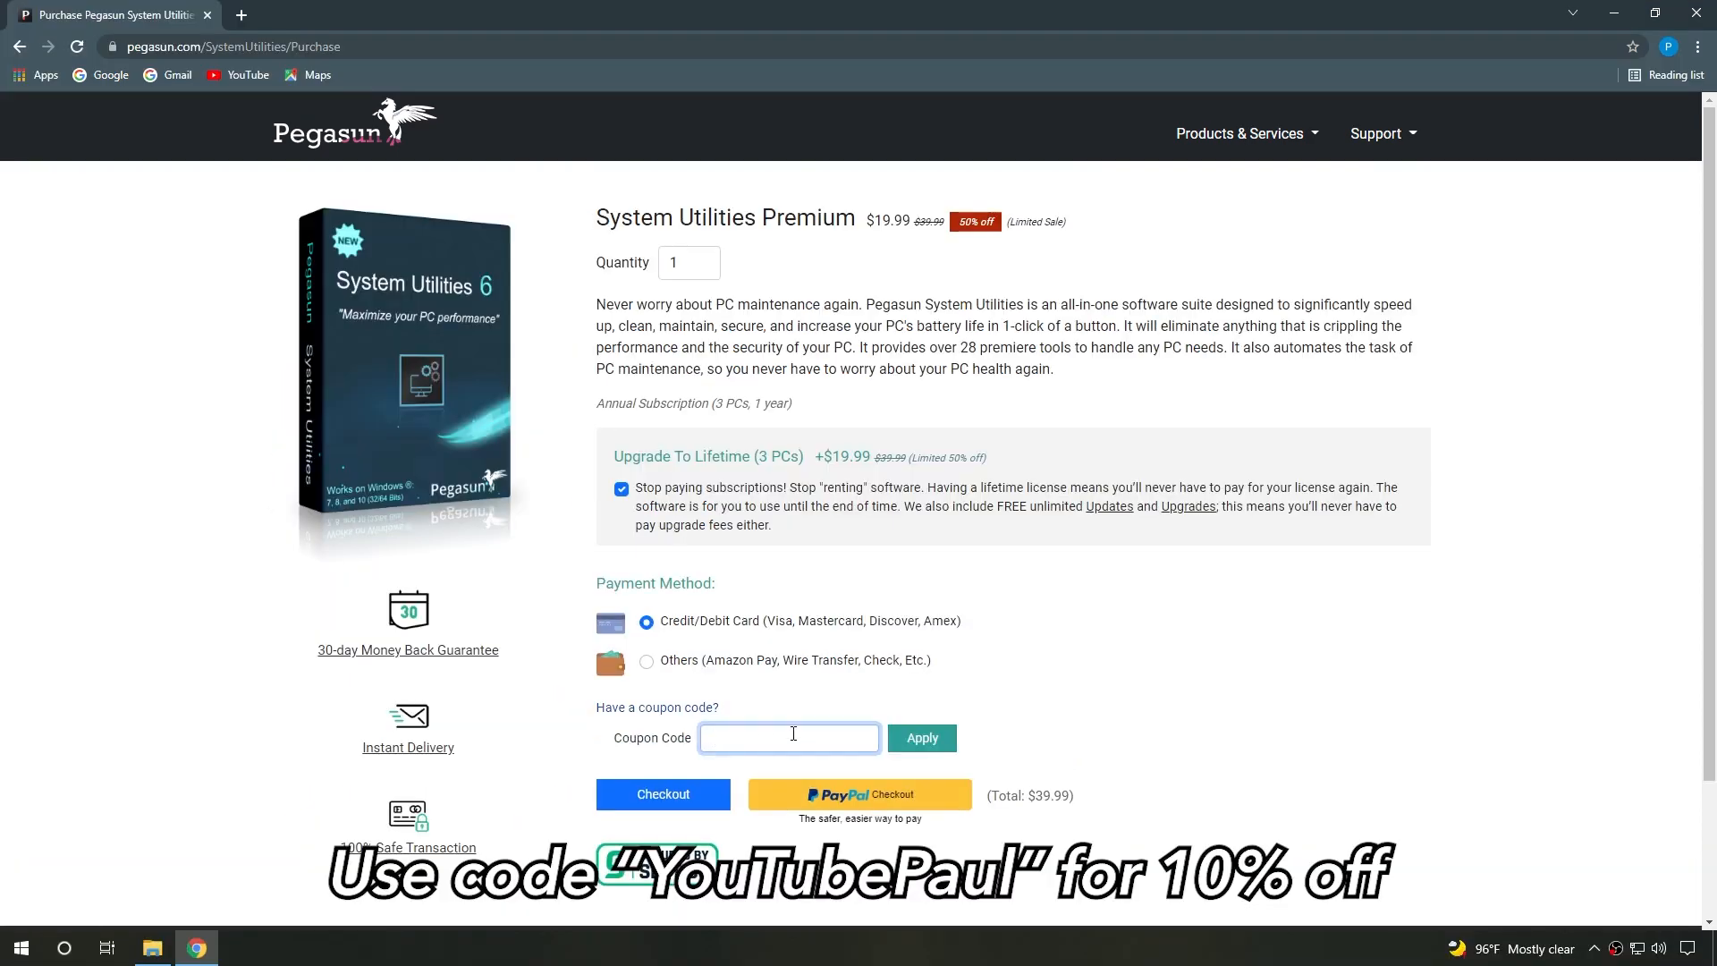
type("YouTubePaul")
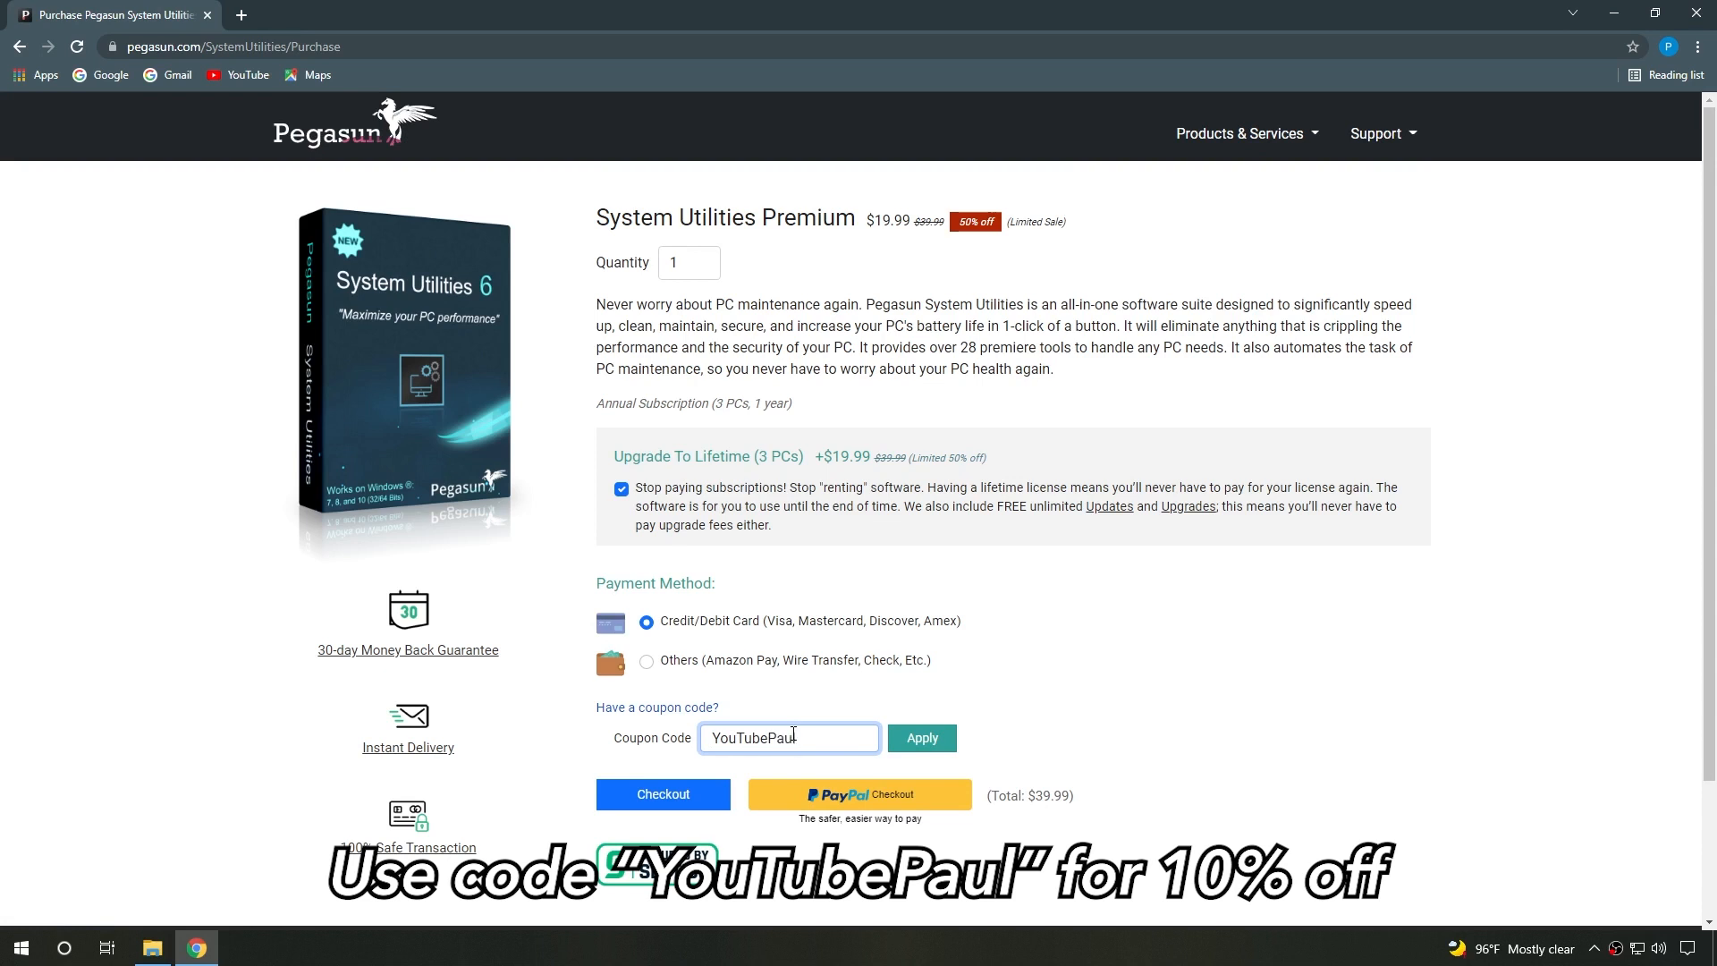
left_click(925, 742)
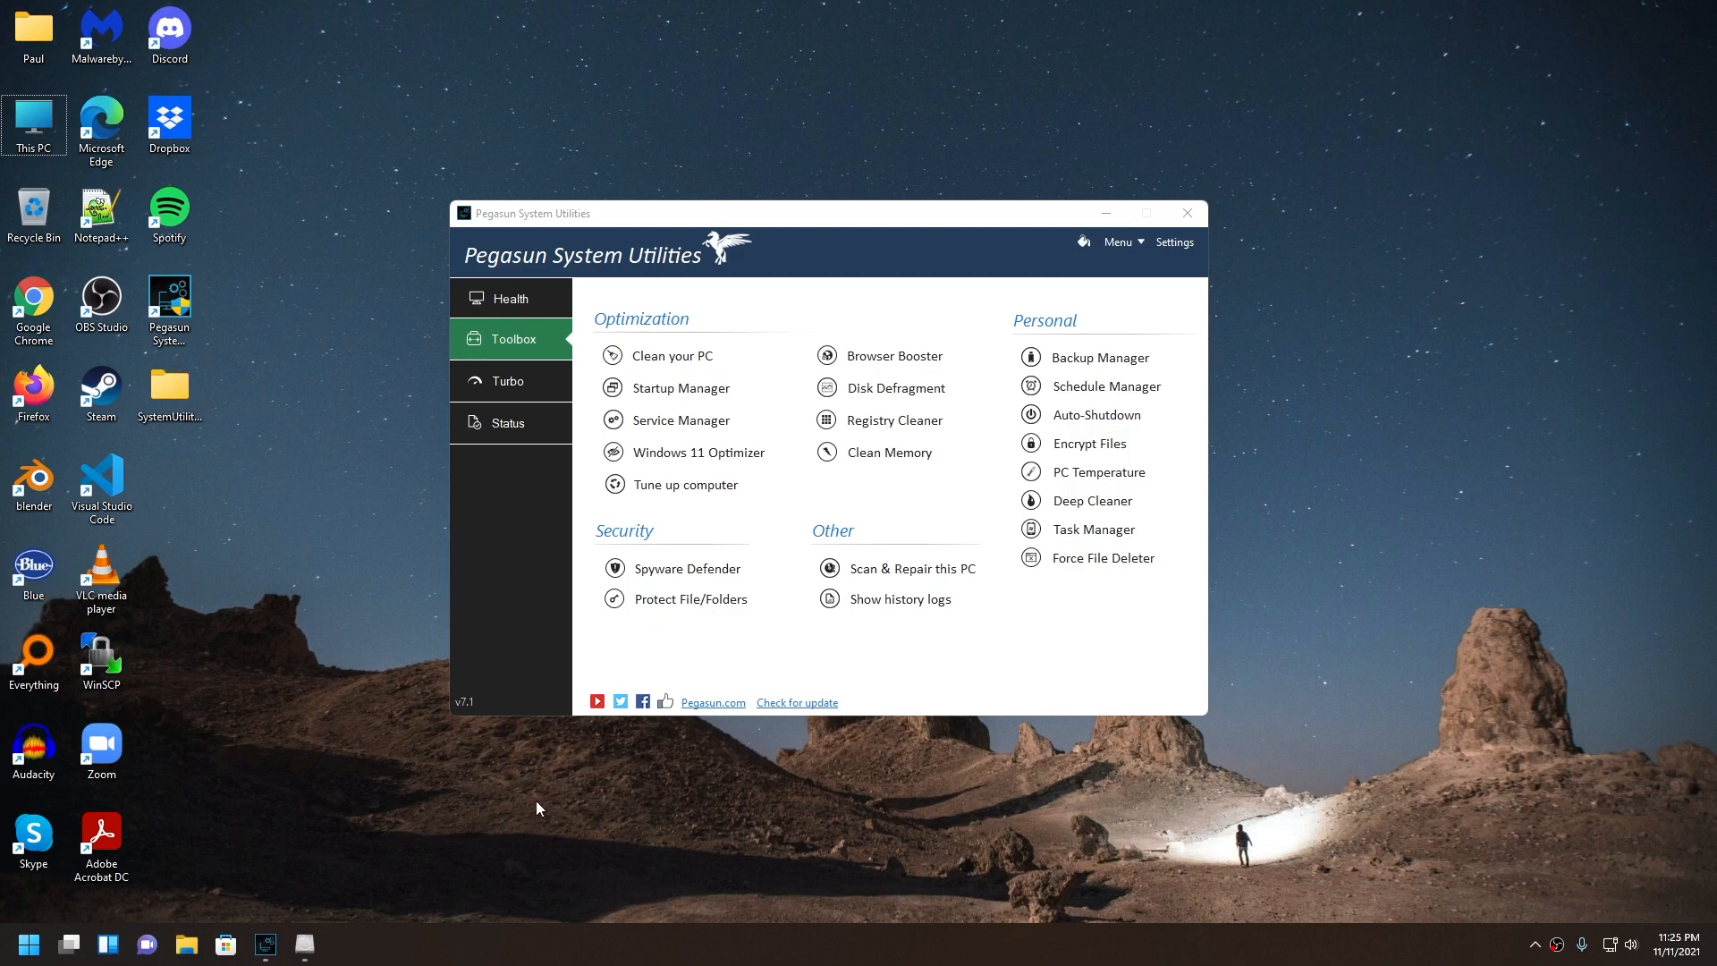
Open the Premium upgrade from the Health page of Pegasun System Utilities and acknowledge the completed licence registration
left_click(512, 301)
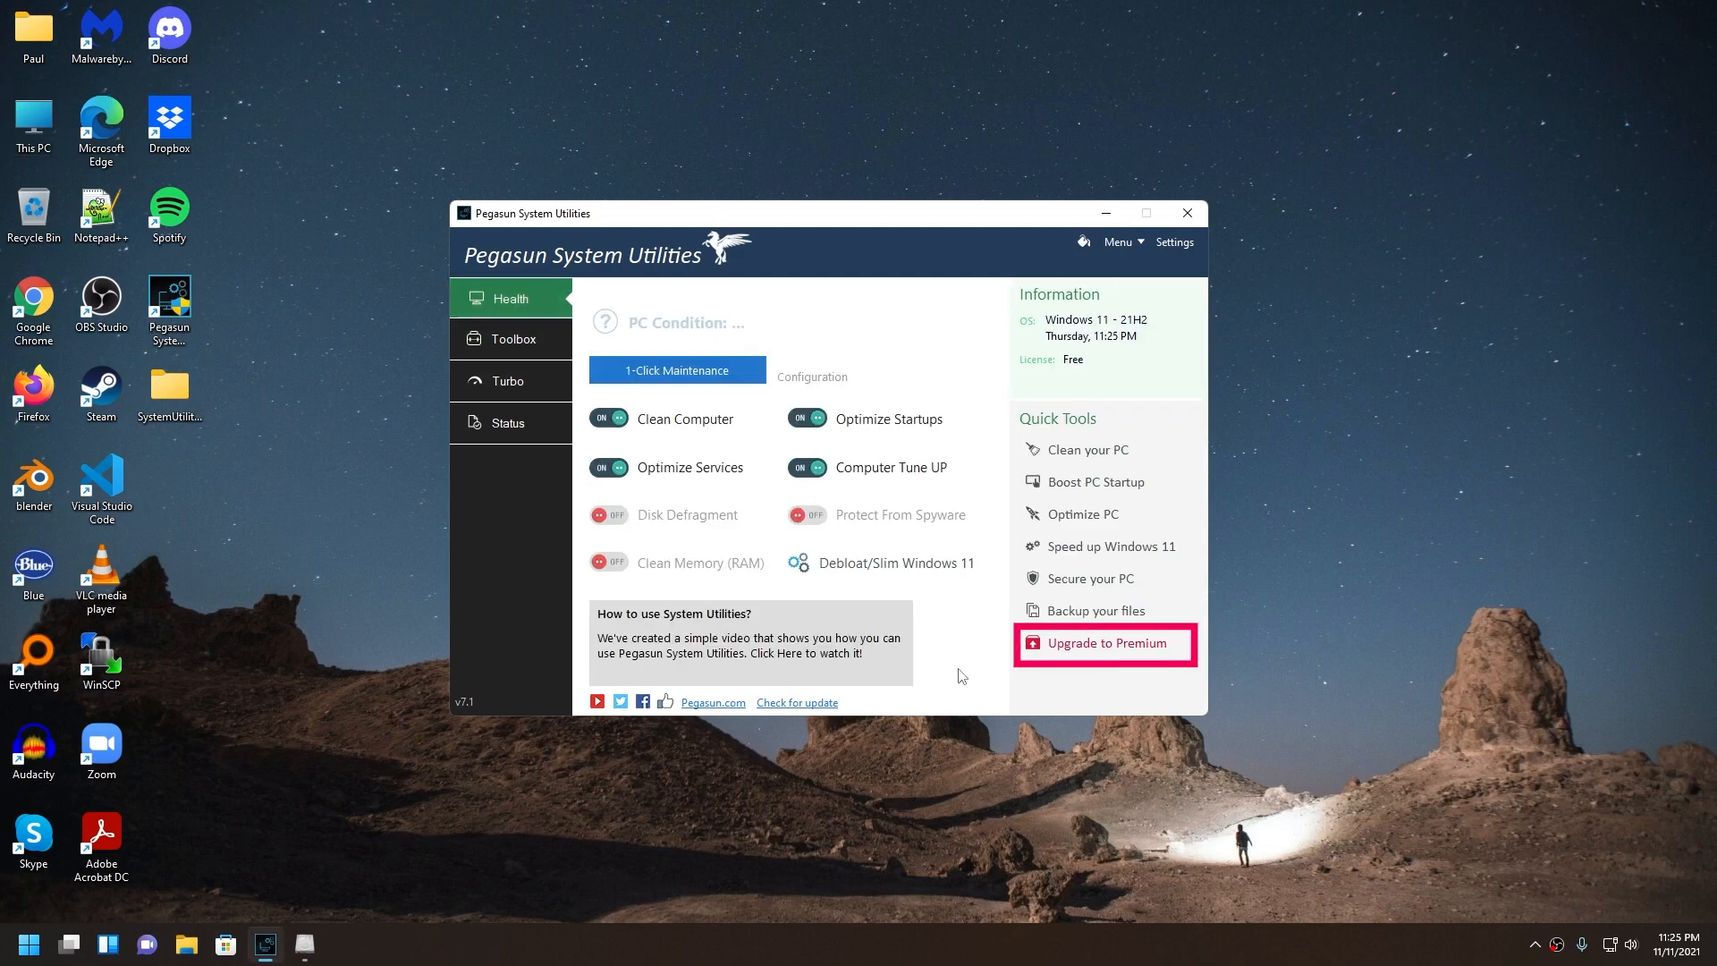
left_click(1128, 643)
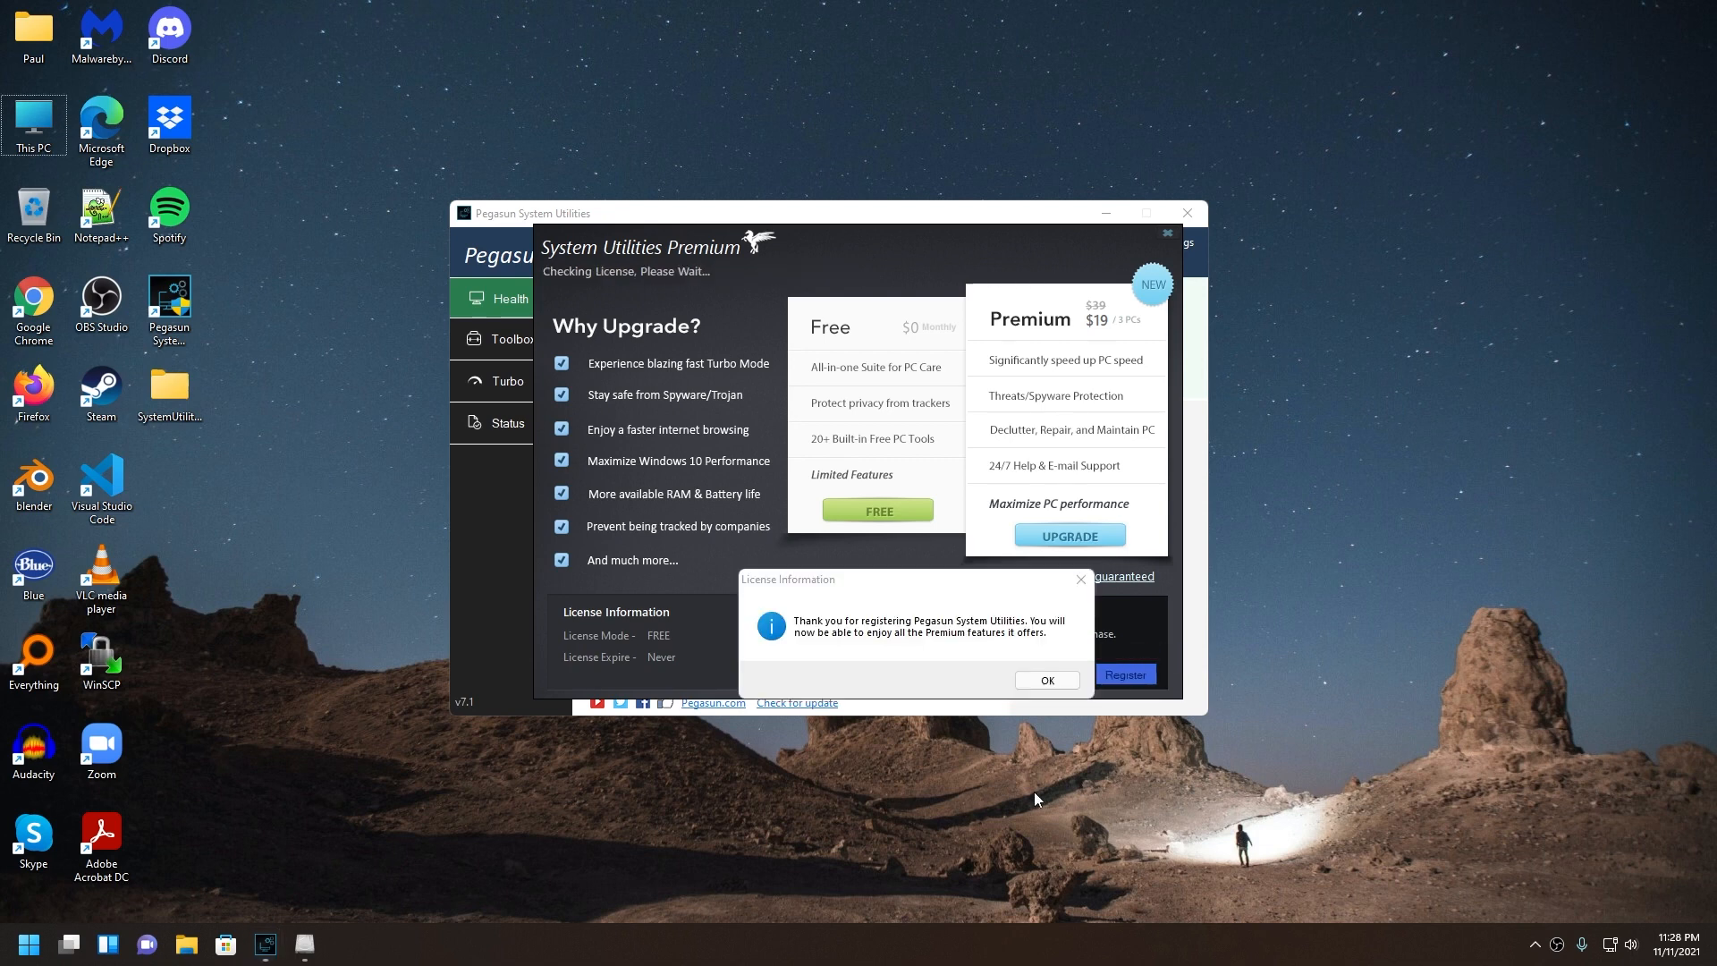
left_click(945, 678)
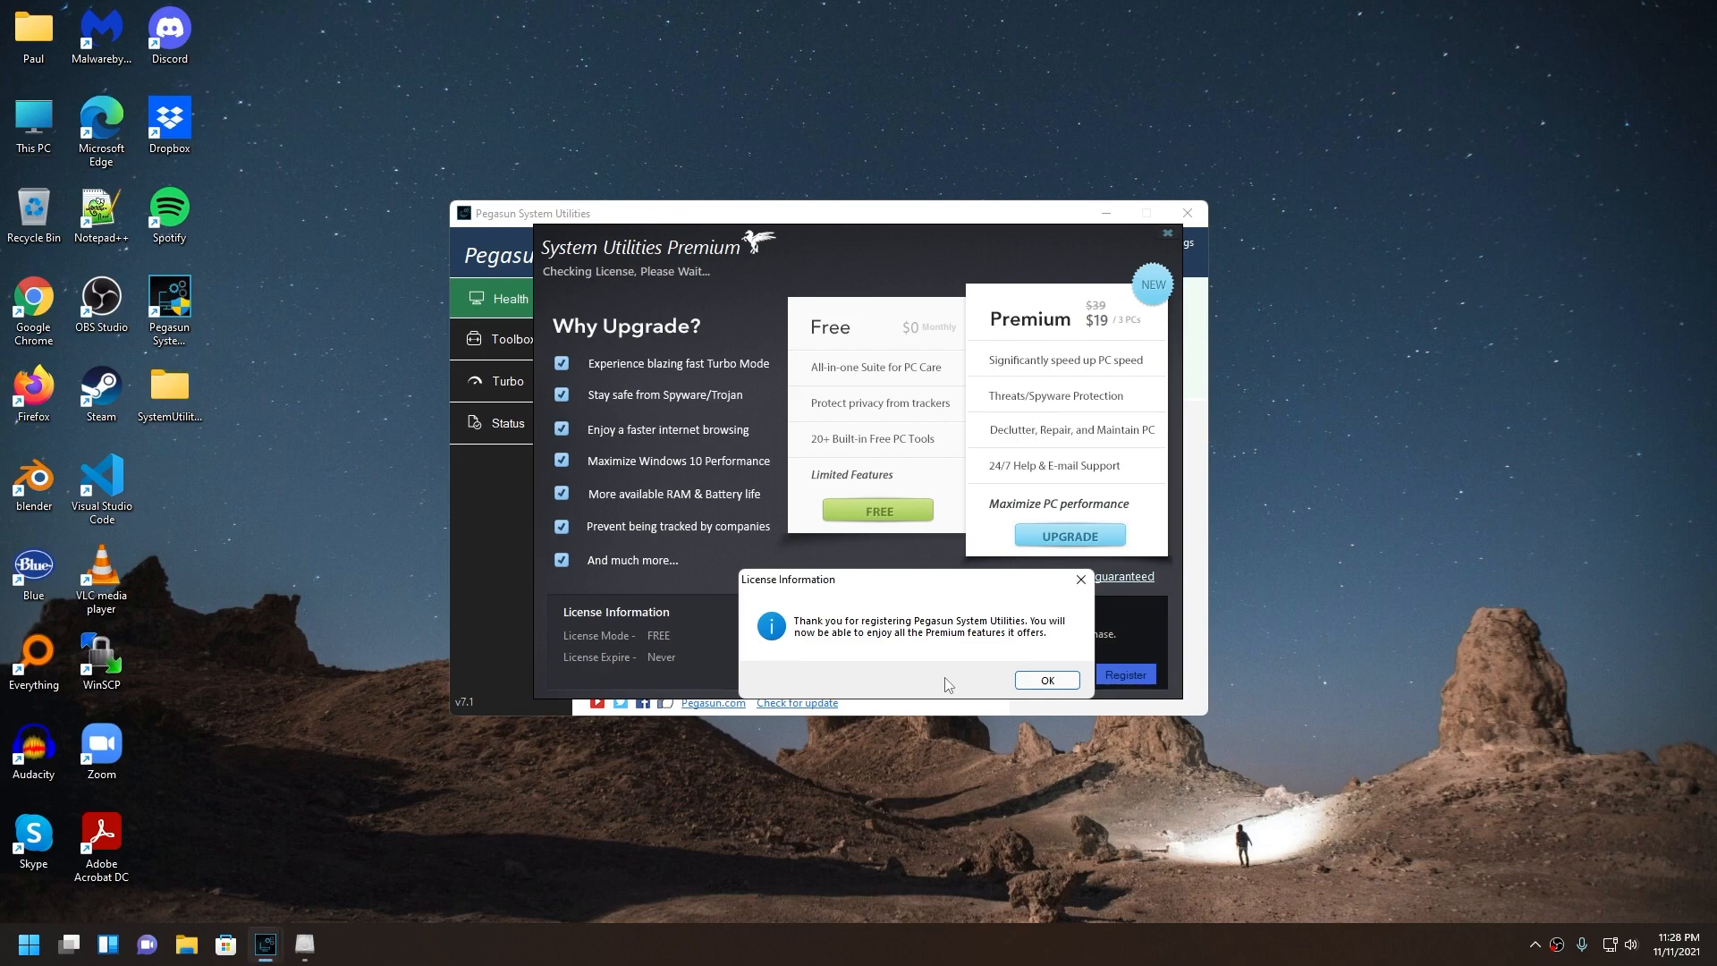
left_click(1026, 685)
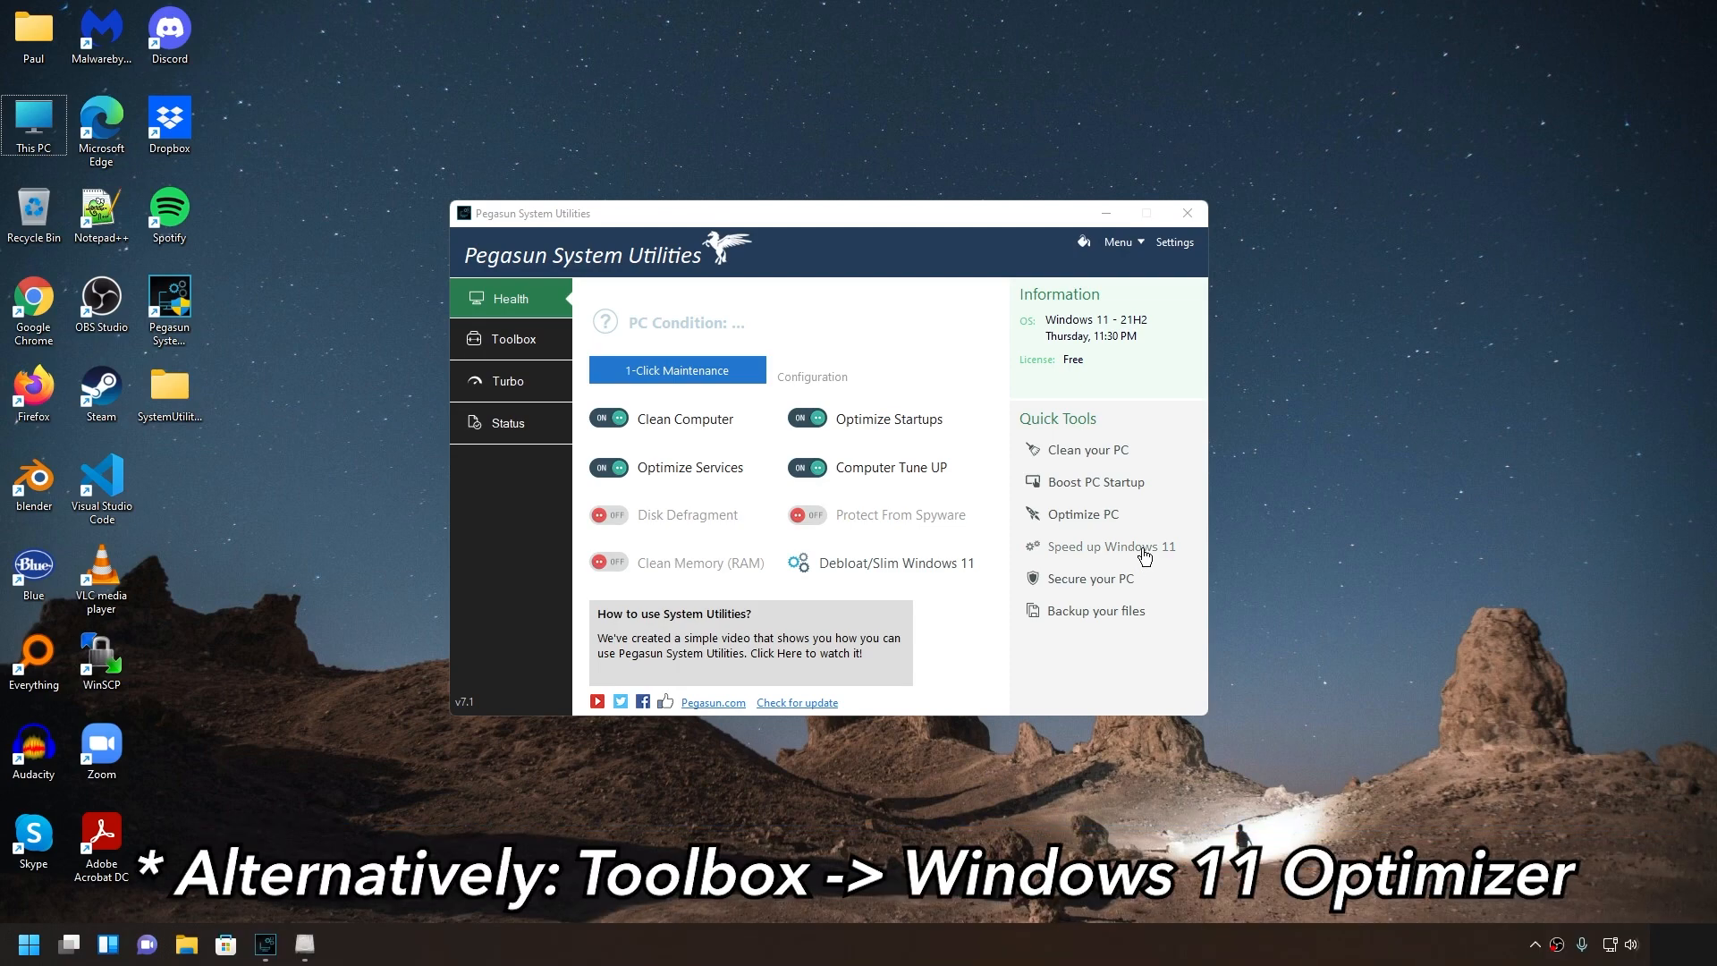
In Windows 11 Optimizer, additionally select Remove bloat/promotional Windows Store Apps, Disable Mixed Reality Portal and Disable Live Tiles
left_click(1145, 555)
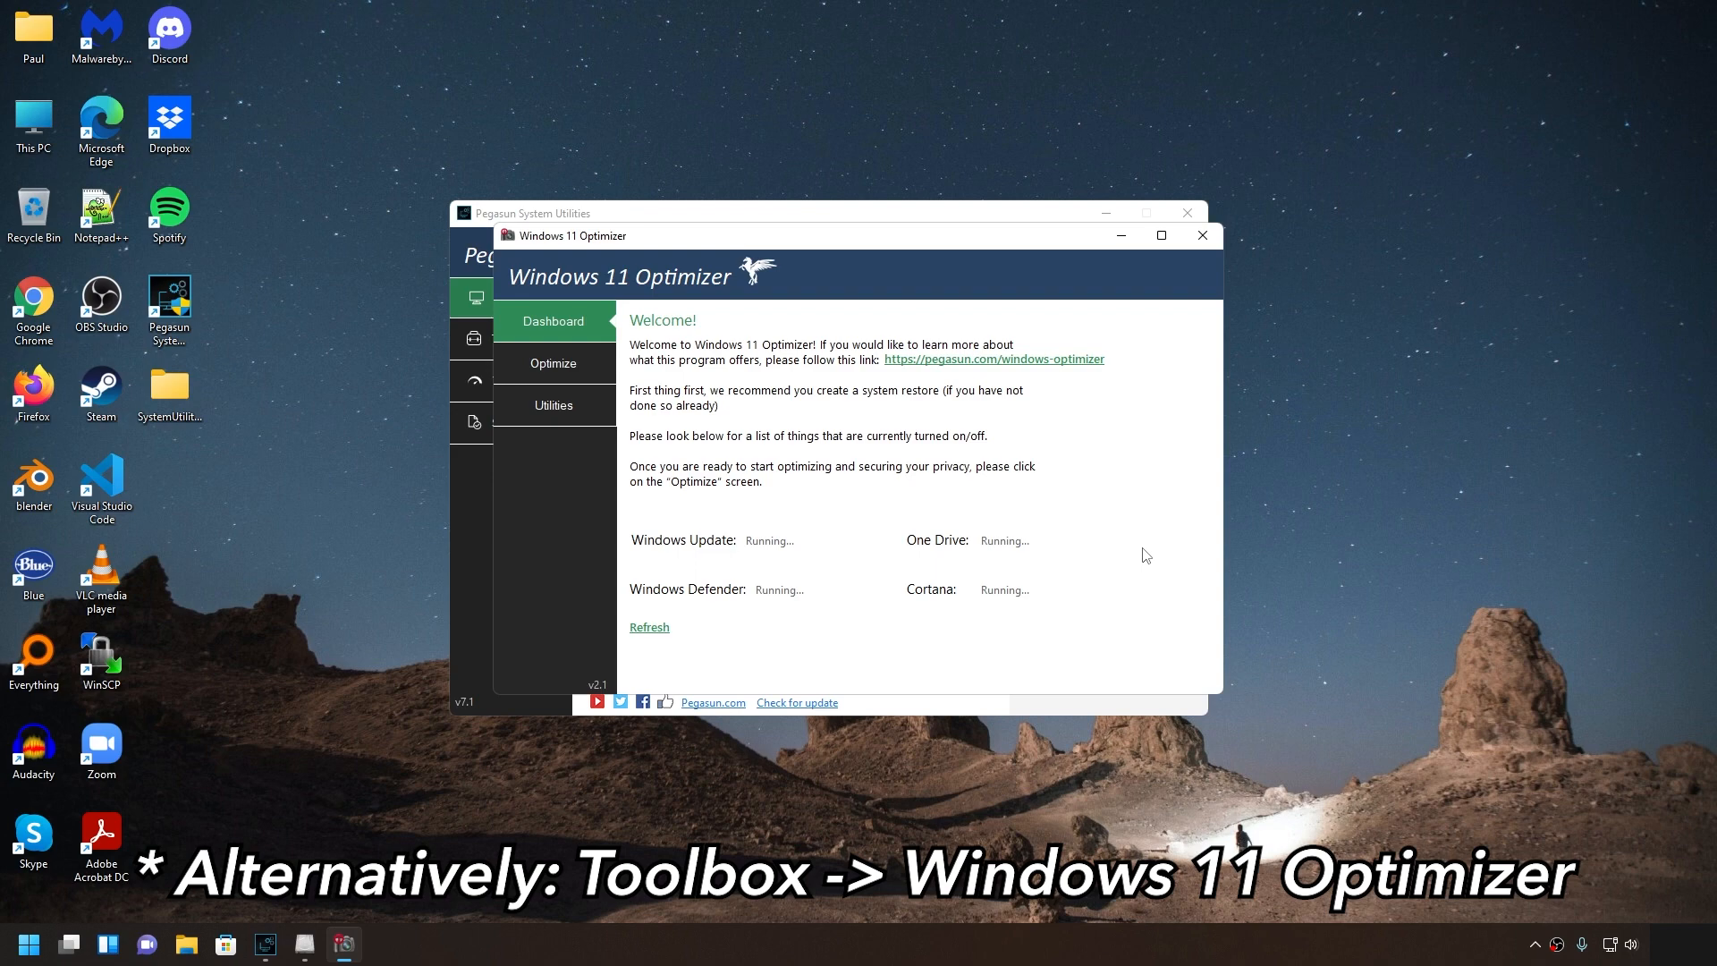
left_click(586, 369)
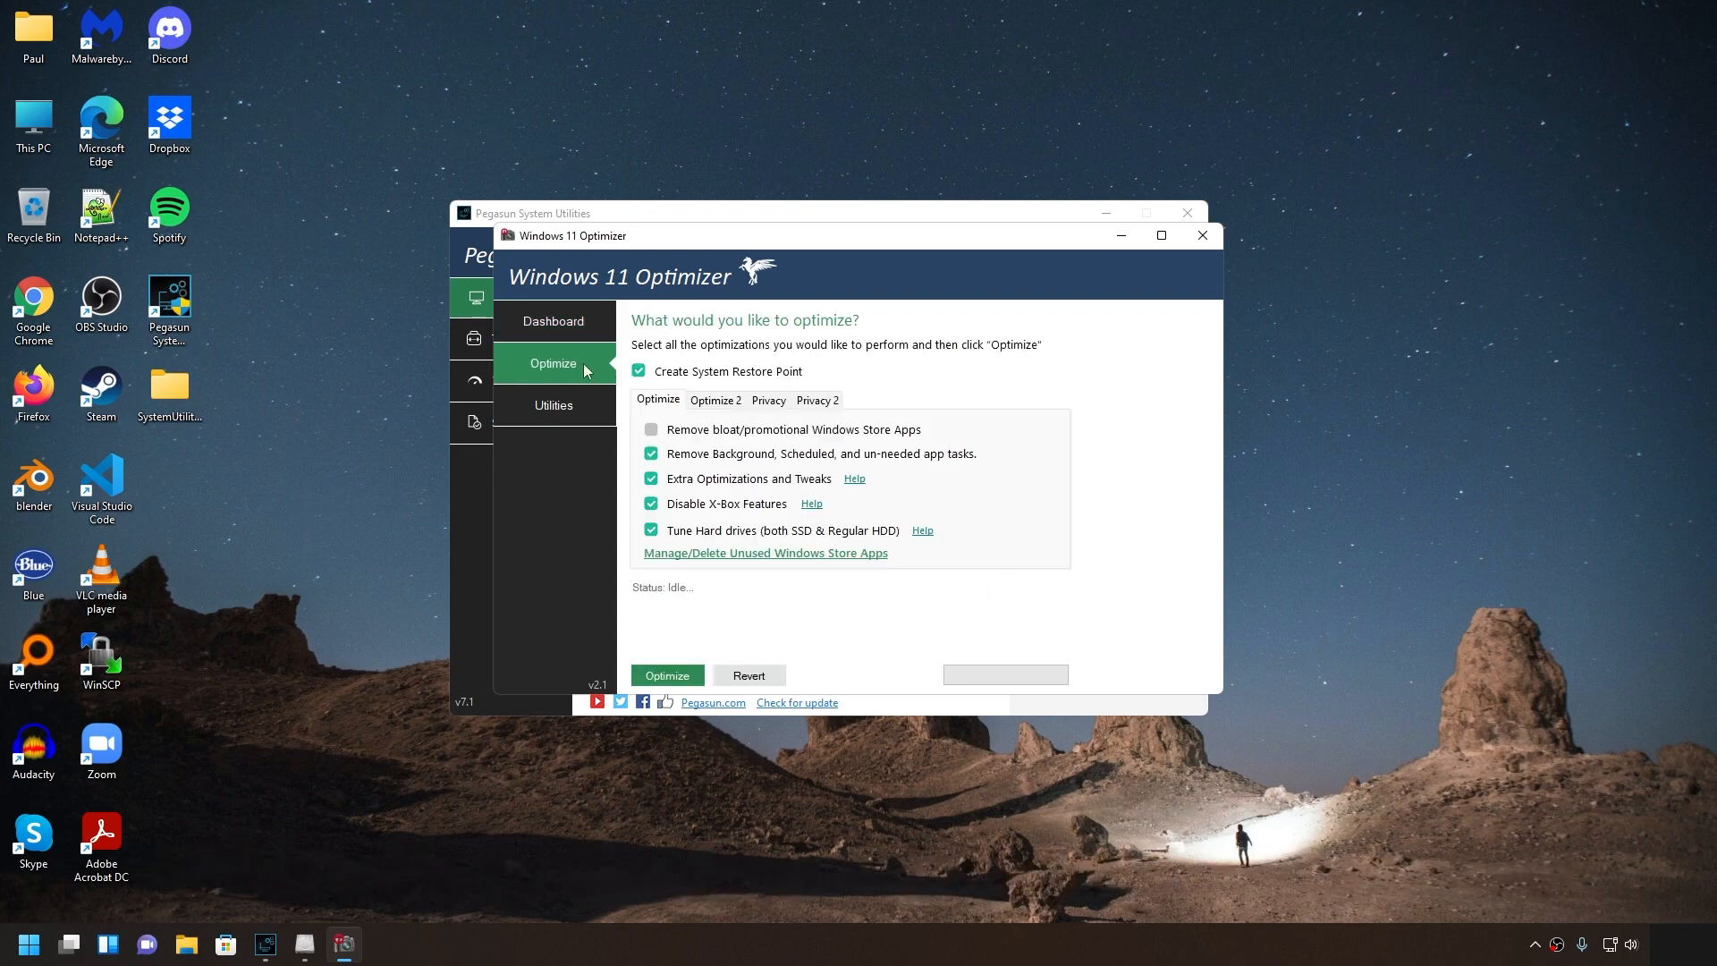
left_click(709, 430)
left_click(717, 402)
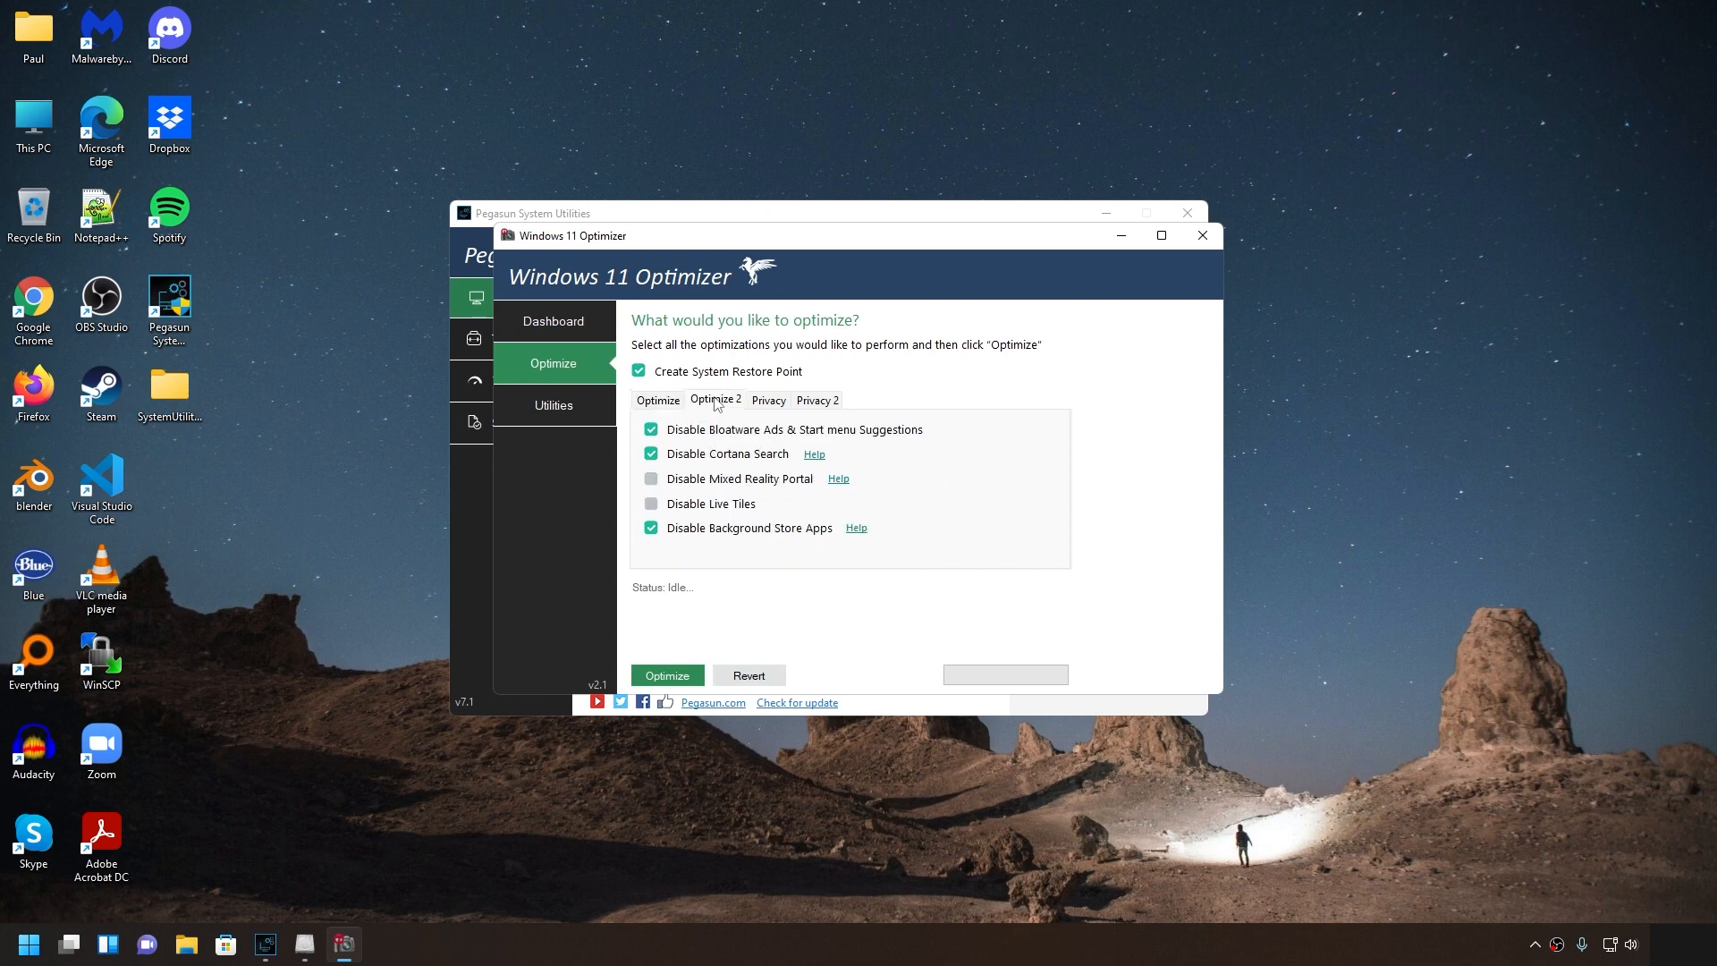
left_click(709, 480)
left_click(704, 506)
Additionally select Disable Google Tracking/Advertisements under Privacy and toggle the second option under Privacy 2
left_click(767, 400)
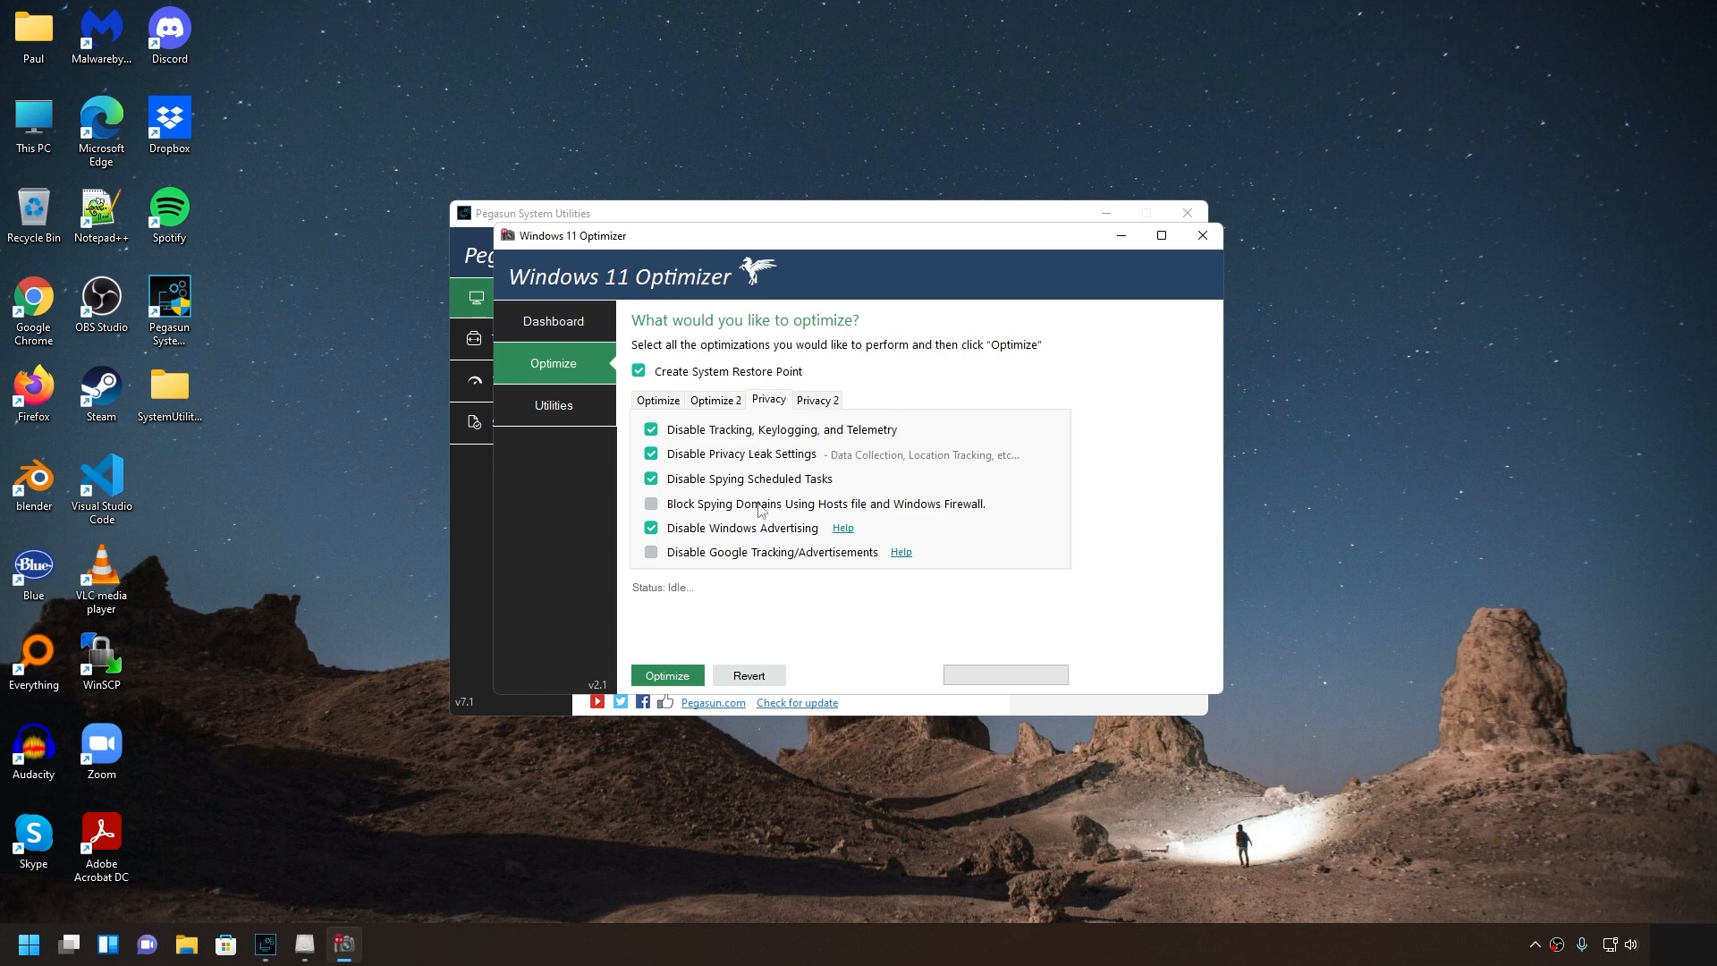
left_click(786, 556)
left_click(824, 401)
left_click(794, 455)
Run the selected optimizations with a system restore point, dismiss the restart notice, and close Windows 11 Optimizer
left_click(668, 404)
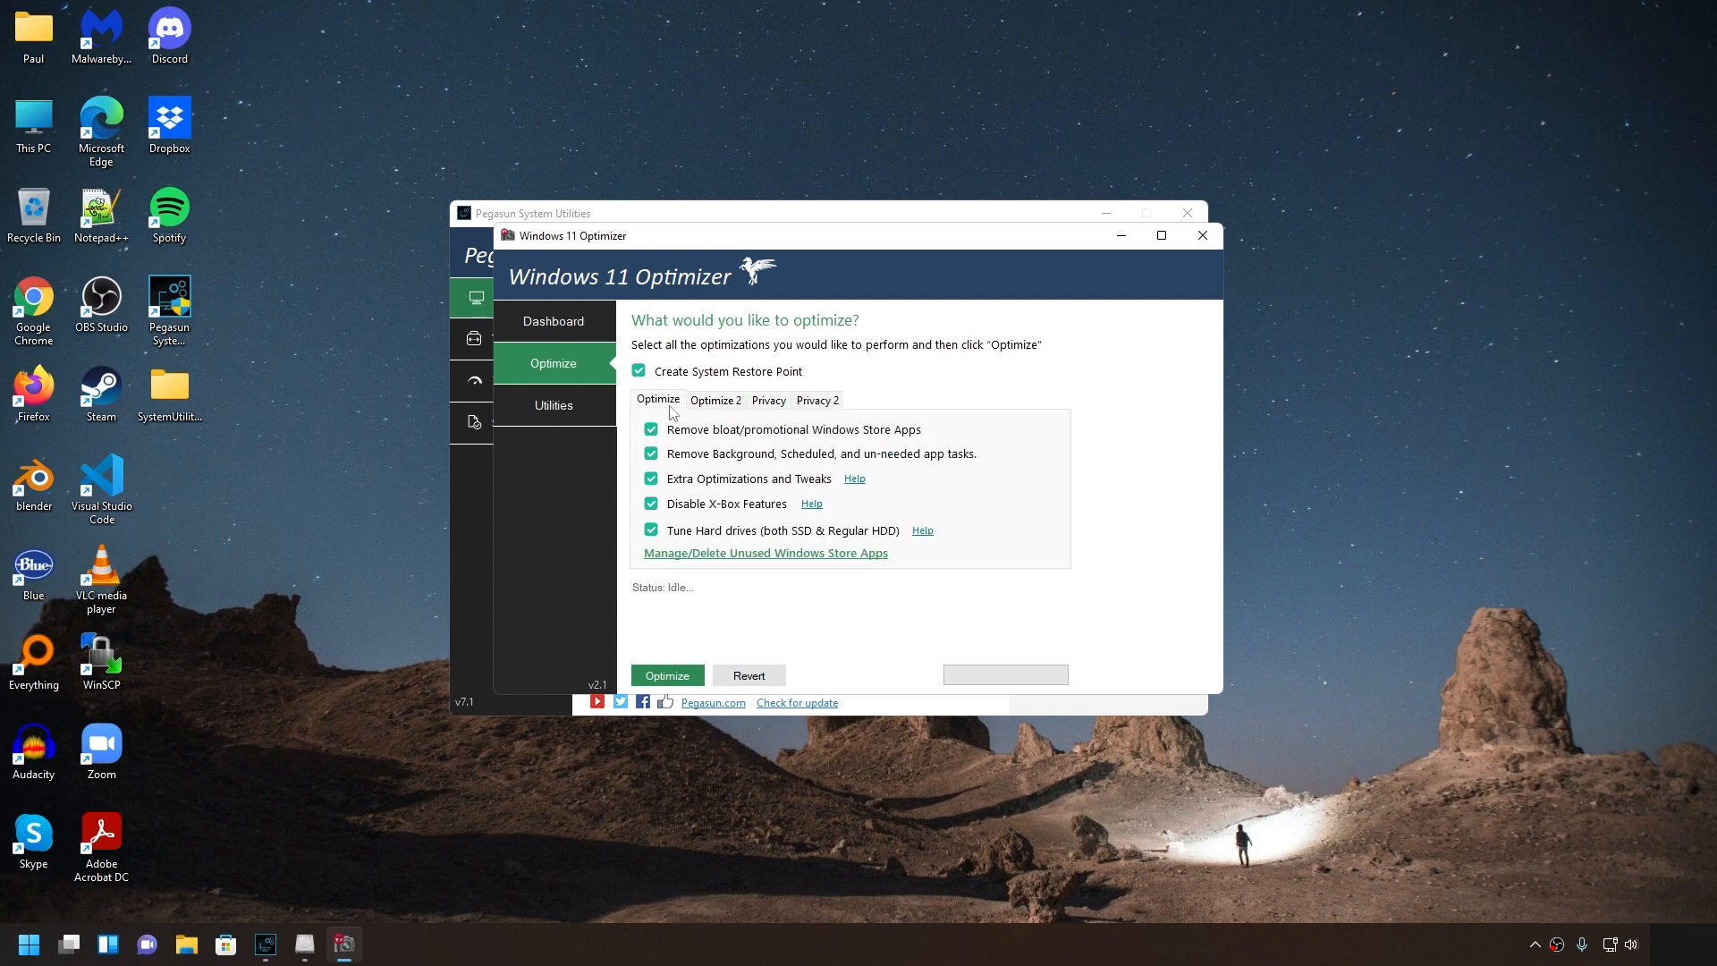
left_click(667, 676)
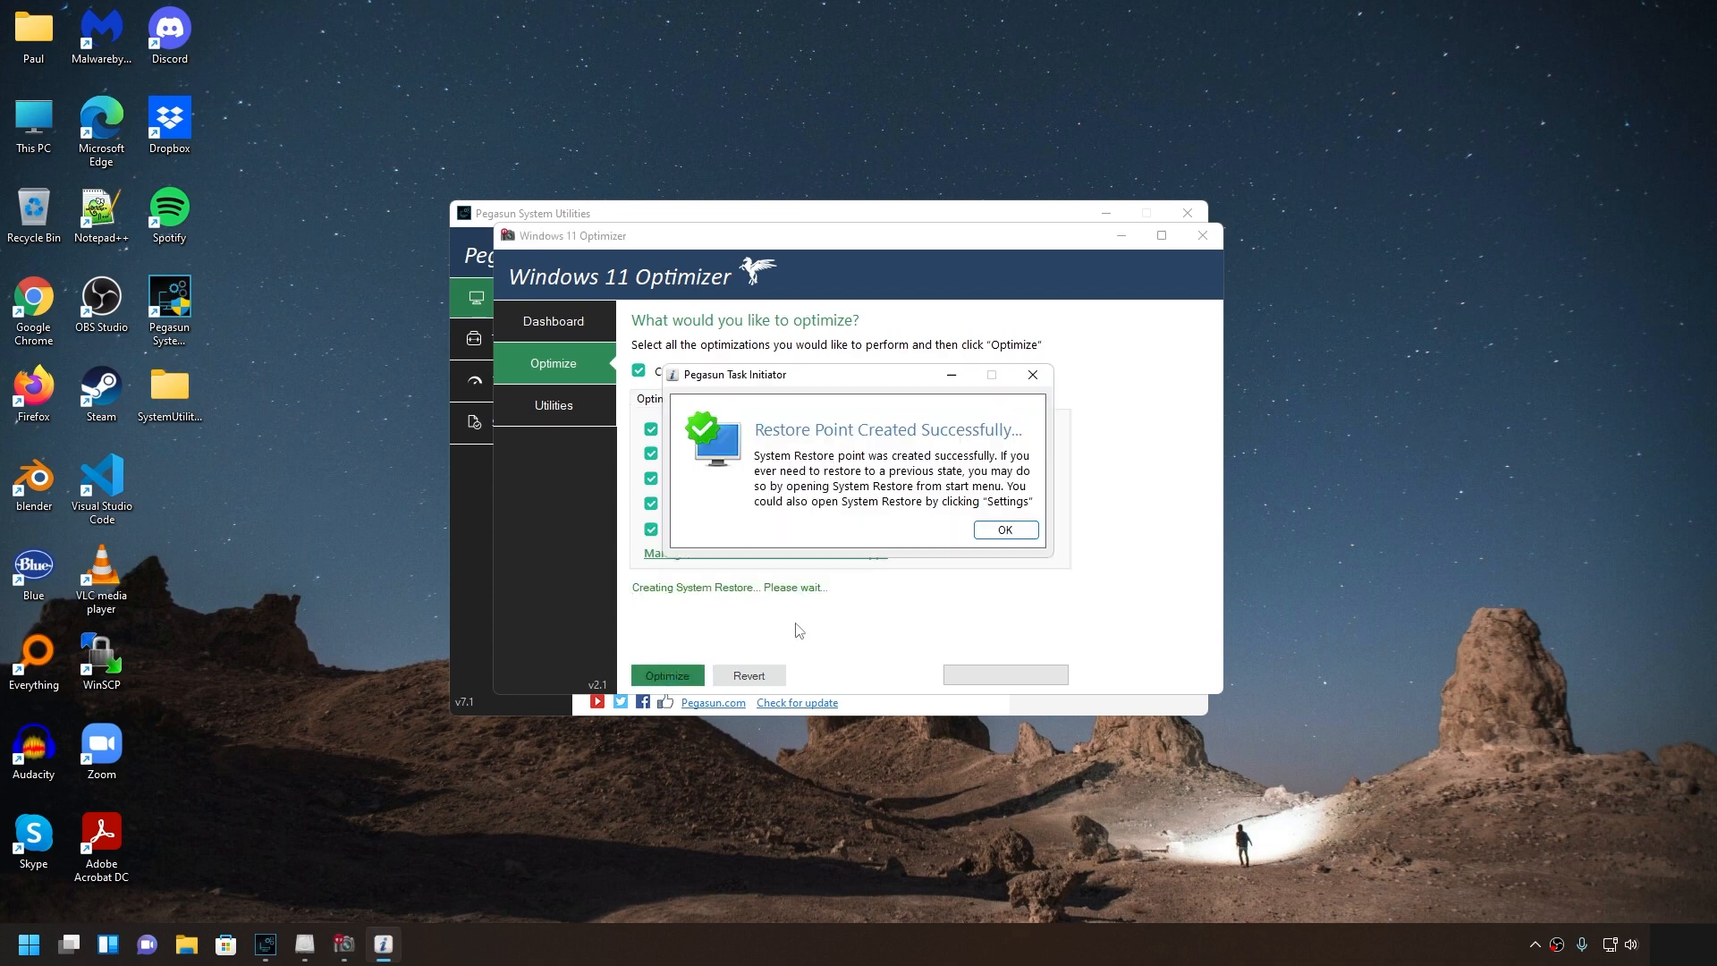
left_click(1012, 535)
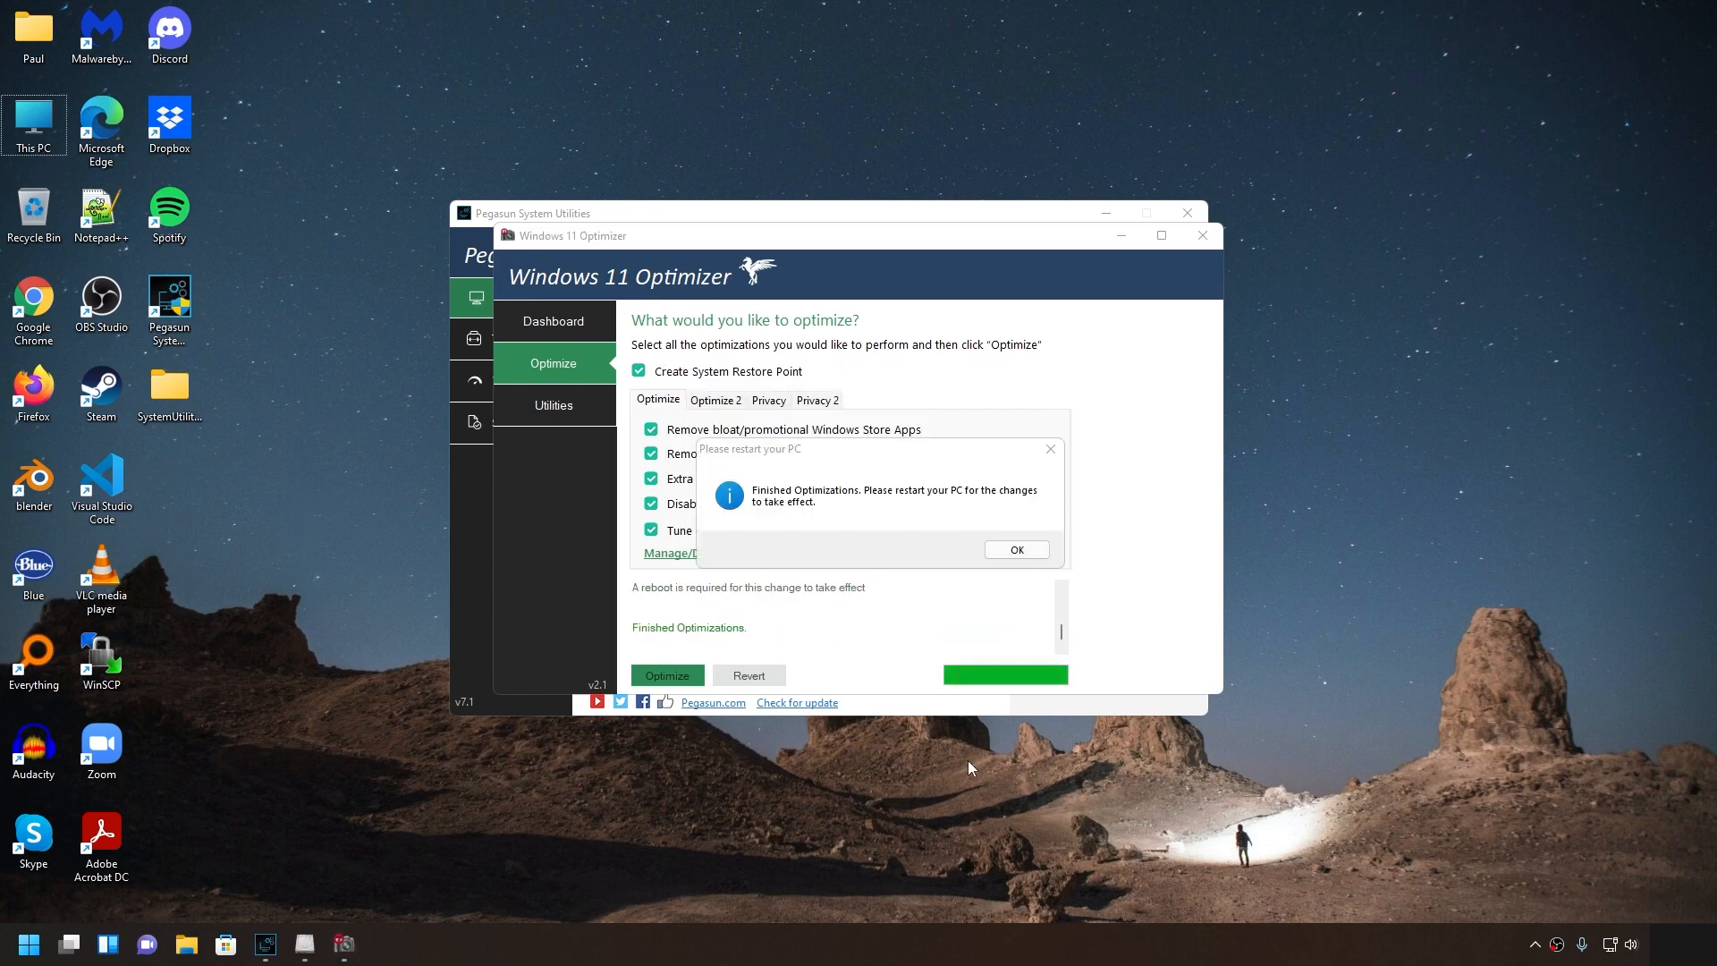
left_click(1017, 549)
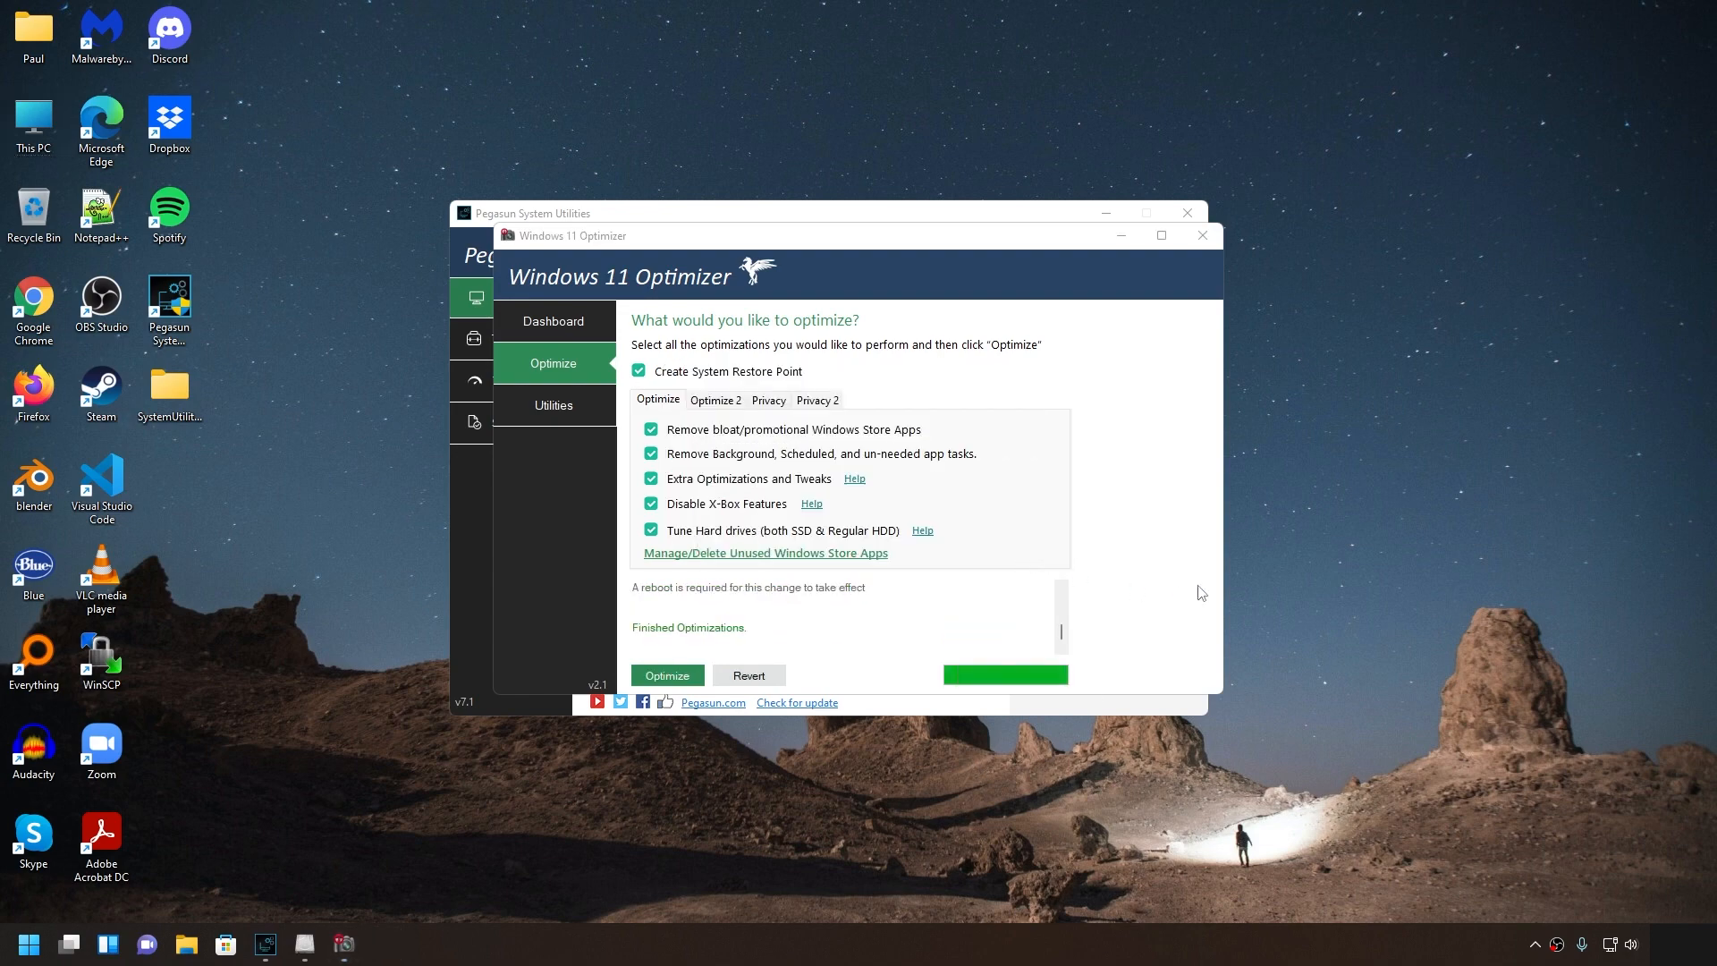
left_click(1205, 240)
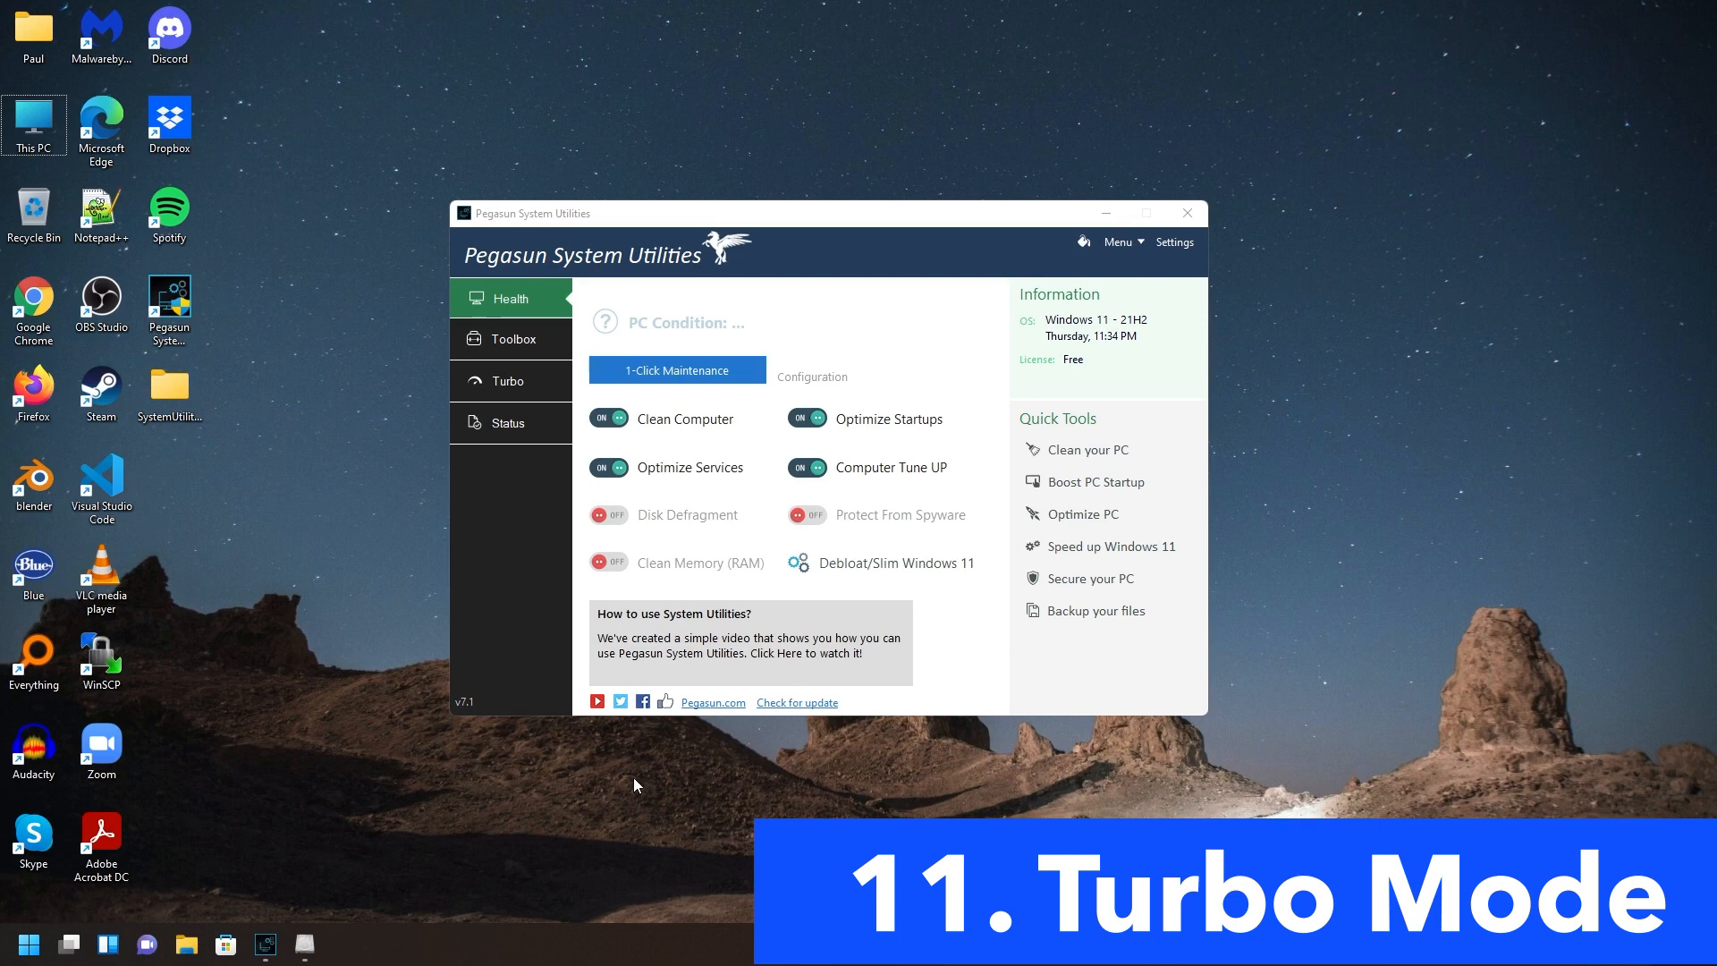
Start configuring Turbo Mode, keeping the default selections for Windows services, third-party services and background processes
left_click(529, 386)
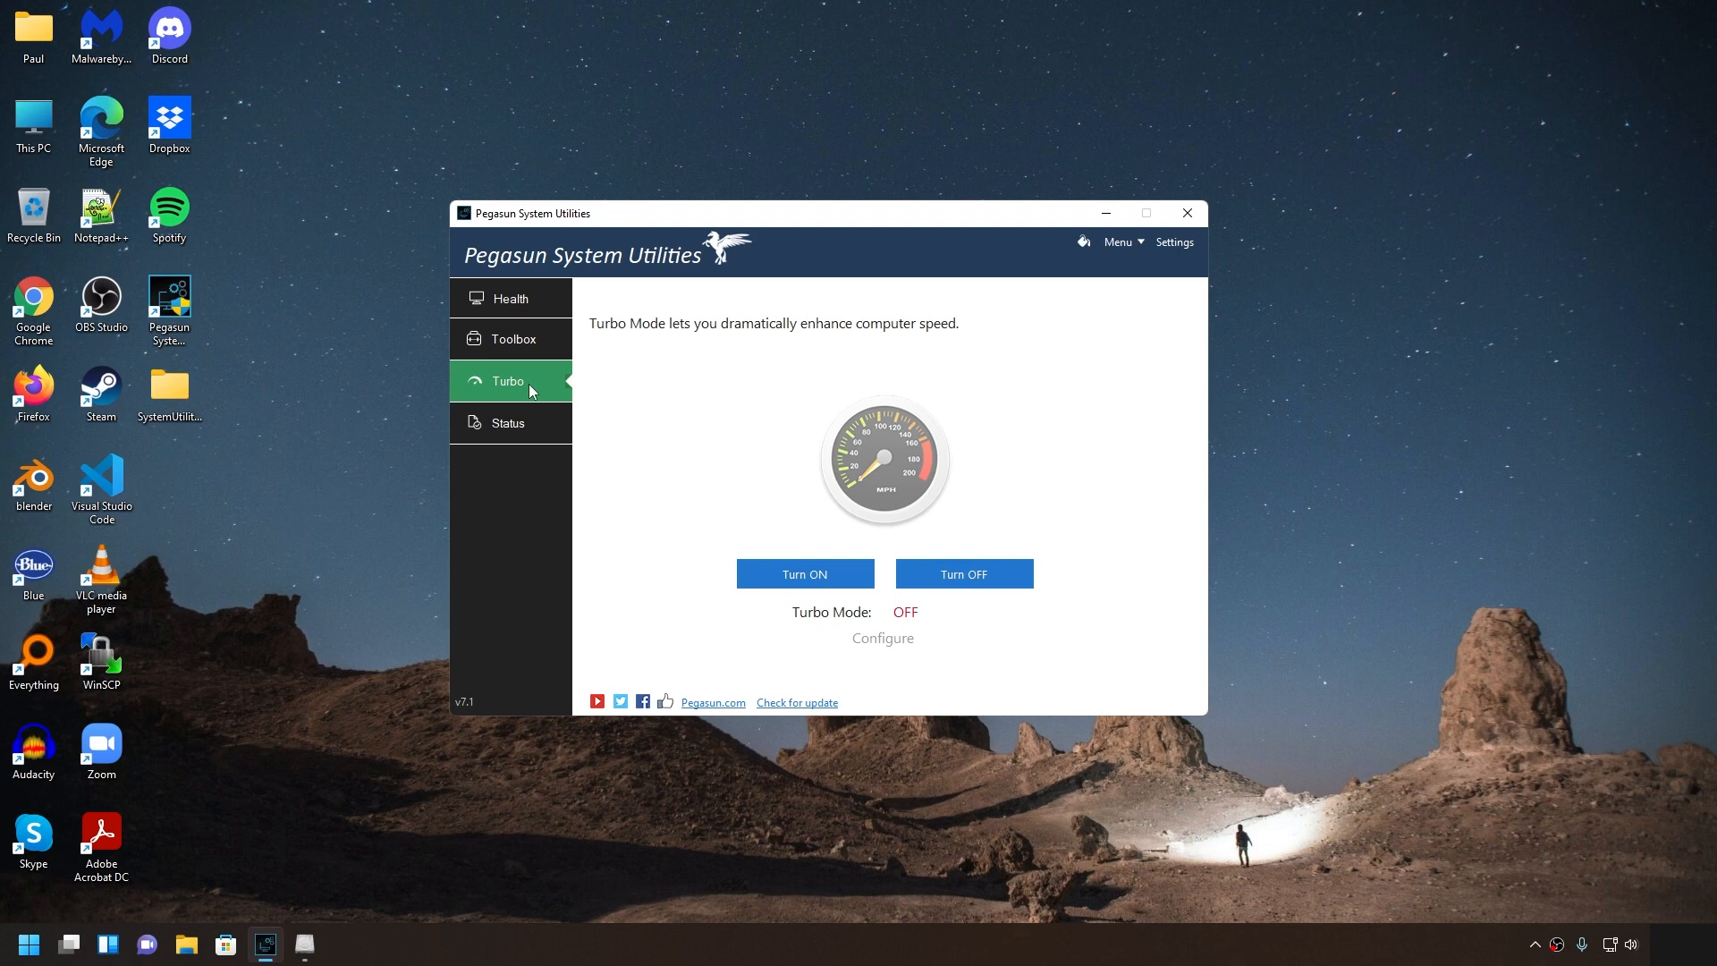
left_click(881, 639)
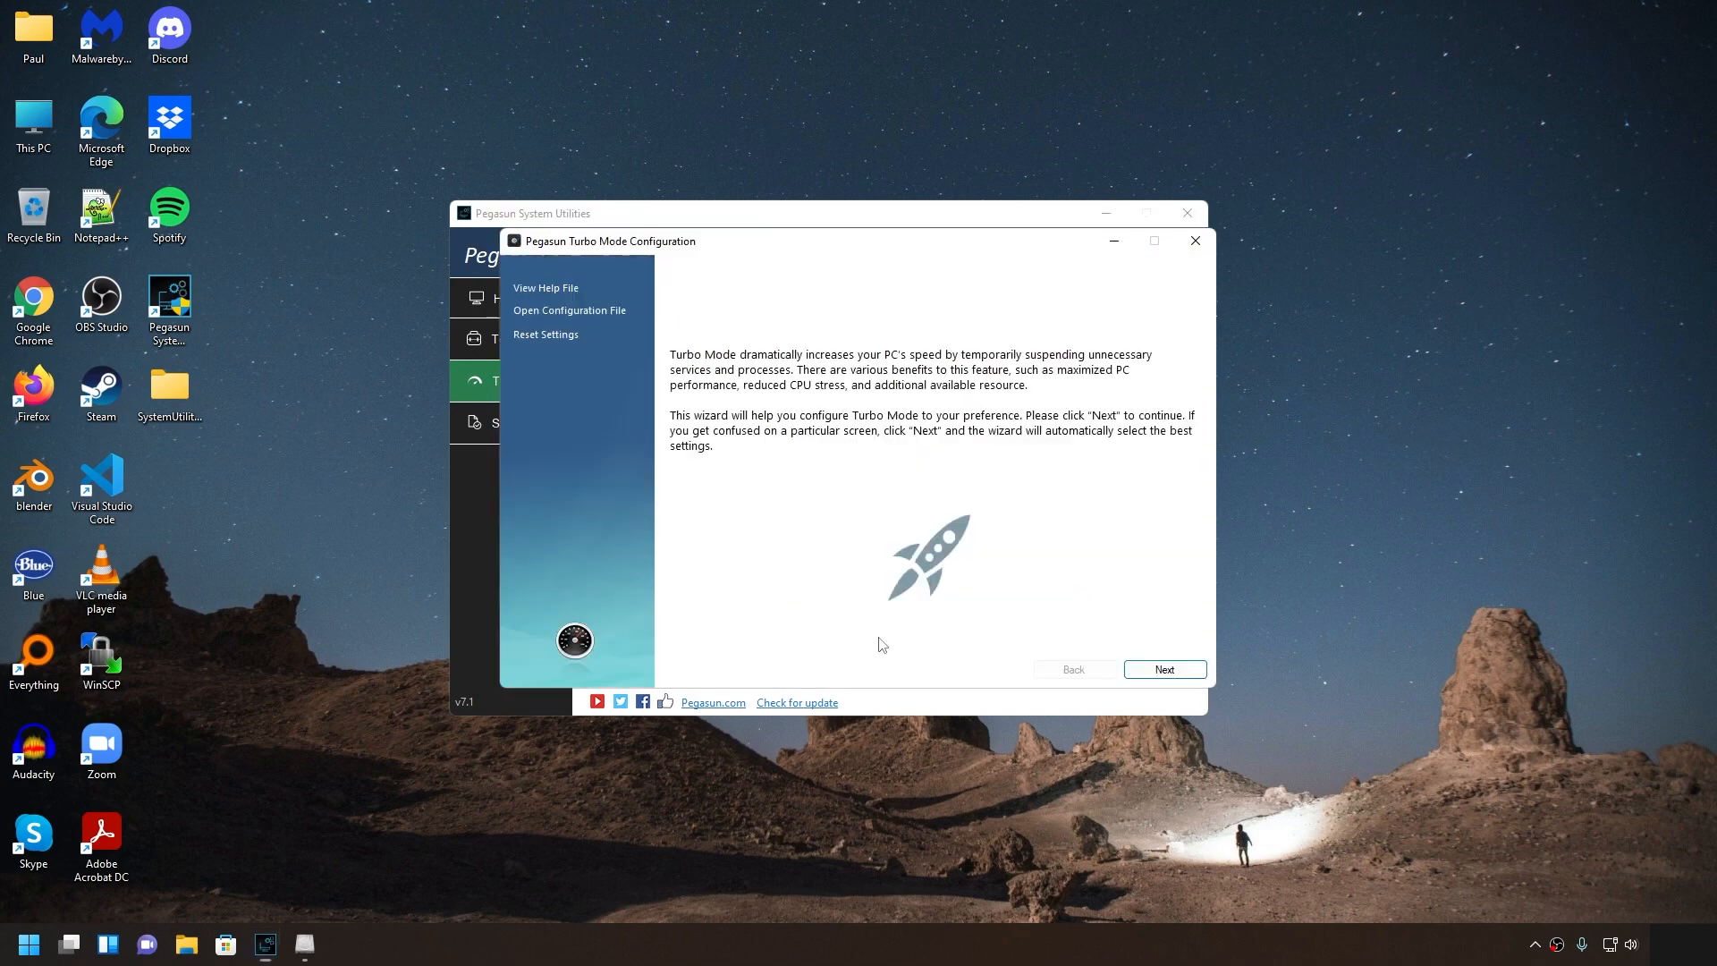
left_click(1164, 670)
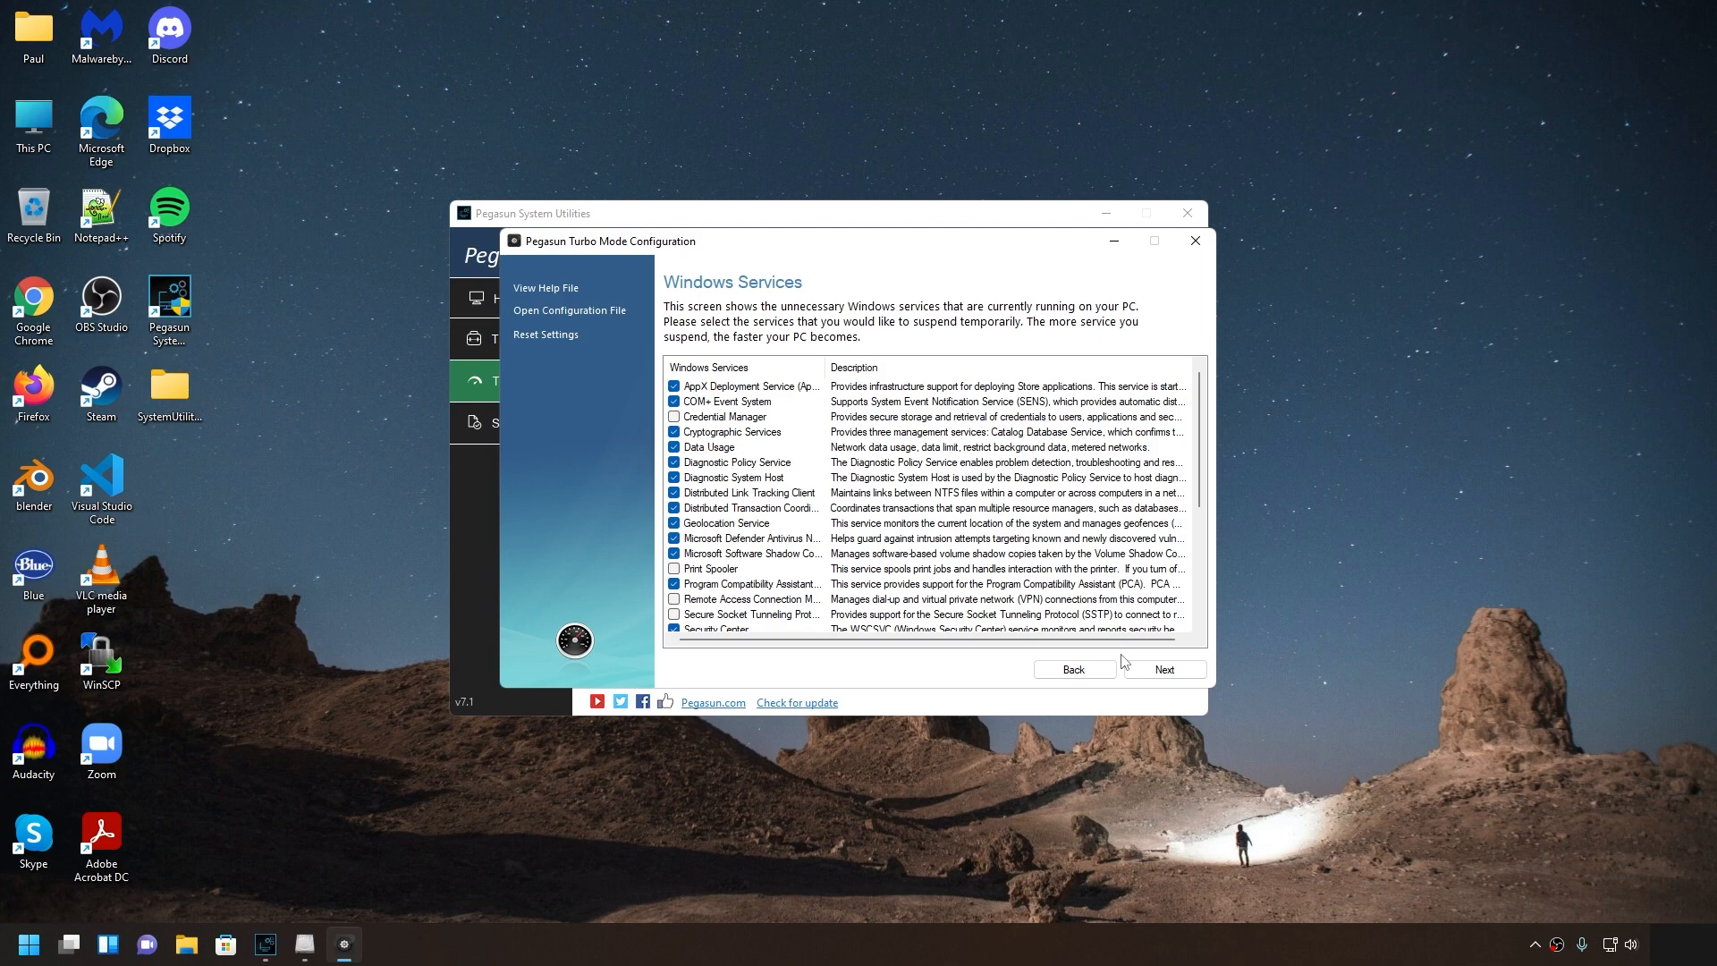
scroll(1124, 662, "down", 5)
left_click(1182, 676)
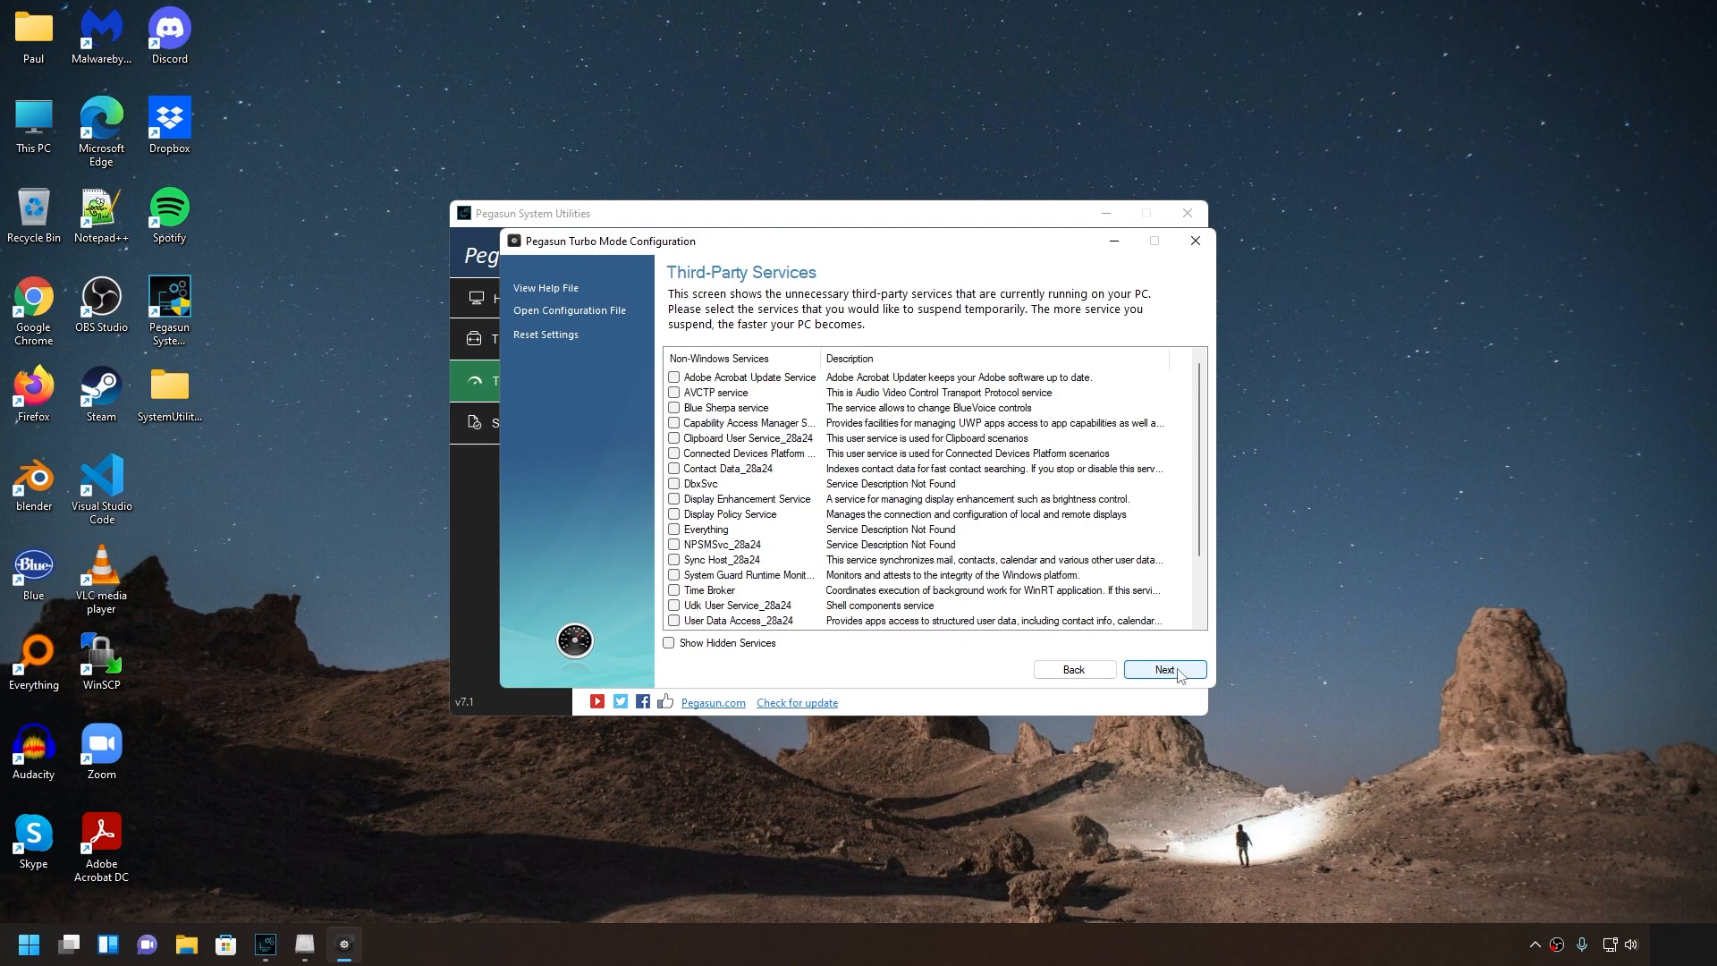
left_click(1180, 676)
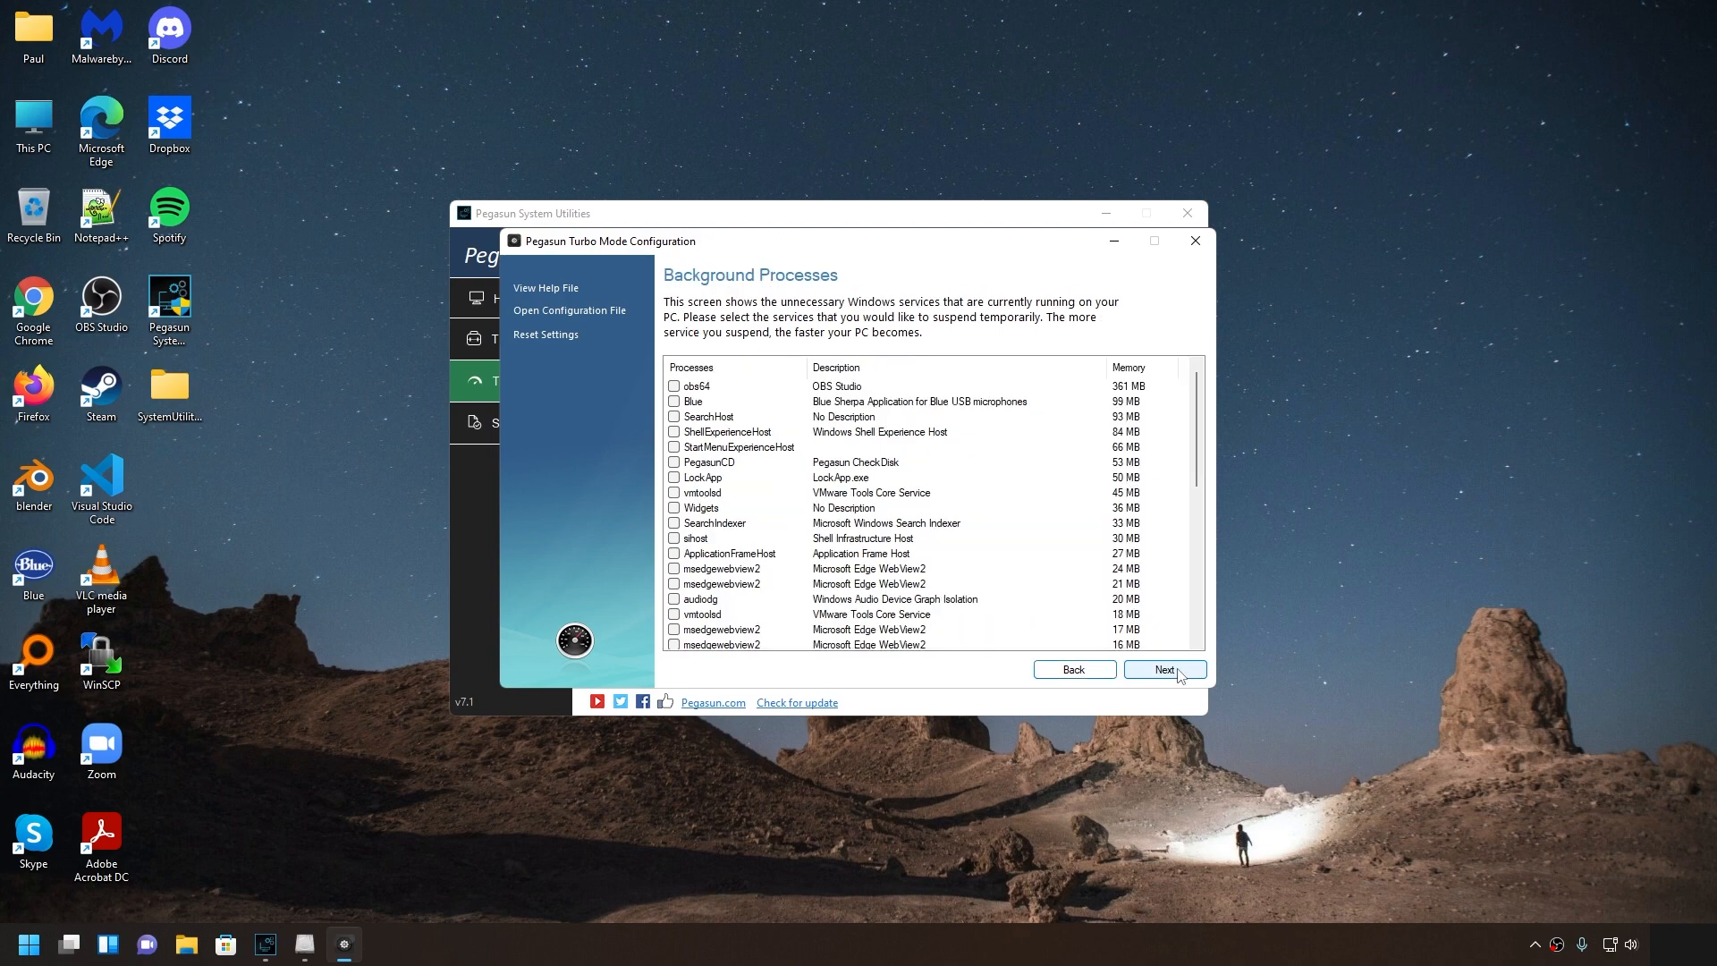
left_click(1180, 676)
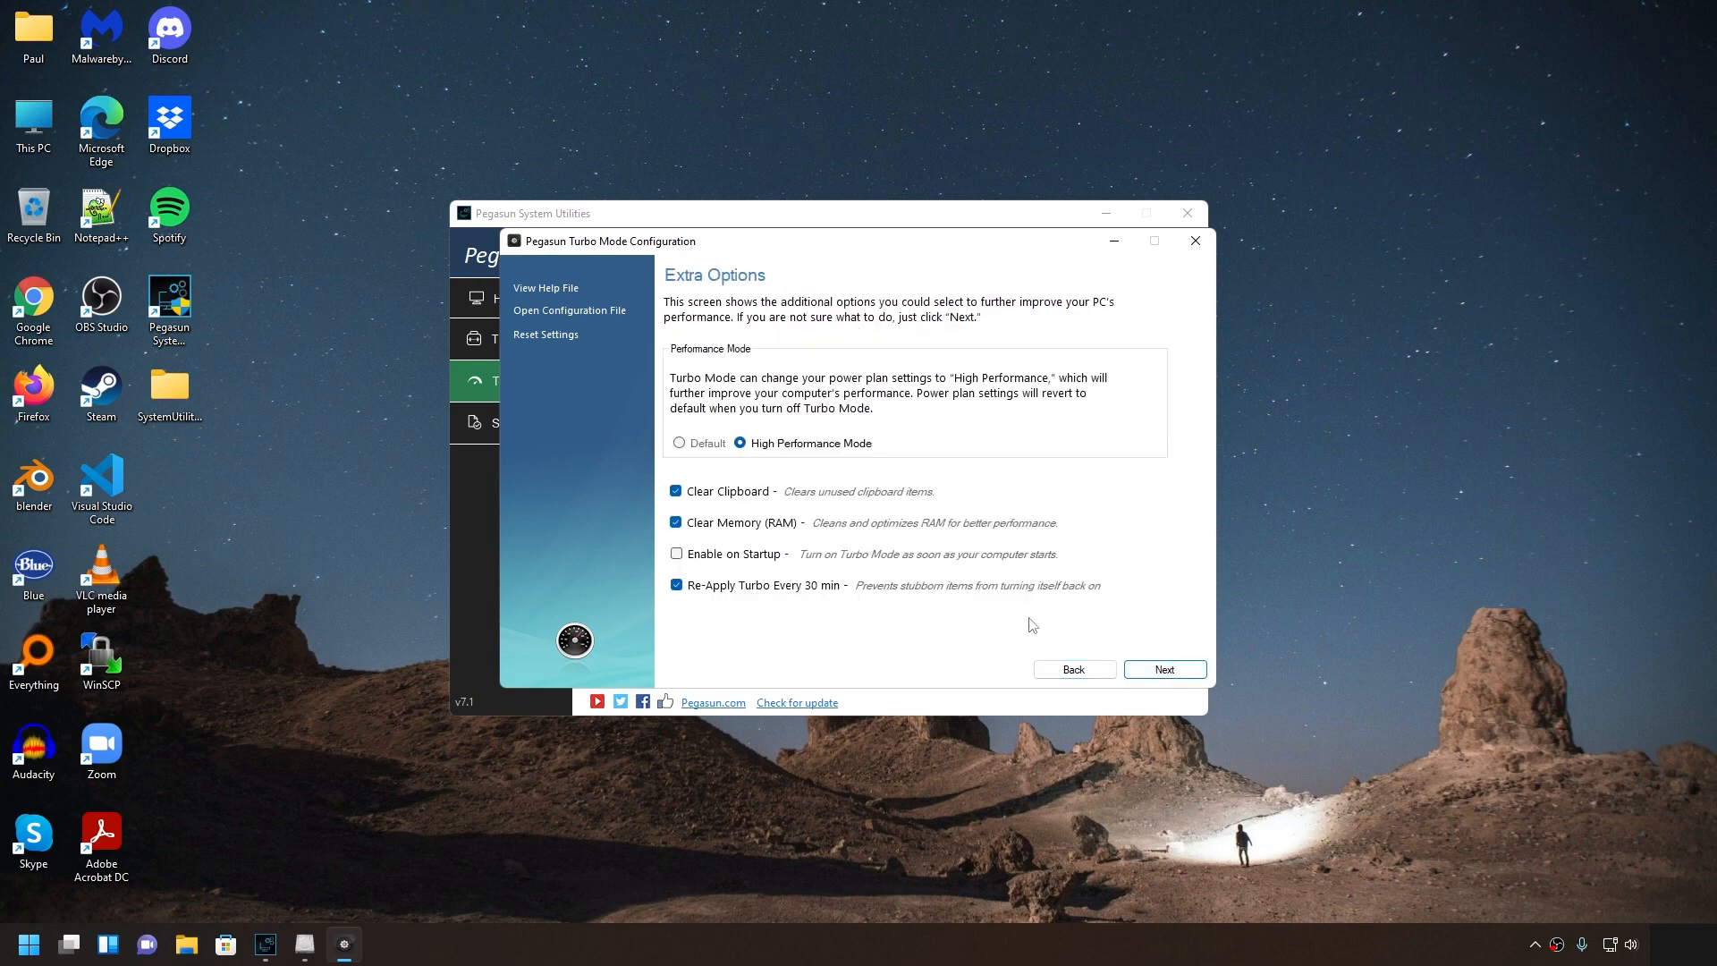
Toggle Clear Memory (RAM) and Re-Apply Turbo Every 30 min in the extra options and finish the Turbo Mode configuration
left_click(755, 526)
left_click(780, 588)
left_click(1192, 670)
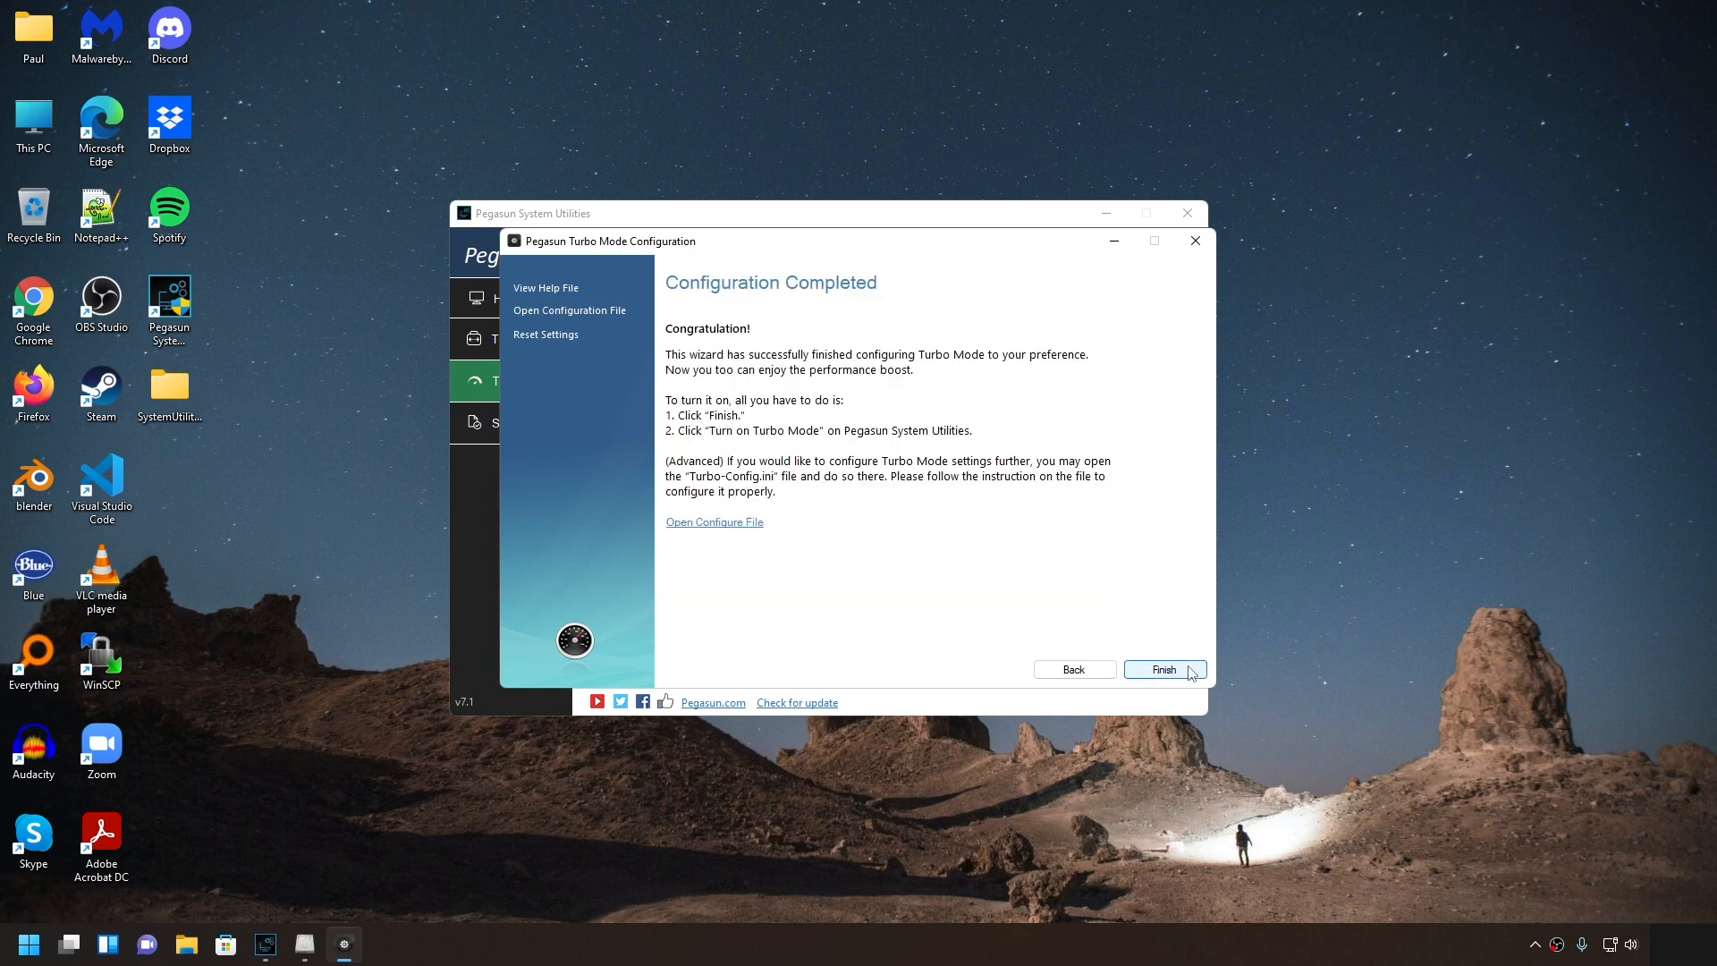
left_click(1180, 672)
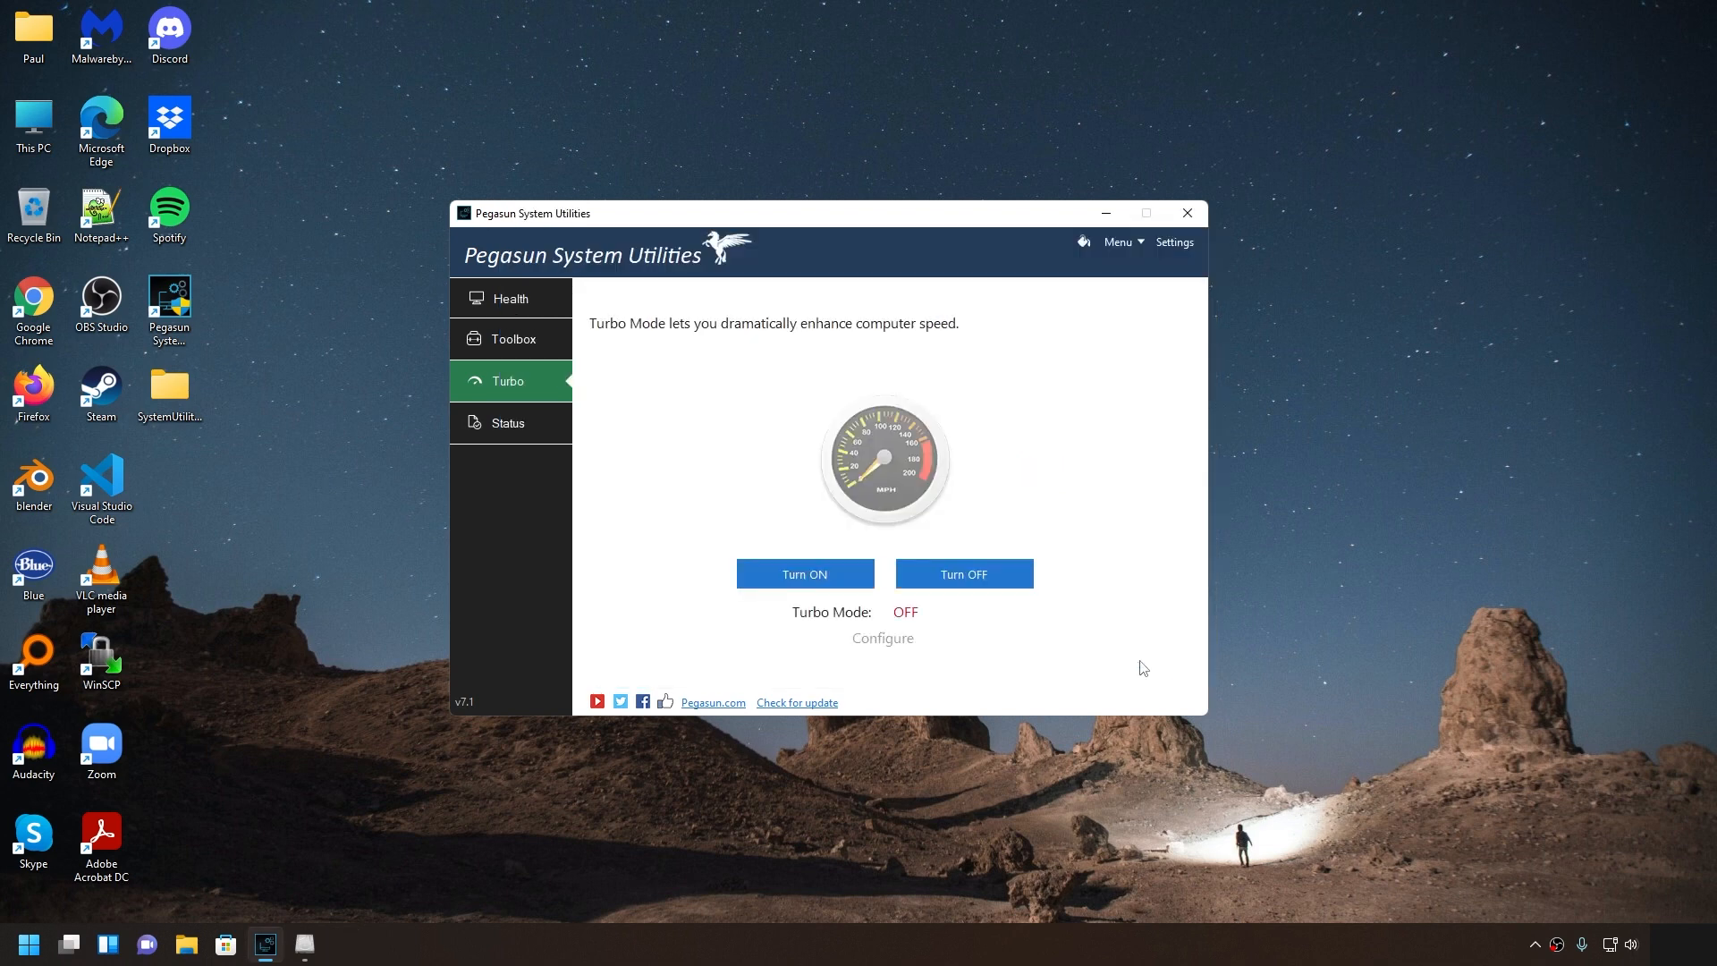
Turn on Turbo Mode with Task Manager's CPU performance view open beside the Pegasun System Utilities window
left_click(1111, 803)
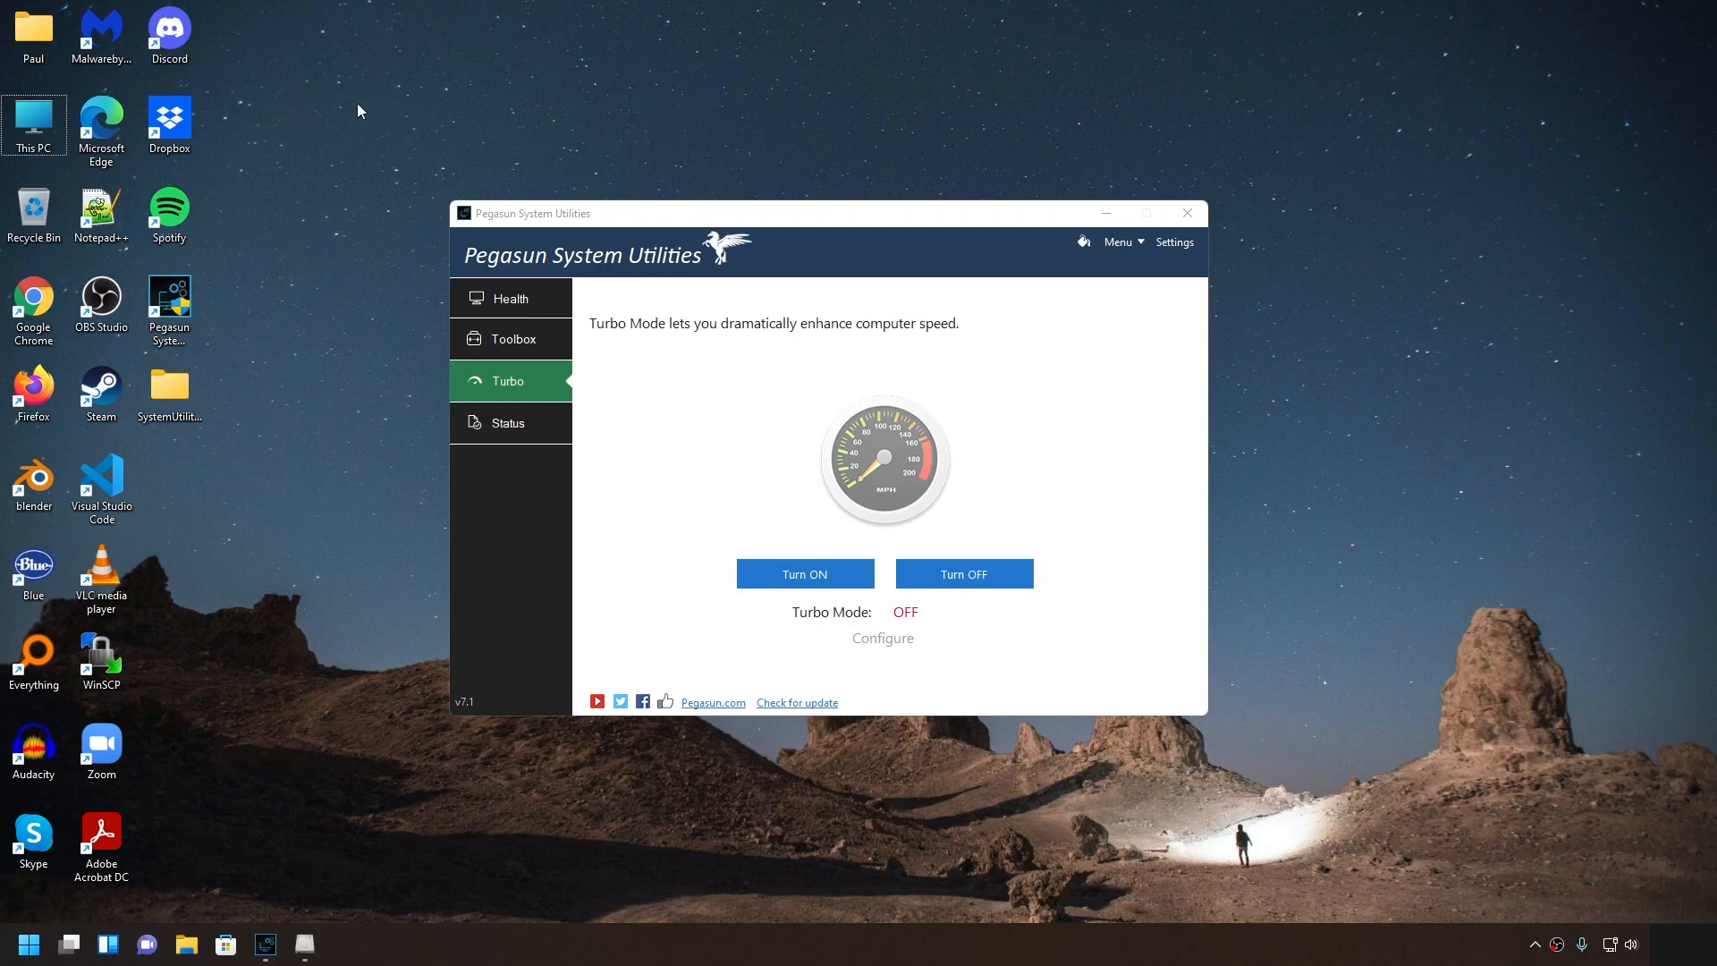
key("ctrl+shift+Escape")
left_click(523, 174)
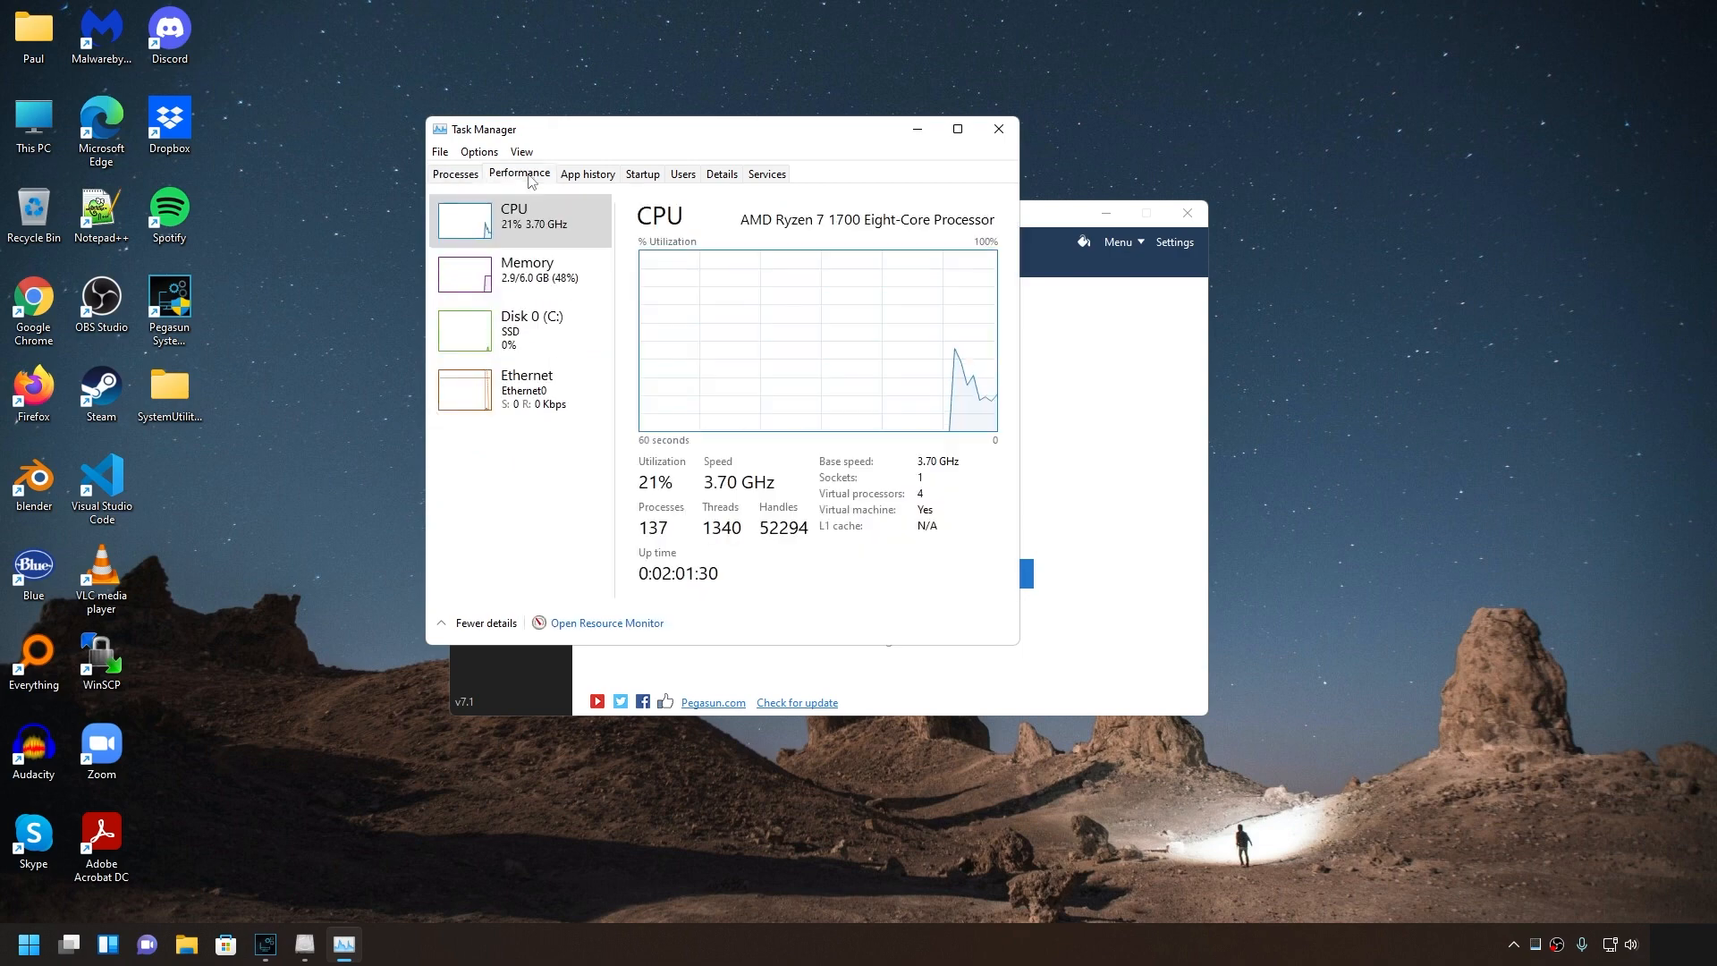
left_click_drag(1035, 223, 1620, 208)
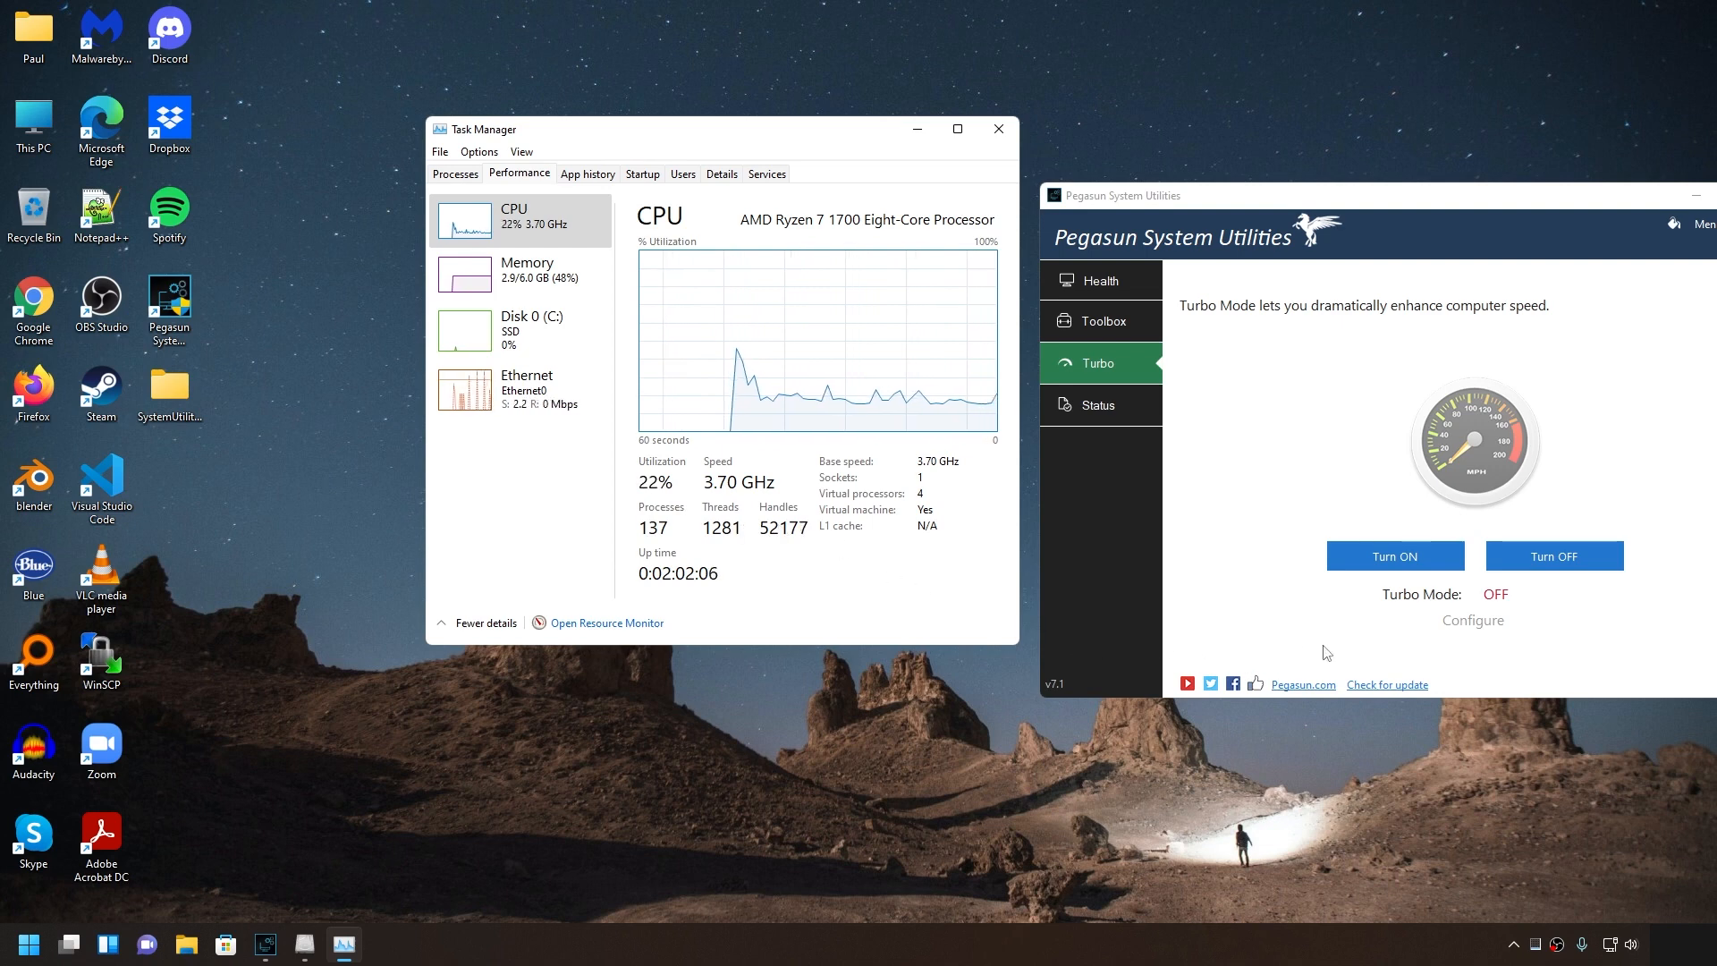
left_click(1398, 554)
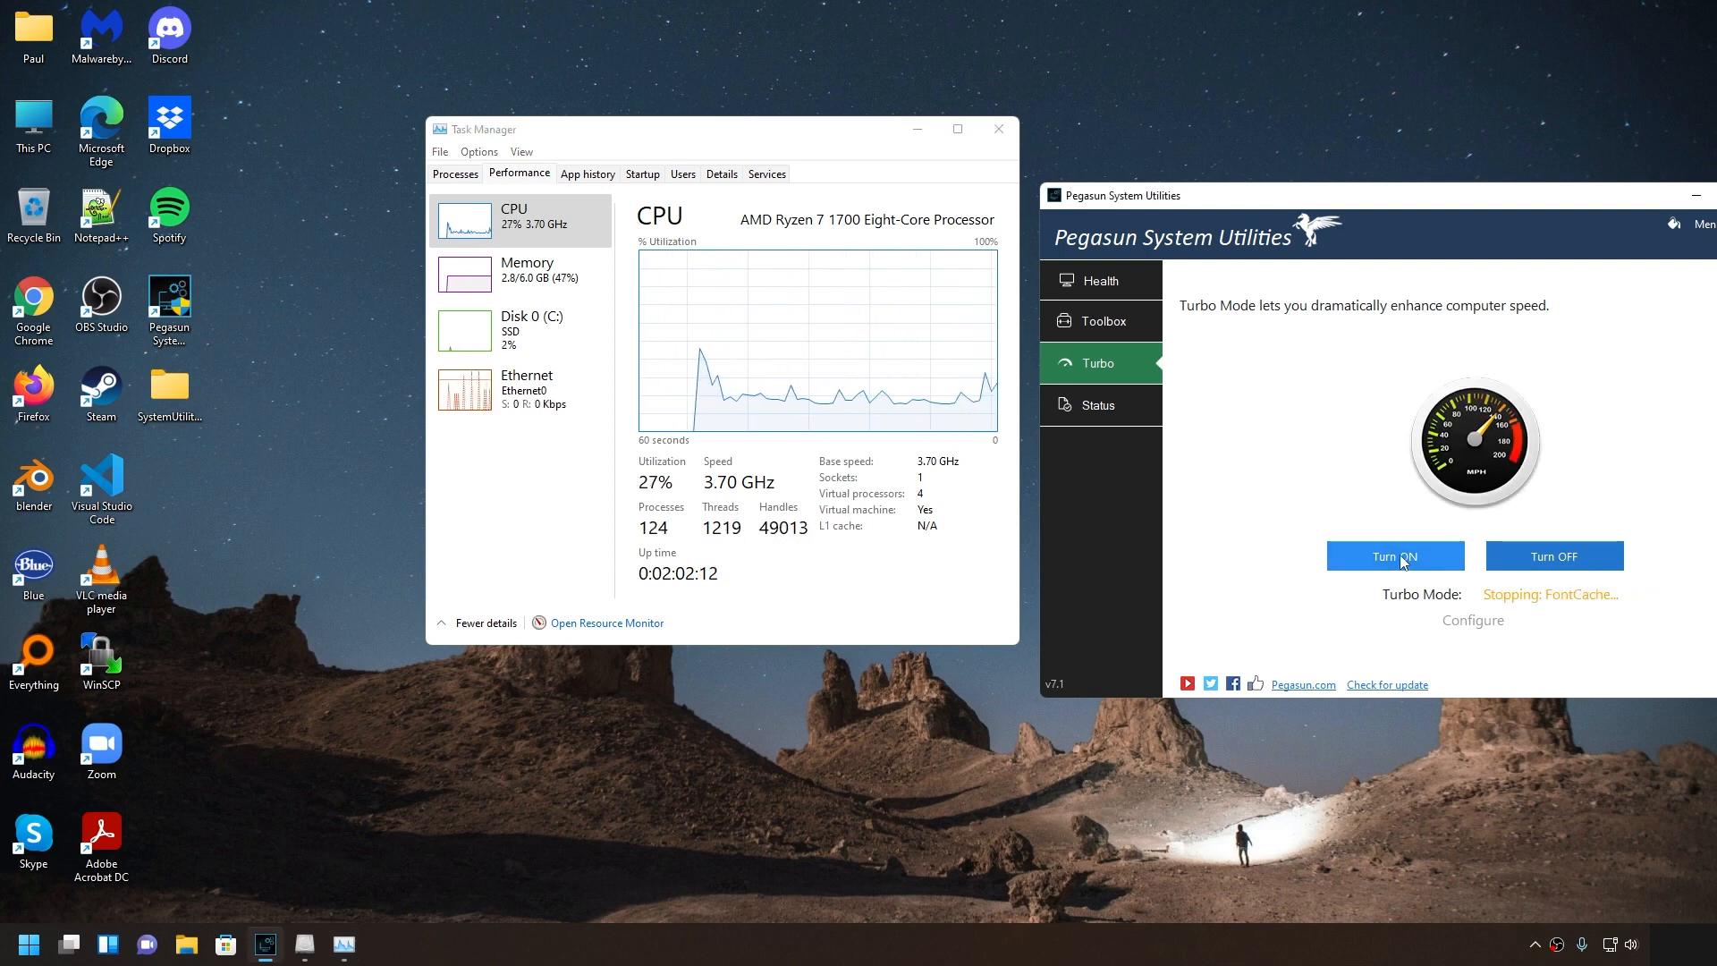